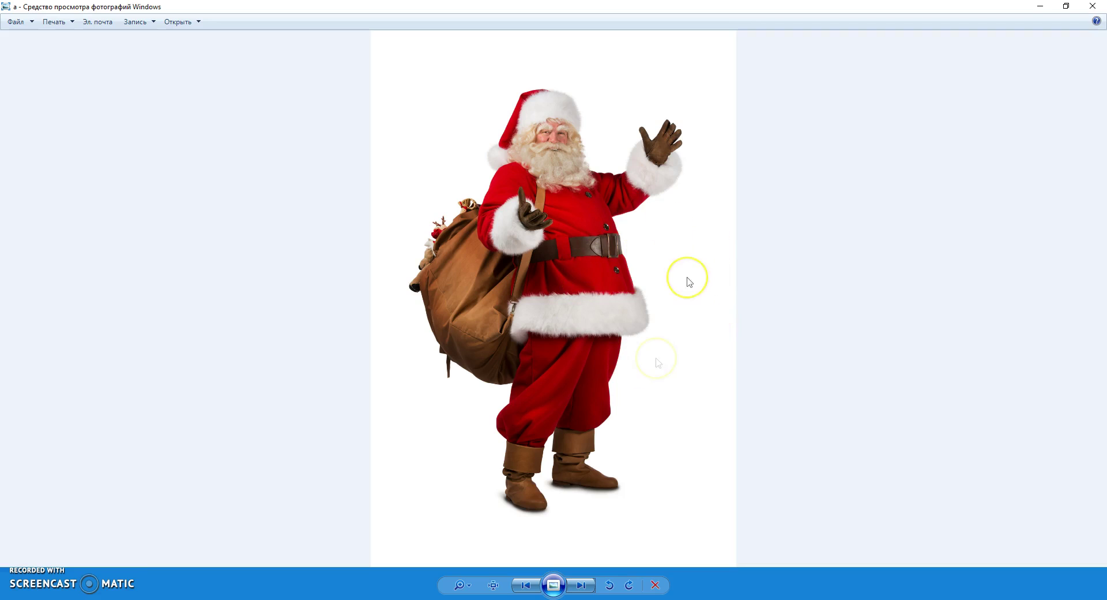
Examine the red-masked Santa image a1 and the coloured Merry Christmas artwork a2, including its details and lettering up close
left_click(584, 584)
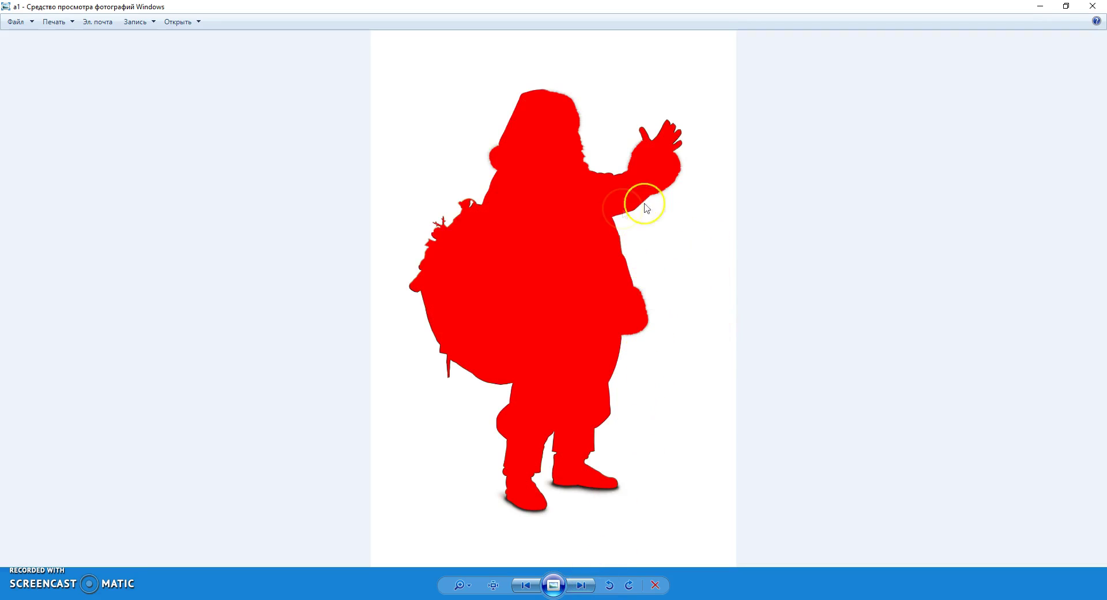
left_click(583, 585)
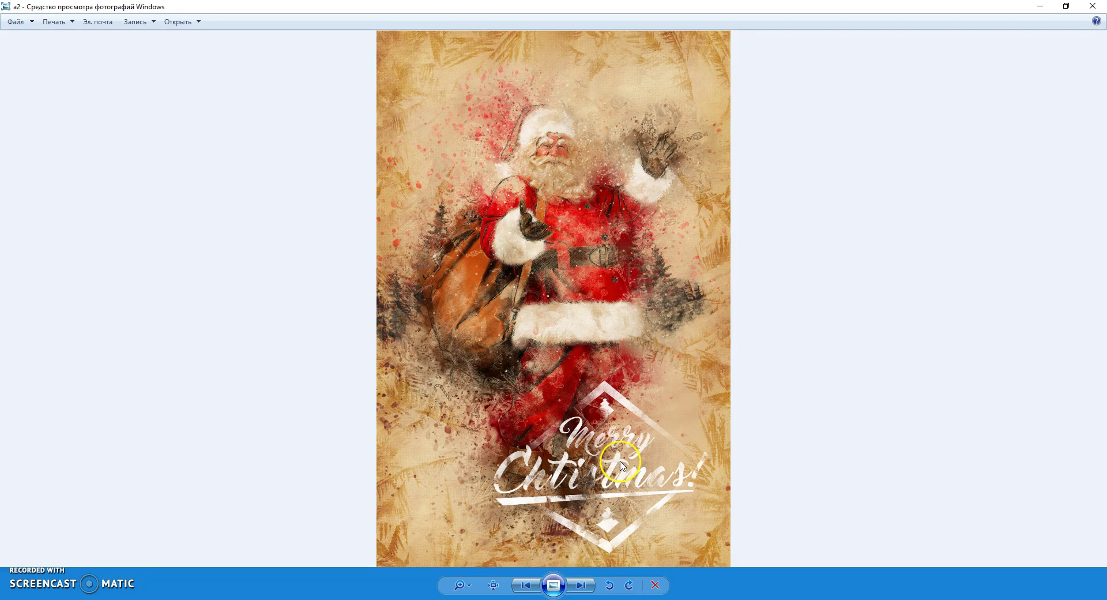
scroll(588, 333, "up", 4)
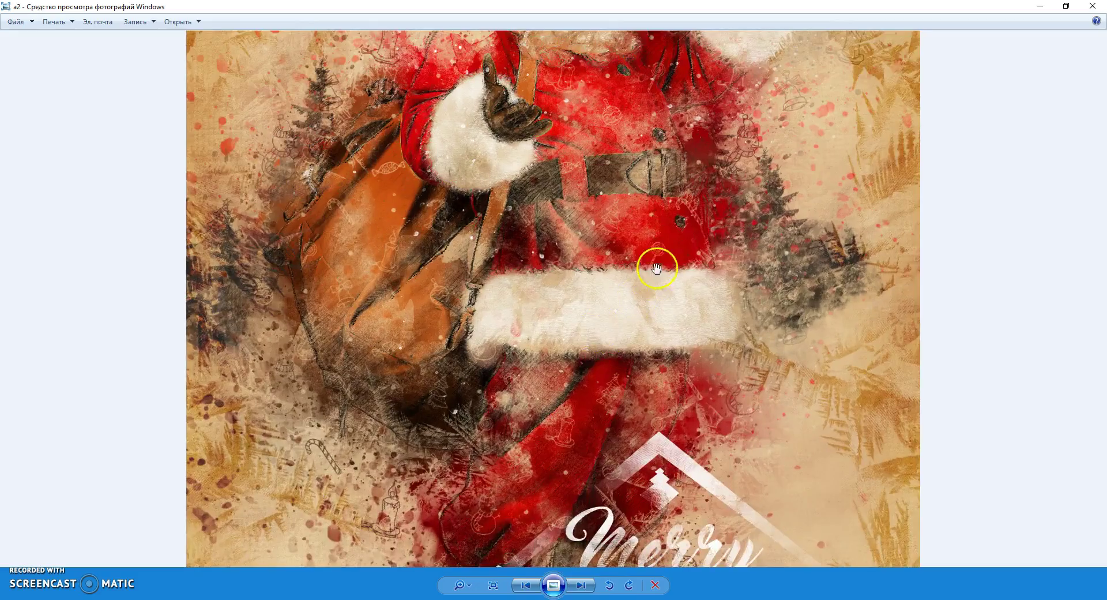
scroll(657, 269, "down", 4)
scroll(662, 413, "up", 1)
scroll(634, 444, "up", 3)
left_click_drag(629, 433, 600, 277)
scroll(599, 278, "down", 4)
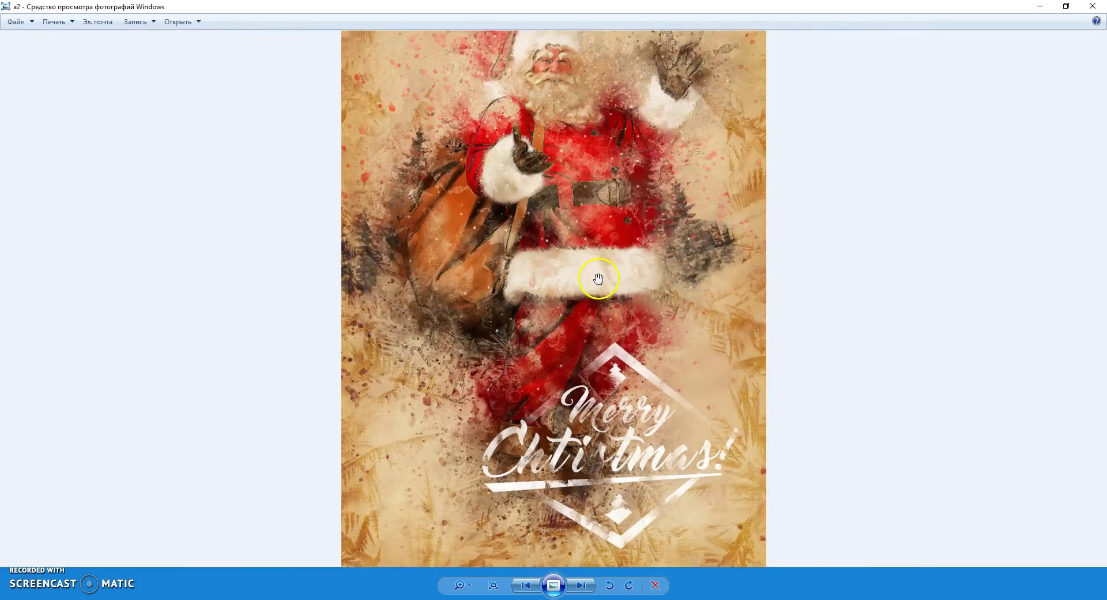
Examine the brown sketch version of the Santa artwork, a3, from the figure down to the Merry Christmas lettering
left_click(583, 585)
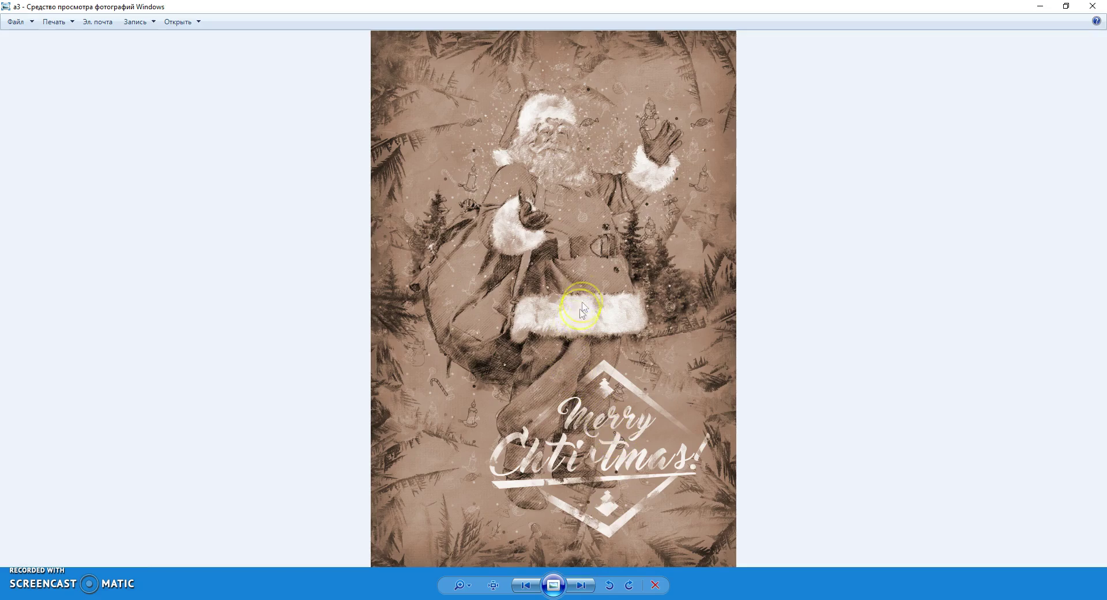
scroll(579, 134, "up", 3)
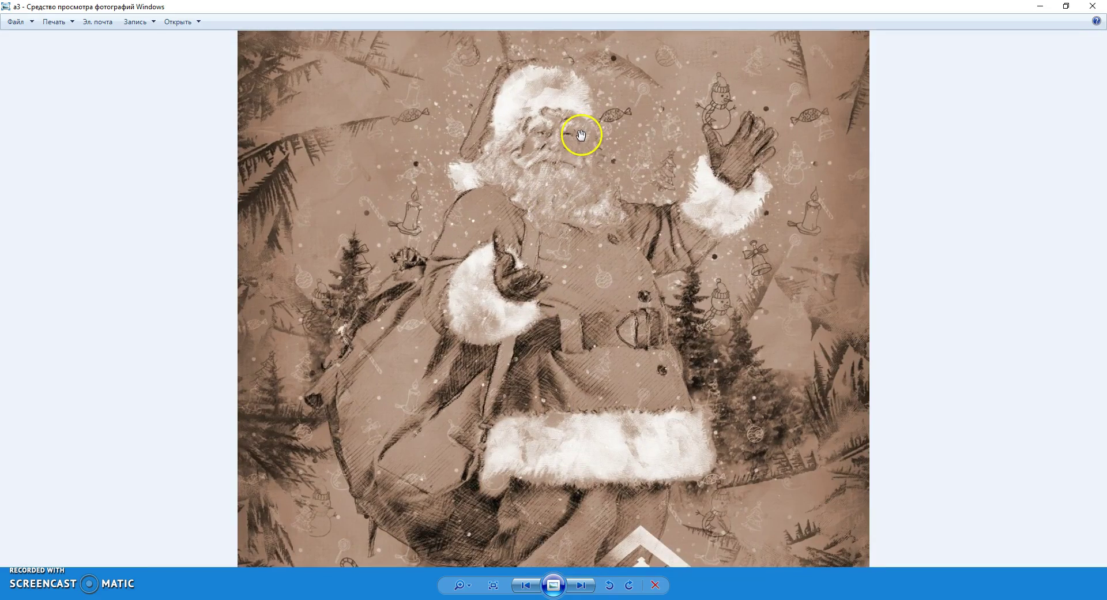
left_click_drag(622, 318, 606, 226)
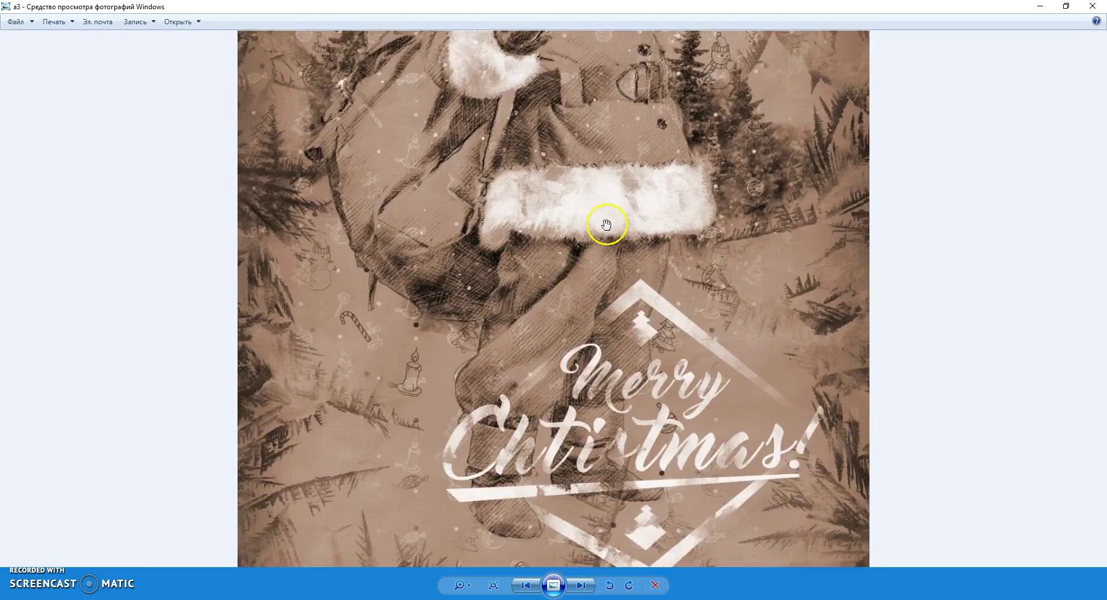
scroll(605, 229, "down", 3)
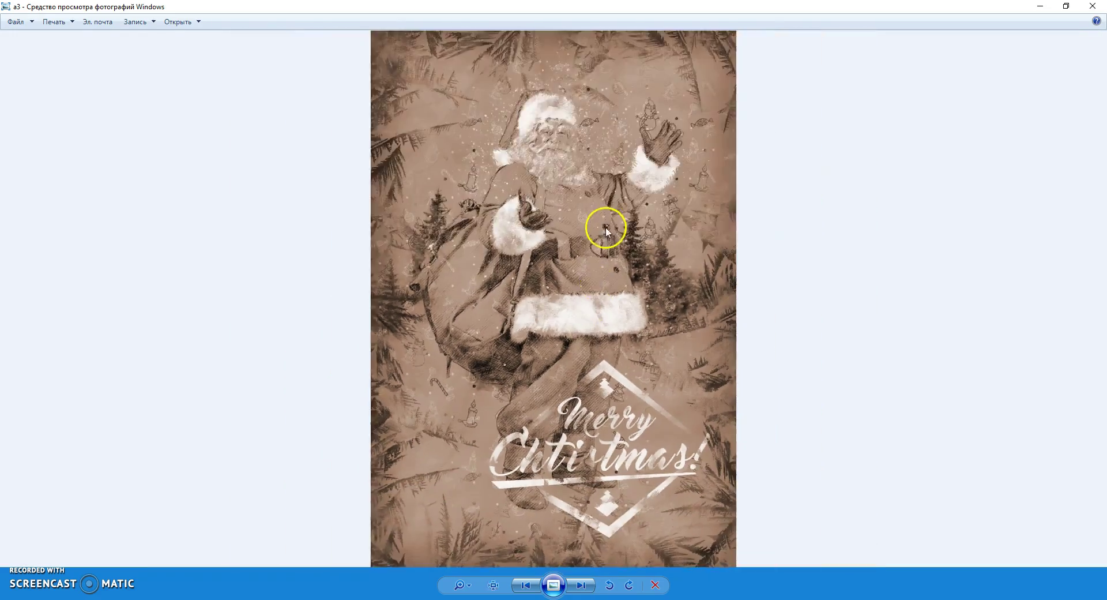
View the boy's source photo b and masked image b2, and inspect the Winter Magic artwork b3 up close
left_click(581, 586)
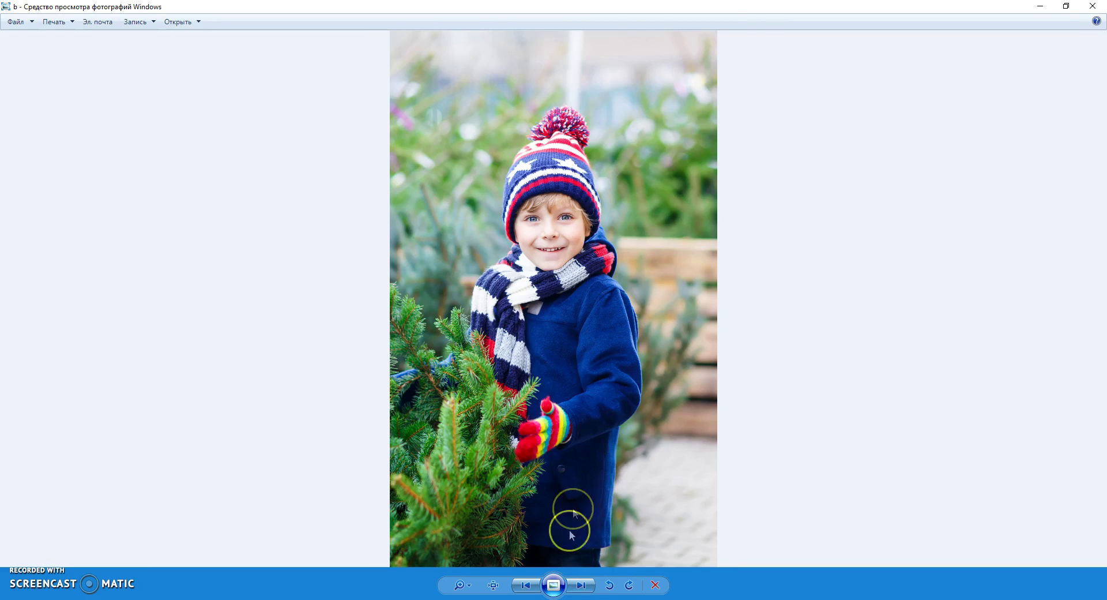
left_click(582, 585)
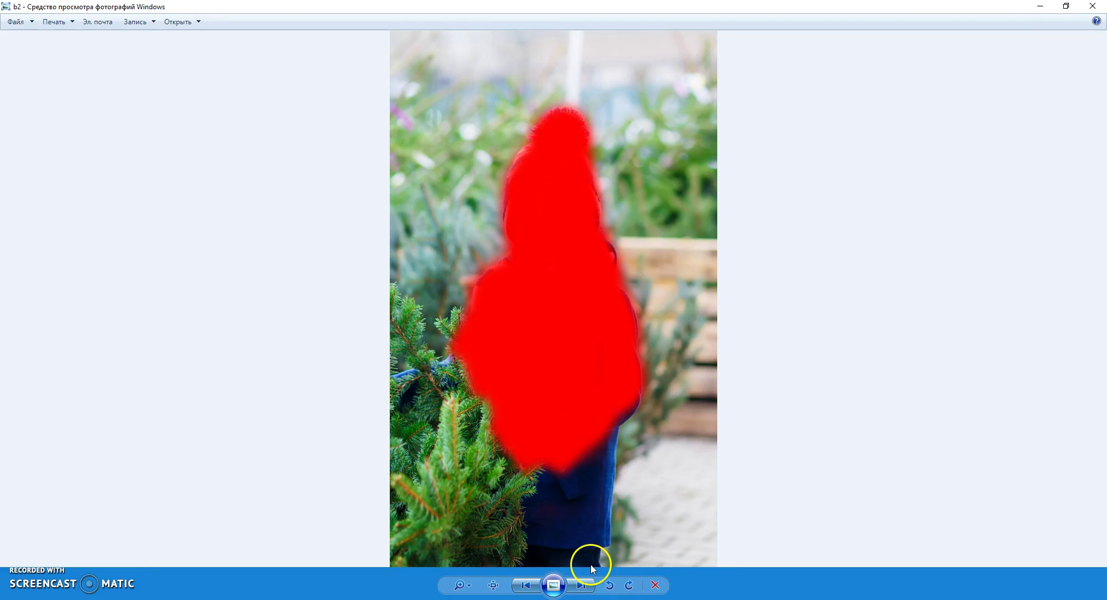
left_click(582, 585)
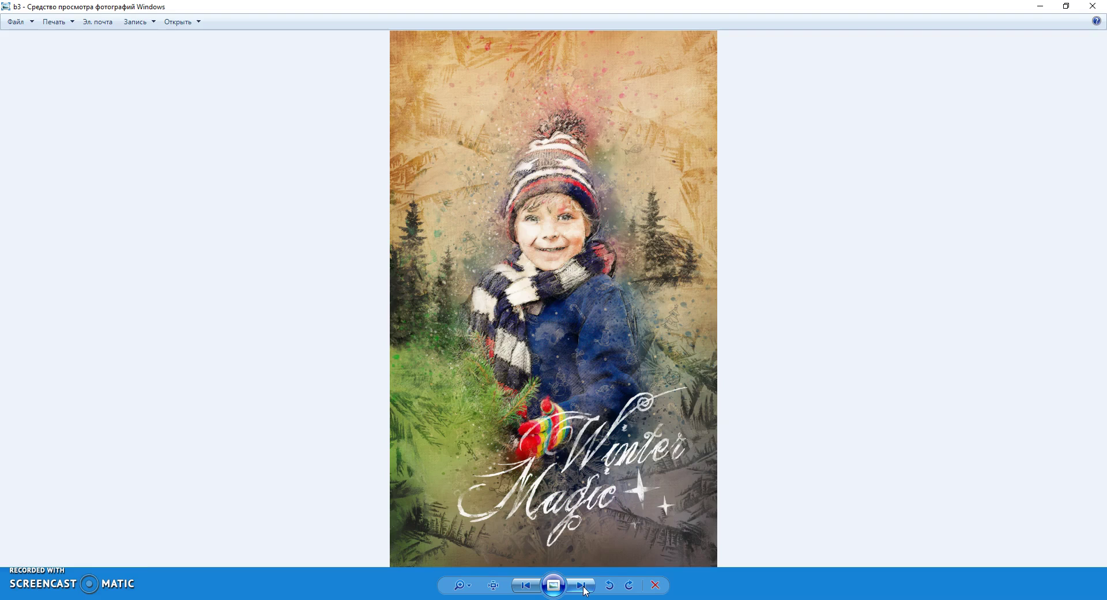
scroll(591, 394, "up", 5)
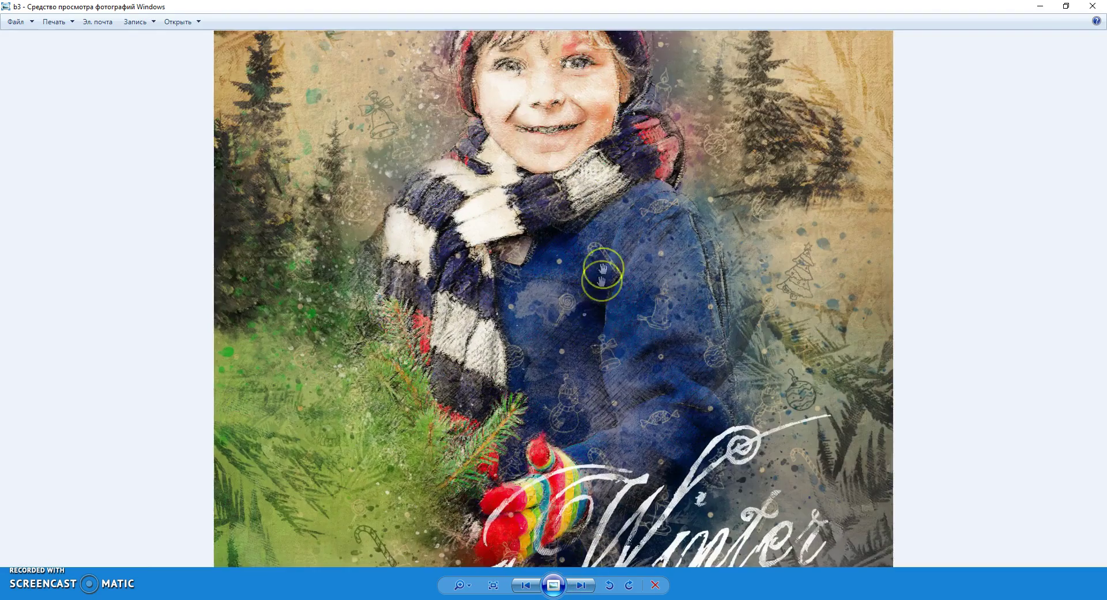
left_click_drag(601, 269, 616, 247)
scroll(615, 258, "down", 5)
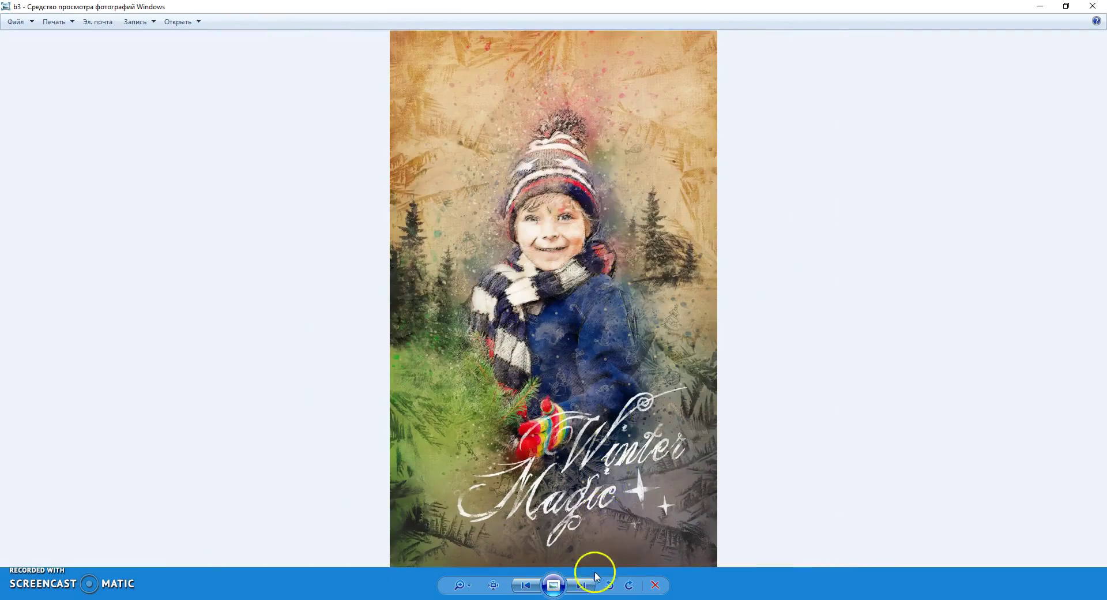
Browse the mother-and-daughter series from source photo c to the blue Merry Christmas artwork c3
left_click(582, 585)
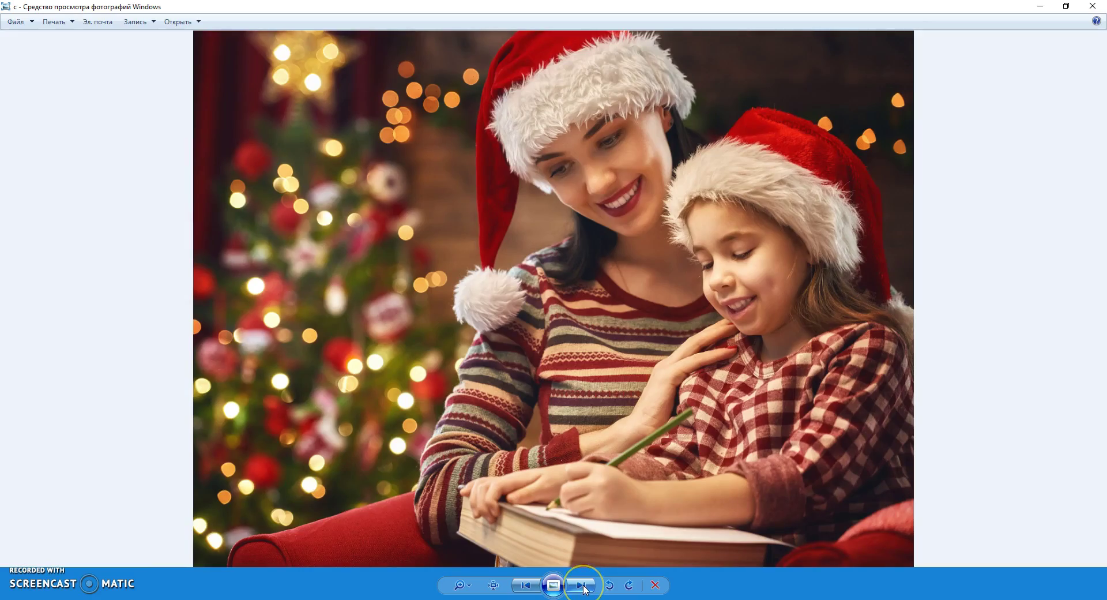
left_click(583, 585)
left_click(582, 585)
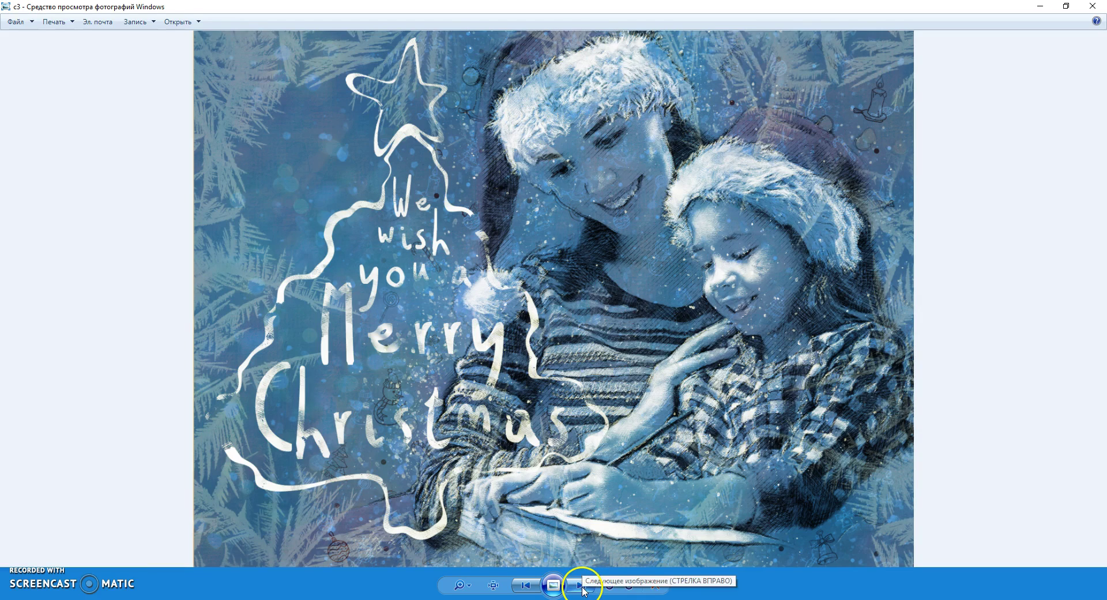
Browse the Christmas tree series from source photo d to artwork d3, and inspect the green Happy New Year 2017 design up close
left_click(582, 585)
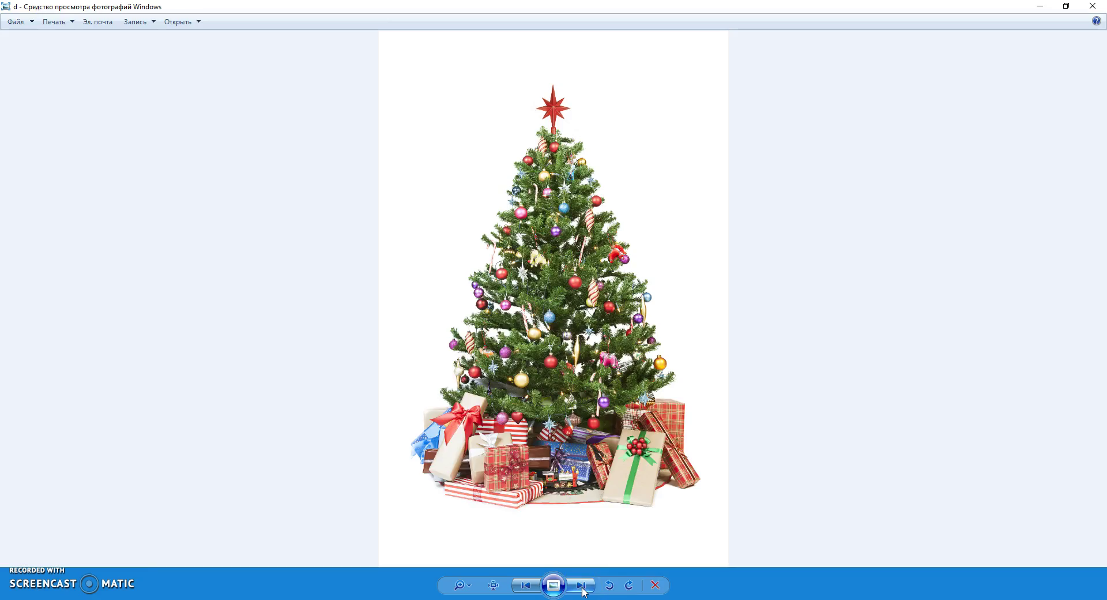
left_click(582, 586)
left_click(582, 586)
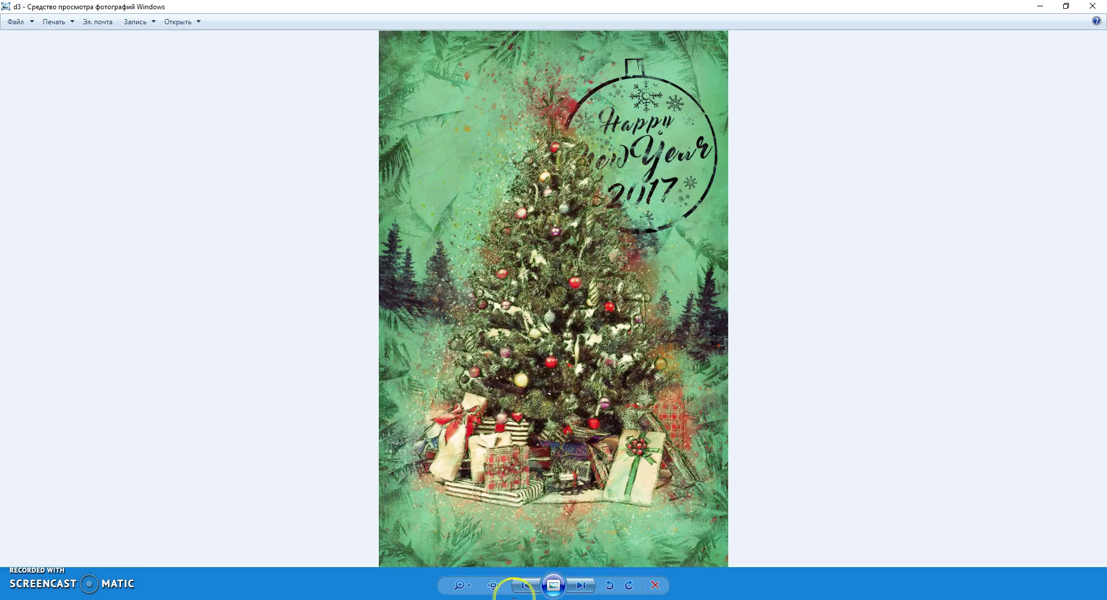
scroll(613, 230, "up", 4)
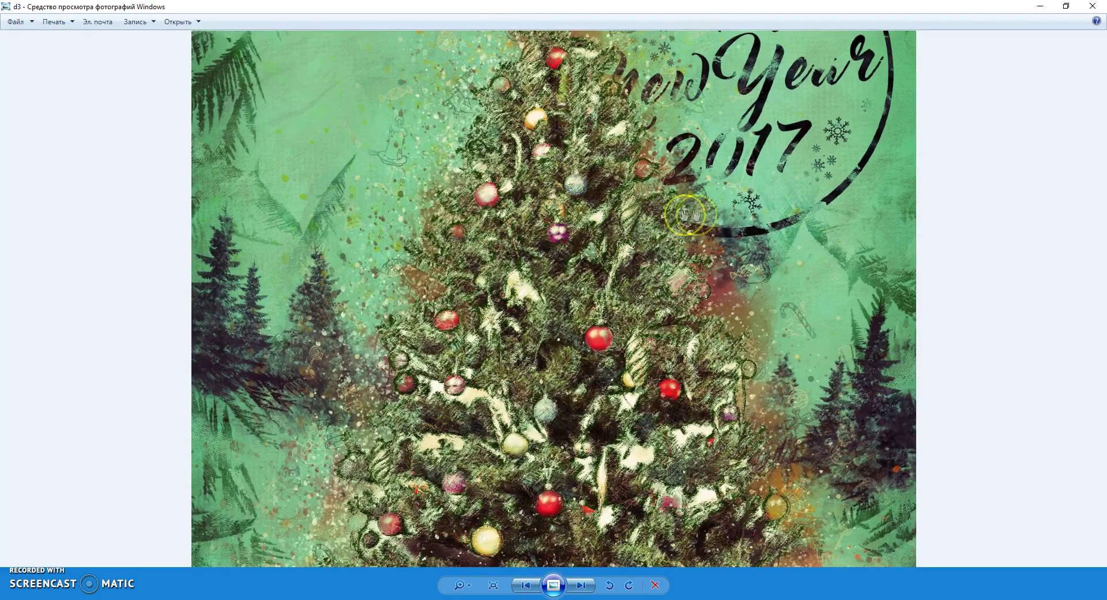
left_click_drag(761, 252, 745, 180)
scroll(745, 179, "down", 4)
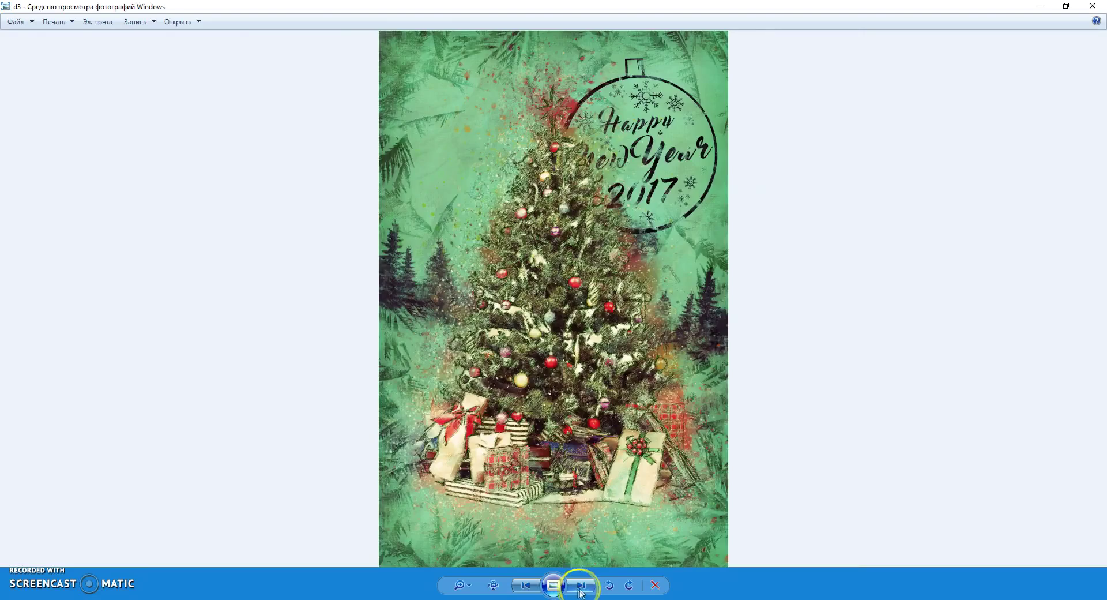
View the tricycle photo e and its yellow-masked version e2, and inspect the Joy to the World artwork e3 up close
left_click(582, 585)
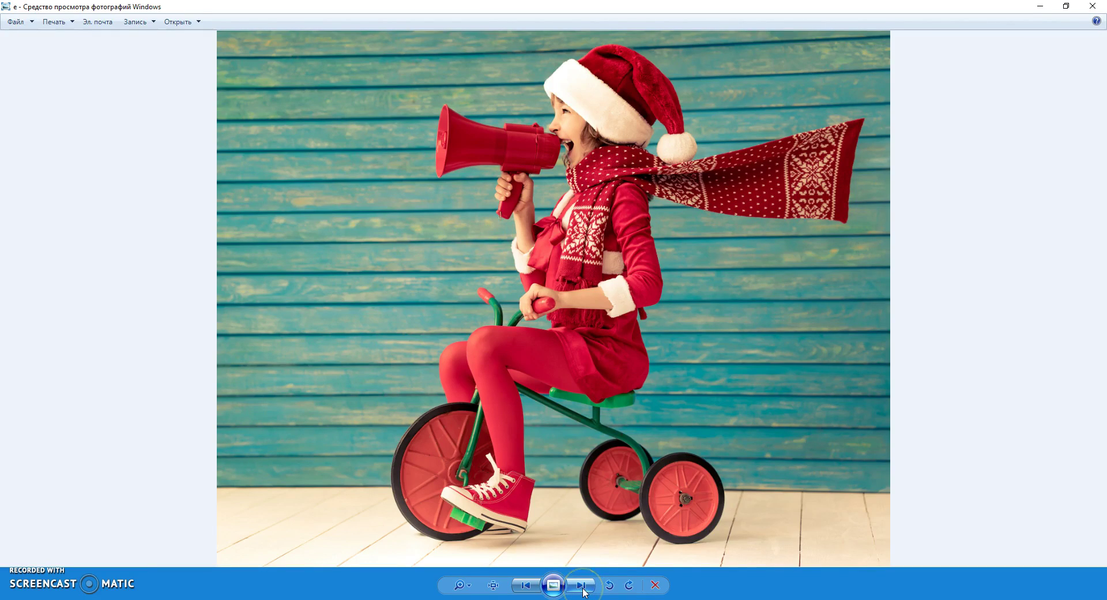
left_click(583, 586)
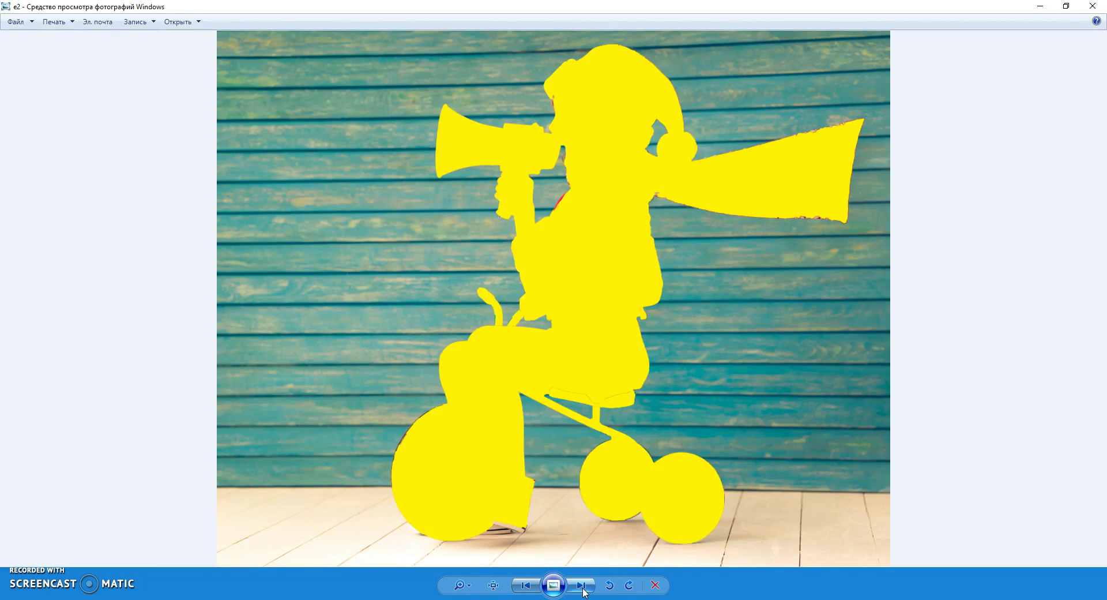
left_click(583, 585)
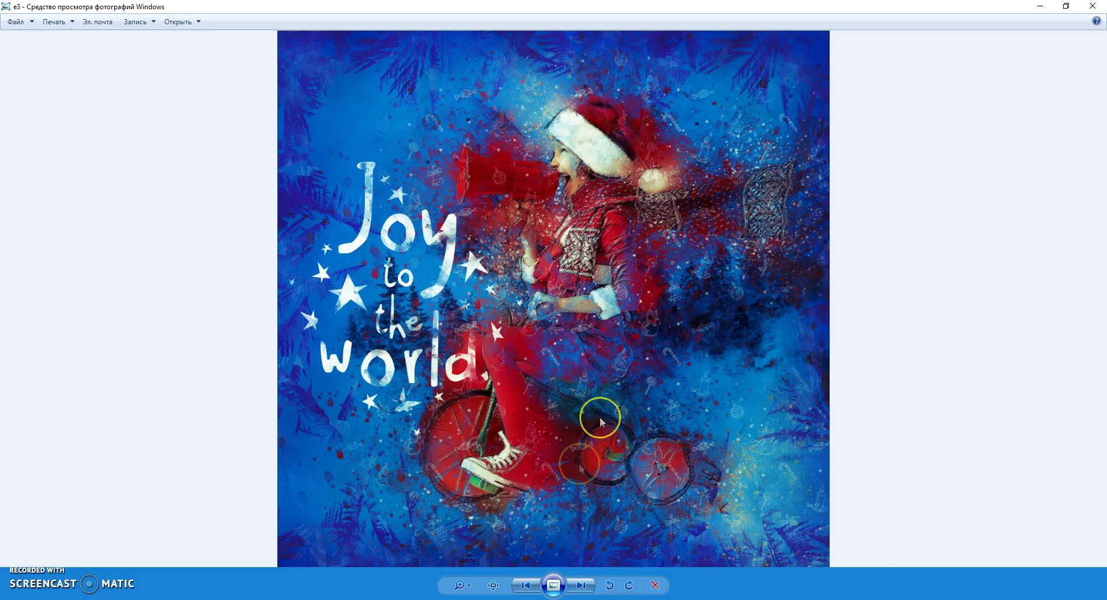
scroll(633, 265, "up", 4)
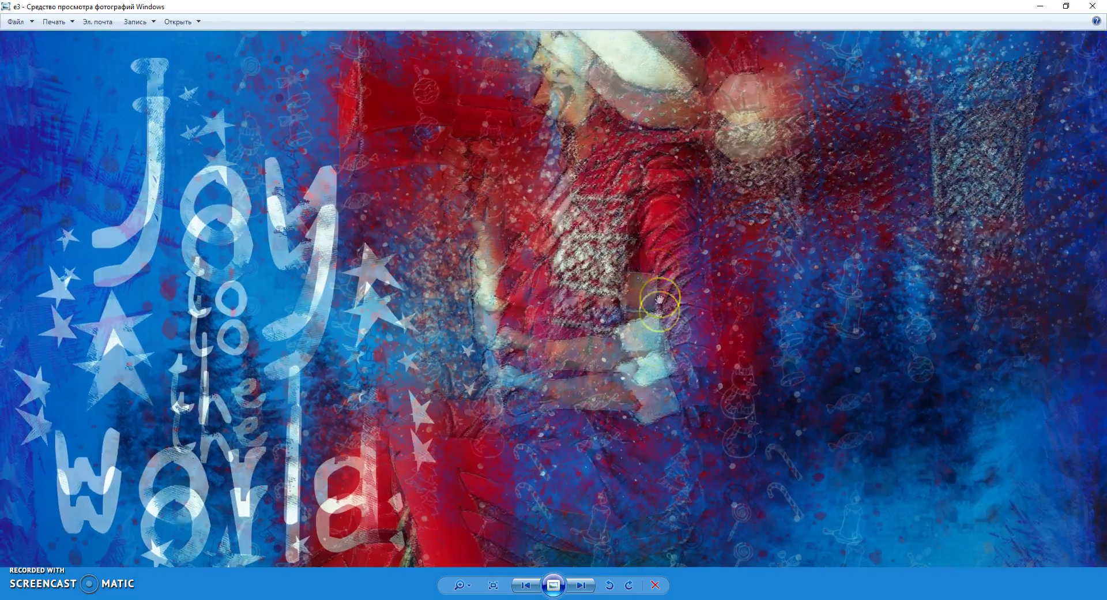
scroll(651, 369, "down", 4)
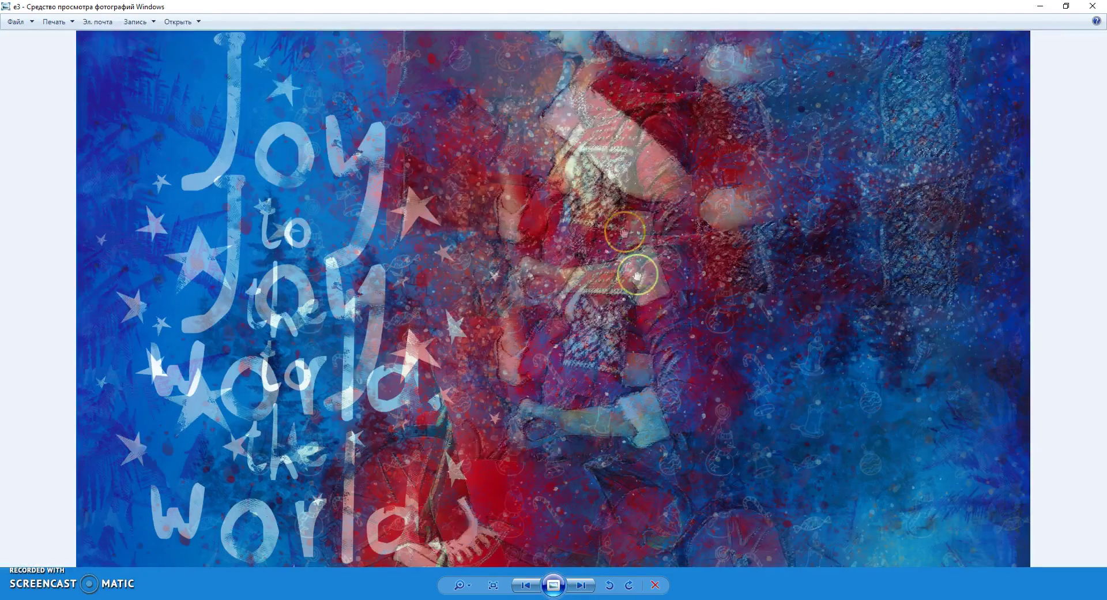
left_click_drag(638, 291, 606, 153)
scroll(605, 220, "down", 3)
View the snowman photo f and its red-masked version f1, and inspect the Let It Snow artwork f2 at full size
left_click(582, 586)
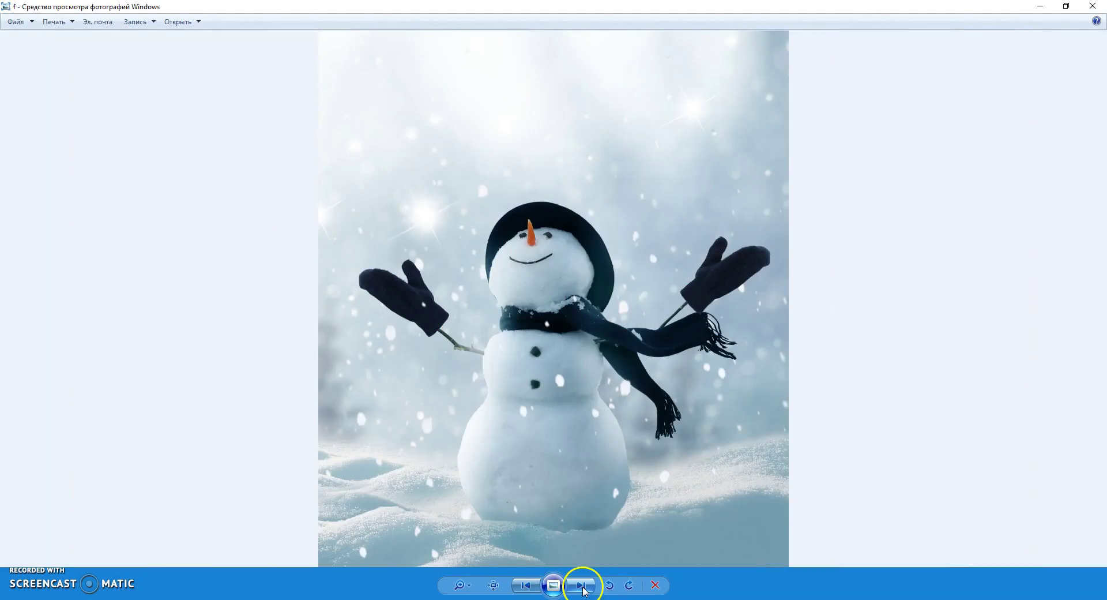
left_click(582, 586)
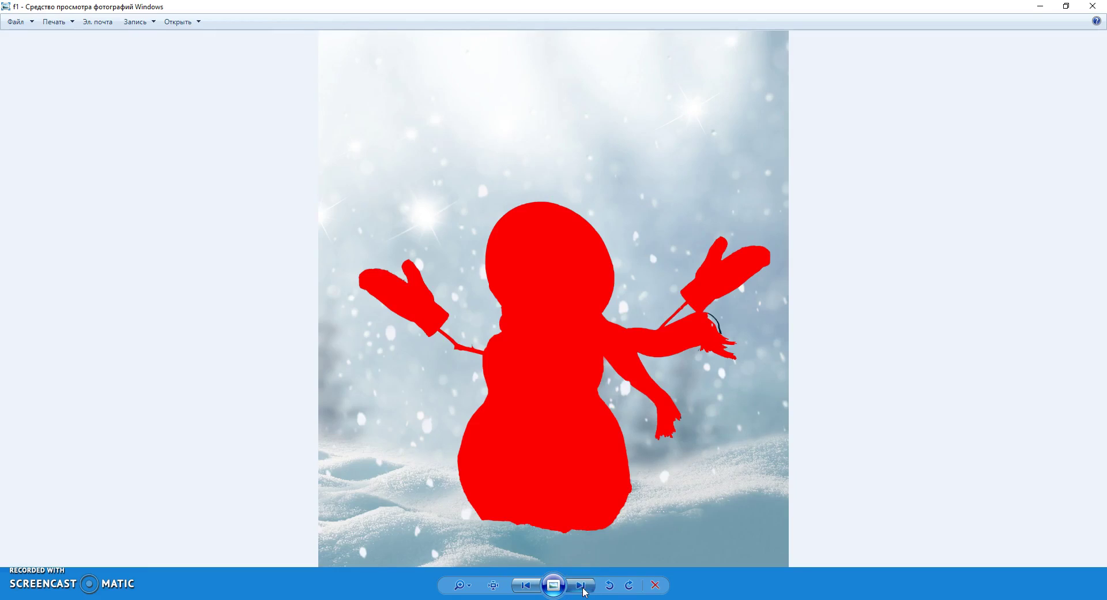
left_click(583, 586)
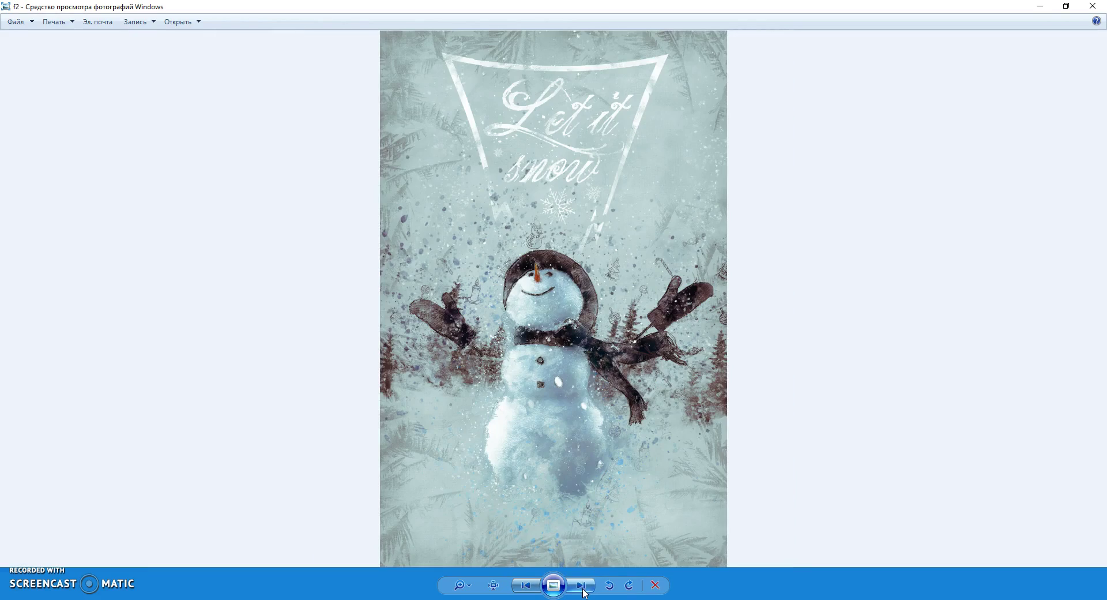
left_click(494, 586)
scroll(570, 383, "down", 2)
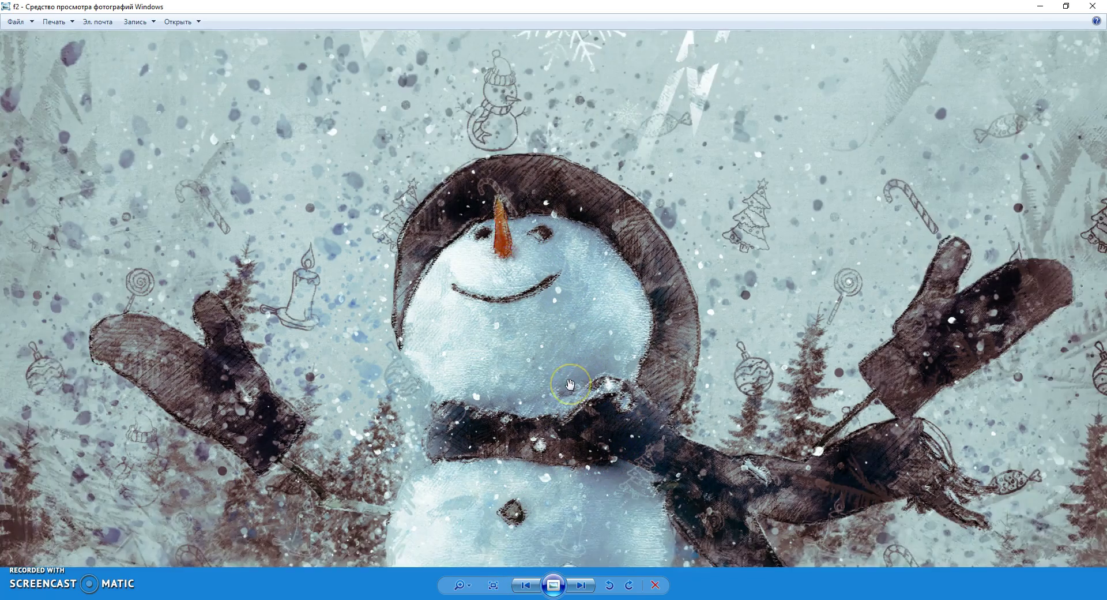
left_click_drag(626, 445, 602, 299)
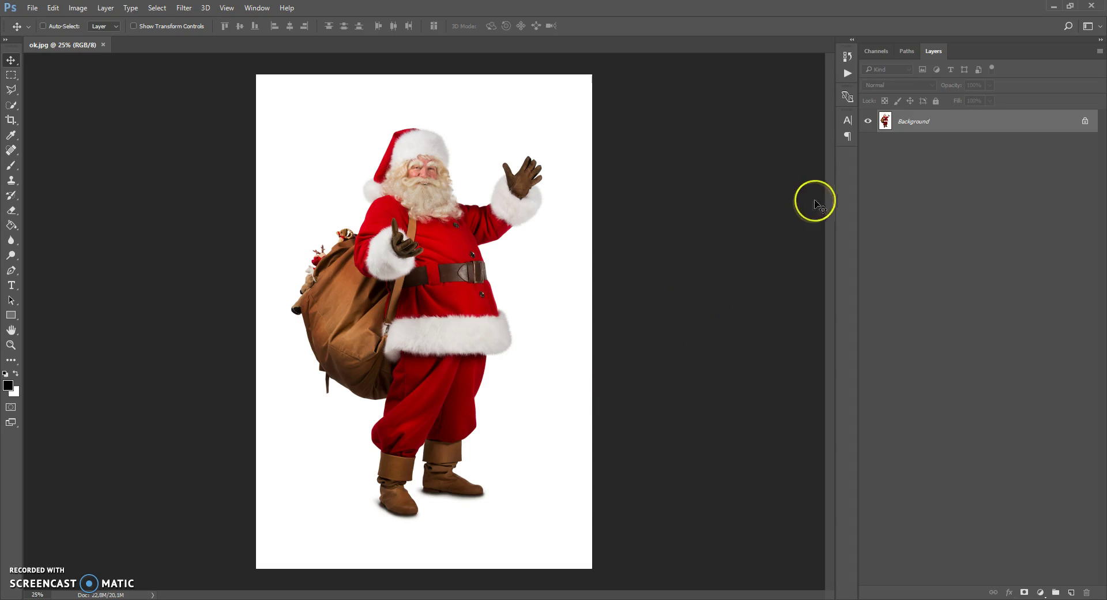
In Photoshop, check the pixel dimensions and resolution of ok.jpg in the Image Size settings
left_click(78, 8)
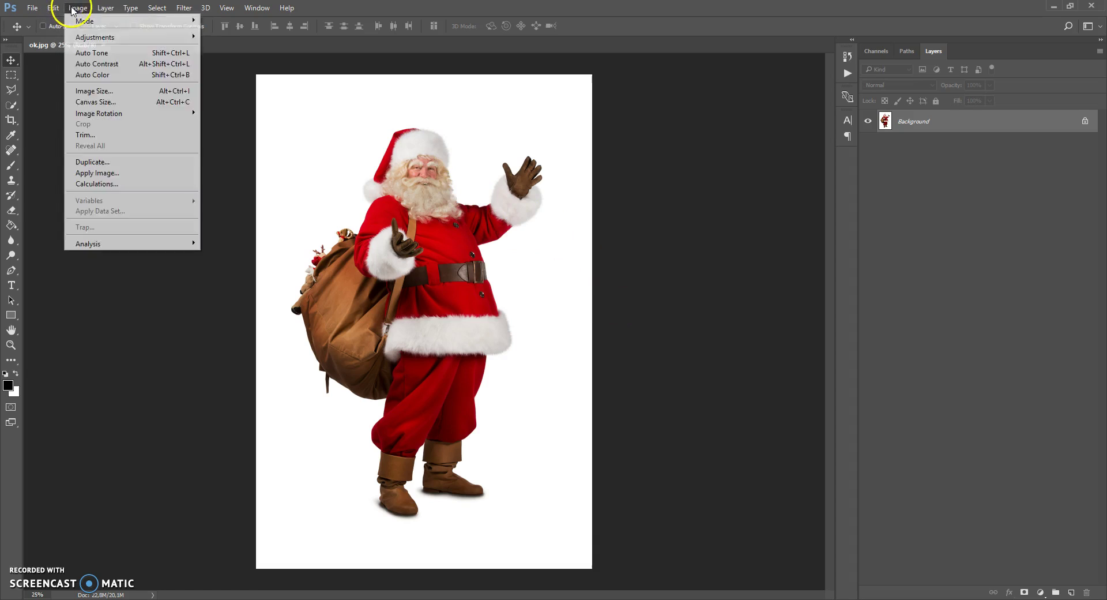
left_click(102, 91)
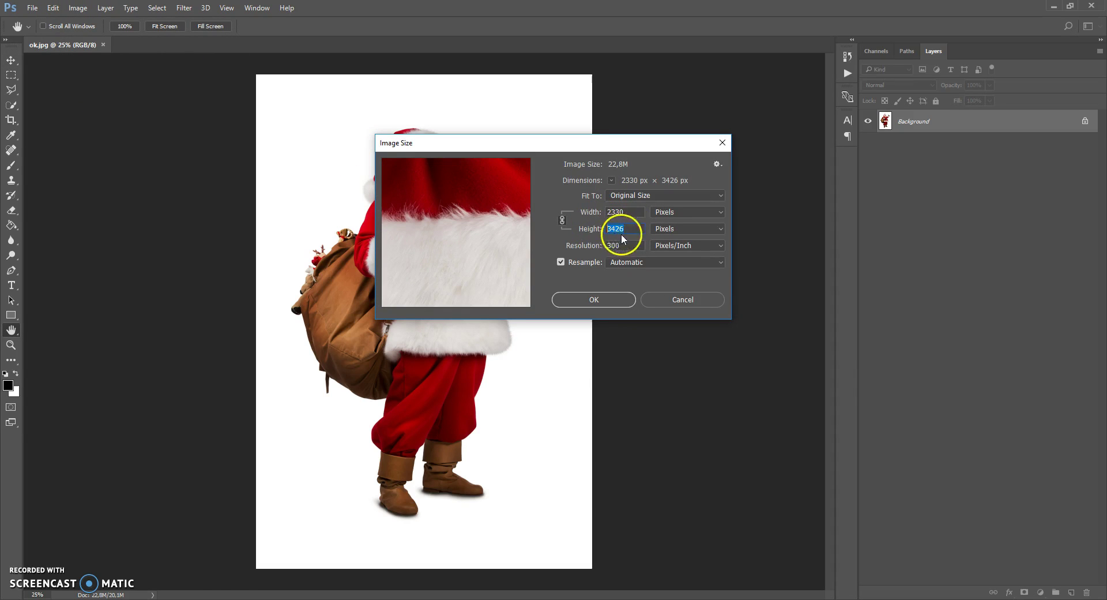
left_click(617, 300)
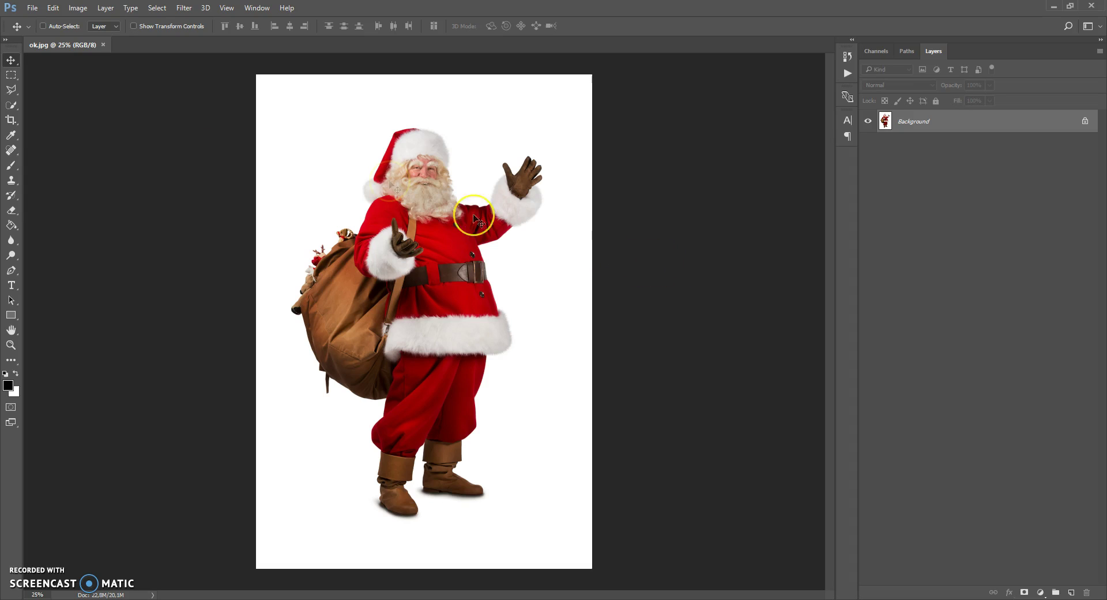
Check the UI language in Photoshop's Interface preferences and close them without making changes
left_click(53, 8)
mouse_move(69, 457)
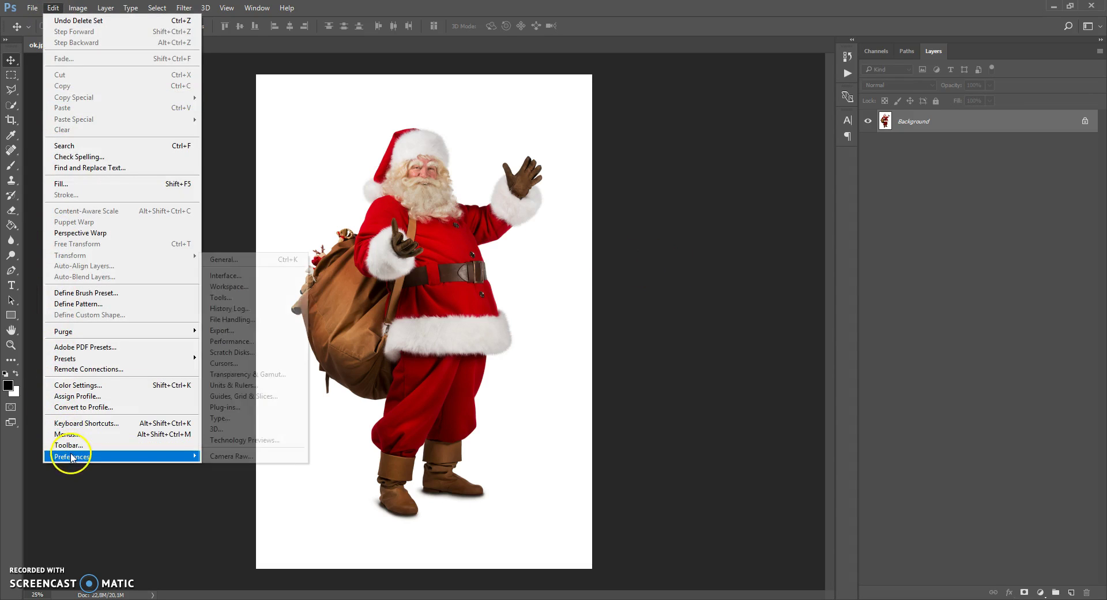
left_click(242, 275)
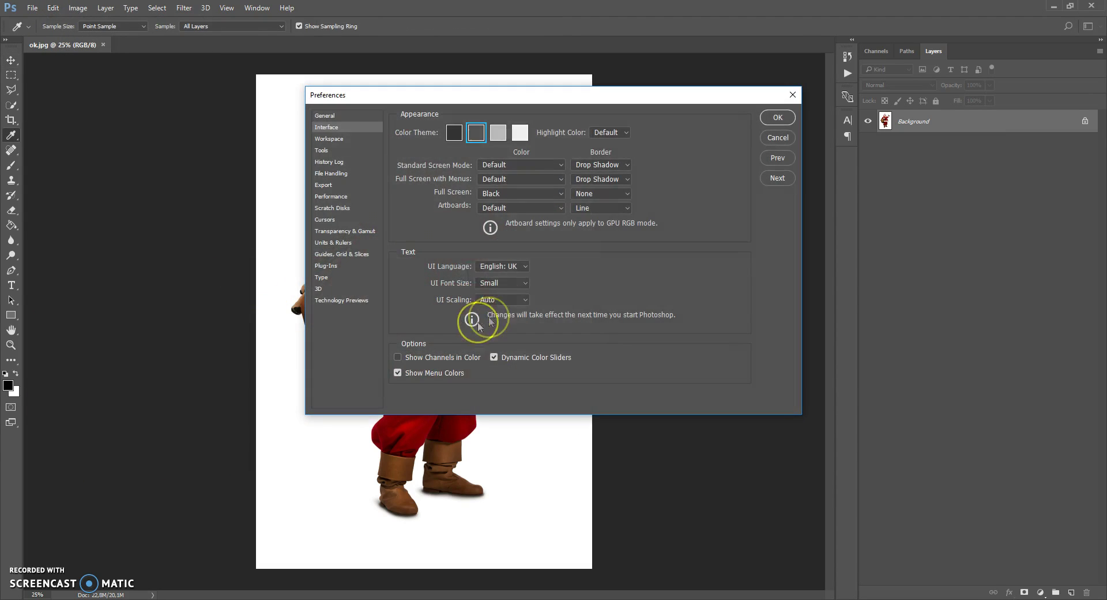
left_click(793, 95)
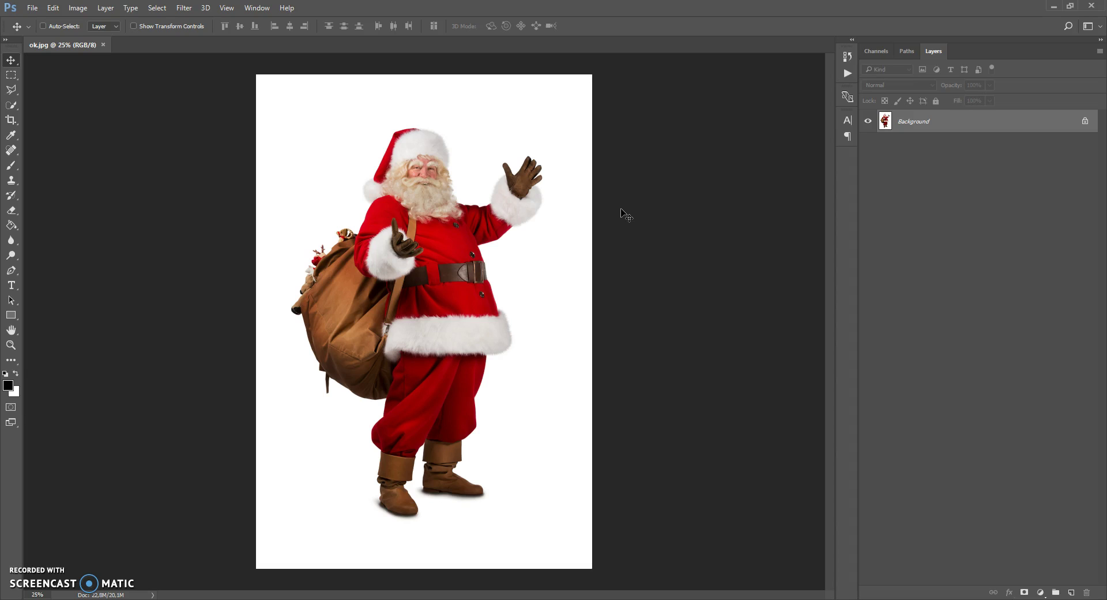
Check the photo's color mode and bit depth without changing them
left_click(77, 7)
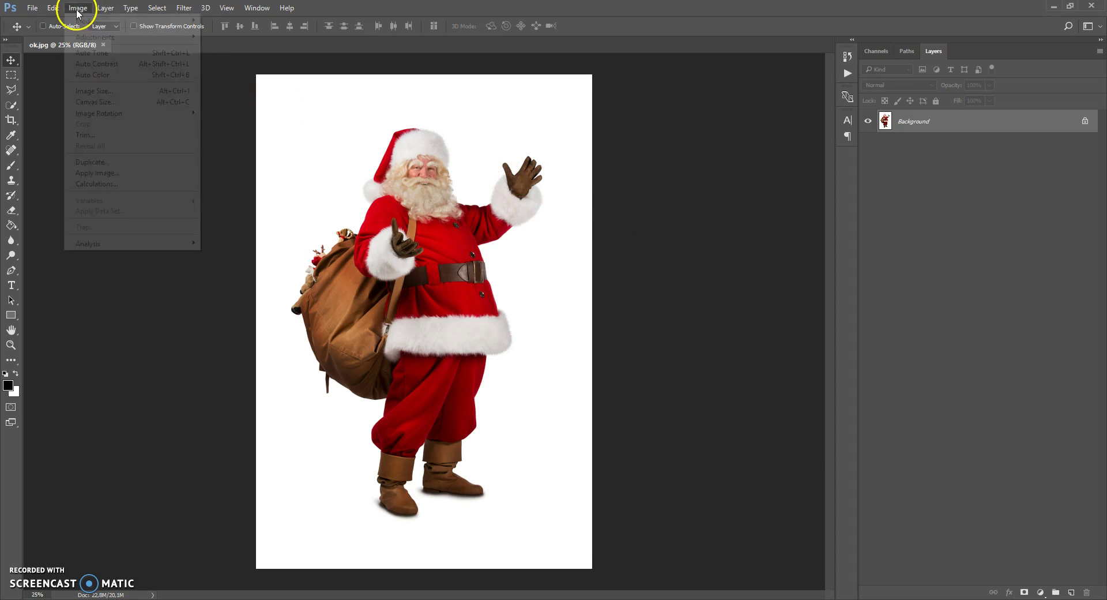
mouse_move(96, 27)
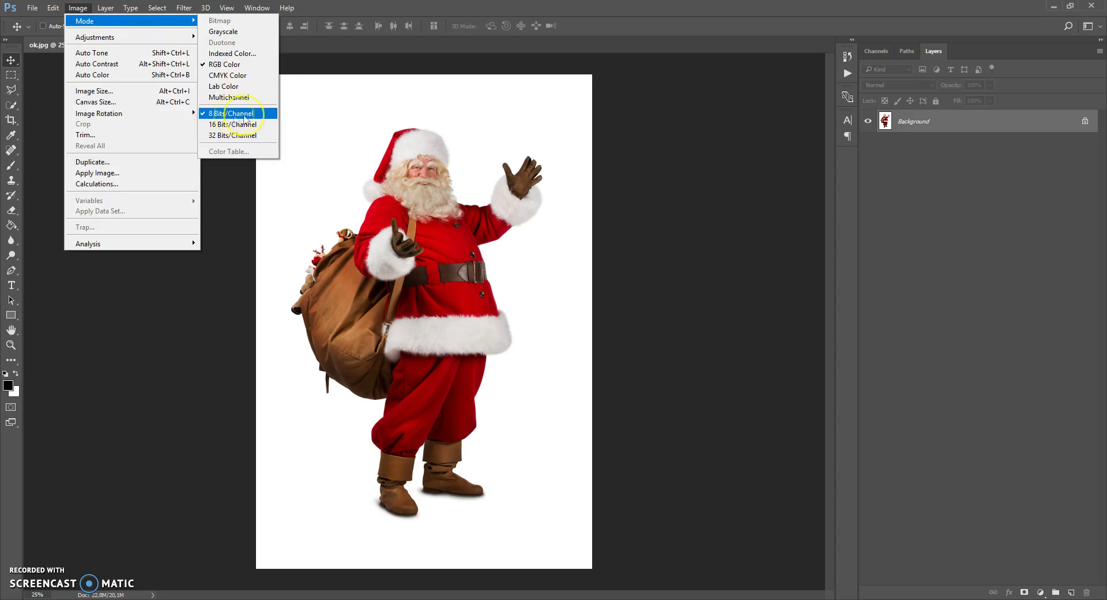
left_click(311, 90)
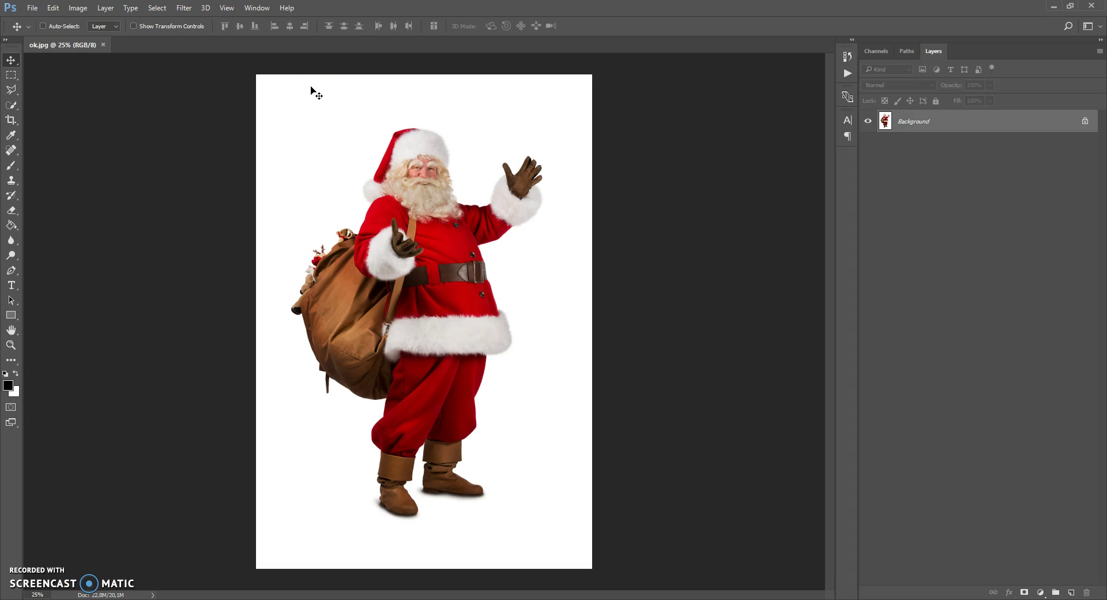
Check the Layers Panel Options, including the setting that adds "copy" to copied layers and groups, and accept them as they are
left_click(1099, 51)
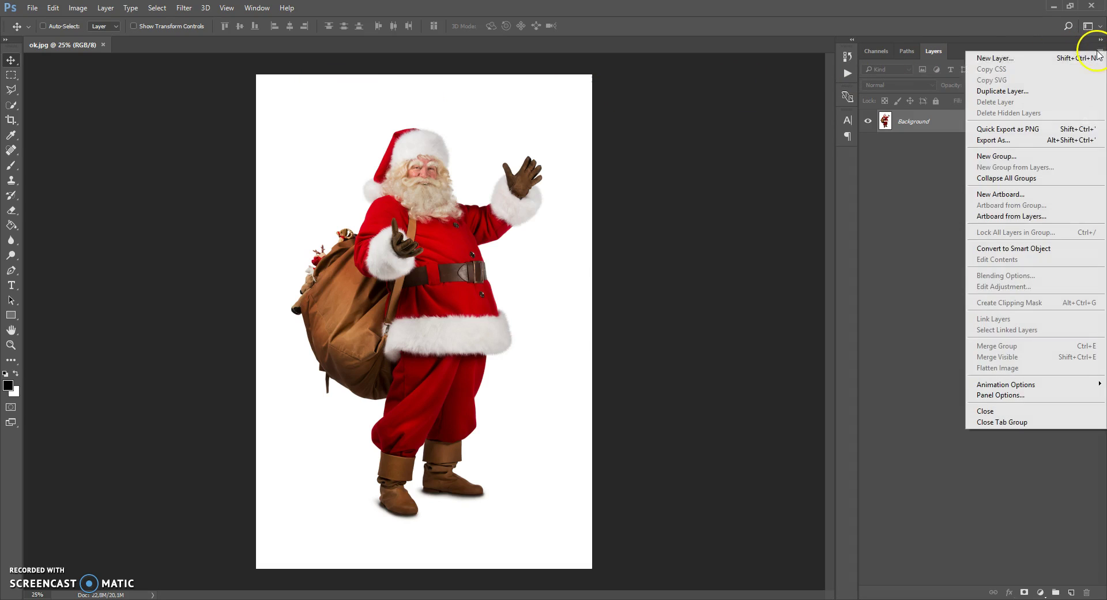
left_click(1006, 396)
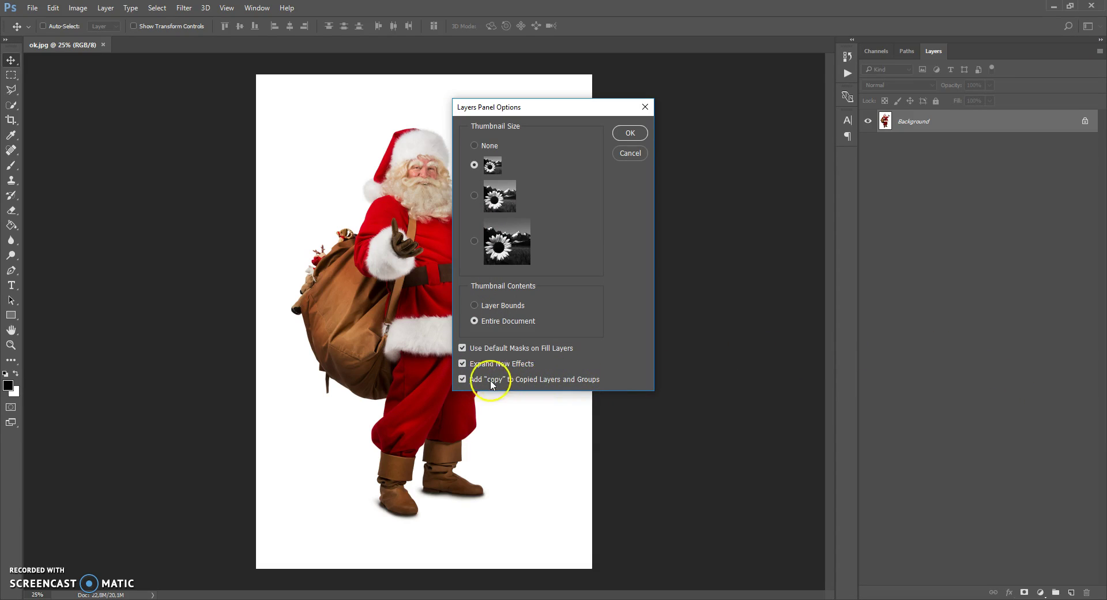
left_click(631, 134)
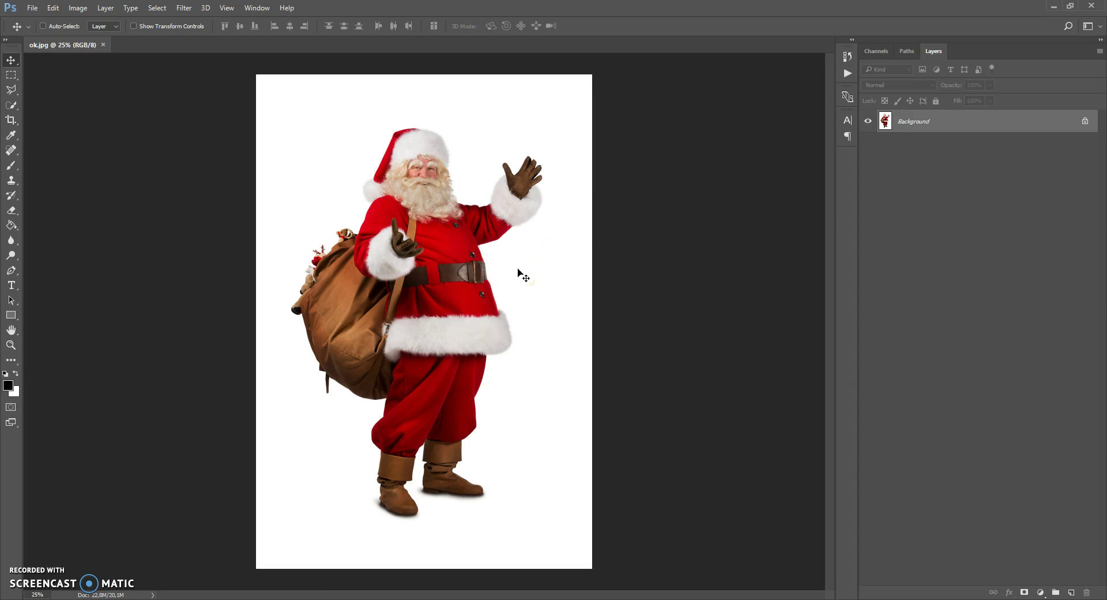
Convert the Background into a regular layer named Layer 0 and turn it back into a Background layer
double_click(913, 121)
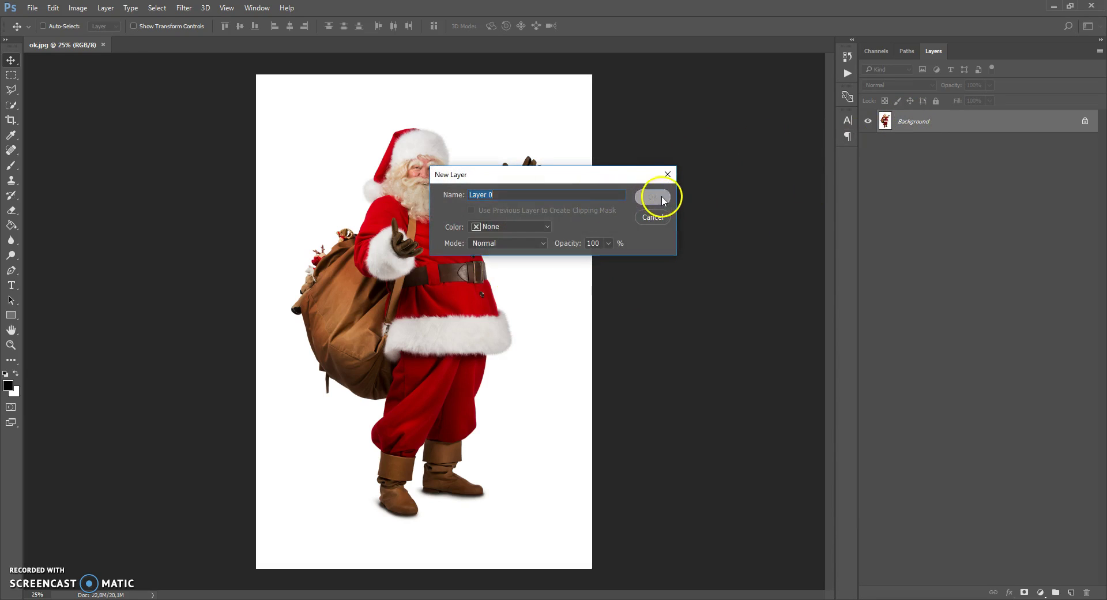
left_click(657, 194)
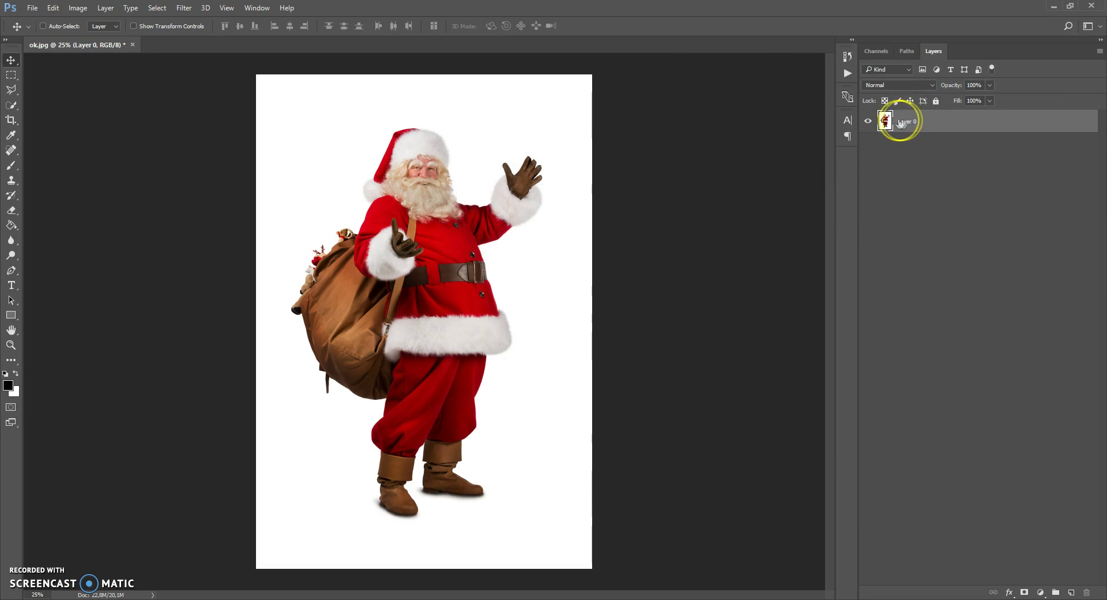
left_click(105, 8)
mouse_move(124, 21)
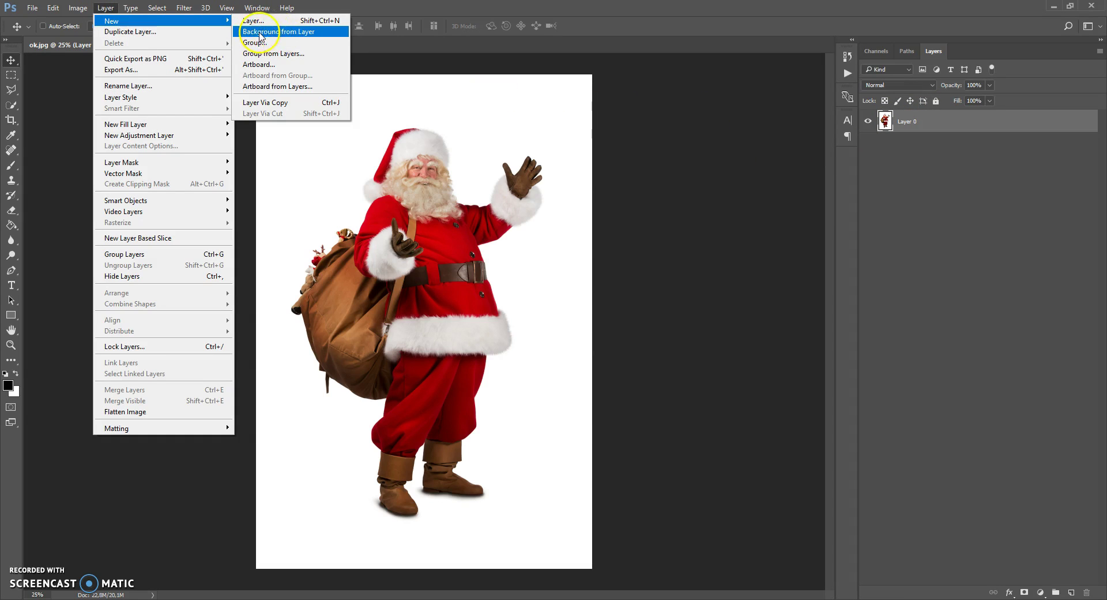
left_click(291, 35)
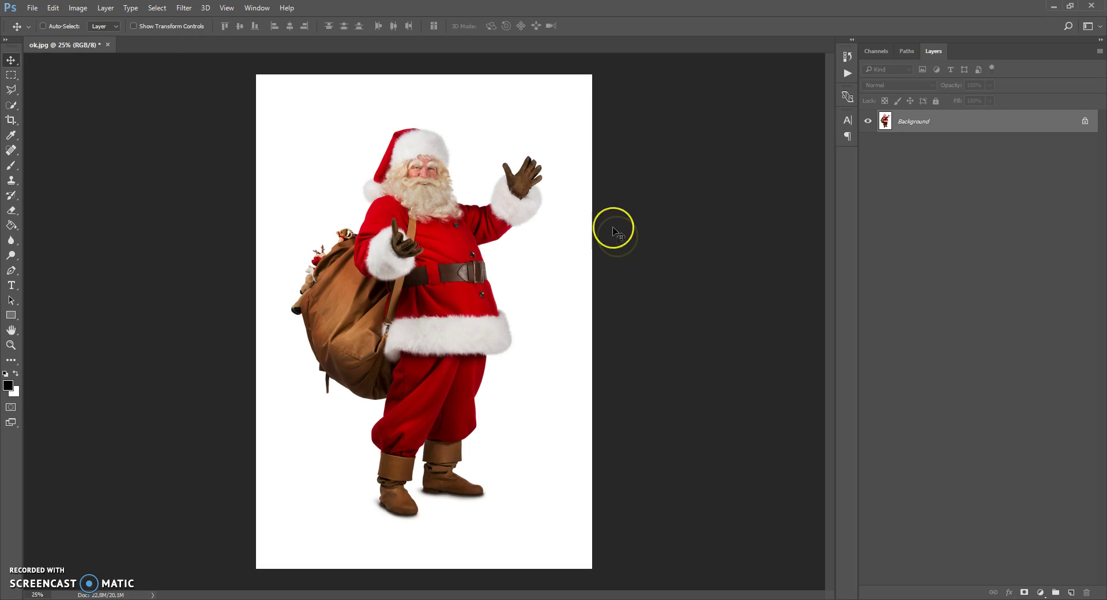
Load the Christmas 3 Brushes file into the brush presets with the Preset Manager
left_click(52, 8)
mouse_move(150, 356)
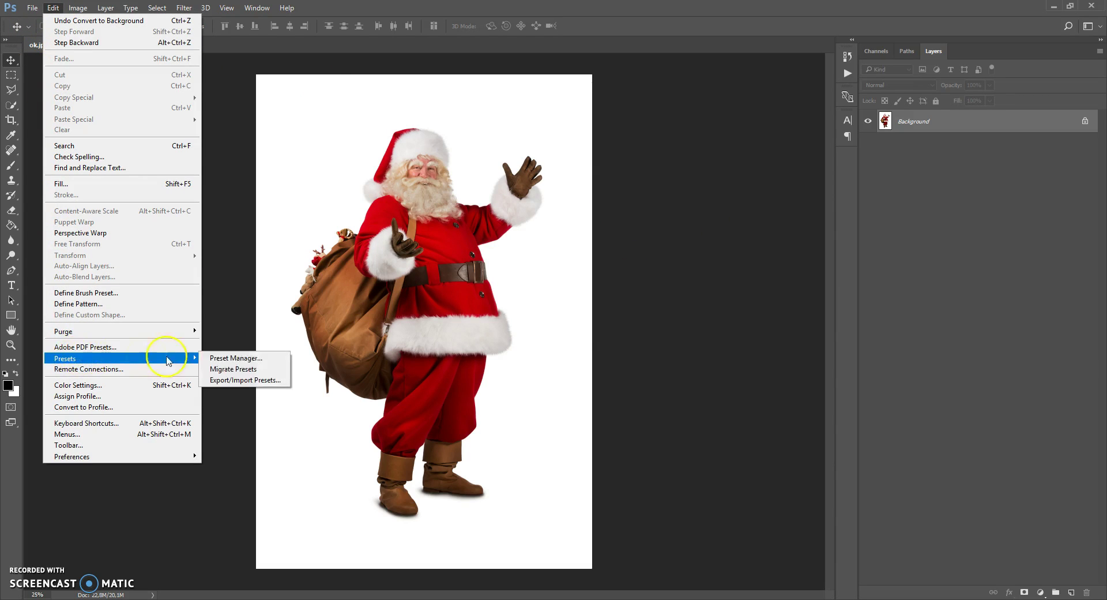
left_click(219, 356)
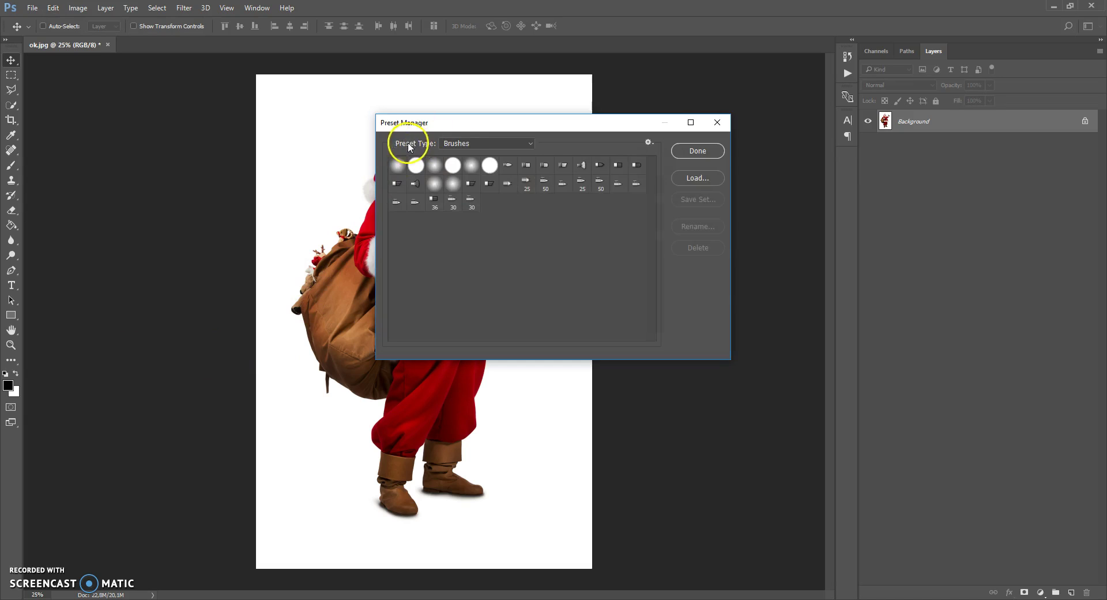
left_click(461, 145)
left_click(466, 144)
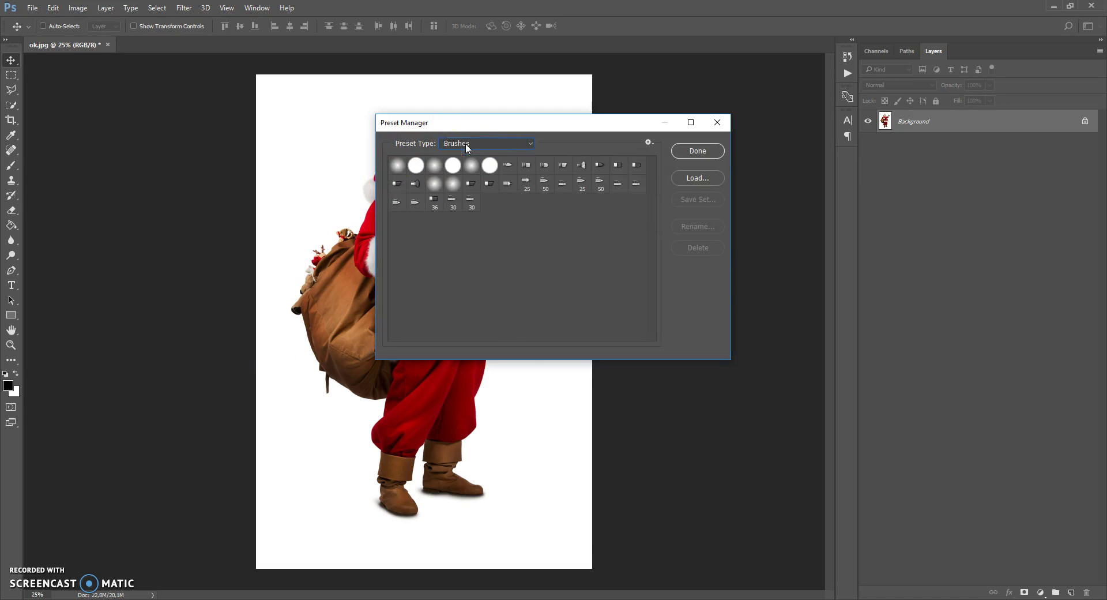
left_click(698, 177)
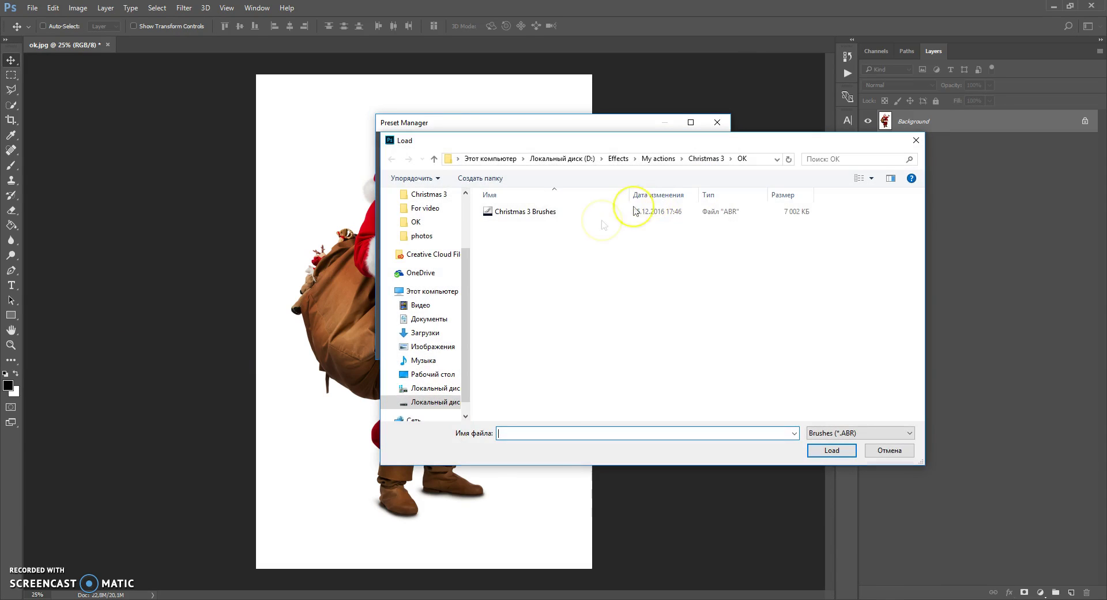
left_click(547, 213)
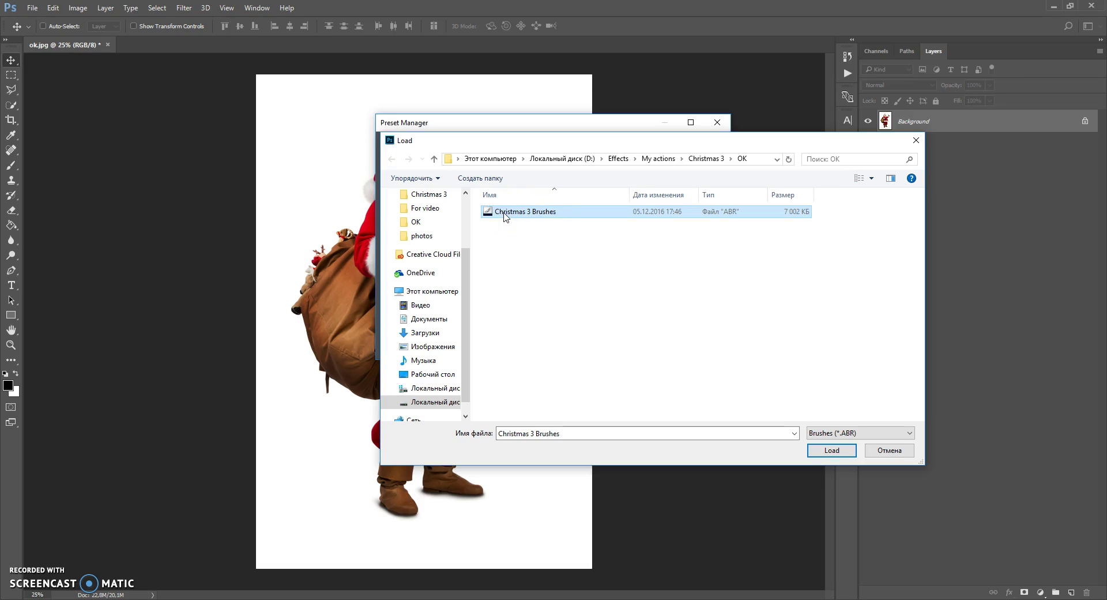
double_click(505, 212)
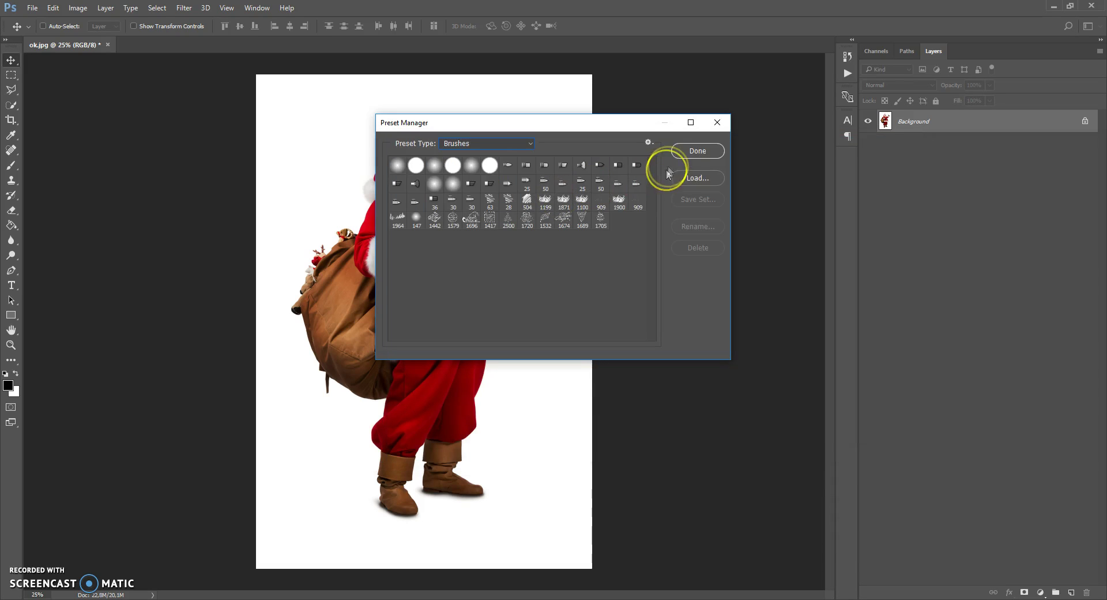
left_click(690, 152)
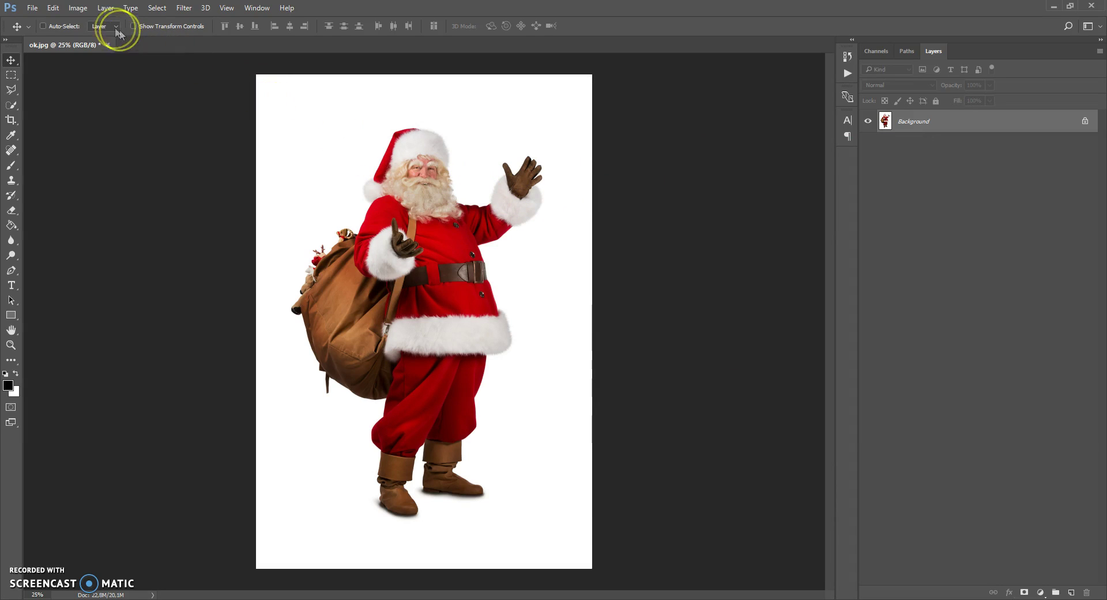
Load the Christmas 3 Patterns file into the pattern presets with the Preset Manager
left_click(53, 8)
mouse_move(86, 358)
left_click(242, 359)
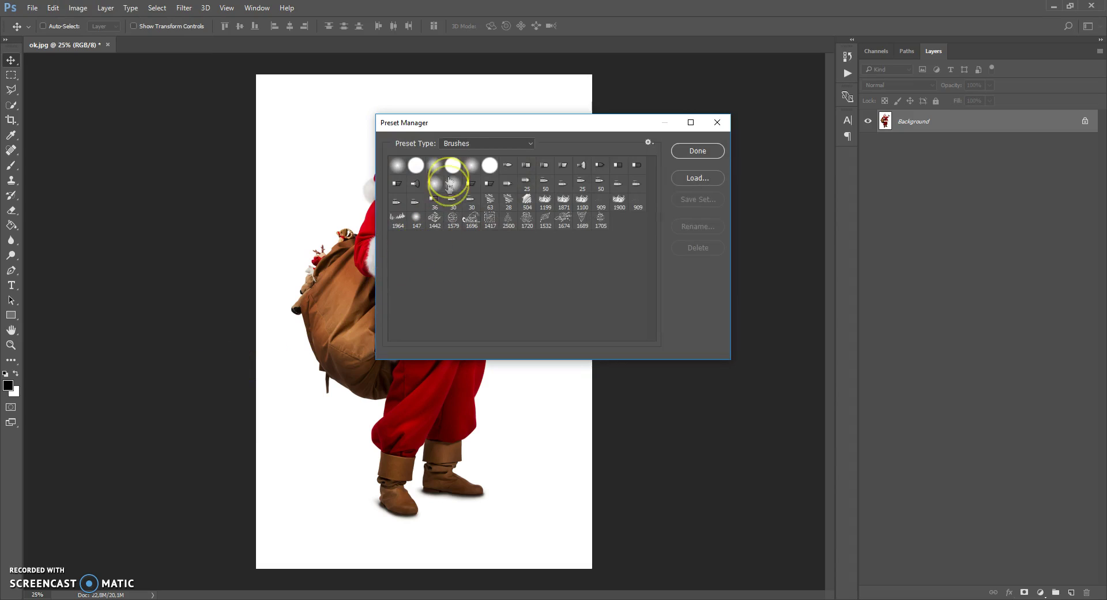
left_click(456, 144)
left_click(454, 186)
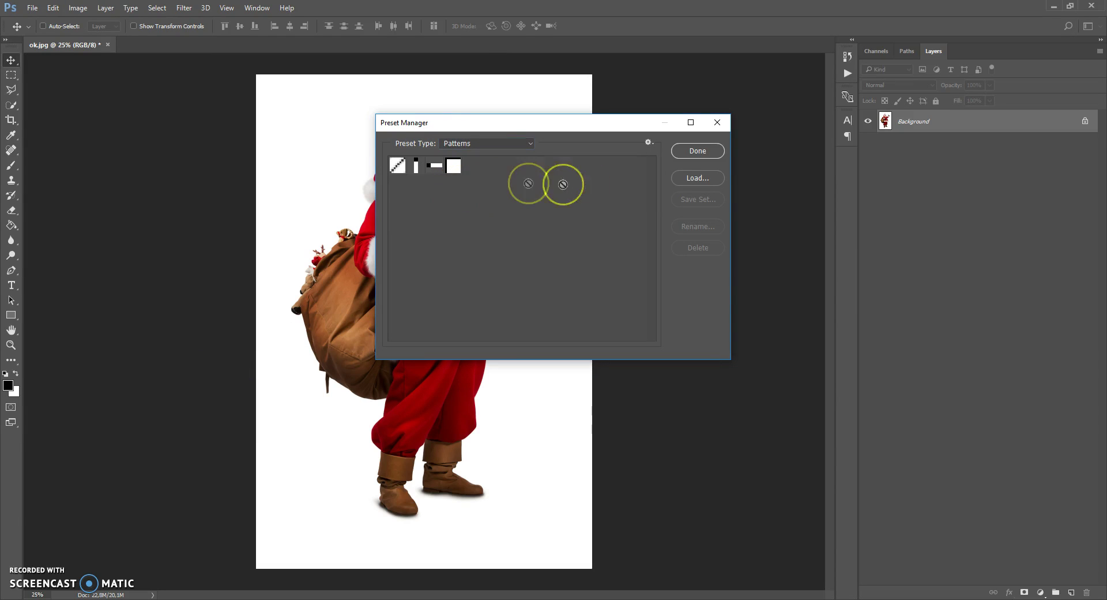
left_click(687, 179)
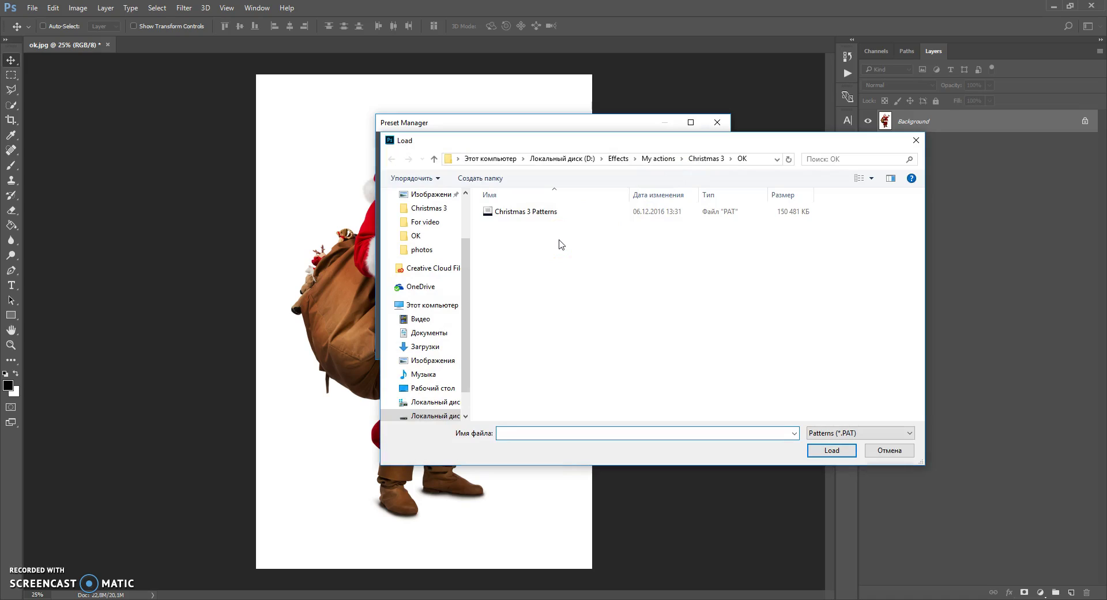
double_click(517, 212)
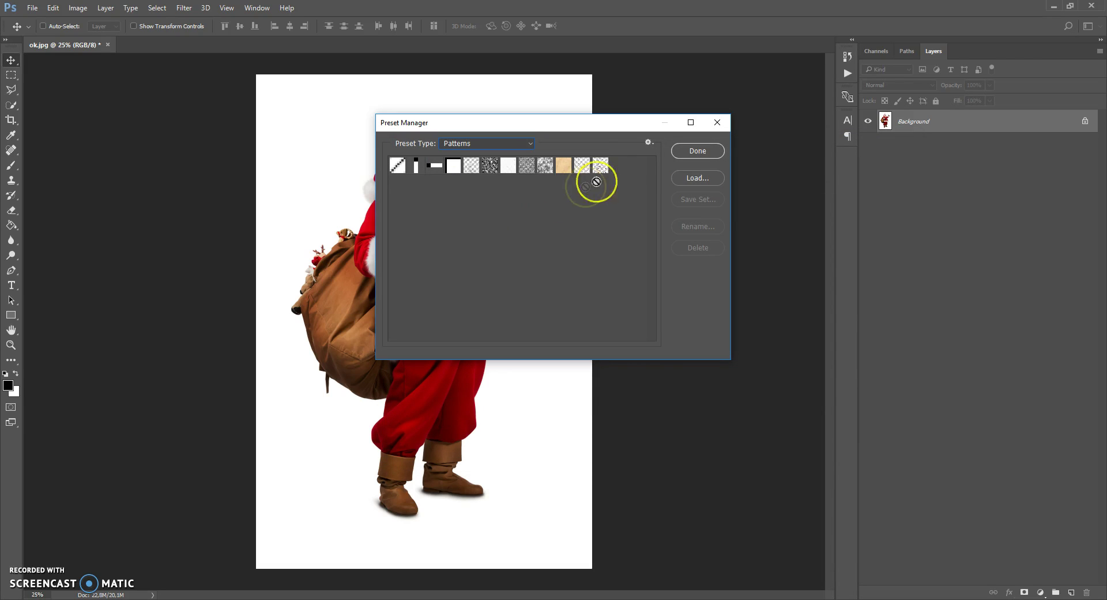
left_click(697, 151)
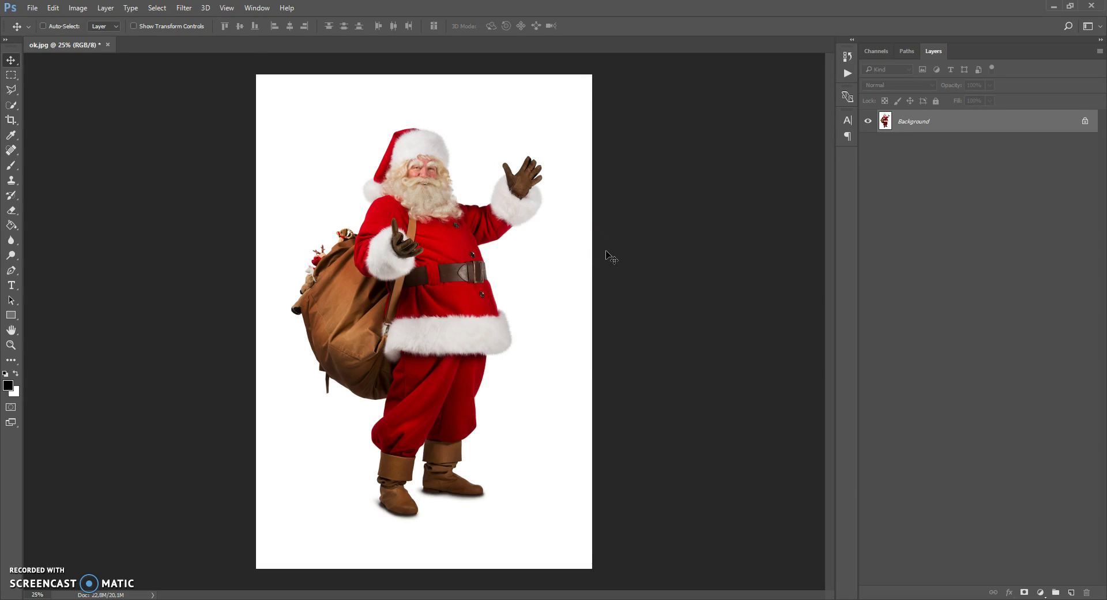
Load the Christmas 3 Photoshop Action file into the Actions list and collapse the list
left_click(256, 7)
left_click(279, 86)
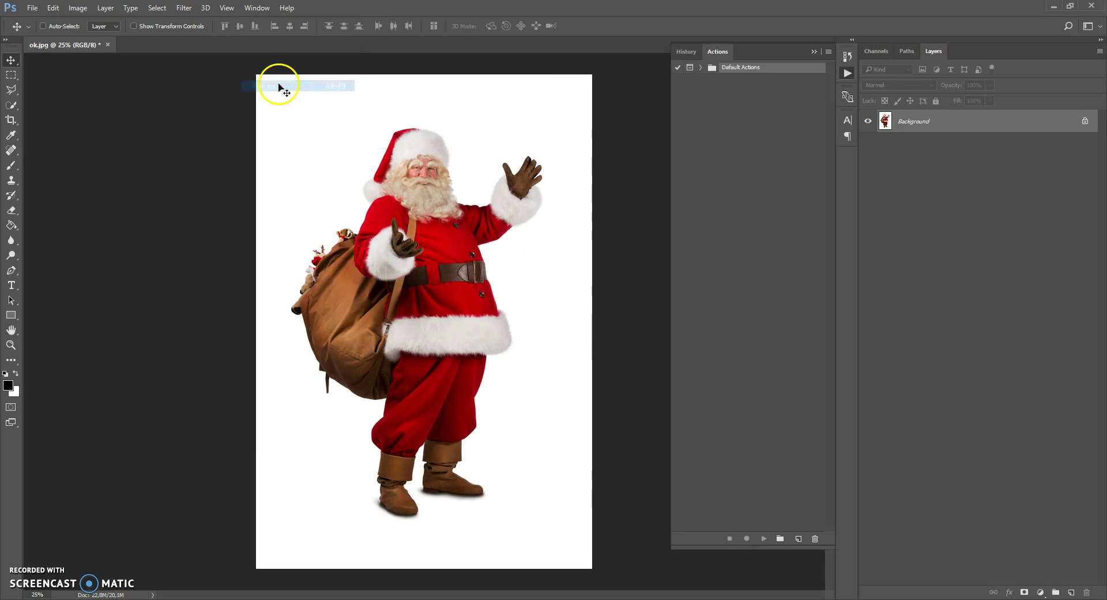
left_click(829, 51)
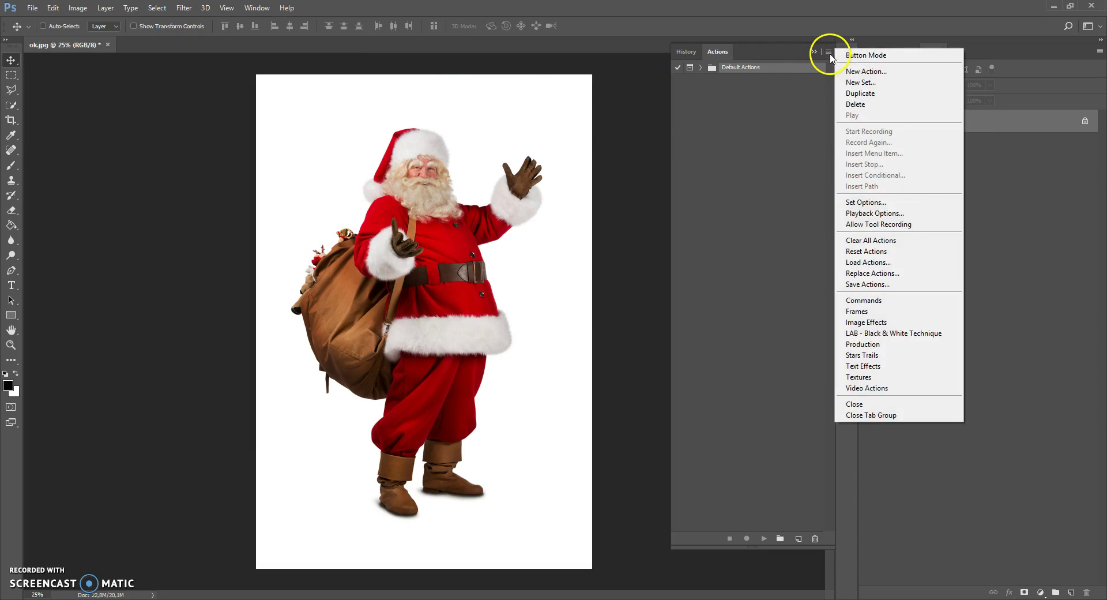
left_click(871, 265)
left_click_drag(375, 11, 513, 148)
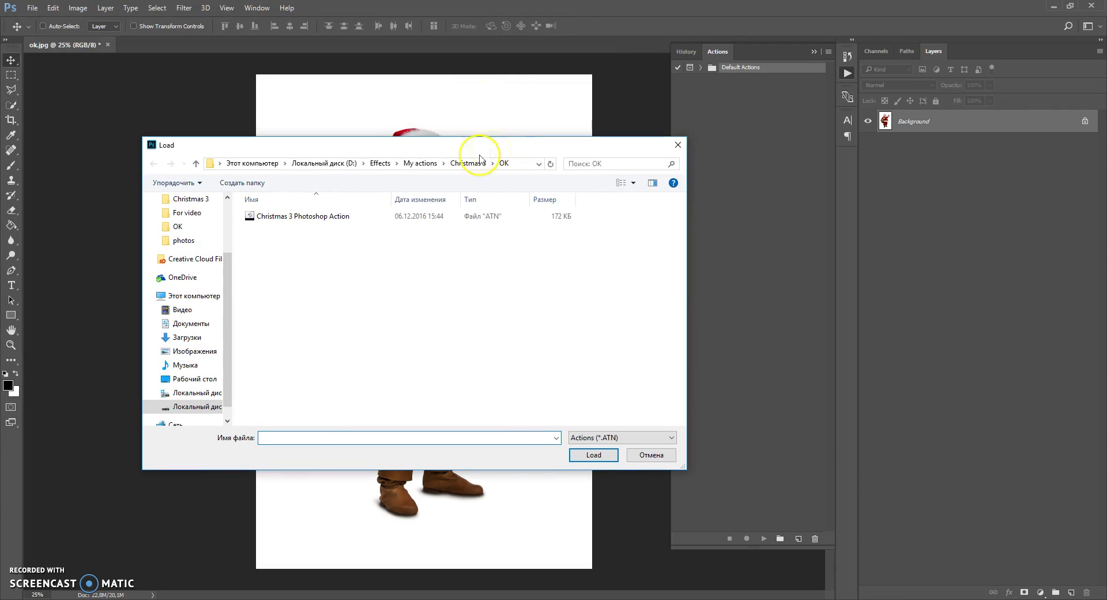
double_click(296, 216)
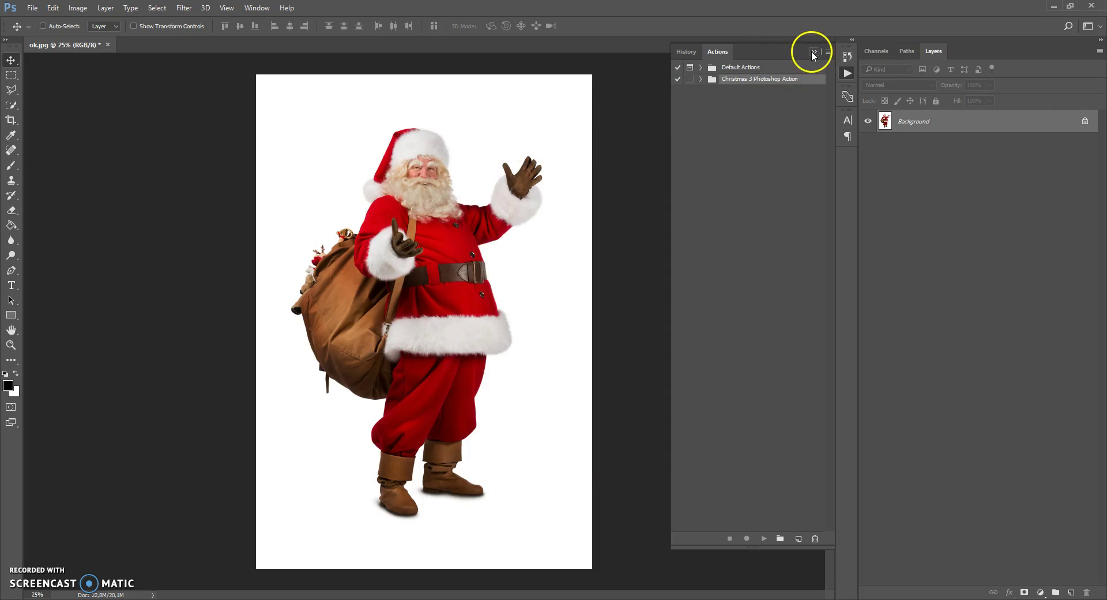
left_click(813, 53)
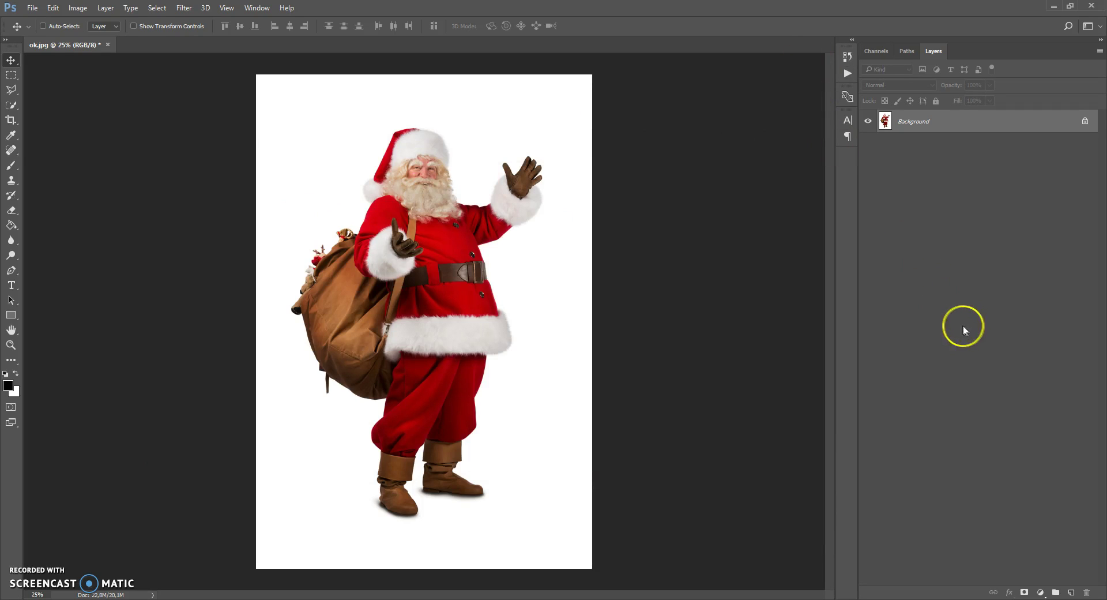
Create a new layer above the Background and name it area
left_click(1070, 592)
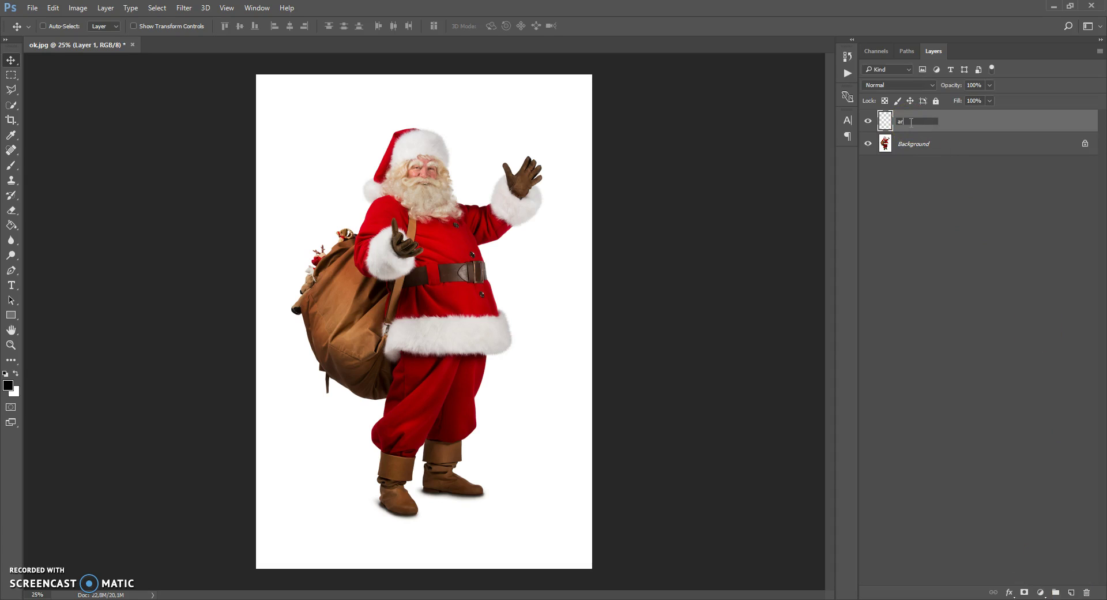
key("Return")
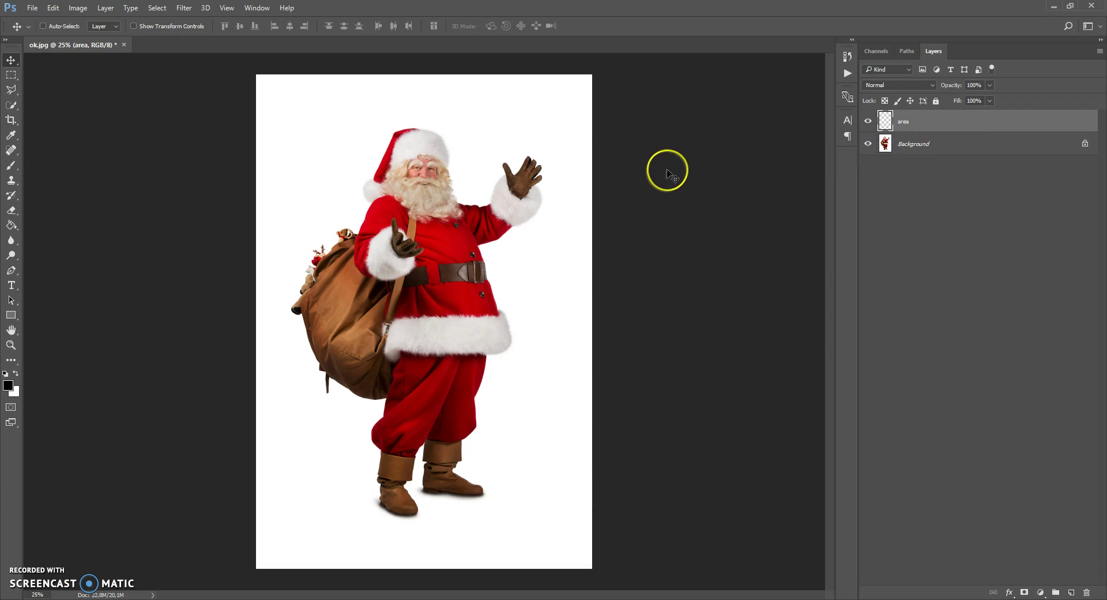
Look through the Brush, Magic Wand and Polygonal Lasso tools as options for marking the Santa figure
scroll(489, 185, "up", 1)
scroll(444, 335, "up", 2)
scroll(444, 335, "down", 1)
scroll(828, 300, "down", 3)
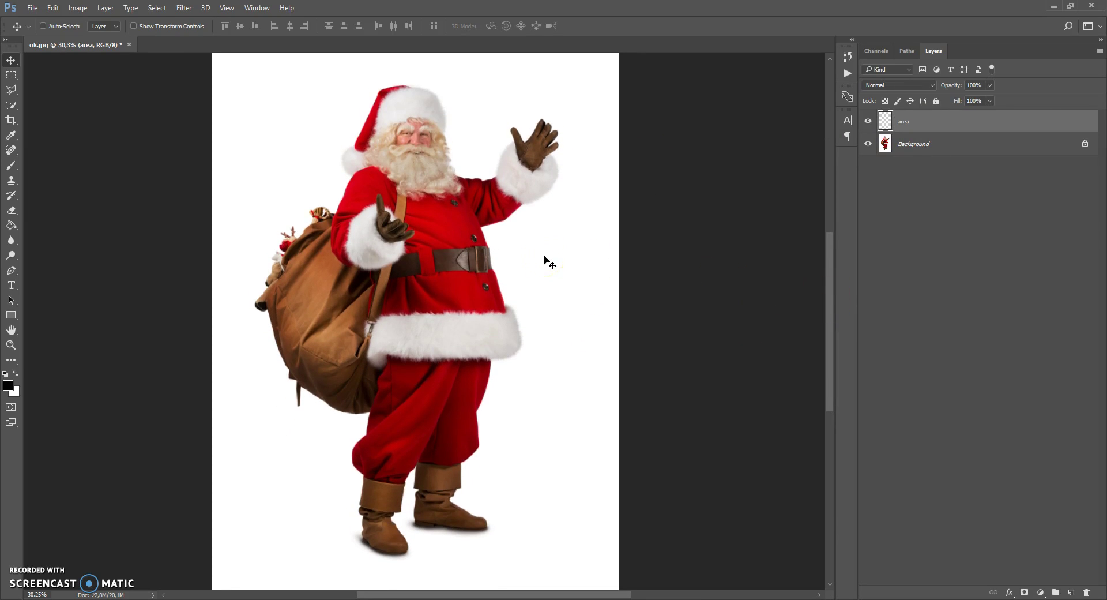
right_click(13, 168)
left_click(37, 166)
right_click(13, 108)
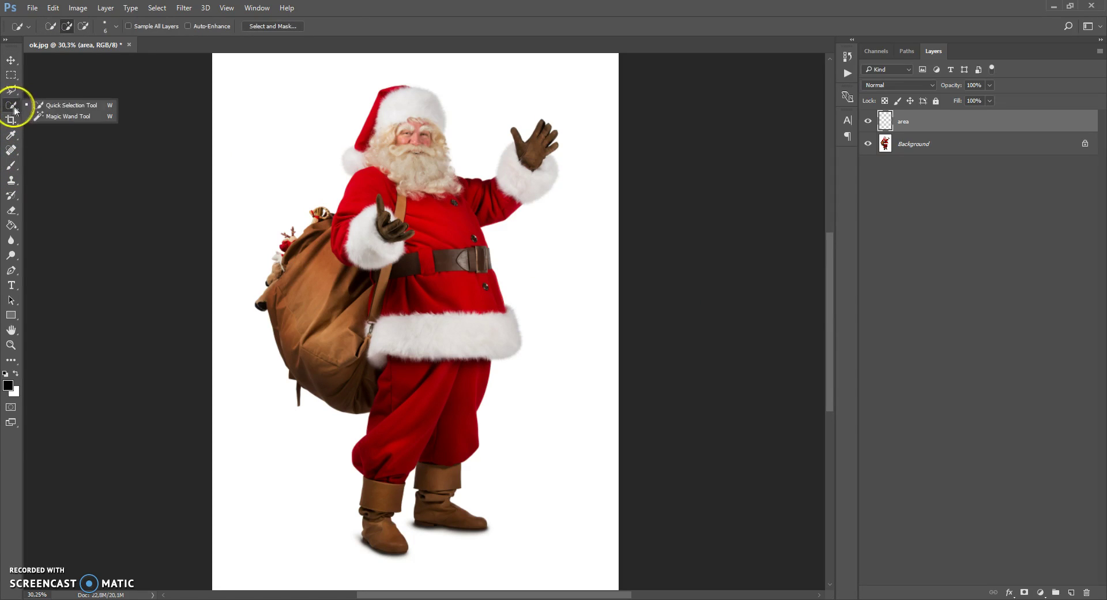
left_click(61, 121)
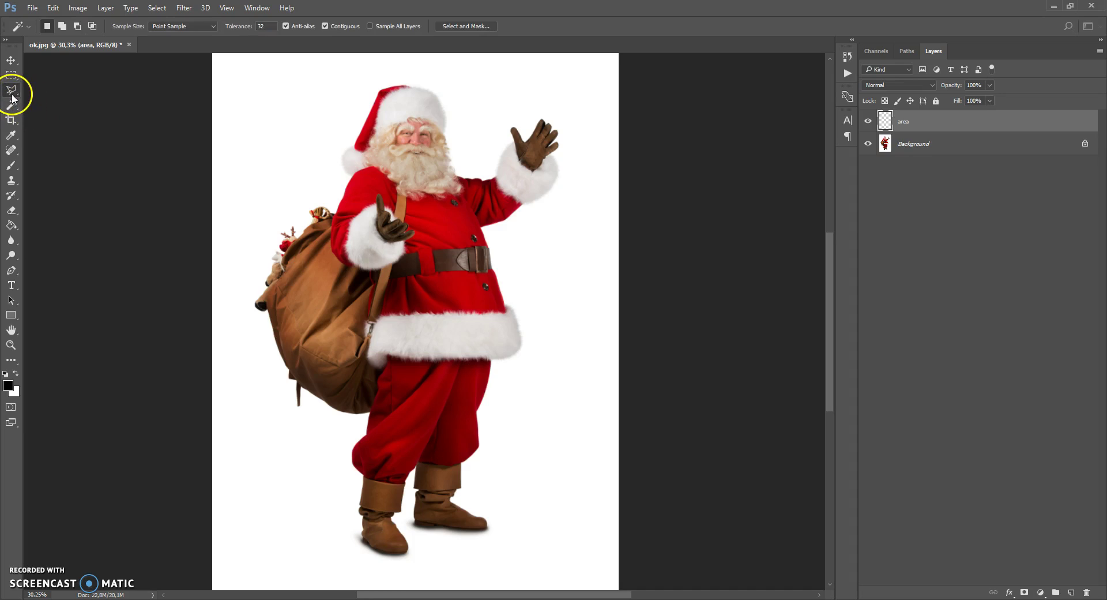
left_click(11, 92)
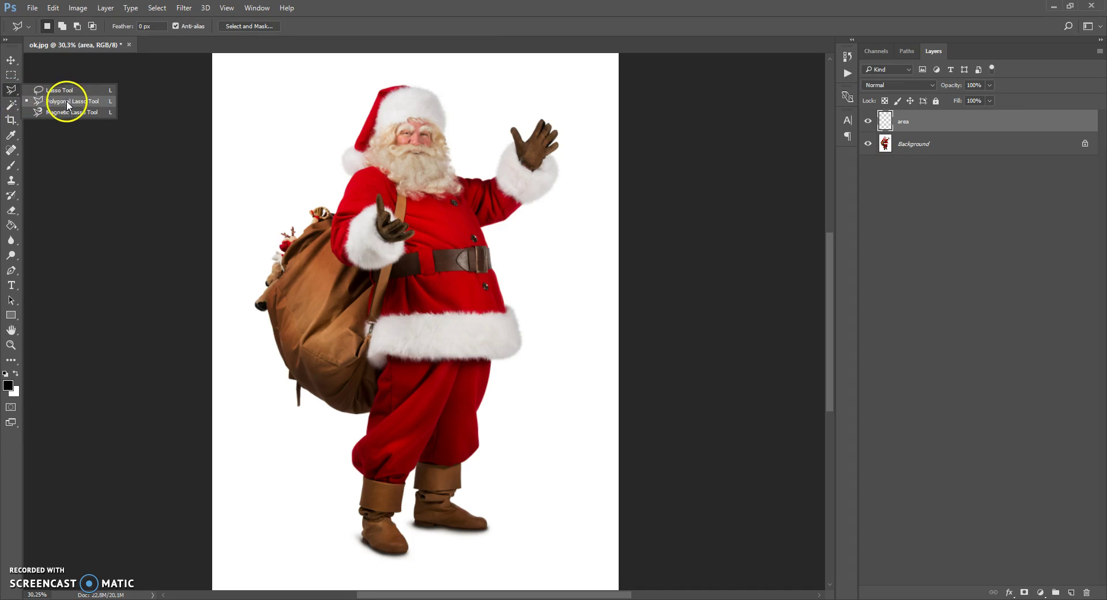
left_click(8, 92)
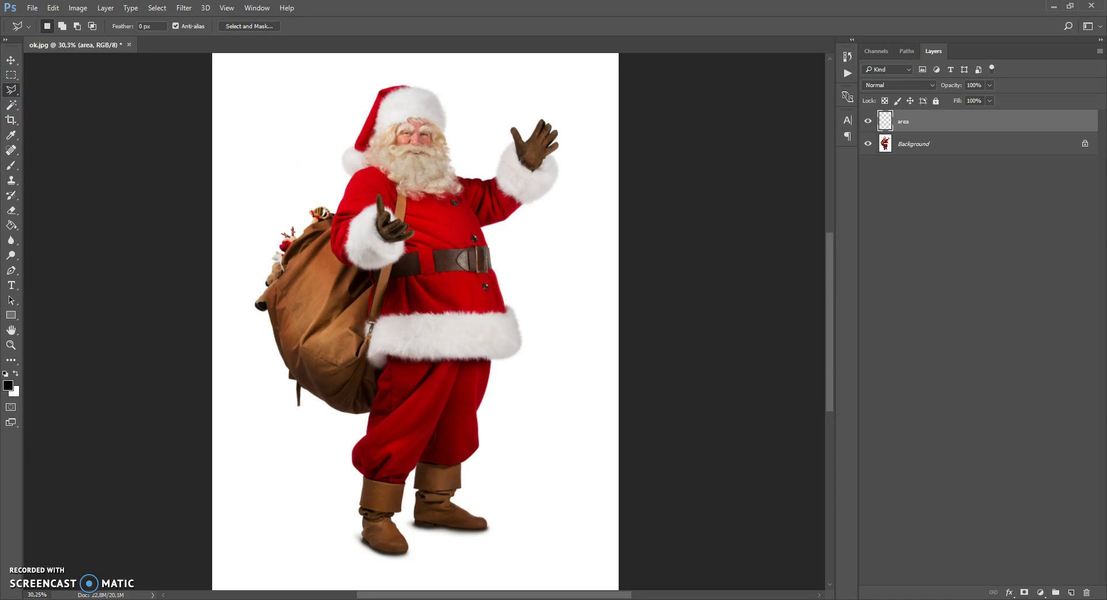
Select the white backdrop around Santa on the Background layer with the Quick Selection tool and invert the selection
left_click(9, 108)
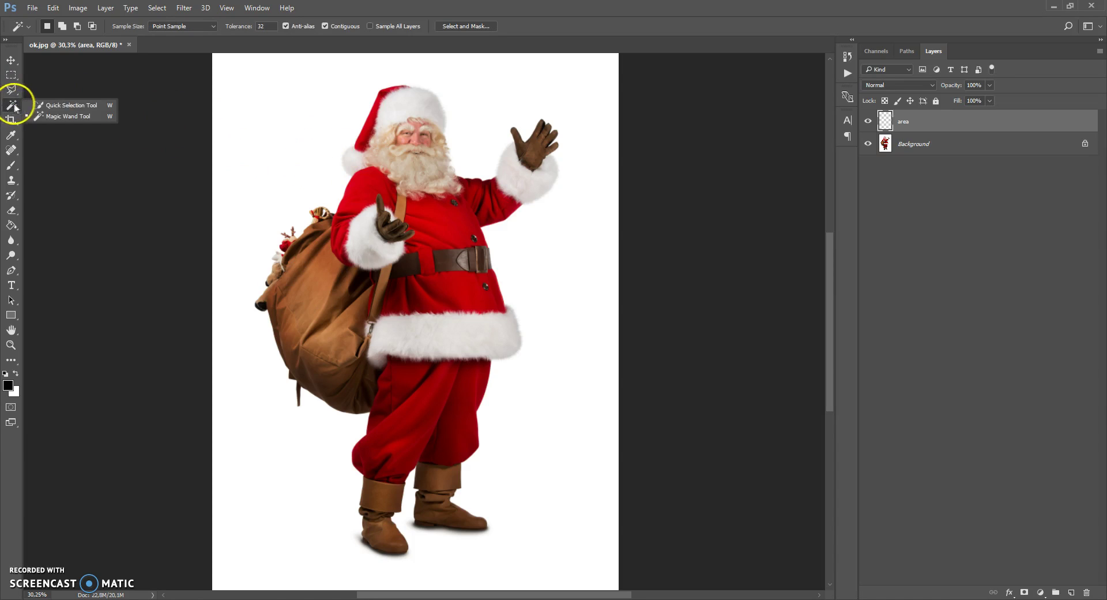
left_click(55, 106)
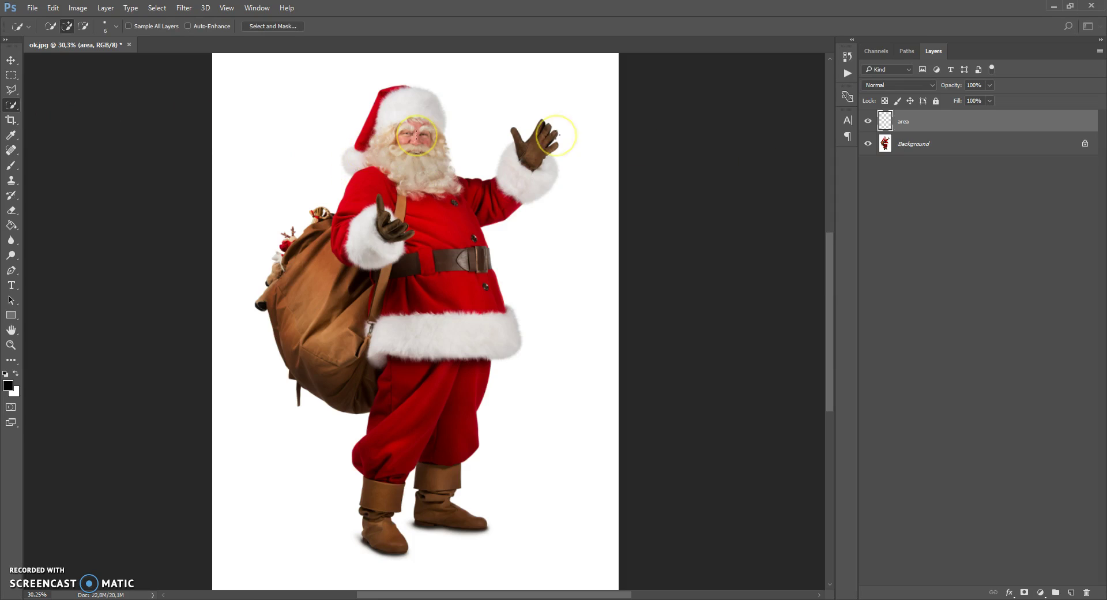
left_click(885, 143)
mouse_move(336, 115)
left_mouse_down()
mouse_move(289, 188)
mouse_move(244, 223)
mouse_move(235, 299)
mouse_move(269, 425)
mouse_move(305, 470)
mouse_move(404, 514)
mouse_move(425, 573)
mouse_move(425, 555)
mouse_move(524, 558)
mouse_move(509, 507)
mouse_move(539, 270)
mouse_move(507, 239)
mouse_move(495, 243)
mouse_move(540, 209)
left_mouse_up()
scroll(539, 270, "up", 1)
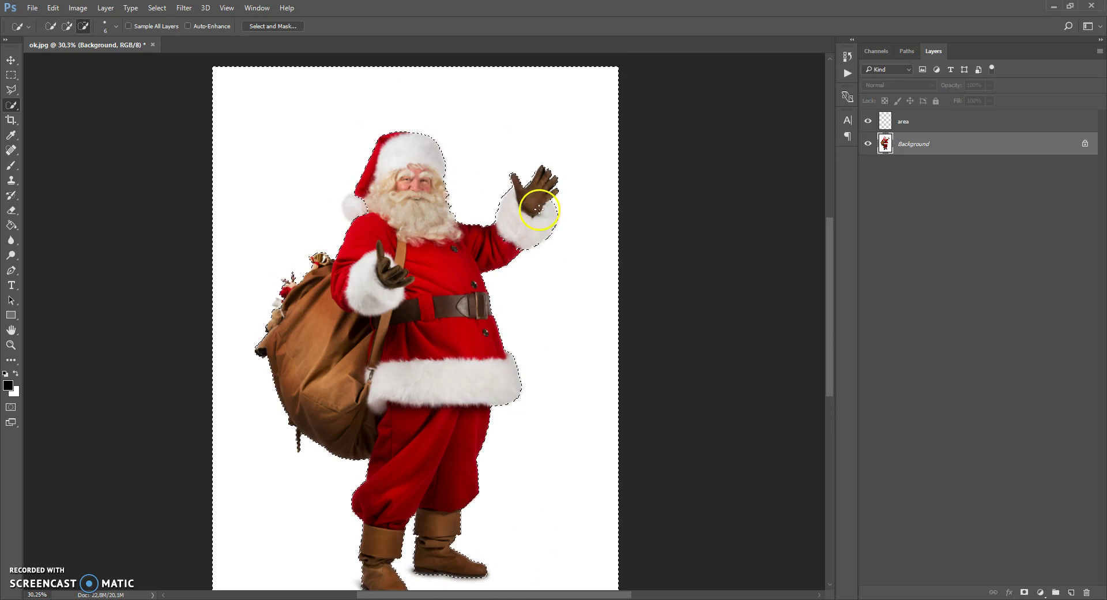
scroll(472, 210, "up", 1)
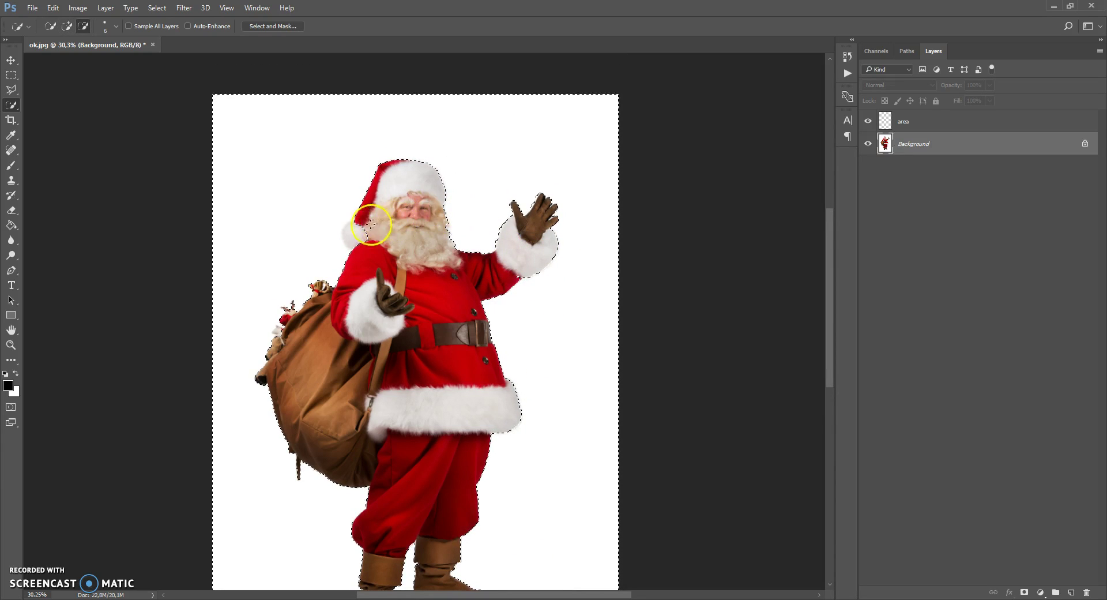
scroll(366, 231, "down", 1)
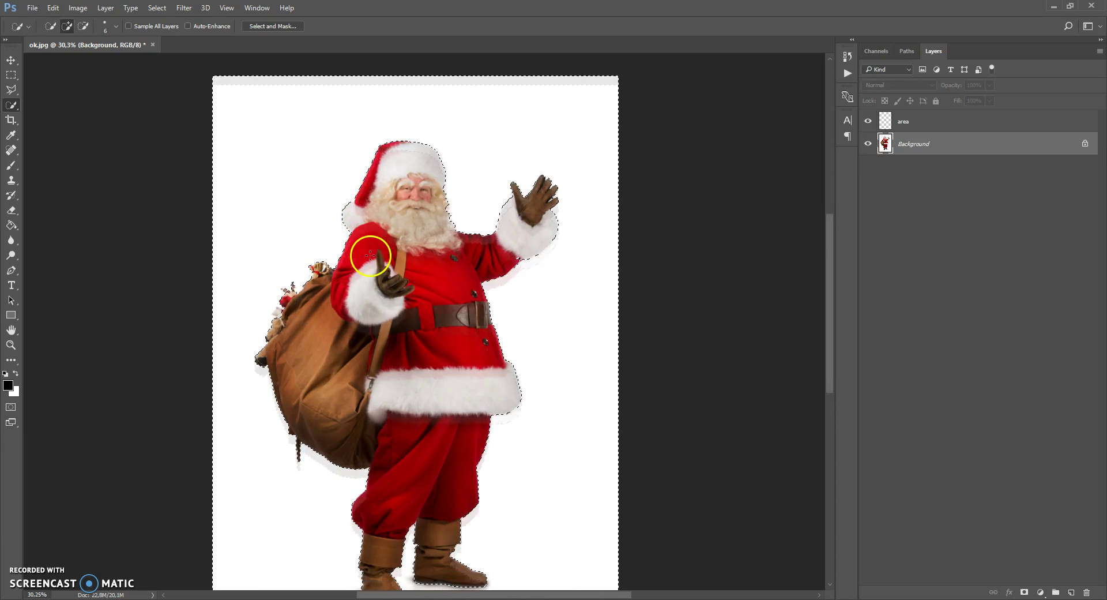
key("alt")
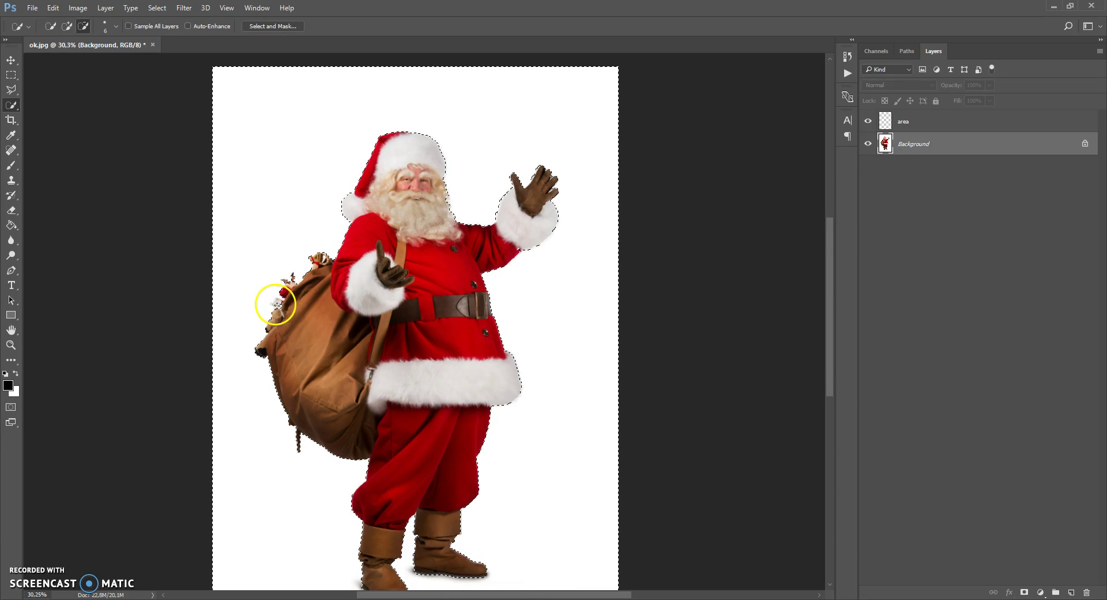
scroll(319, 294, "down", 1)
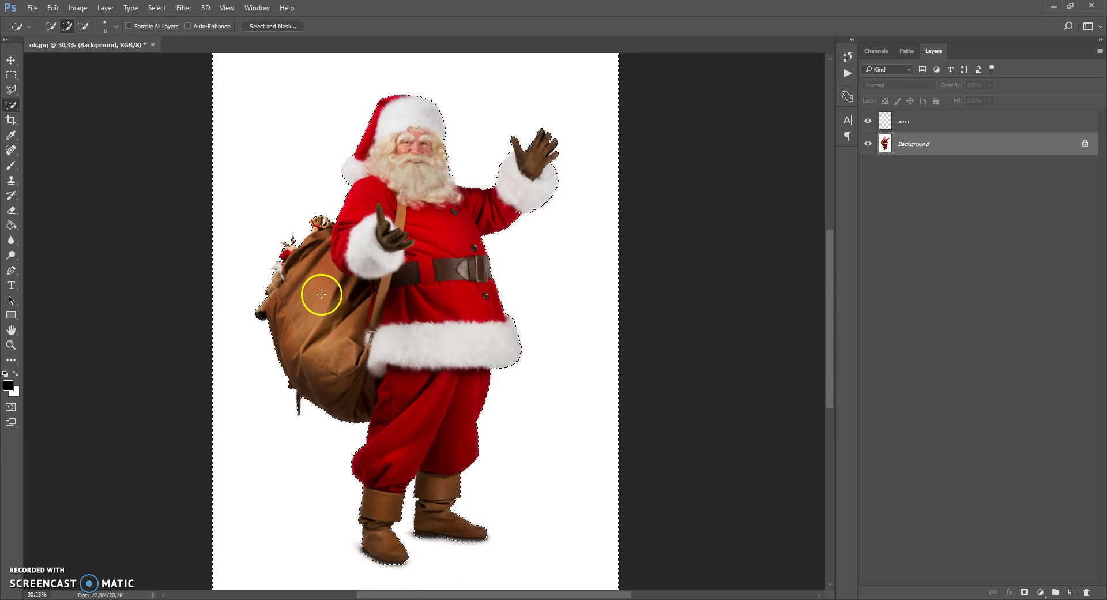
scroll(321, 294, "up", 1)
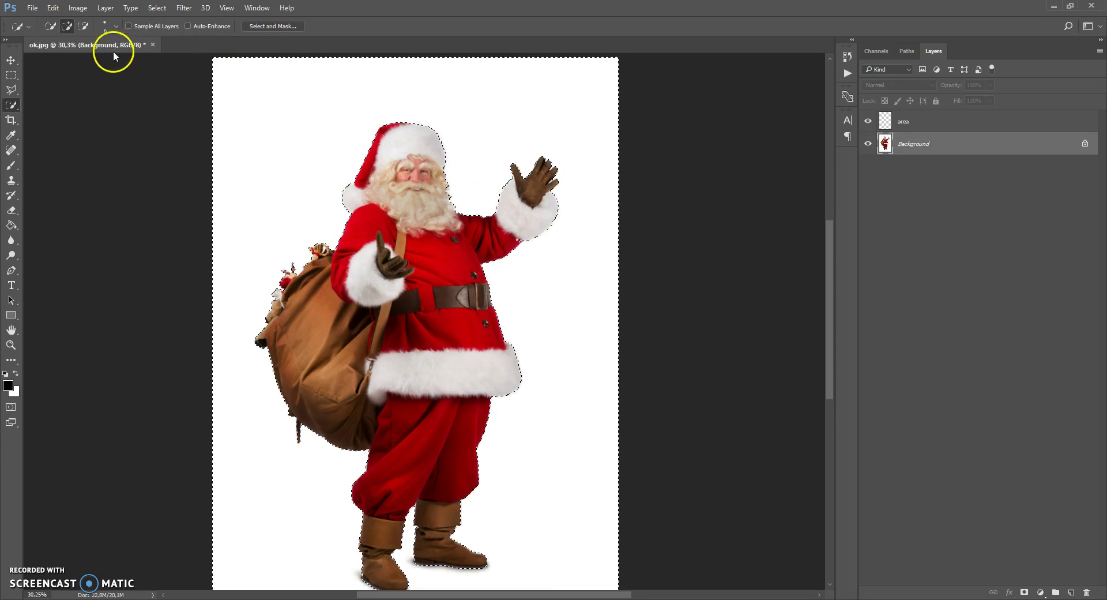
left_click(156, 8)
left_click(158, 55)
Fill the Santa selection on the area layer with pure red using the Paint Bucket, and deselect
left_click(884, 118)
left_click(11, 226)
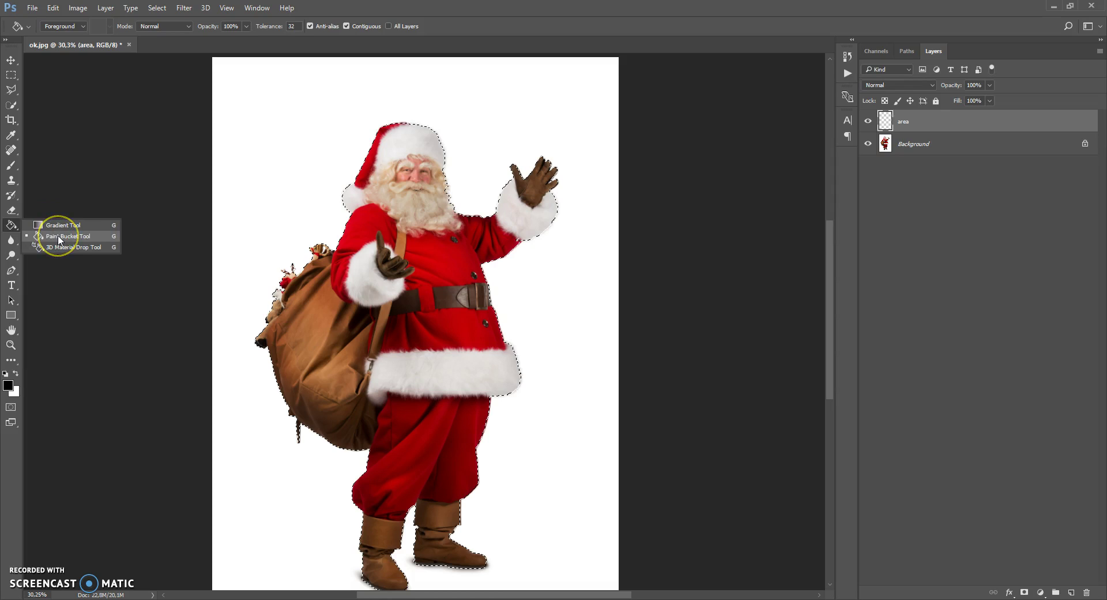
left_click(59, 237)
left_click(8, 385)
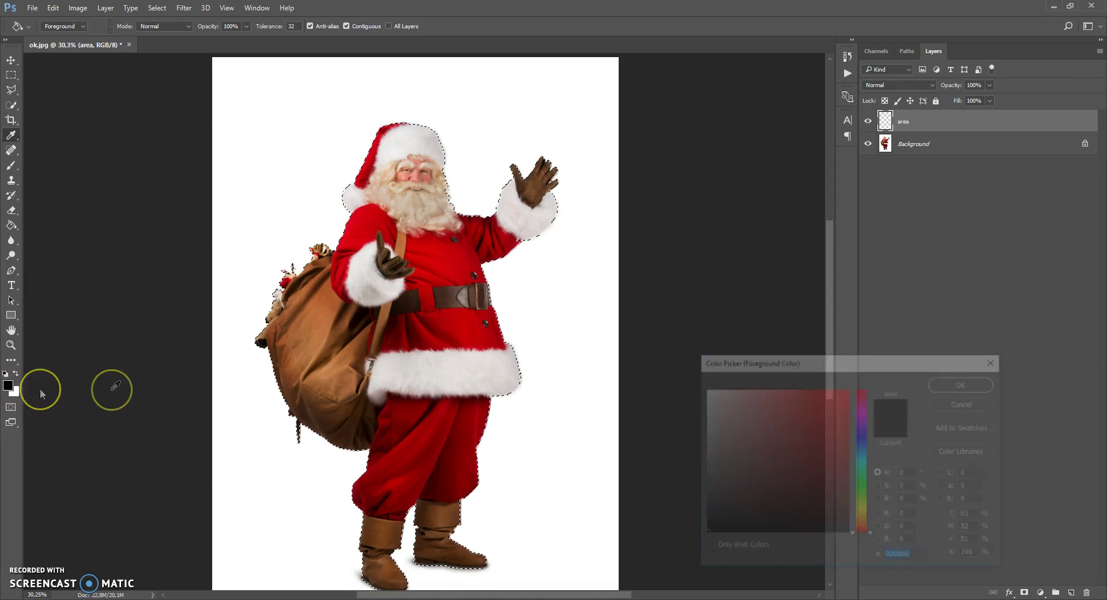
left_click(849, 390)
left_click(966, 383)
left_click(409, 275)
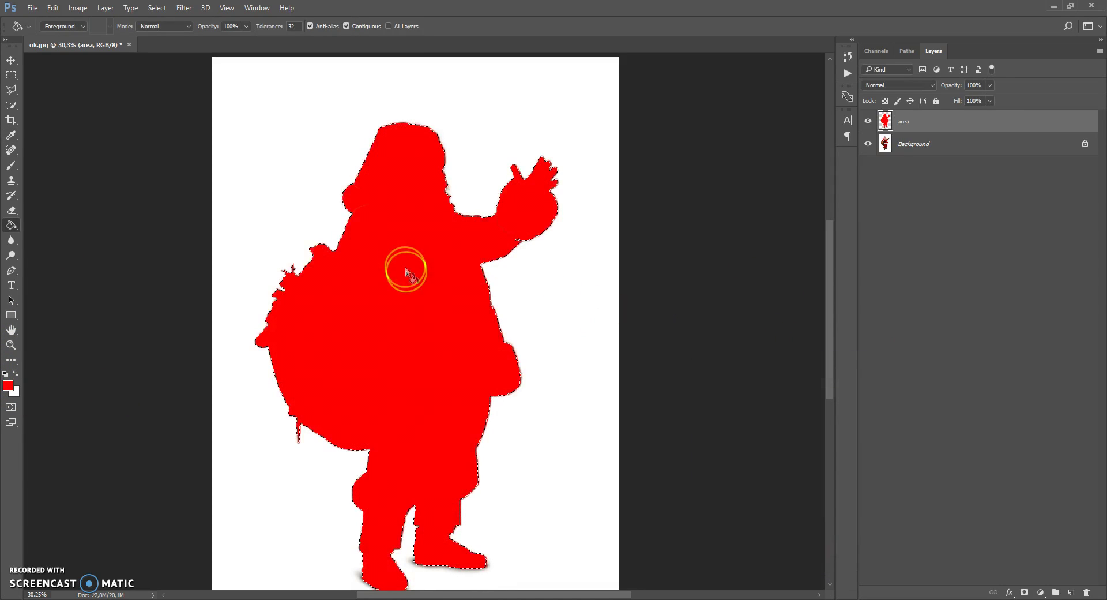
key("ctrl+d")
scroll(403, 232, "down", 4)
scroll(436, 281, "up", 3)
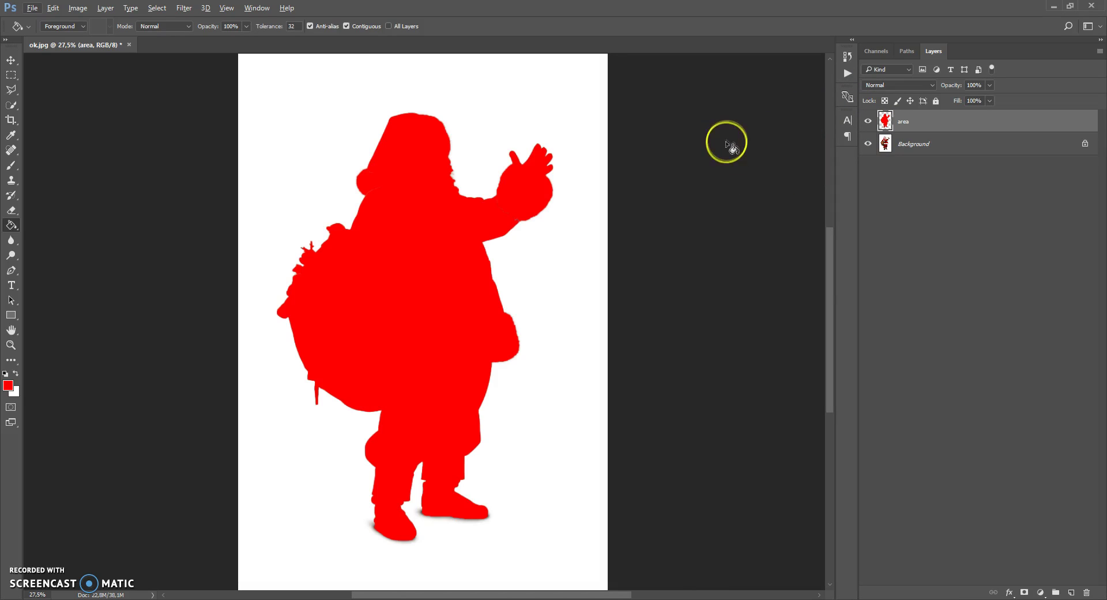
Run the Christmas 3 Photoshop Action from its action set with the Brush tool active
left_click(263, 8)
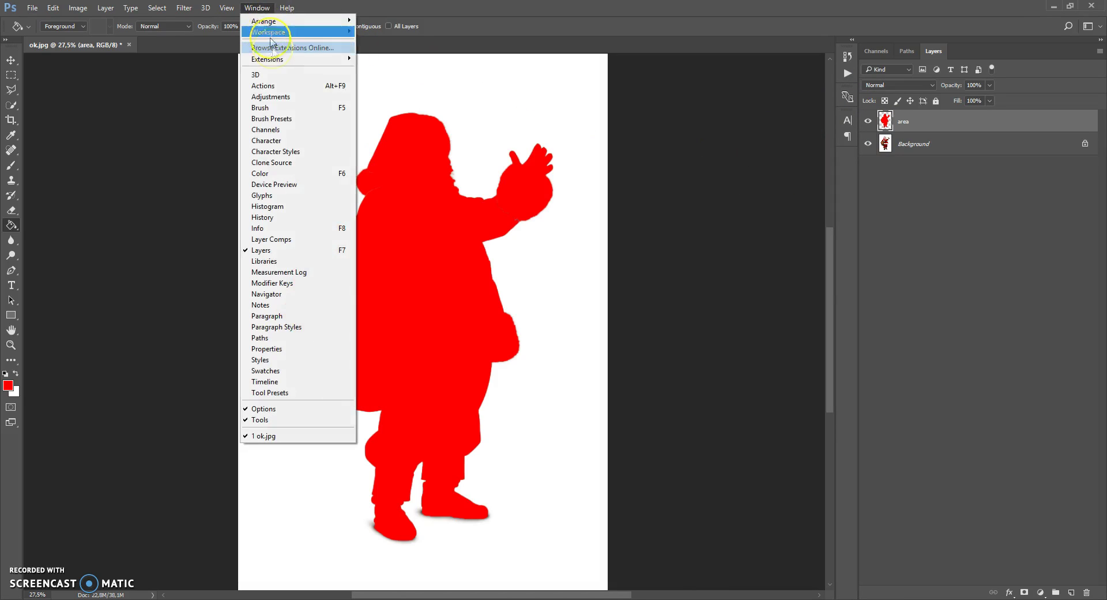
left_click(283, 85)
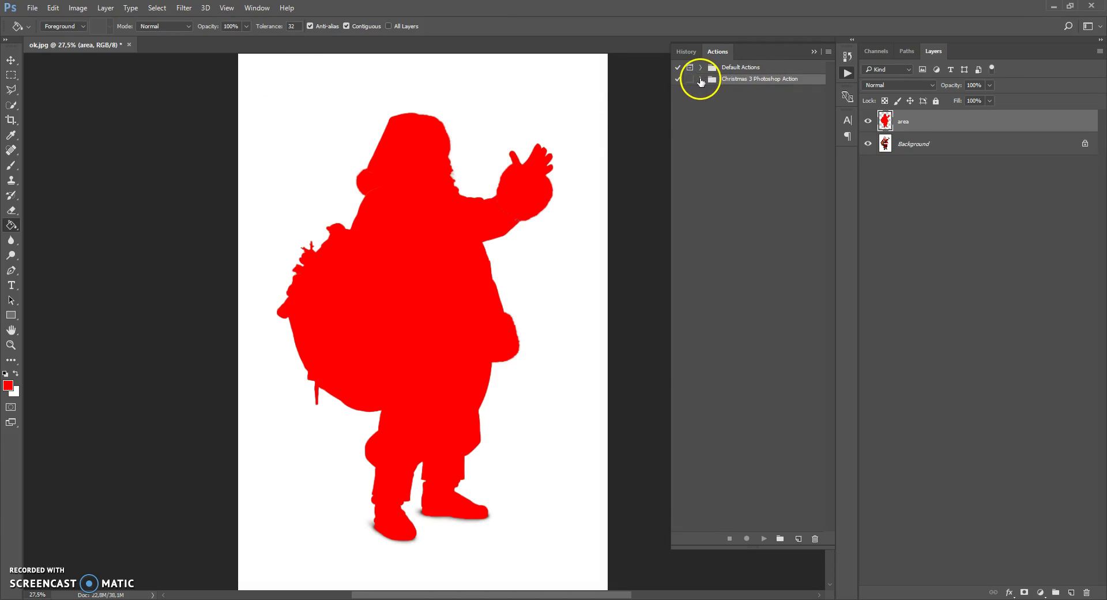
left_click(710, 91)
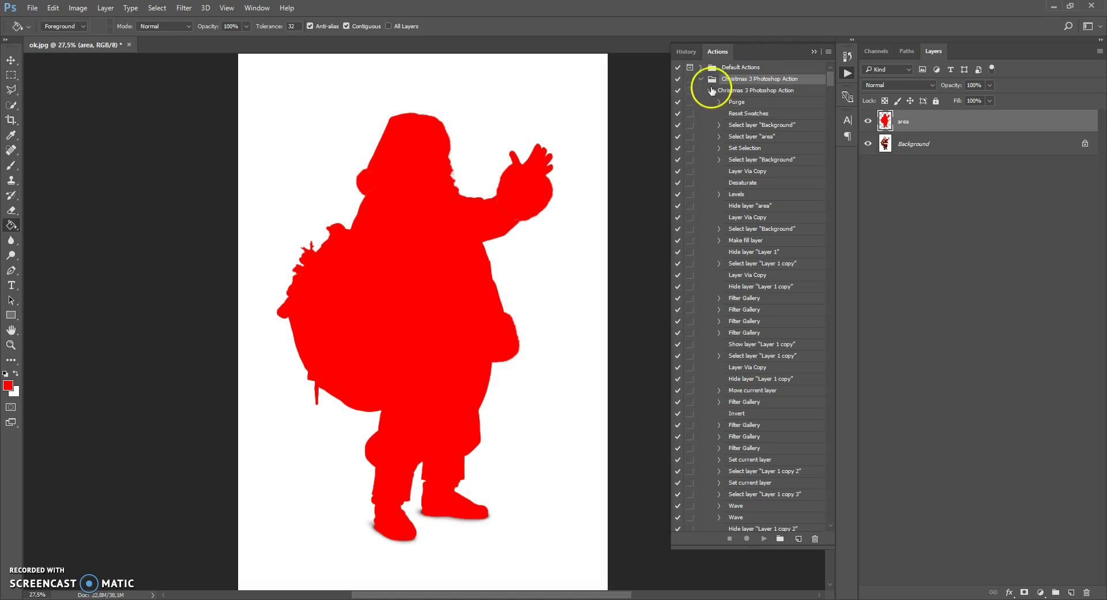
left_click(733, 92)
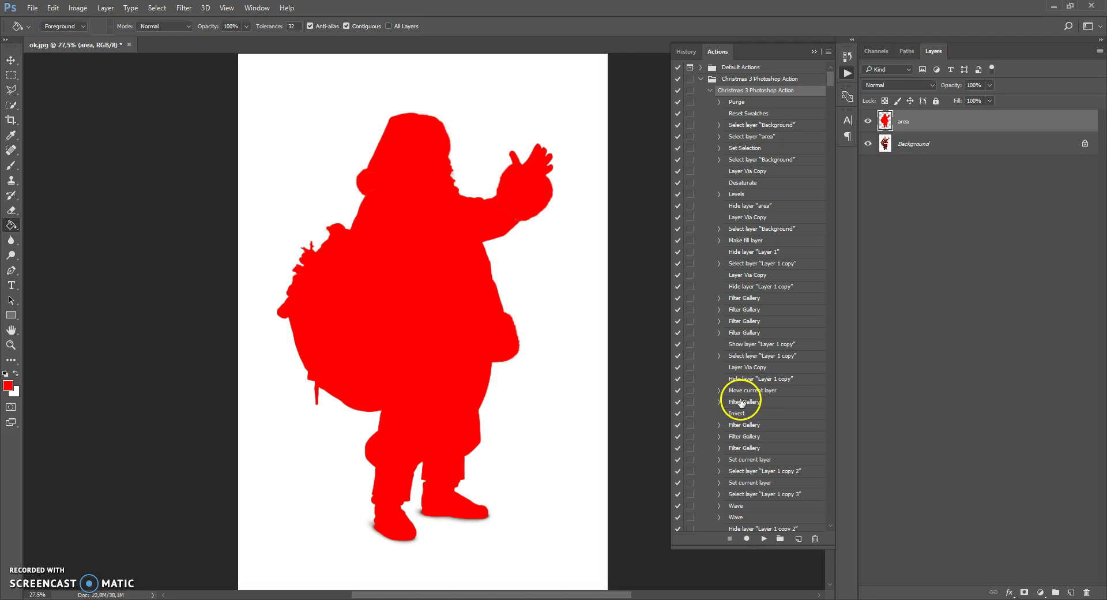
left_click(11, 165)
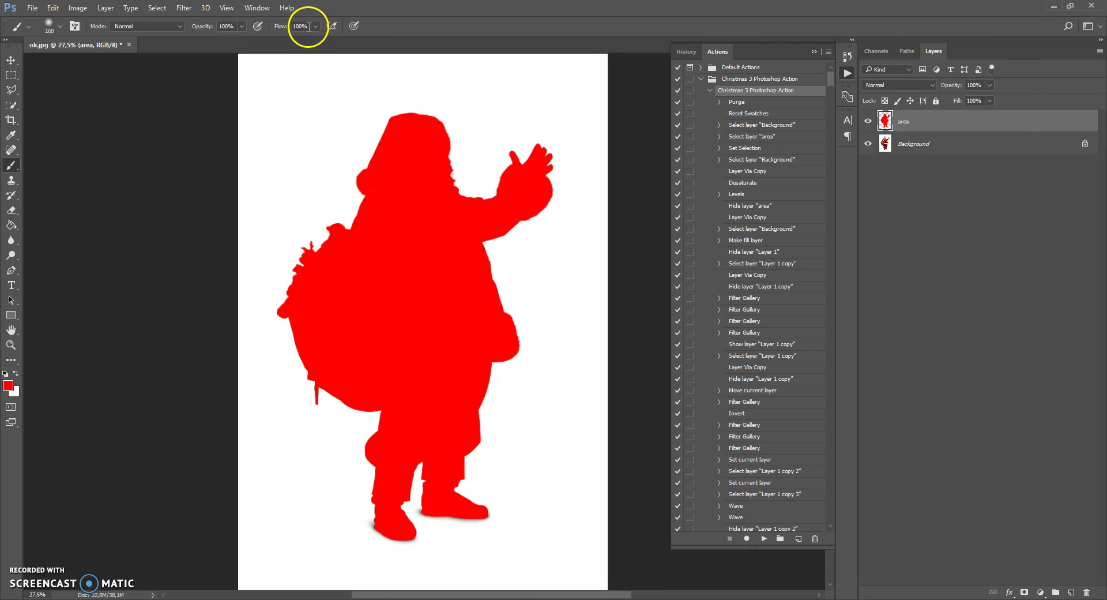
right_click(11, 165)
left_click(33, 166)
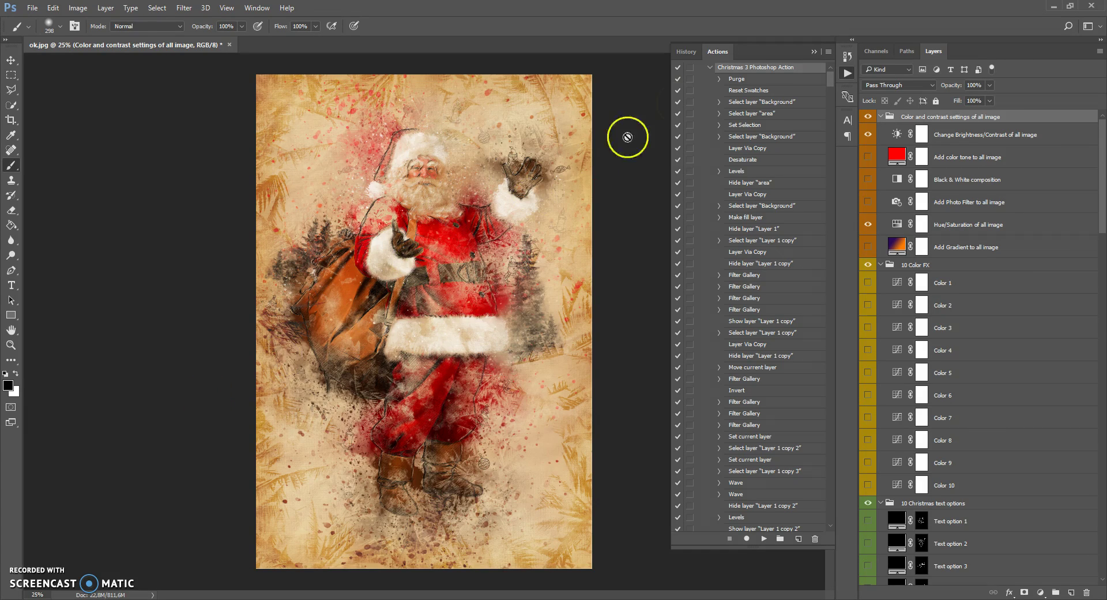
Hide the Actions list and collapse all the layer groups made by the action
left_click(595, 153)
mouse_move(1092, 154)
left_mouse_down()
mouse_move(1092, 519)
mouse_move(1099, 148)
left_mouse_up()
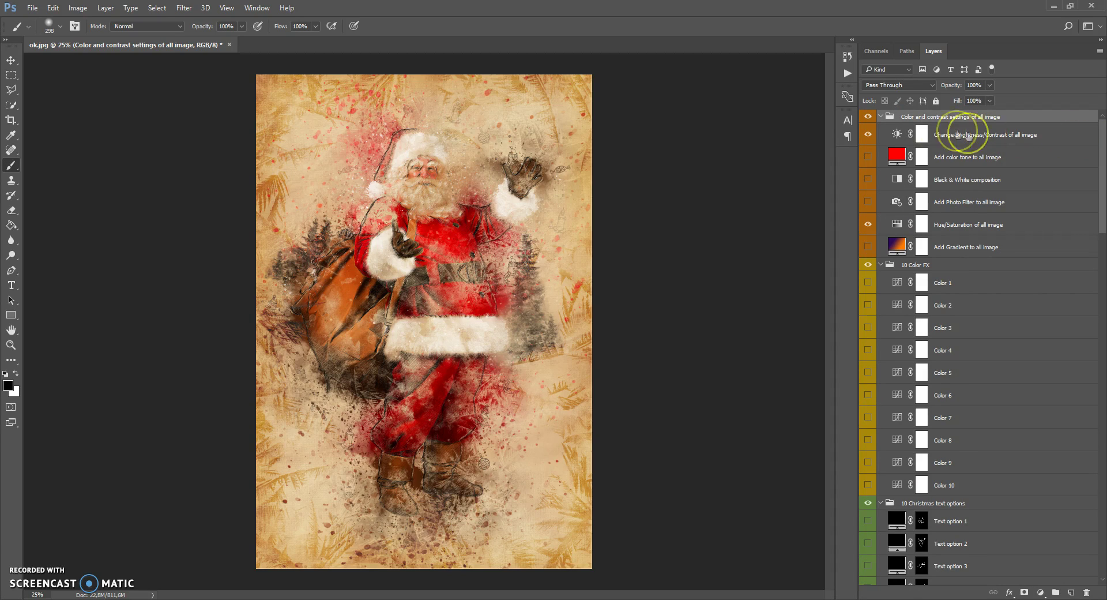
left_click(880, 117, "alt")
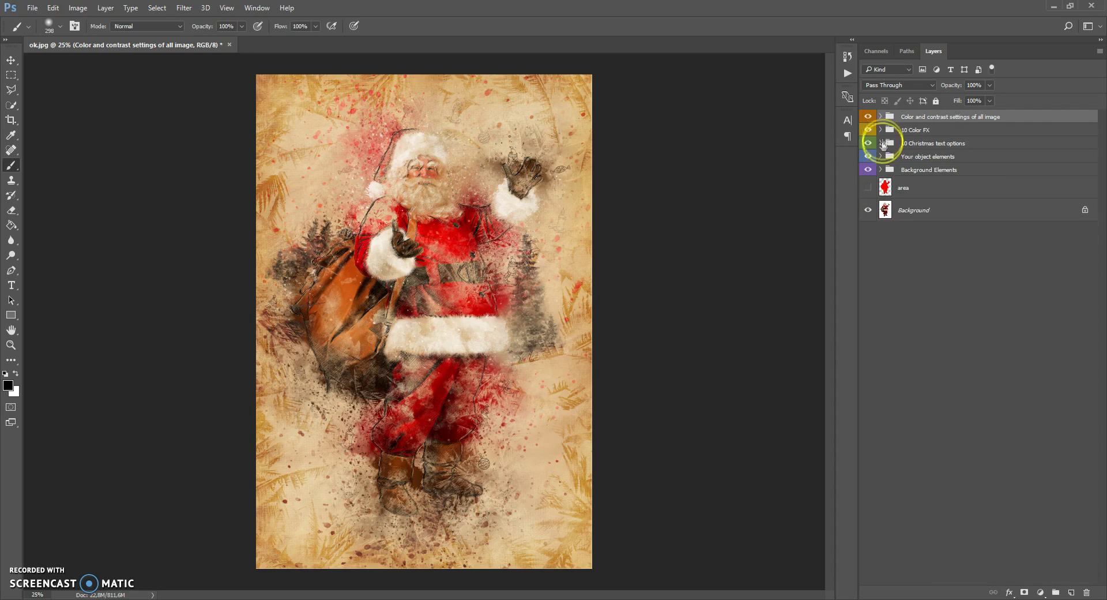
Examine the action's five layer groups, from Background Elements up to Color and contrast settings of all image
left_click(881, 156)
left_click(881, 156)
left_click(880, 170)
left_click(877, 172)
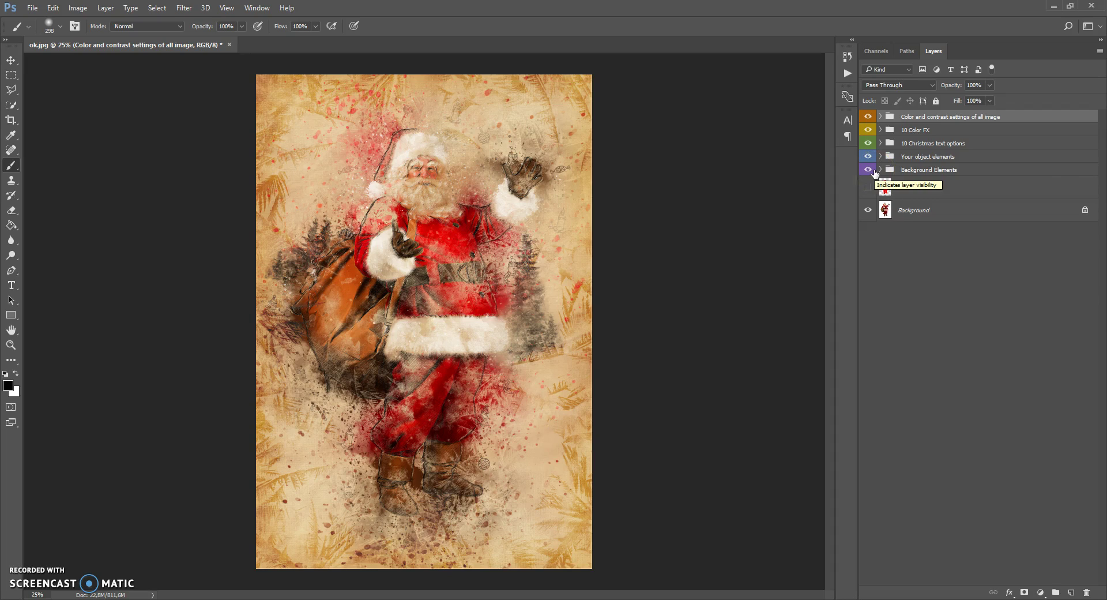
left_click(891, 169)
left_click(890, 156)
left_click(891, 142)
left_click(890, 129)
left_click(892, 117)
left_click(890, 170)
left_click(890, 157)
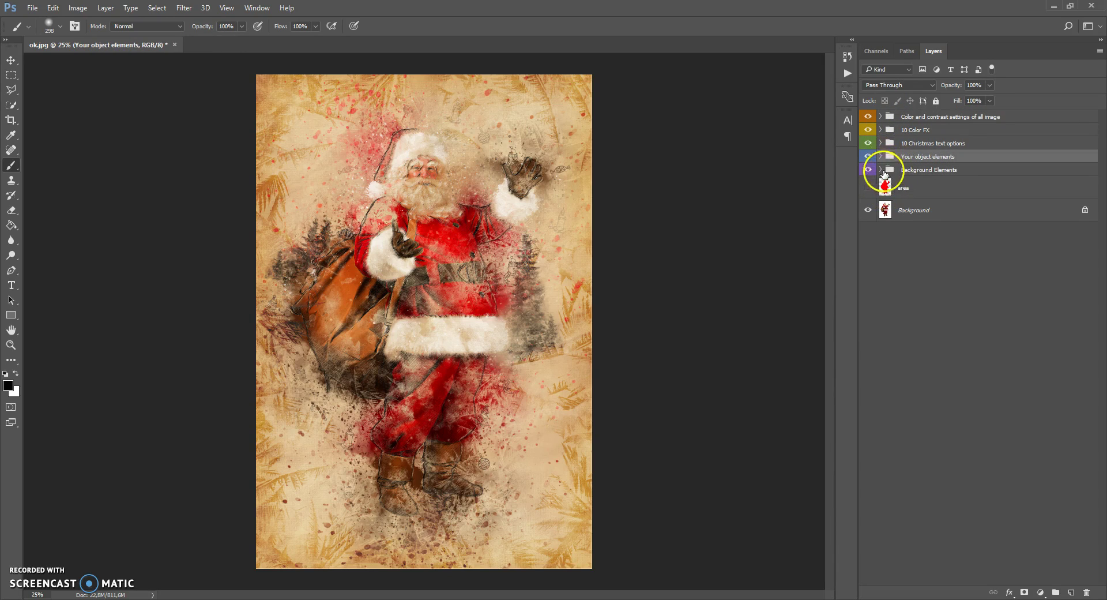
left_click(888, 144)
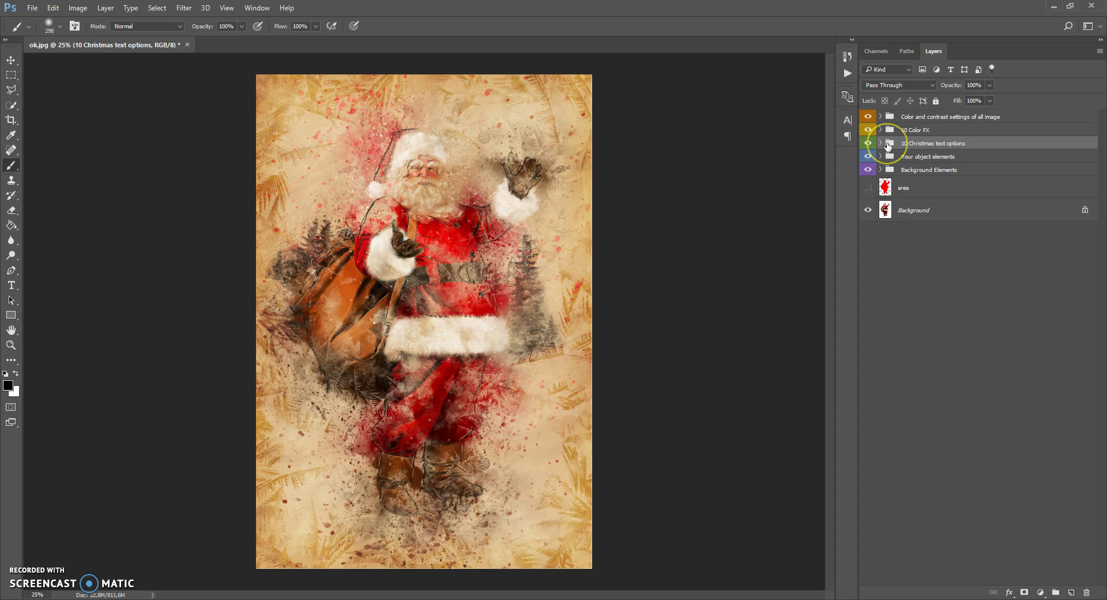
left_click(889, 131)
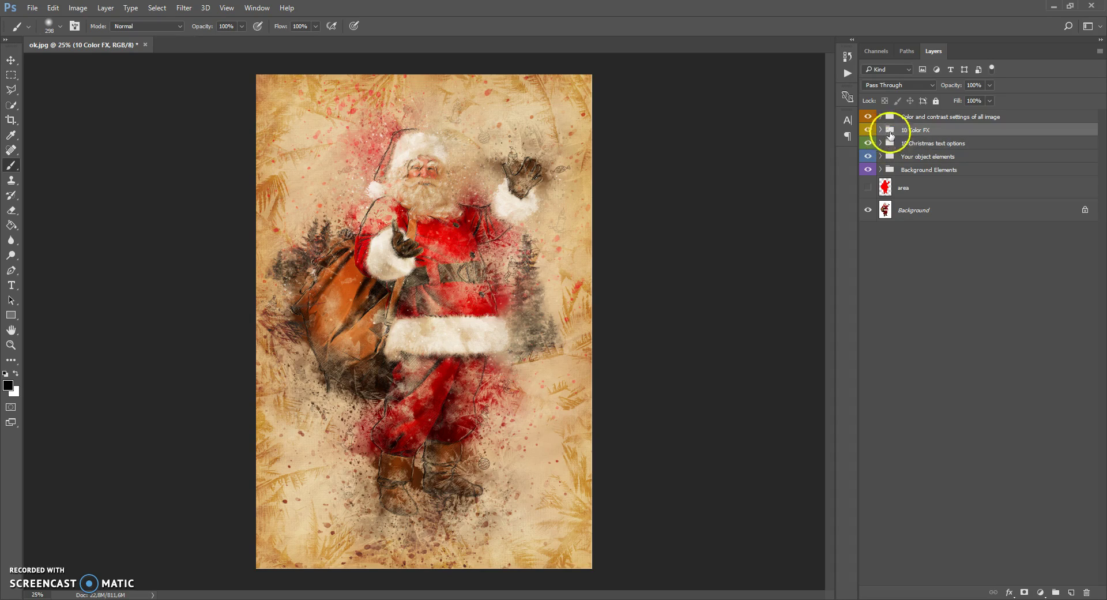
left_click(890, 118)
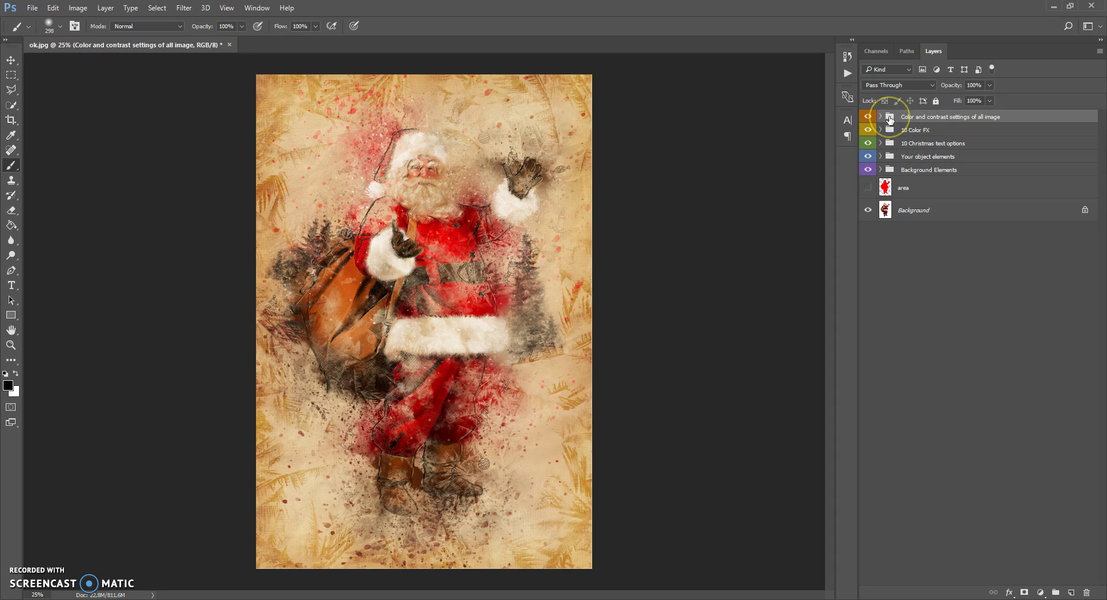
Expand the Background Elements group and select its Background color layer
left_click(882, 171)
left_click(881, 170)
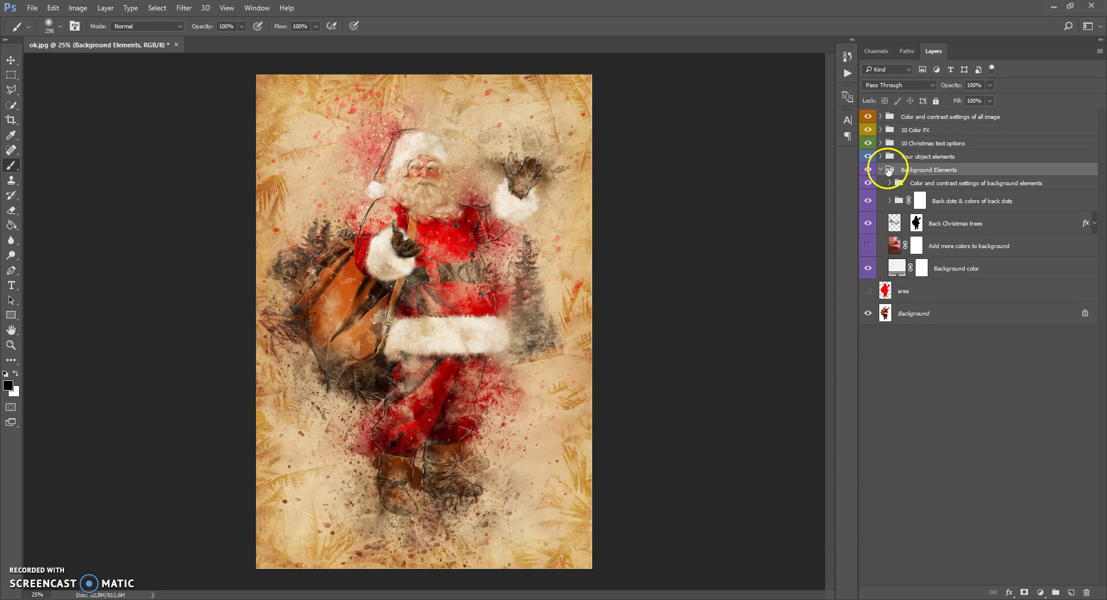
left_click(908, 274)
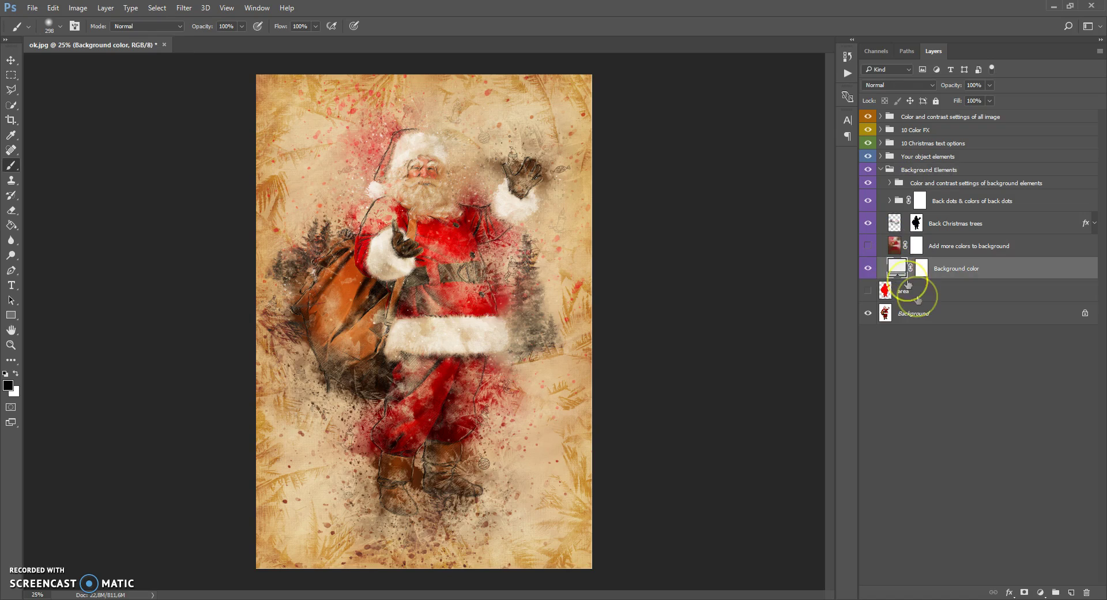
left_click(909, 266)
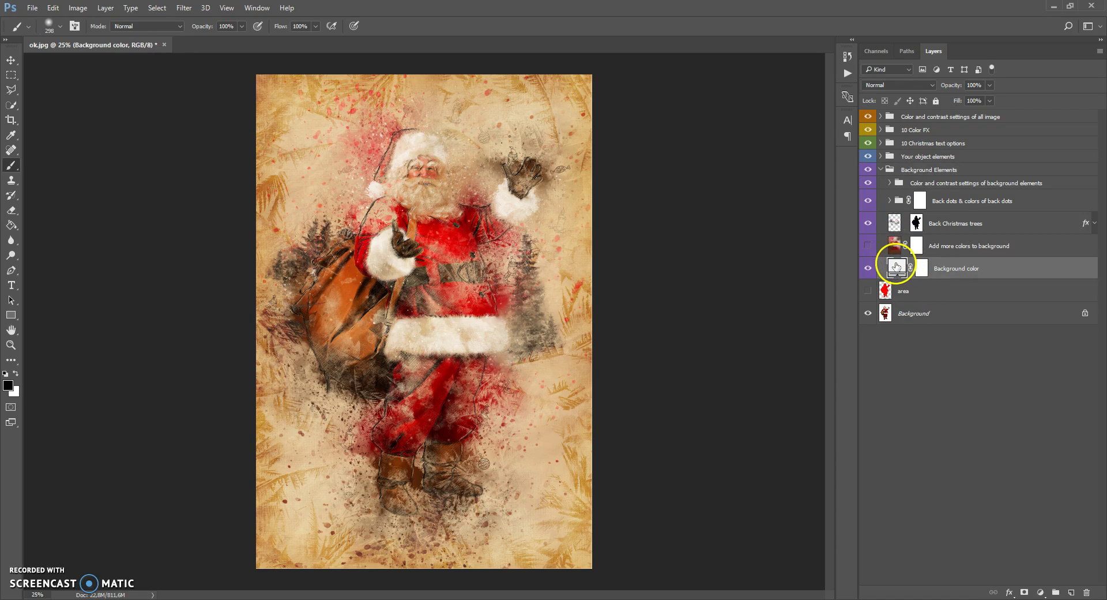
scroll(626, 279, "up", 1)
scroll(624, 279, "down", 1)
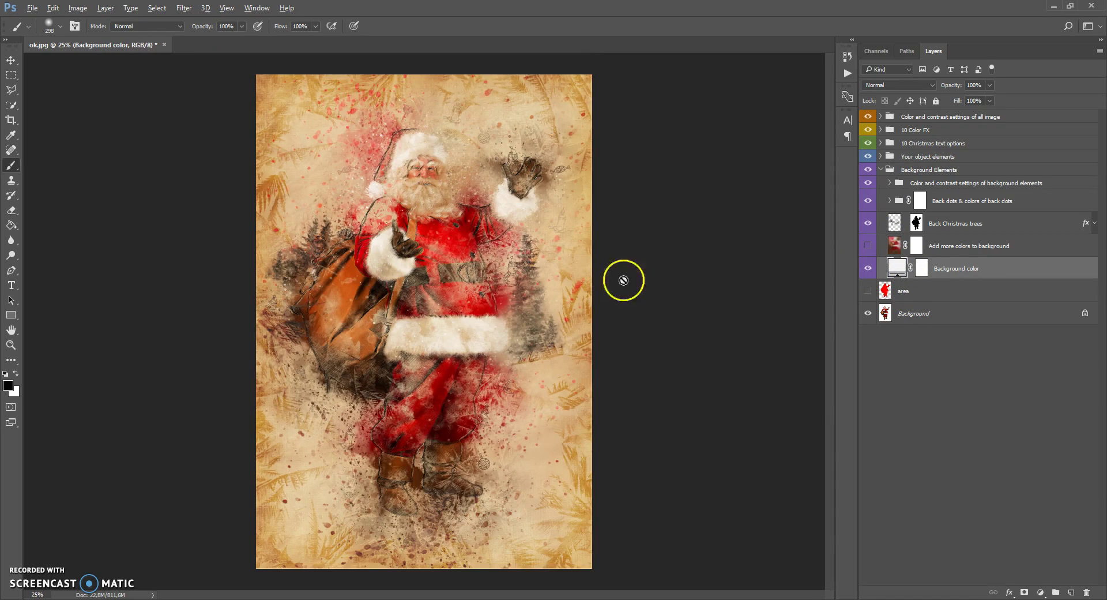
Try out different background colours, including orange ff5a00, on the Background color fill layer and cancel the change
double_click(905, 275)
left_click_drag(823, 363, 814, 312)
left_click_drag(745, 372, 677, 375)
left_click_drag(761, 397, 717, 468)
mouse_move(716, 452)
left_mouse_down()
mouse_move(717, 413)
mouse_move(858, 309)
left_mouse_up()
left_click_drag(856, 361, 855, 480)
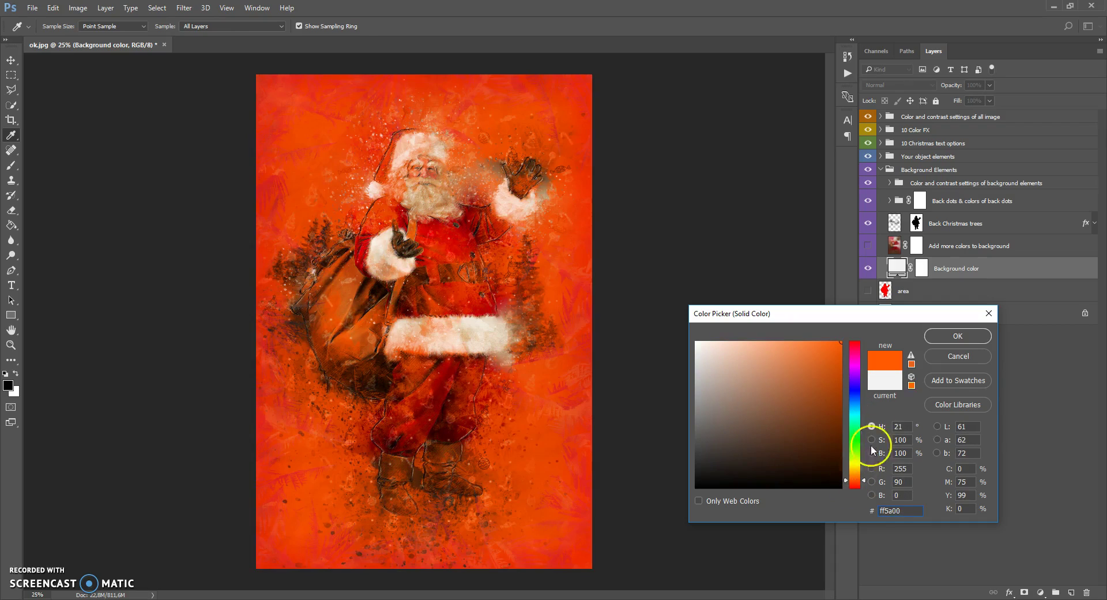
left_click(956, 357)
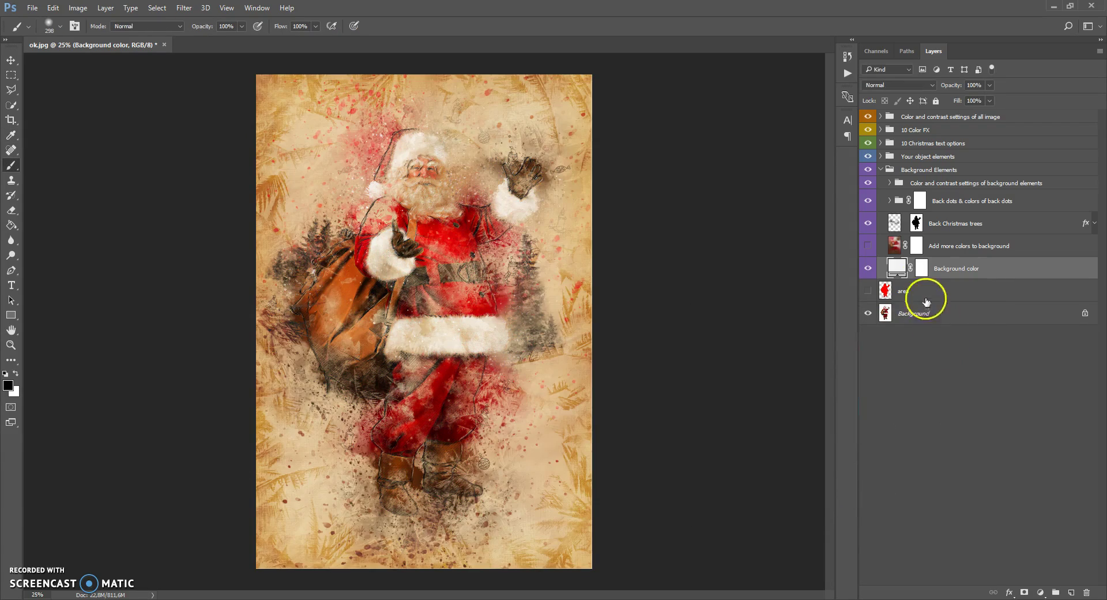
Hide the Background color layer briefly to compare the image without it, and show it again
left_click(869, 267)
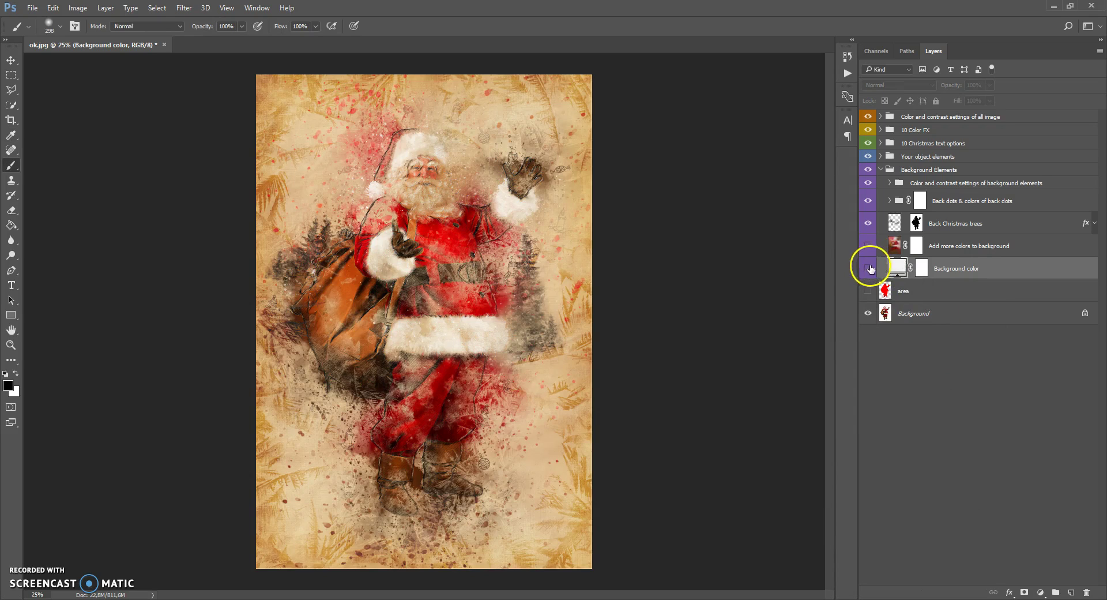
left_click(895, 254)
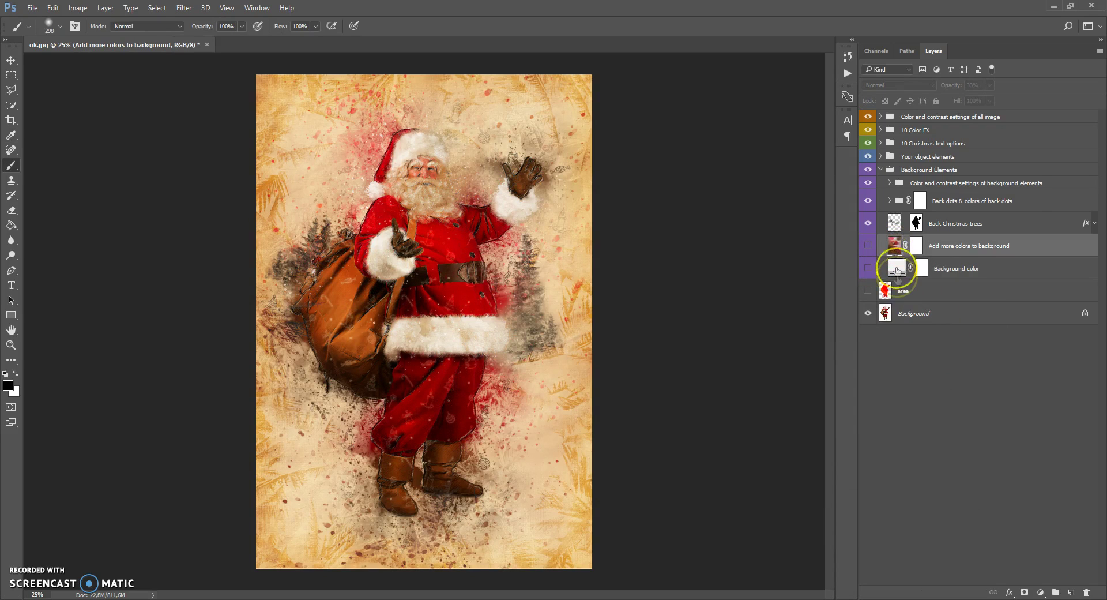
left_click(869, 268)
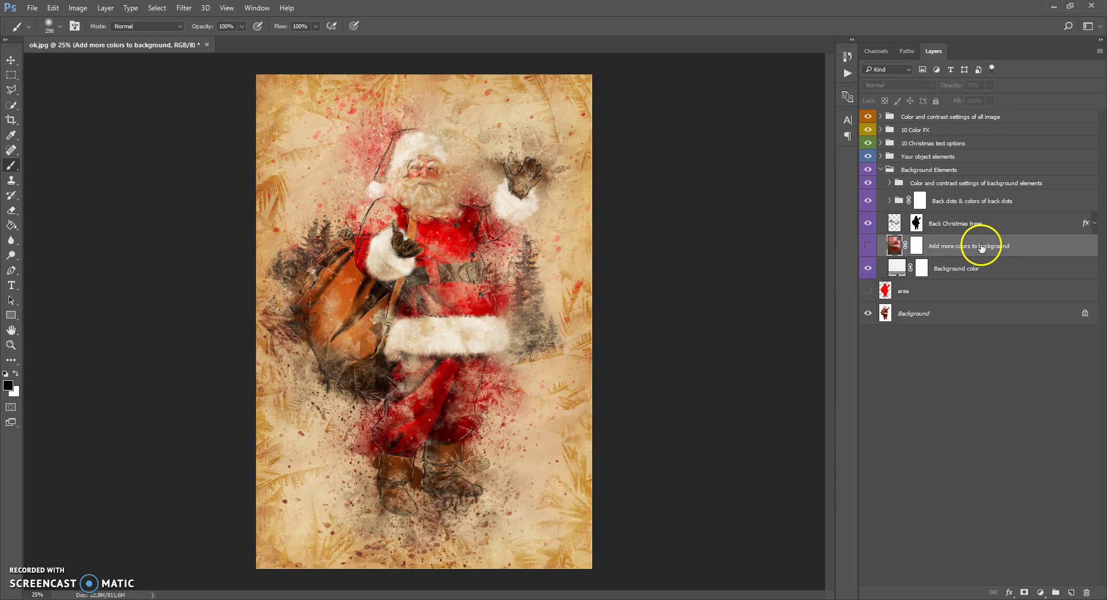
Preview the Add more colors to background layer at 39% opacity and hide it again
left_click(869, 246)
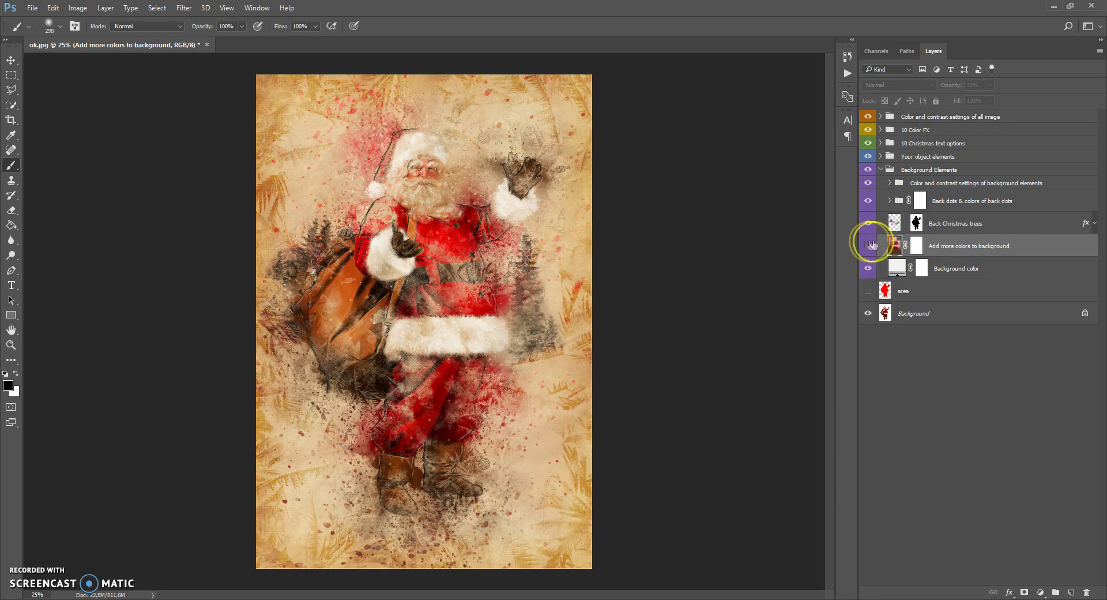
left_click(869, 245)
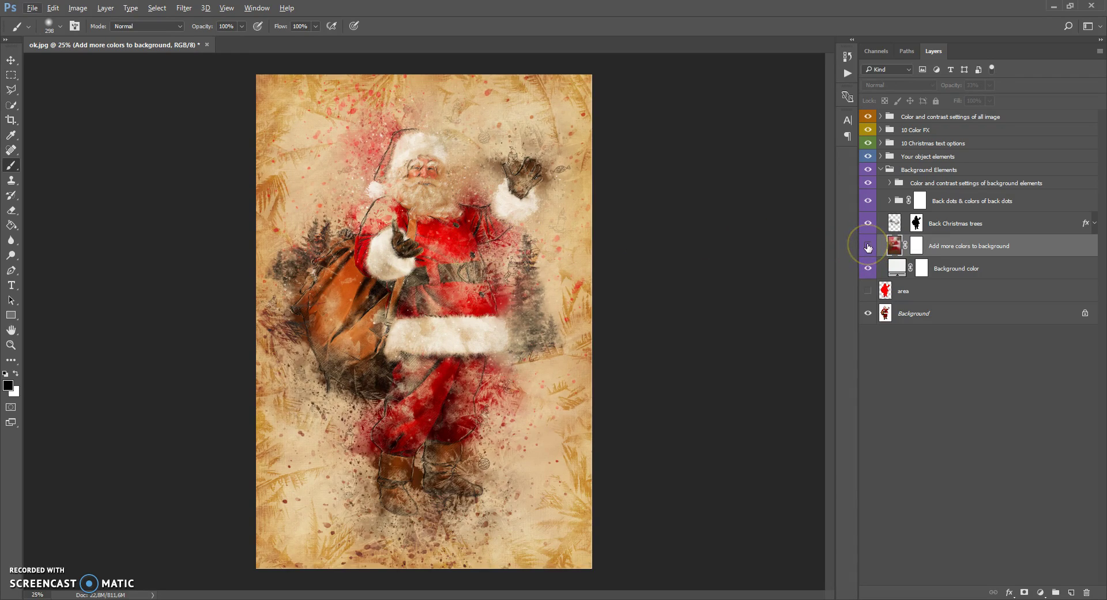
left_click(869, 246)
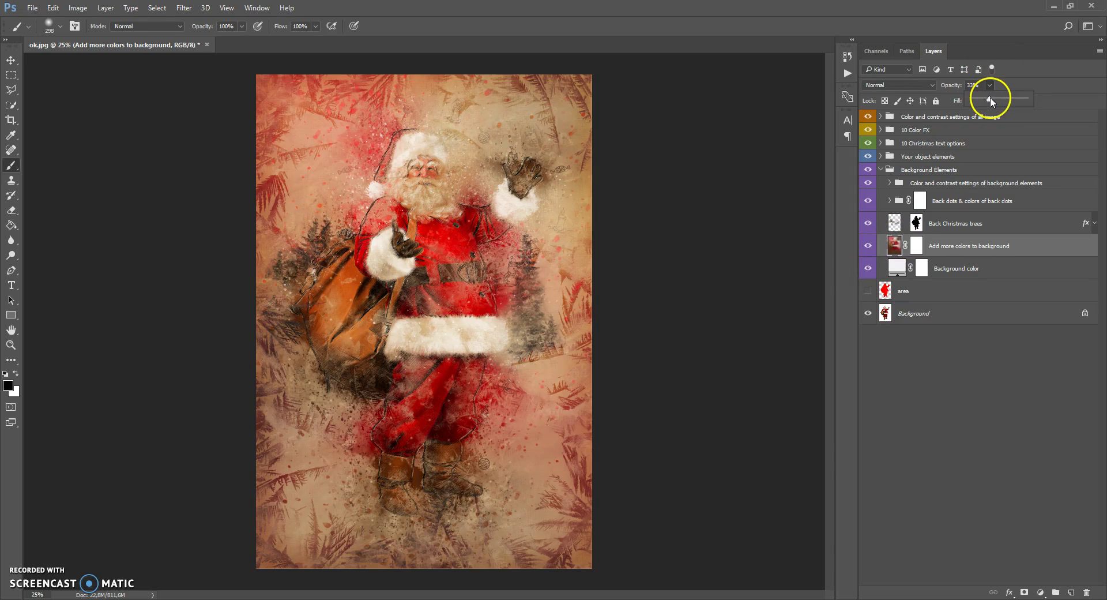
mouse_move(994, 97)
left_mouse_down()
mouse_move(1008, 97)
mouse_move(973, 99)
mouse_move(993, 100)
left_mouse_up()
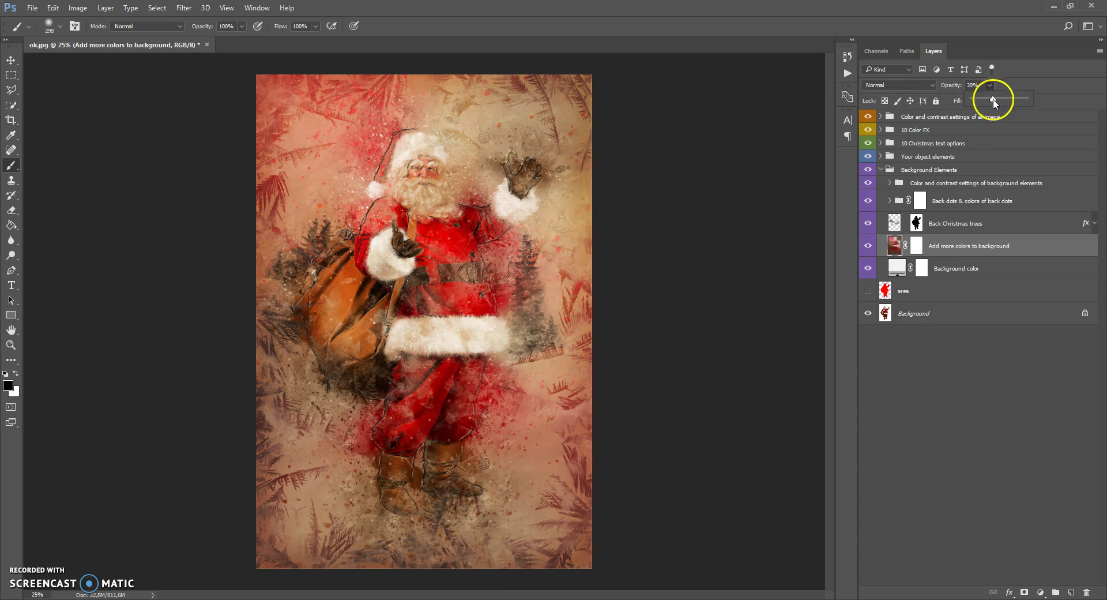
left_click(868, 246)
Select the Back Christmas trees layer and toggle its visibility off and on to examine its effect
left_click(888, 226)
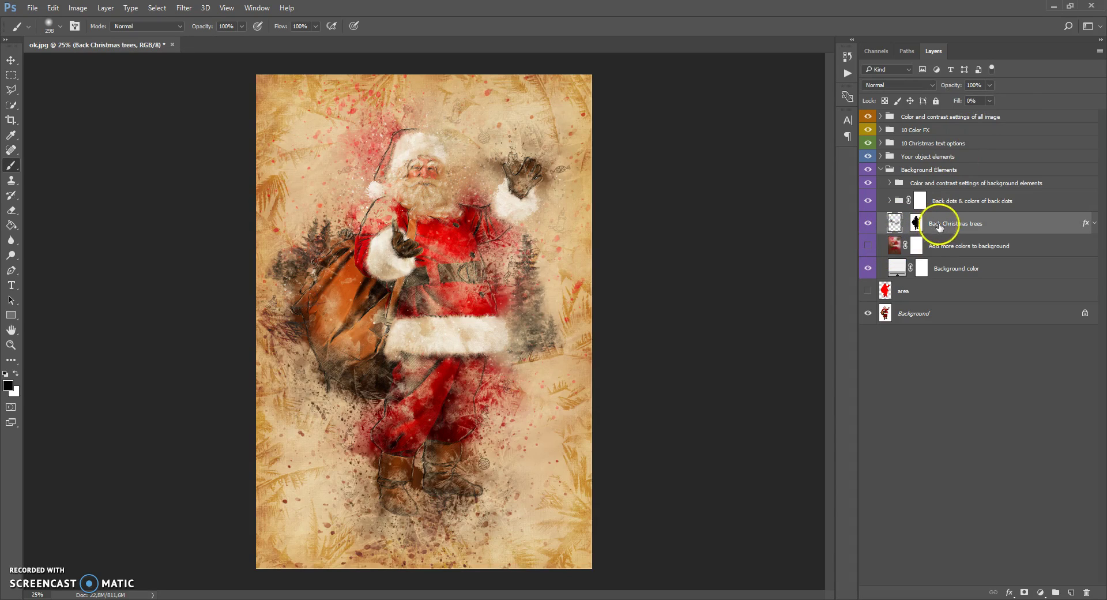
left_click(867, 224)
left_click(868, 224)
left_click(868, 224)
left_click(868, 224)
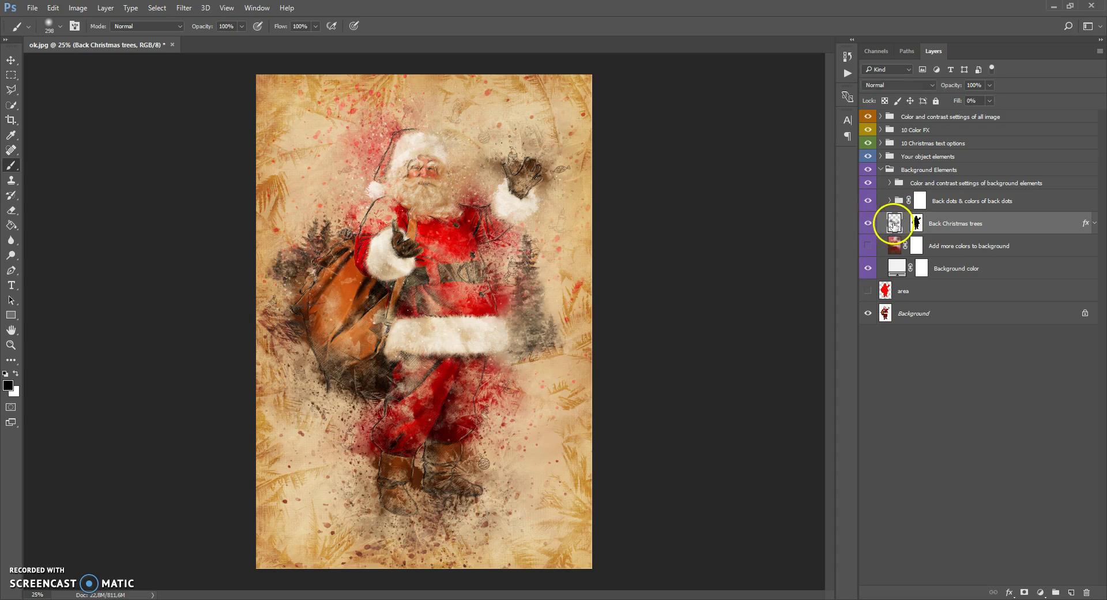
Shift the Back Christmas trees layer slightly to the left with the Move tool
scroll(395, 218, "up", 2)
left_click(11, 61)
mouse_move(471, 306)
left_mouse_down()
mouse_move(447, 302)
mouse_move(459, 312)
mouse_move(480, 288)
mouse_move(450, 305)
left_mouse_up()
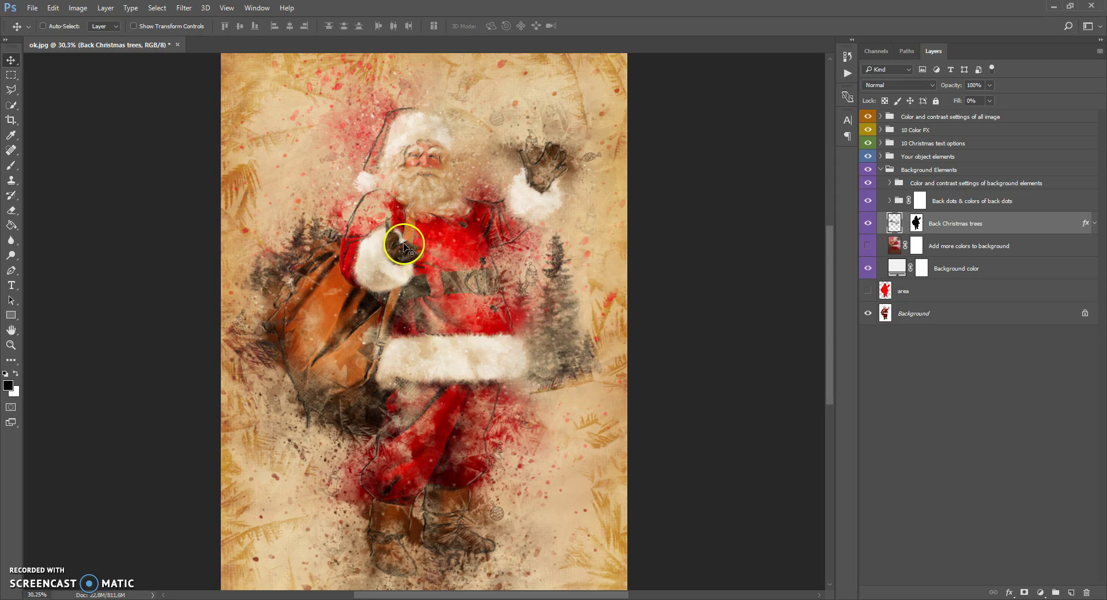
Free Transform the Back Christmas trees layer to about 101.7% scale and -2.81° rotation, and apply it
left_click(53, 10)
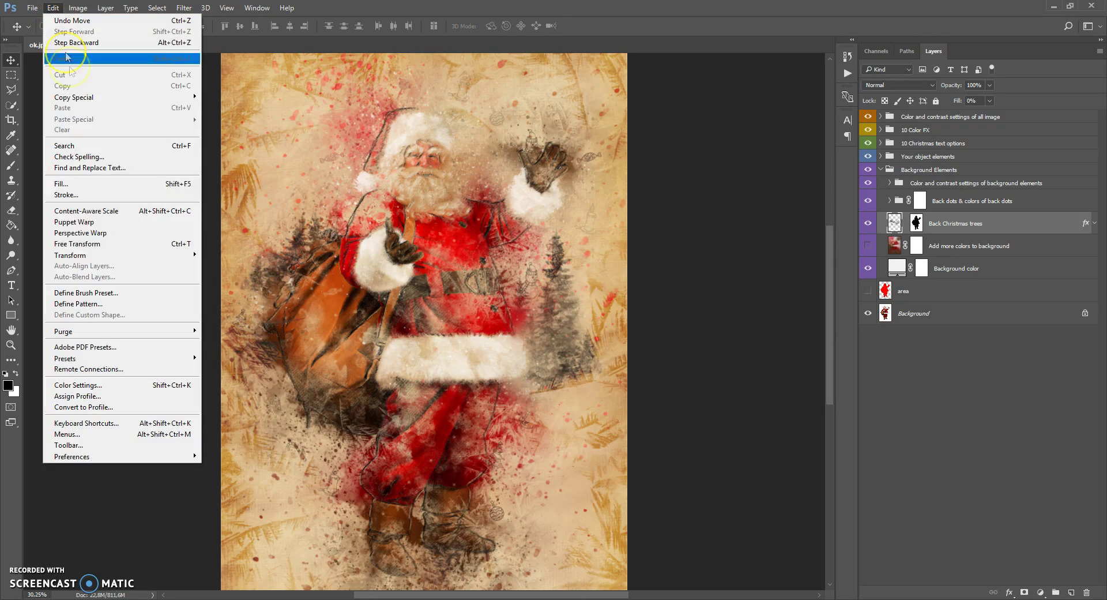
left_click(92, 247)
left_click_drag(622, 180, 611, 161)
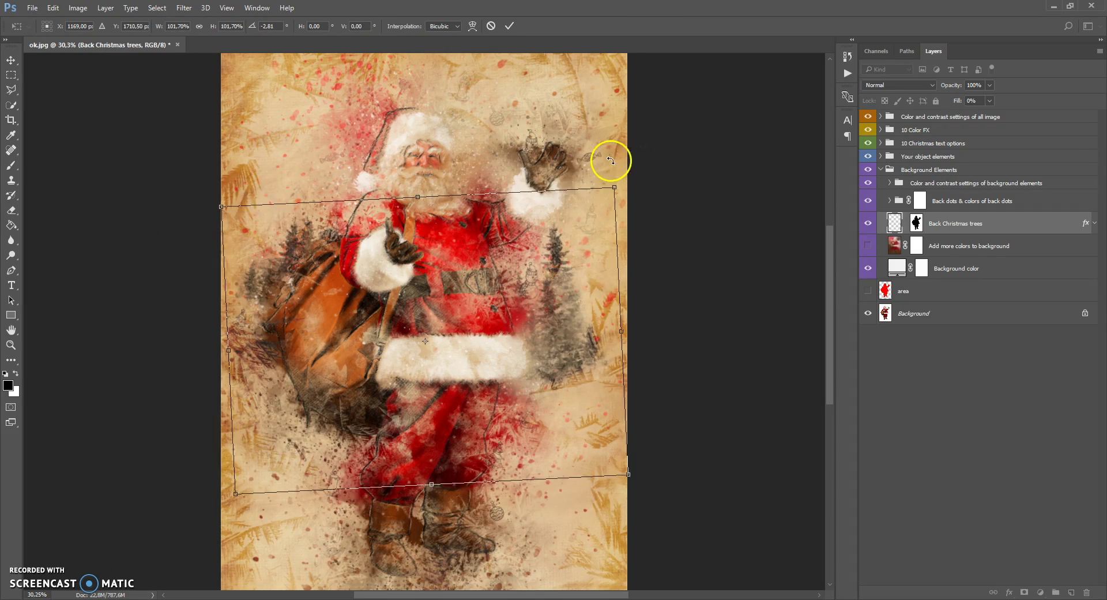
left_click(11, 60)
left_click(519, 231)
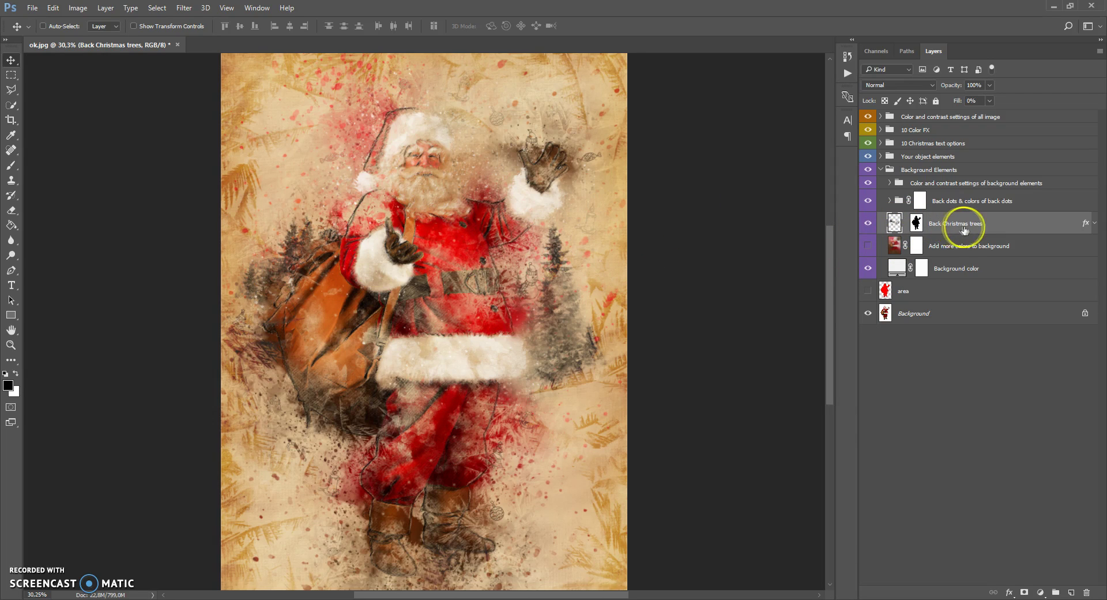
Try out a moved duplicate of the Back Christmas trees layer and delete the copy
left_click(106, 8)
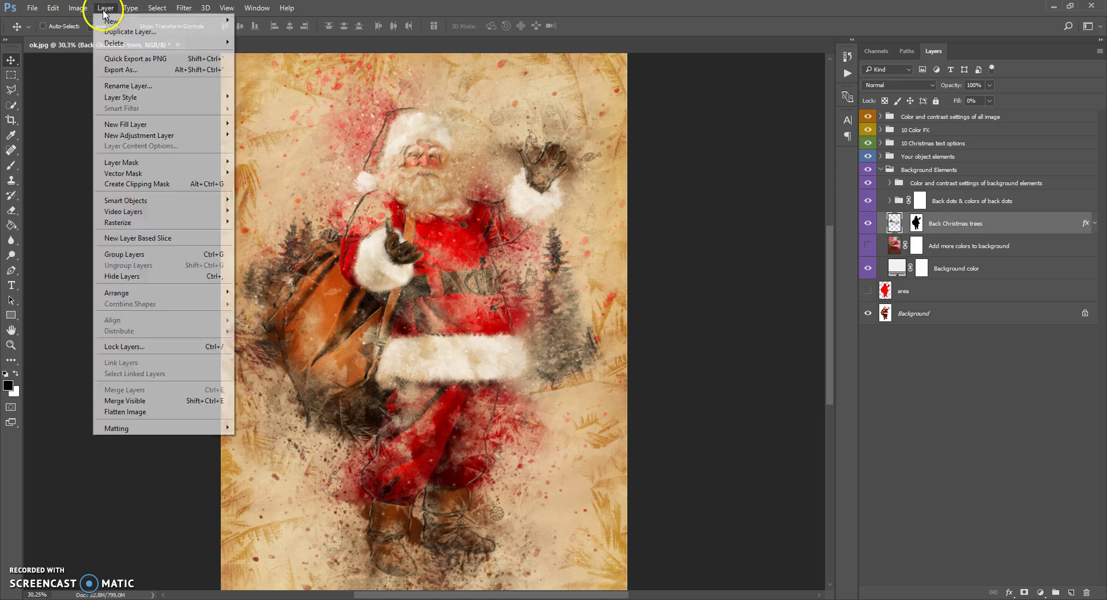
left_click(116, 32)
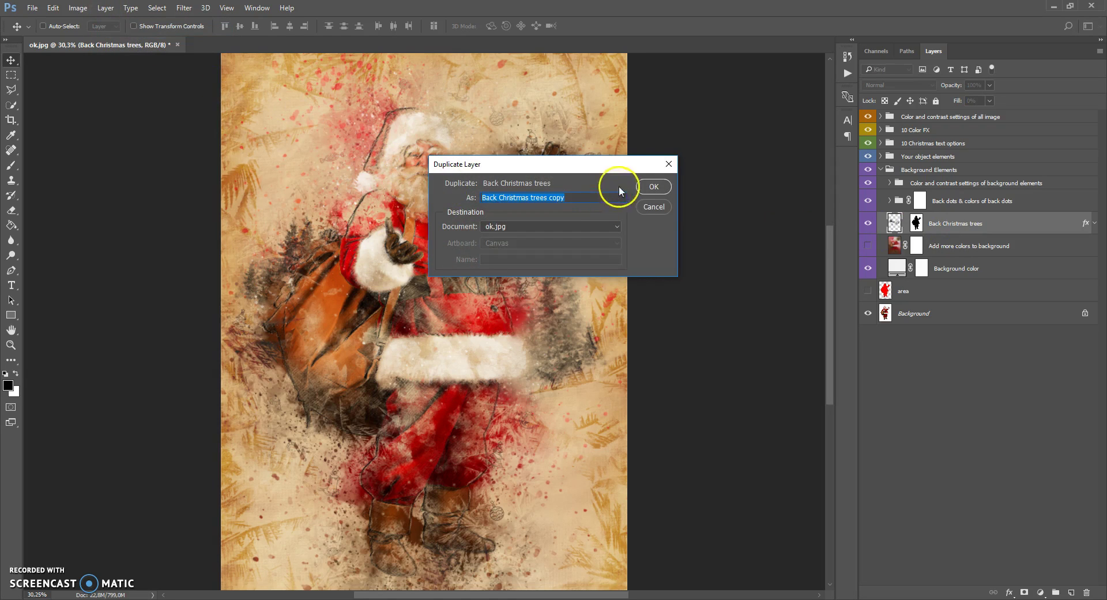
left_click(654, 186)
left_click_drag(548, 317, 581, 378)
key("Delete")
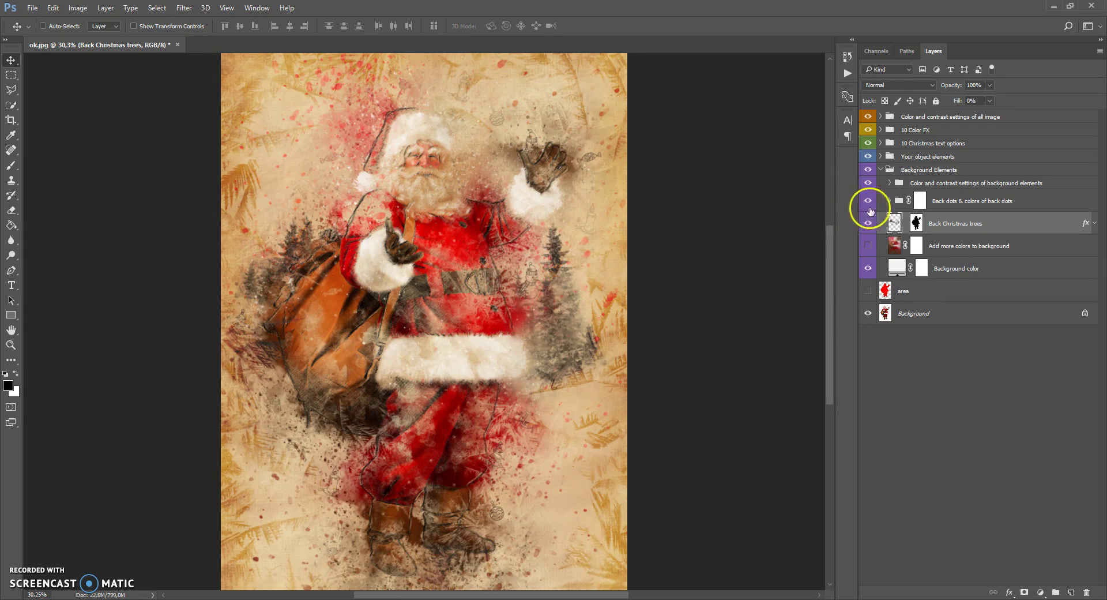
Expand the Back dots & colors of back dots group and select the Back color dots layer
left_click(899, 202)
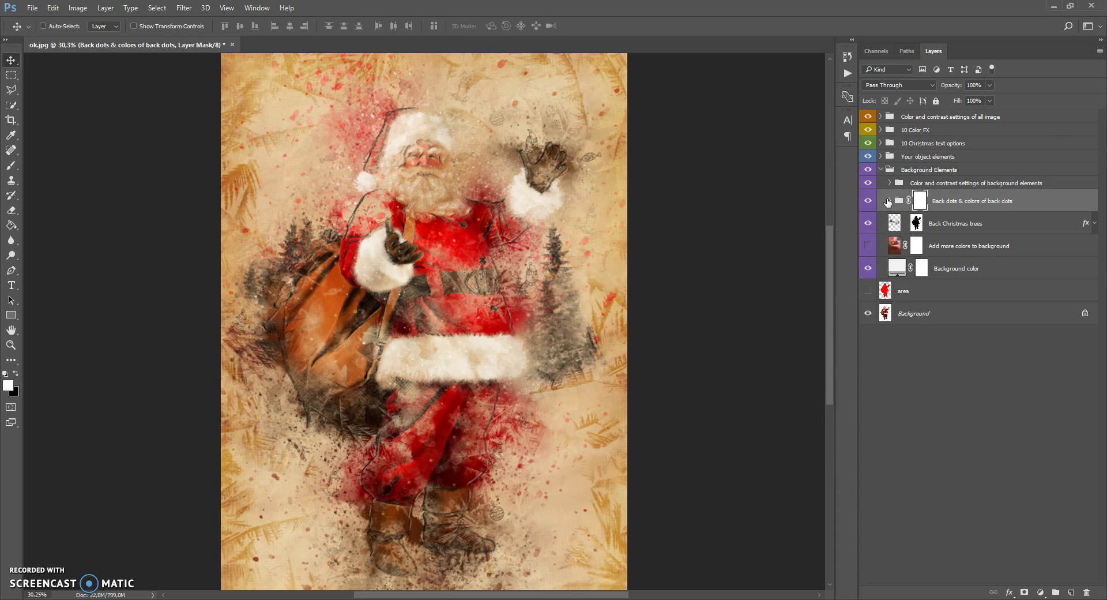
left_click(889, 201)
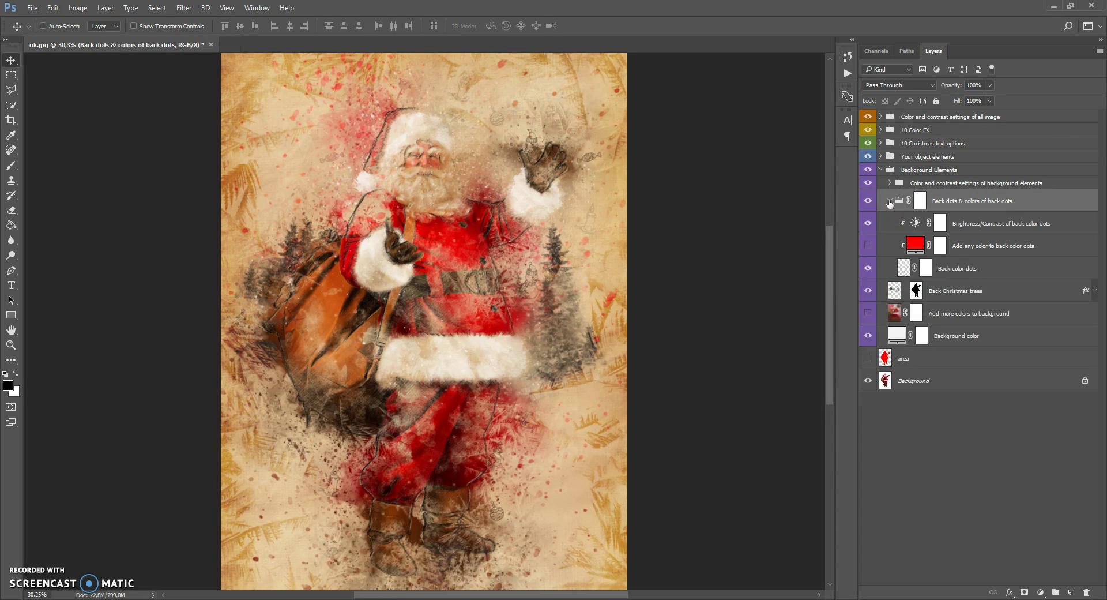
left_click(904, 267)
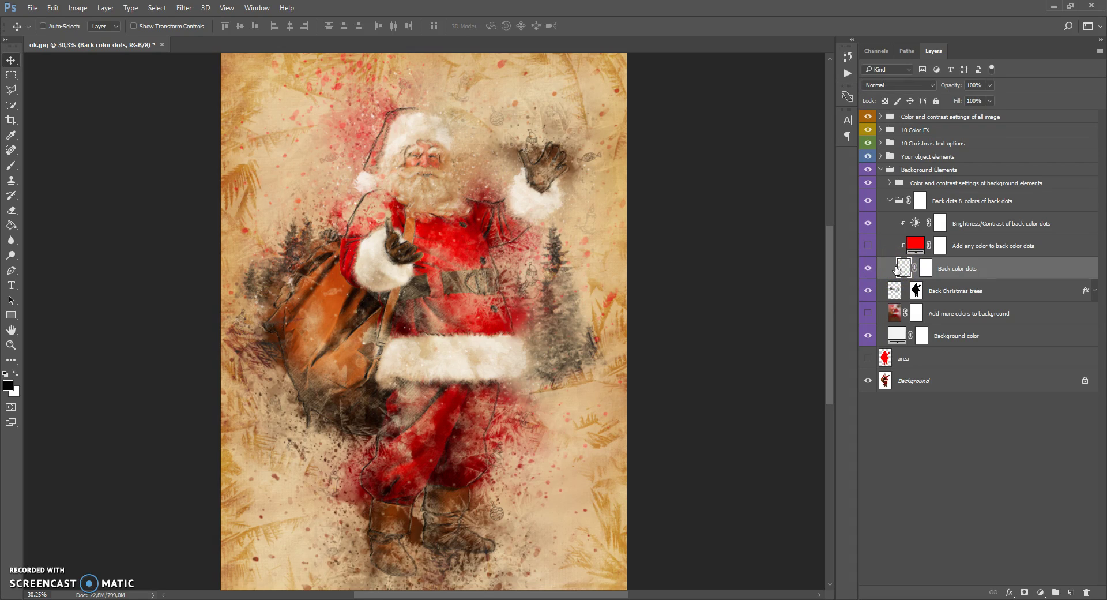
Try the Add any color to back color dots overlay with another hue, cancel the colour change, and hide the overlay again
left_click(903, 242)
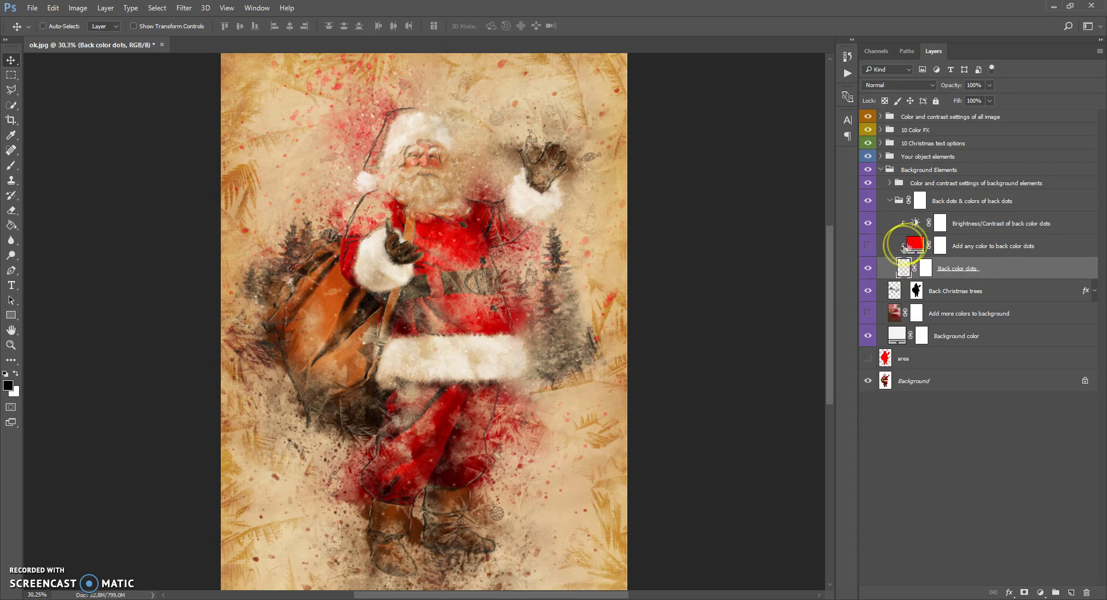
left_click(868, 247)
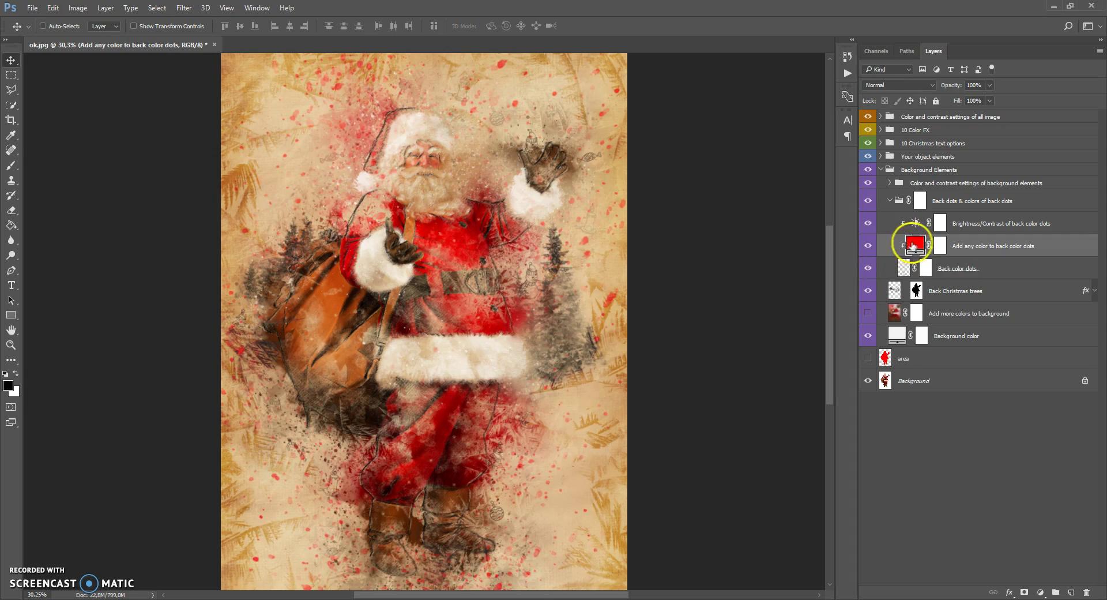
left_click(868, 247)
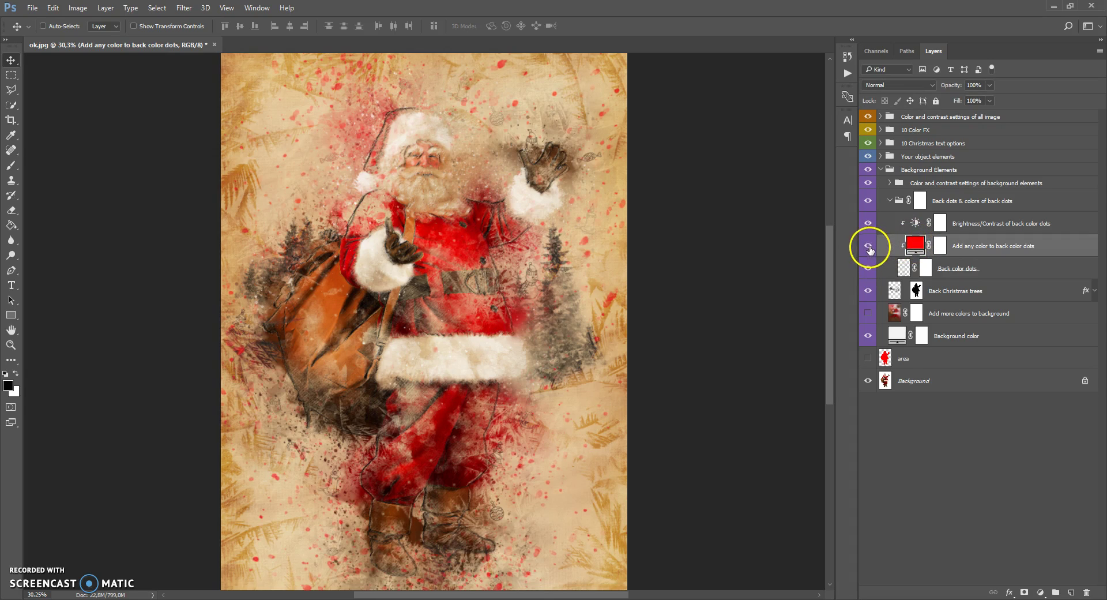
double_click(917, 243)
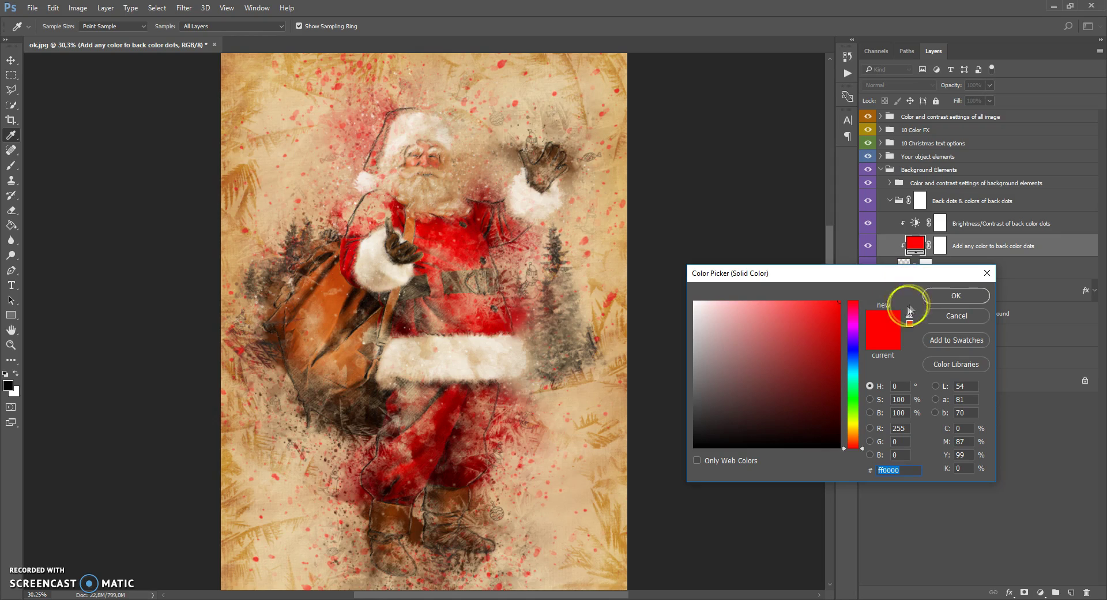
left_click(852, 310)
mouse_move(851, 314)
left_mouse_down()
mouse_move(852, 439)
mouse_move(852, 316)
left_mouse_up()
left_click(944, 316)
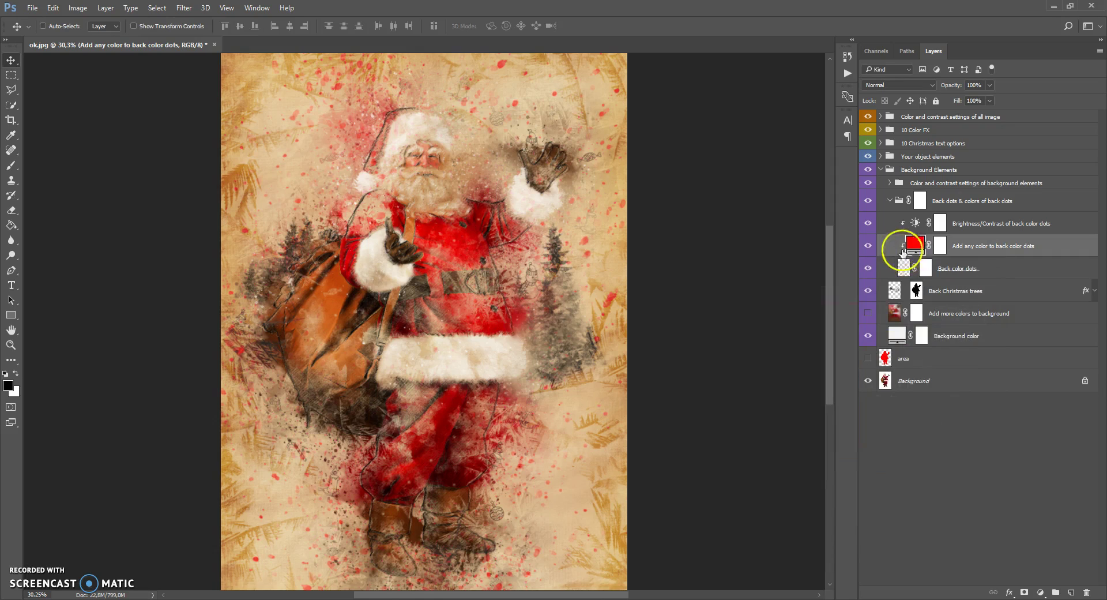
left_click(868, 247)
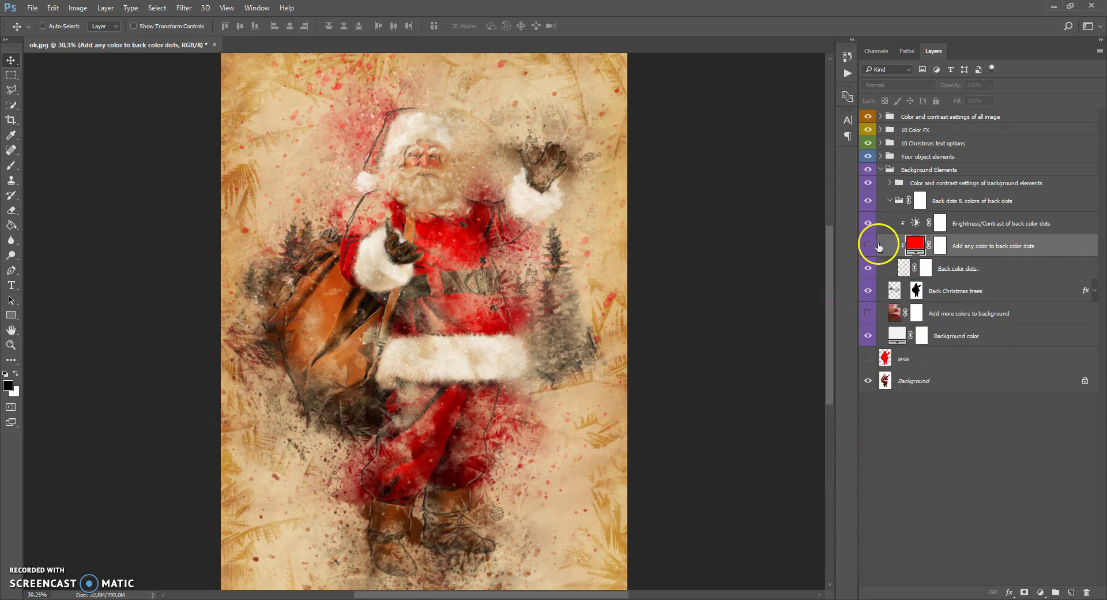
Set the back color dots' Brightness/Contrast adjustment to brightness 9 and contrast 13, and return to the Back dots & colors of back dots group
double_click(915, 223)
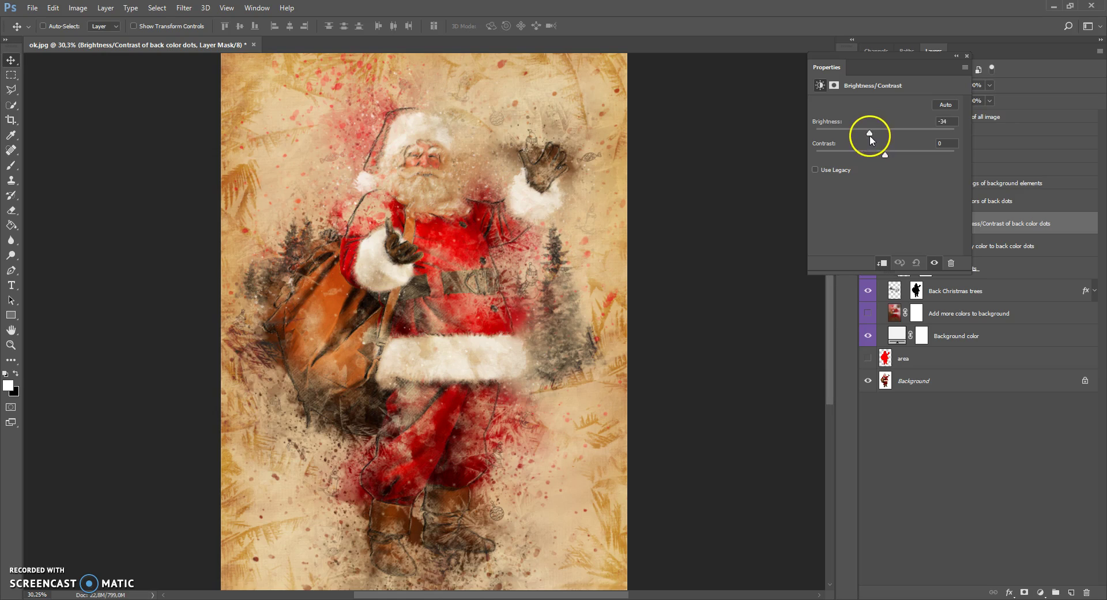
left_click_drag(835, 132, 900, 158)
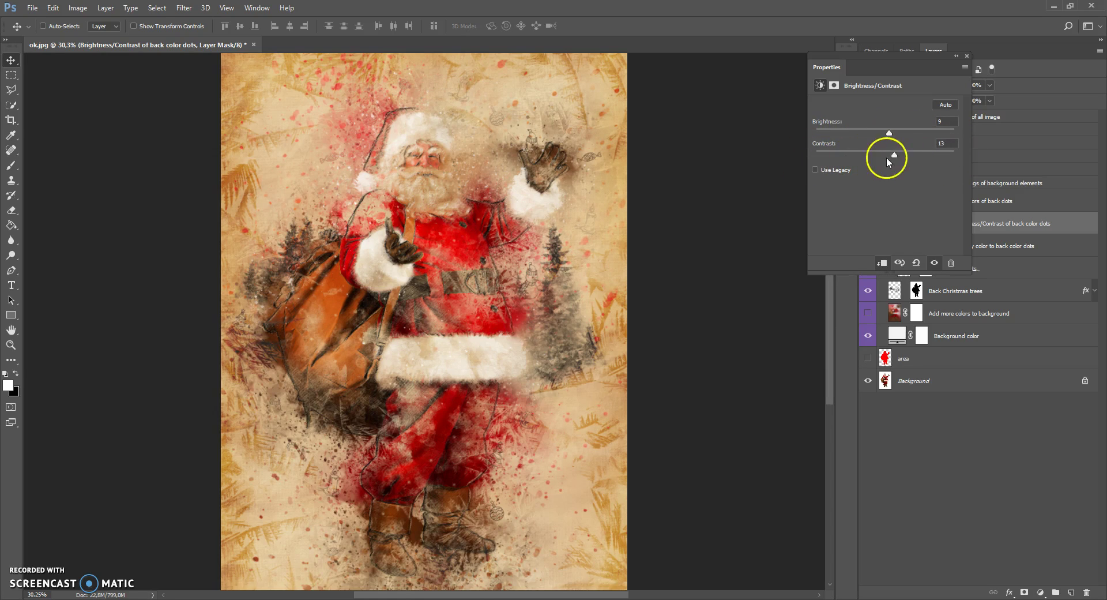
left_click(967, 56)
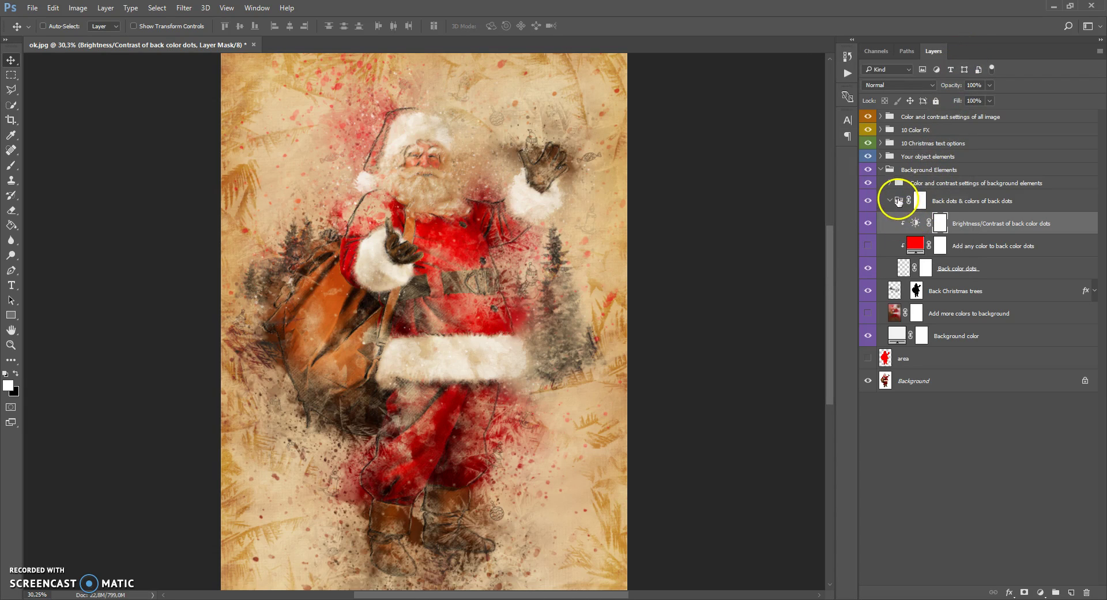
left_click(898, 201)
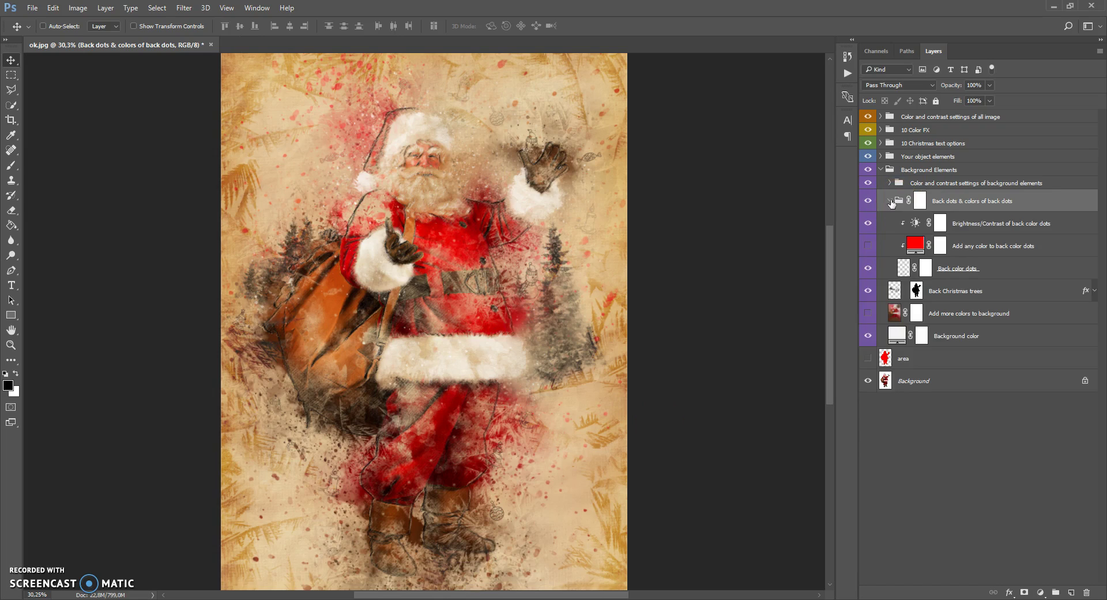
Collapse the Back dots & colors of back dots group and paint black on its mask to hide dots around Santa
left_click(890, 201)
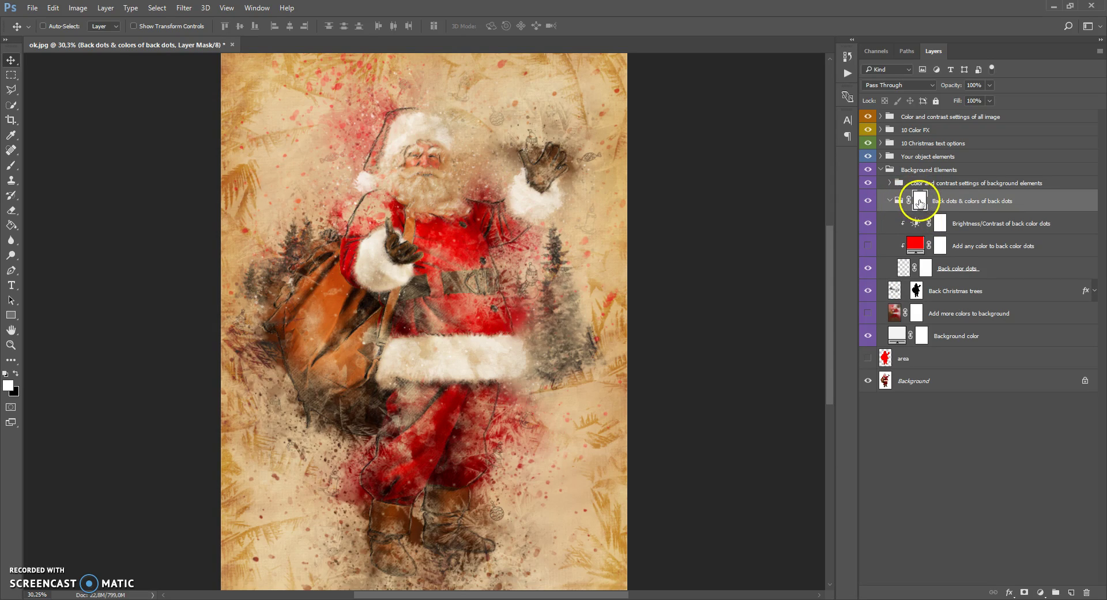
left_click(891, 201)
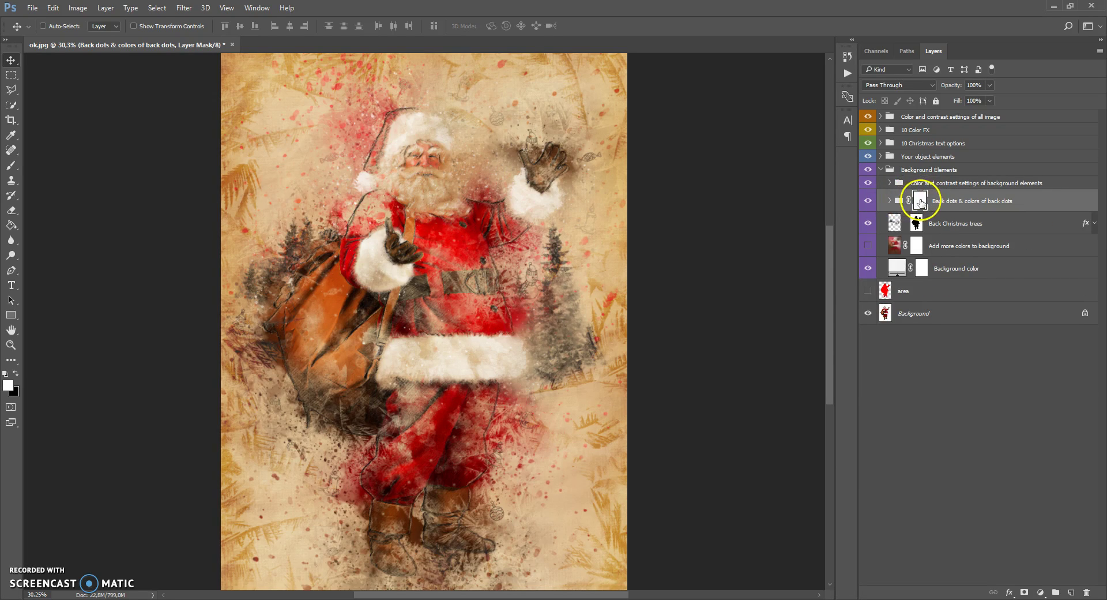
left_click(11, 166)
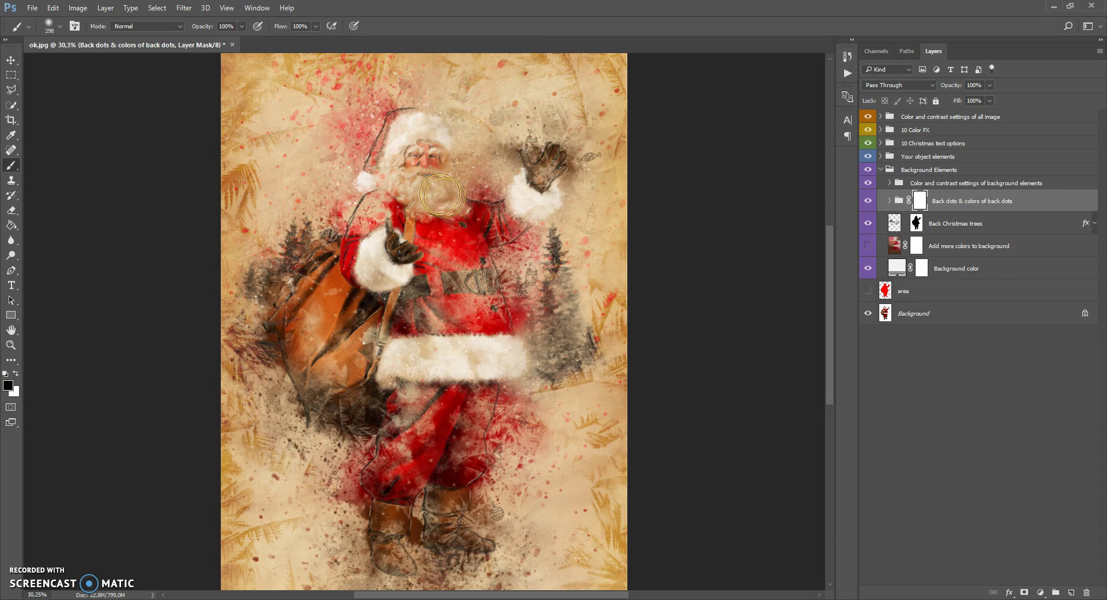
left_click_drag(344, 87, 312, 64)
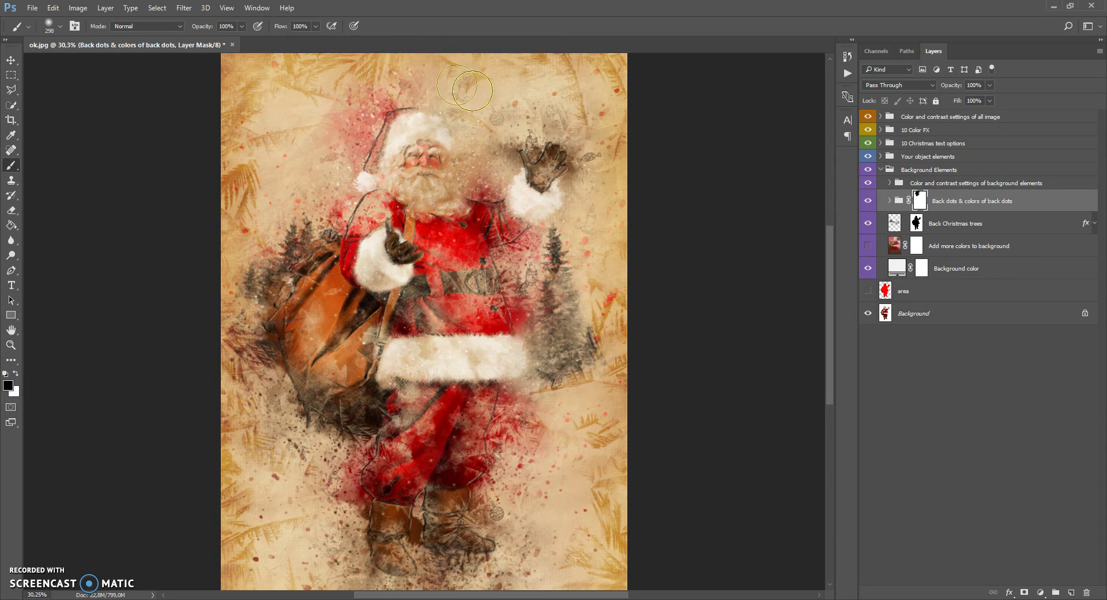
left_click_drag(455, 528, 376, 506)
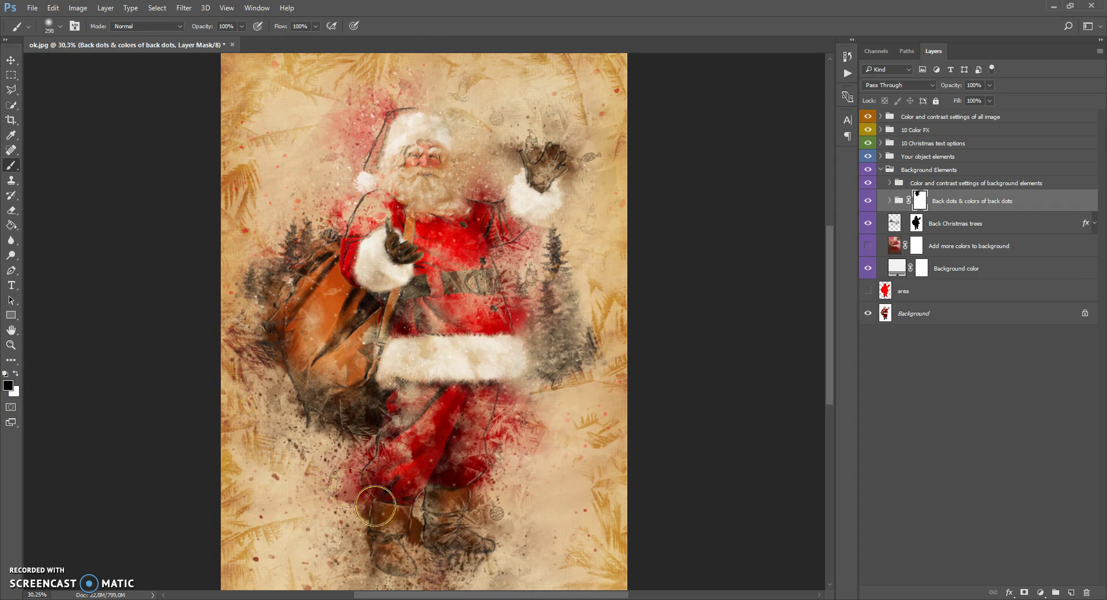
Paint the Back dots & colors of back dots mask white again with a 480 px soft brush to restore the dots
left_click(16, 373)
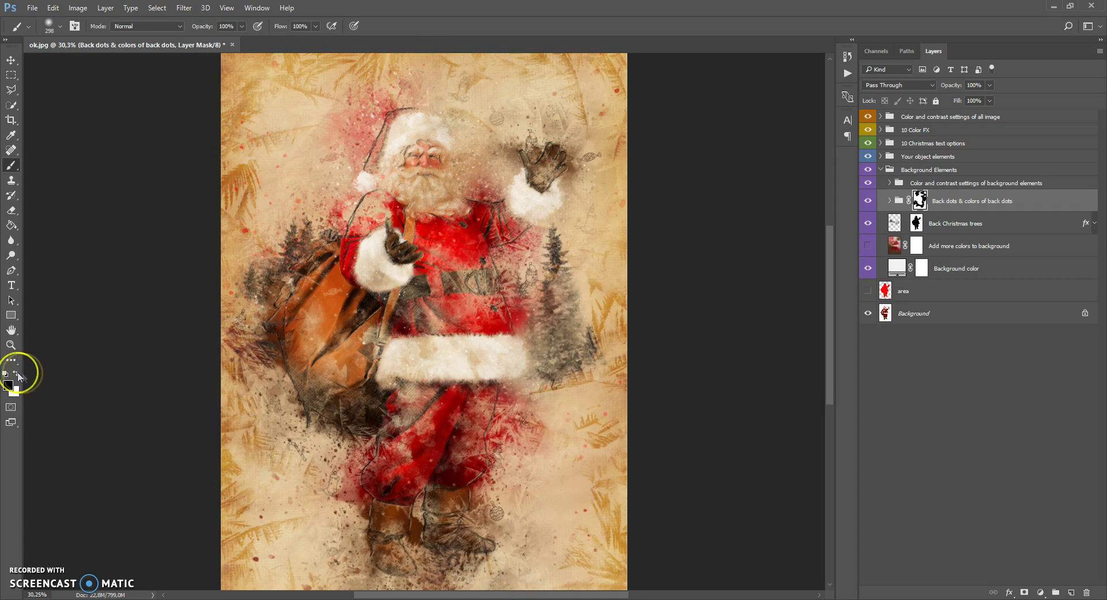
right_click(346, 321)
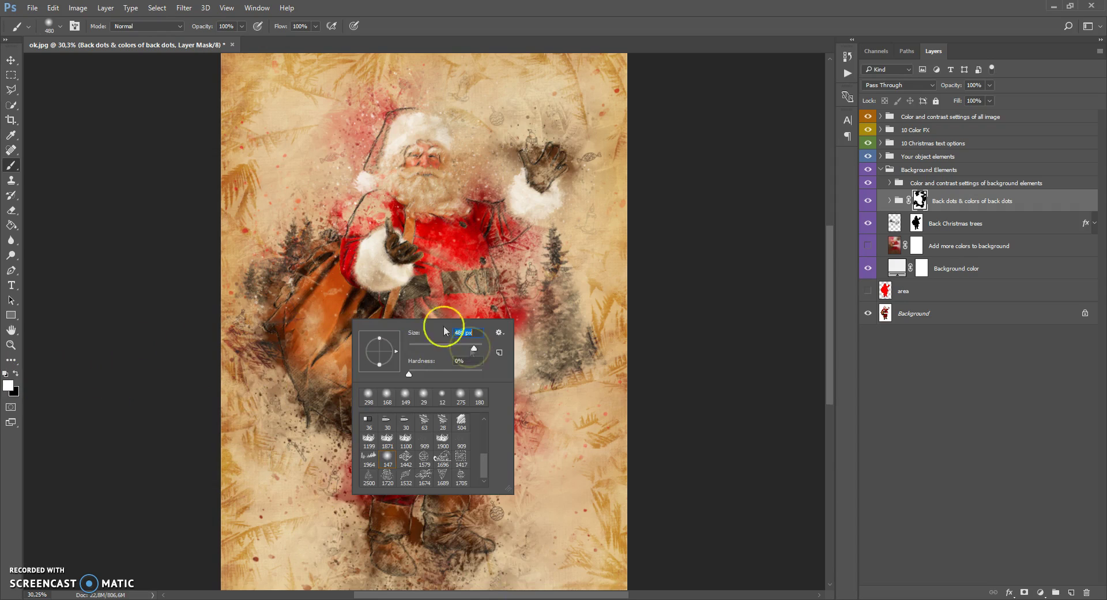
left_click(323, 247)
mouse_move(527, 367)
left_mouse_down()
mouse_move(497, 211)
mouse_move(608, 106)
mouse_move(314, 118)
mouse_move(367, 183)
left_mouse_up()
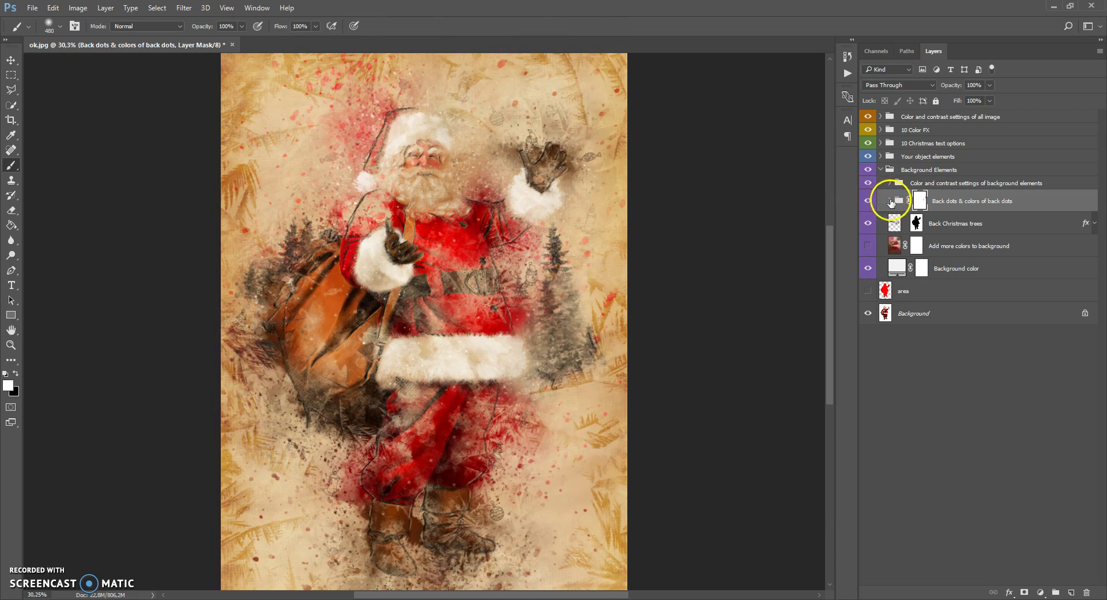
Expand the Color and contrast settings of background elements group and select the Add color tone to background elements layer
left_click(899, 184)
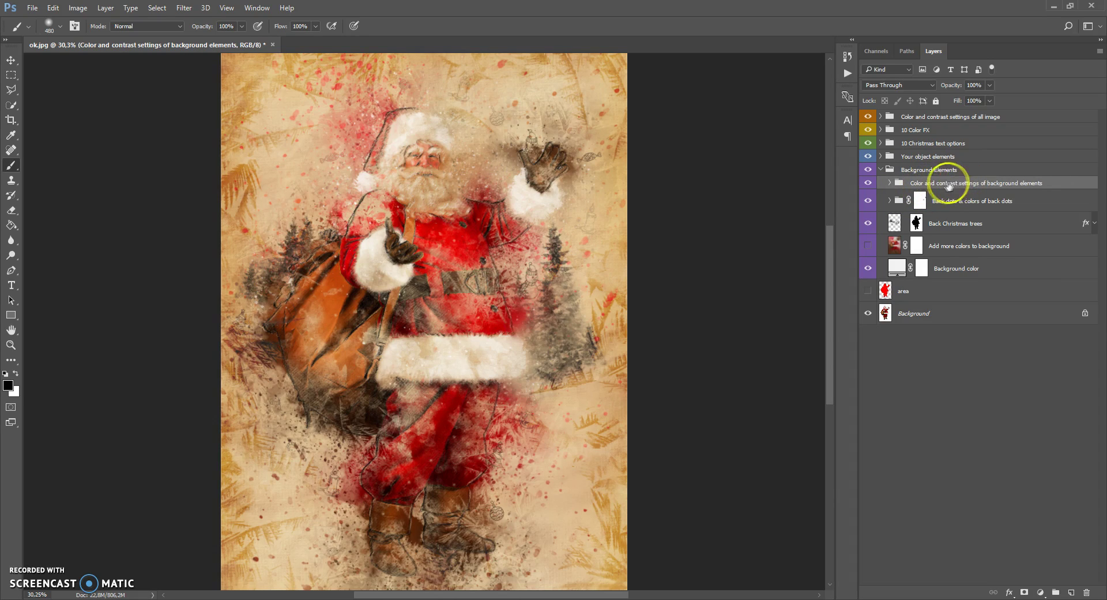
left_click(890, 183)
left_click(906, 221)
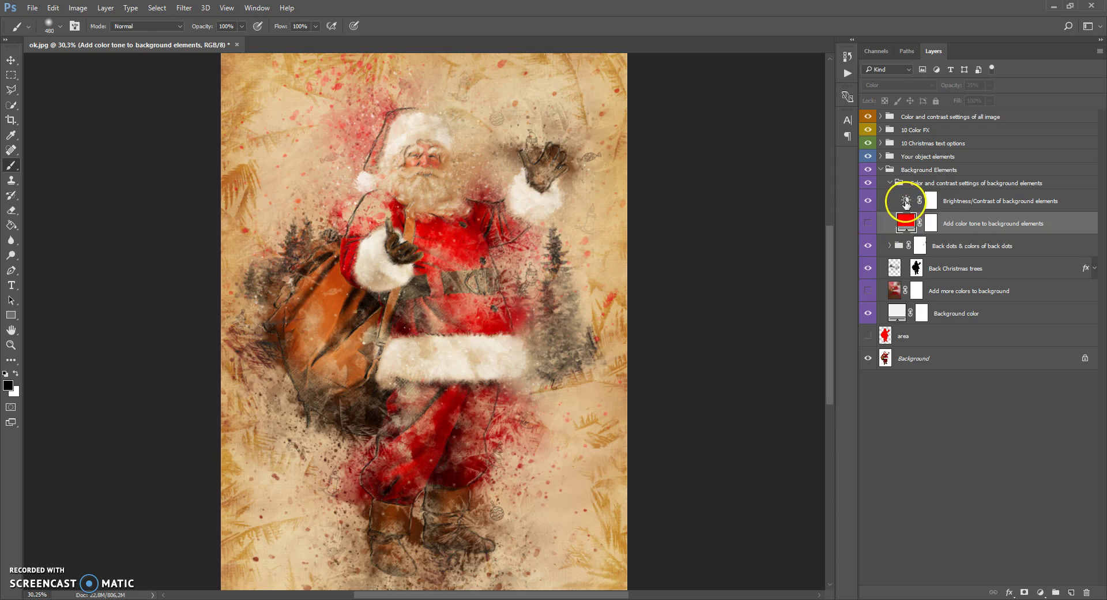
left_click(906, 202)
left_click(906, 227)
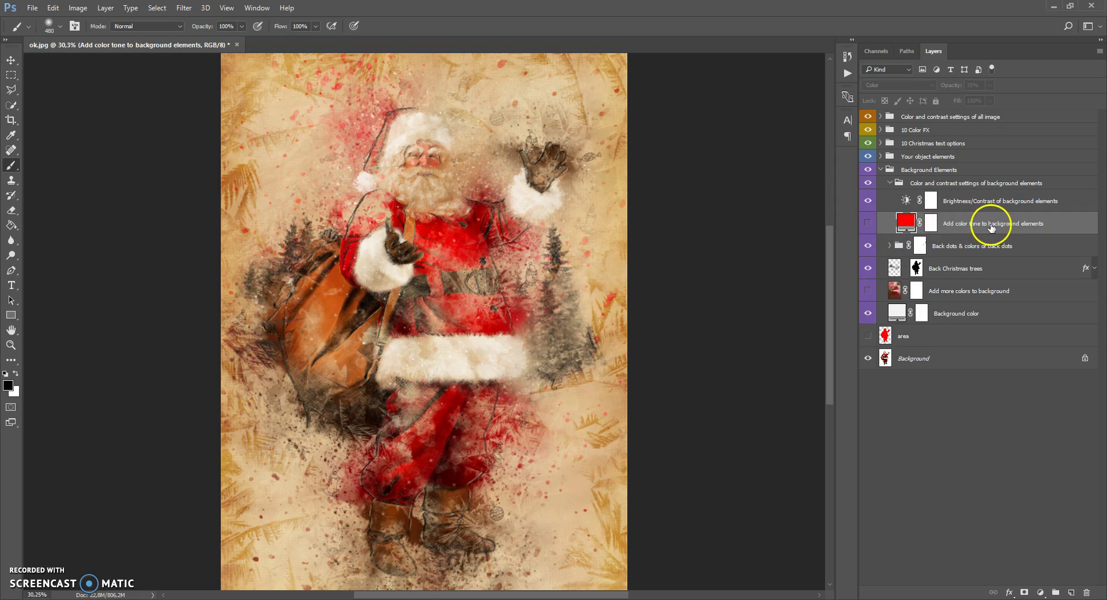
Try out the Add color tone to background elements overlay and its colour choices, and hide the overlay again
left_click(867, 224)
double_click(906, 220)
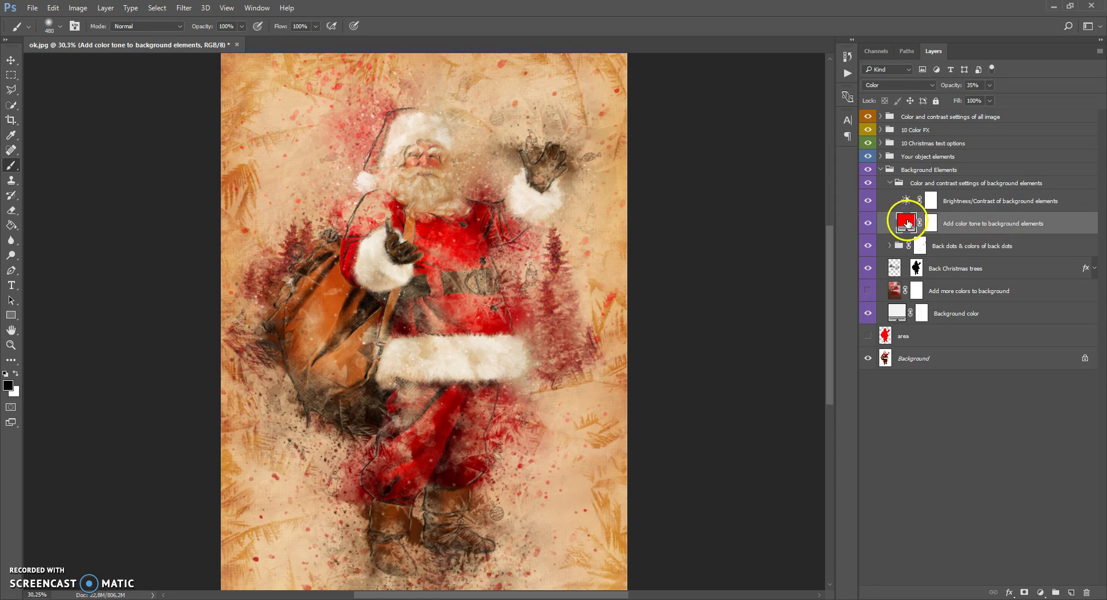
mouse_move(857, 316)
left_mouse_down()
mouse_move(856, 440)
mouse_move(853, 348)
mouse_move(870, 329)
left_mouse_up()
left_click(956, 315)
left_click(868, 223)
Try a brightness of -102 and a changed contrast on the background elements' Brightness/Contrast adjustment, and hide that layer
left_click(907, 201)
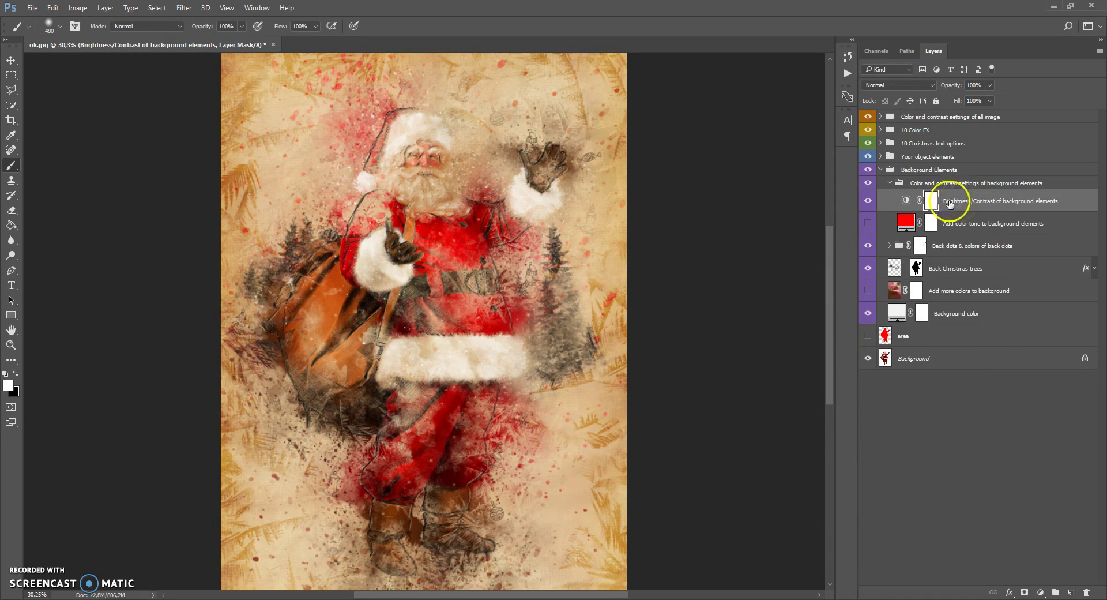
double_click(907, 201)
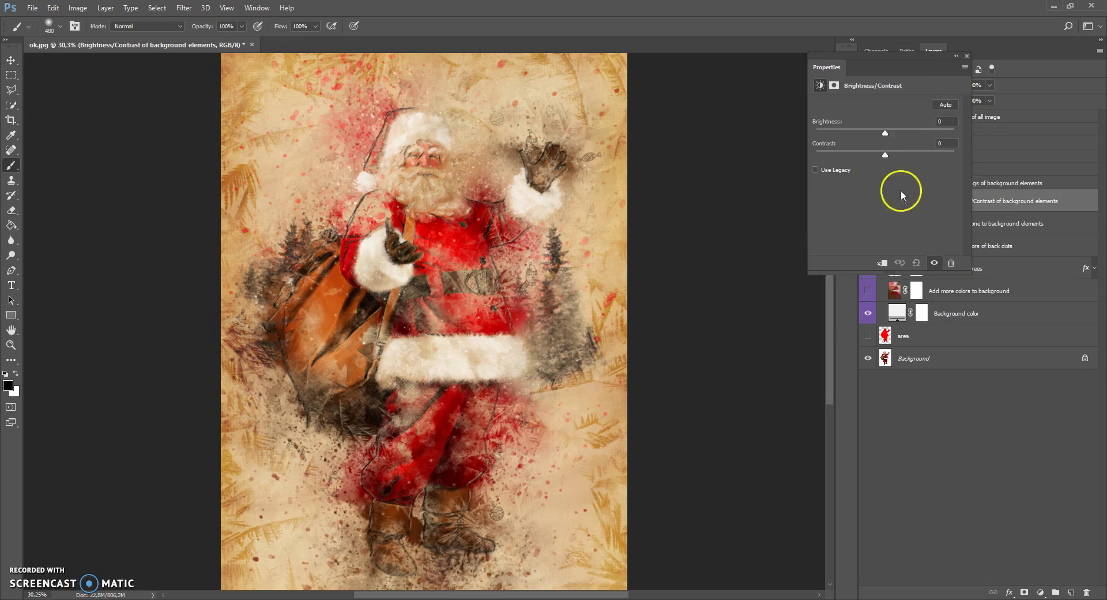
left_click_drag(886, 137, 948, 155)
left_click_drag(859, 156, 890, 157)
left_click(957, 56)
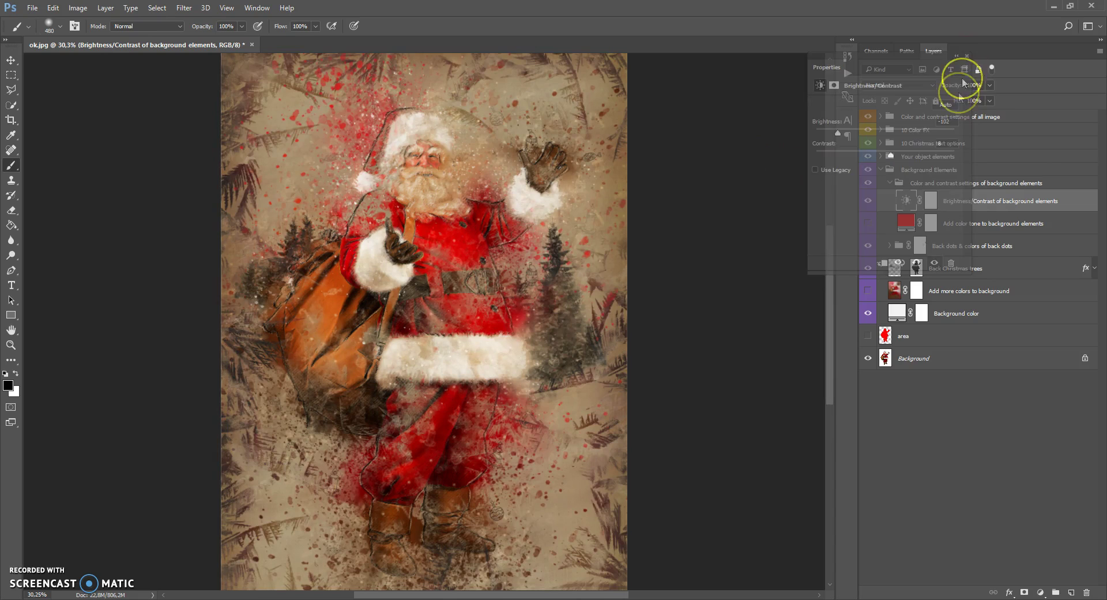
left_click(869, 183)
Collapse the background settings subgroup and the Background Elements group, and expand the Your object elements group
left_click(894, 182)
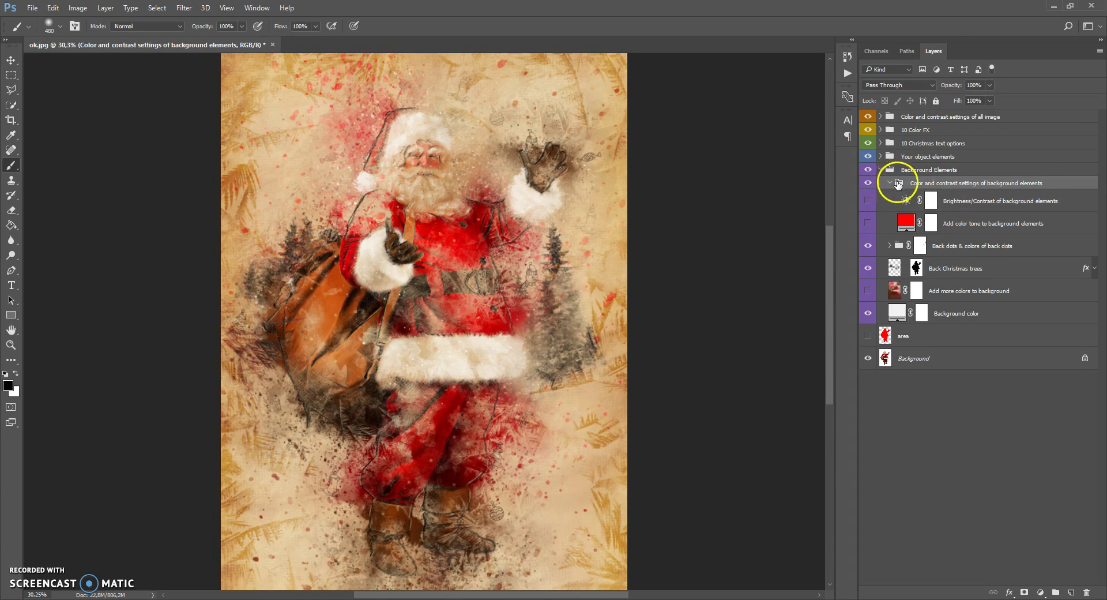
left_click(890, 183)
left_click(882, 173)
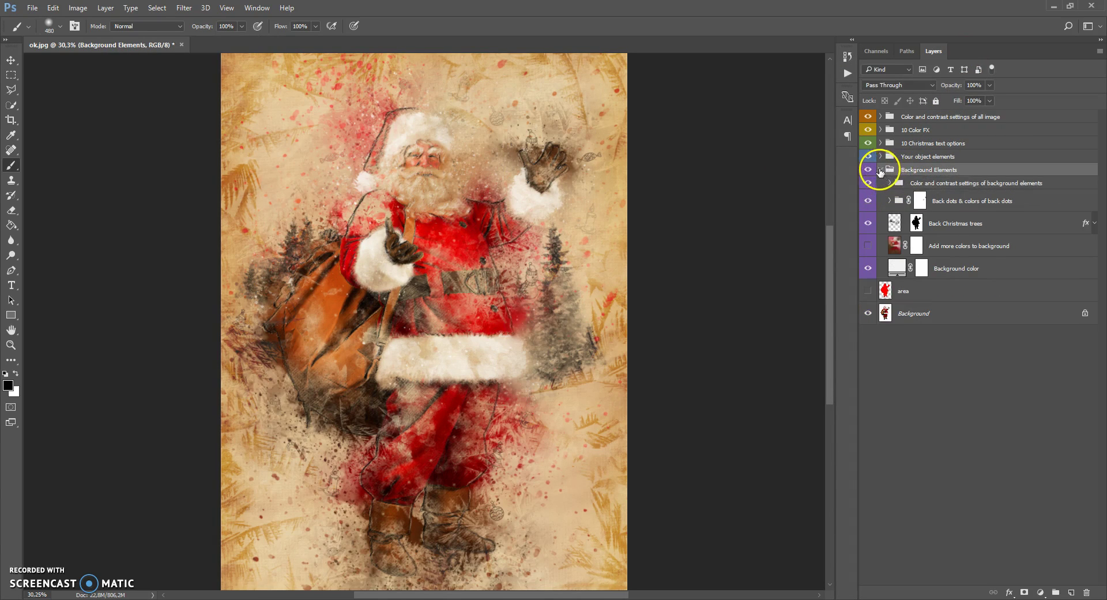
left_click(880, 170)
left_click(890, 158)
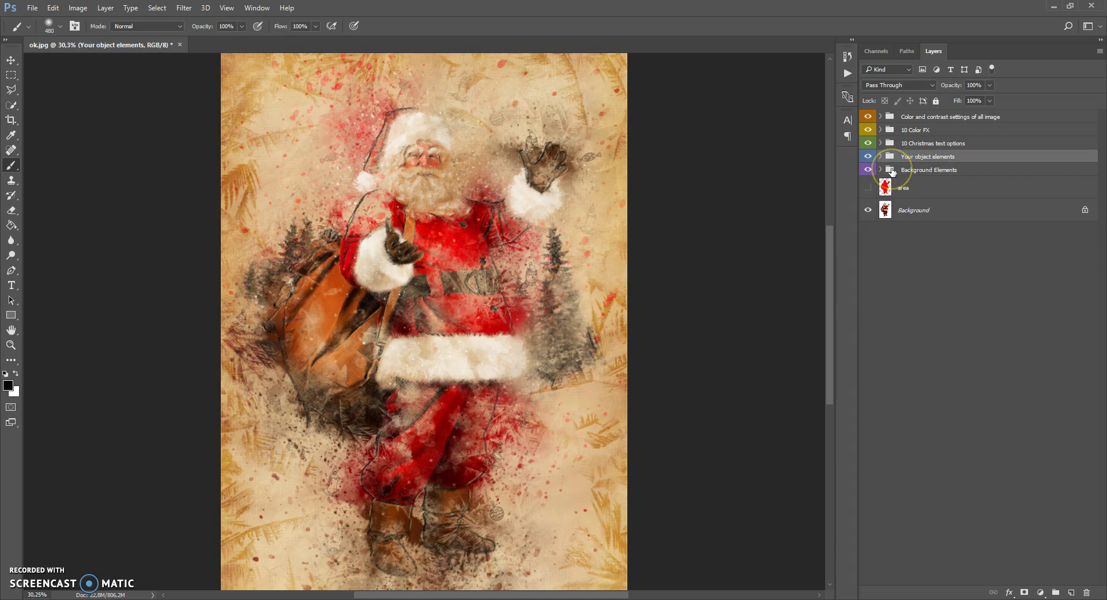
left_click(881, 157)
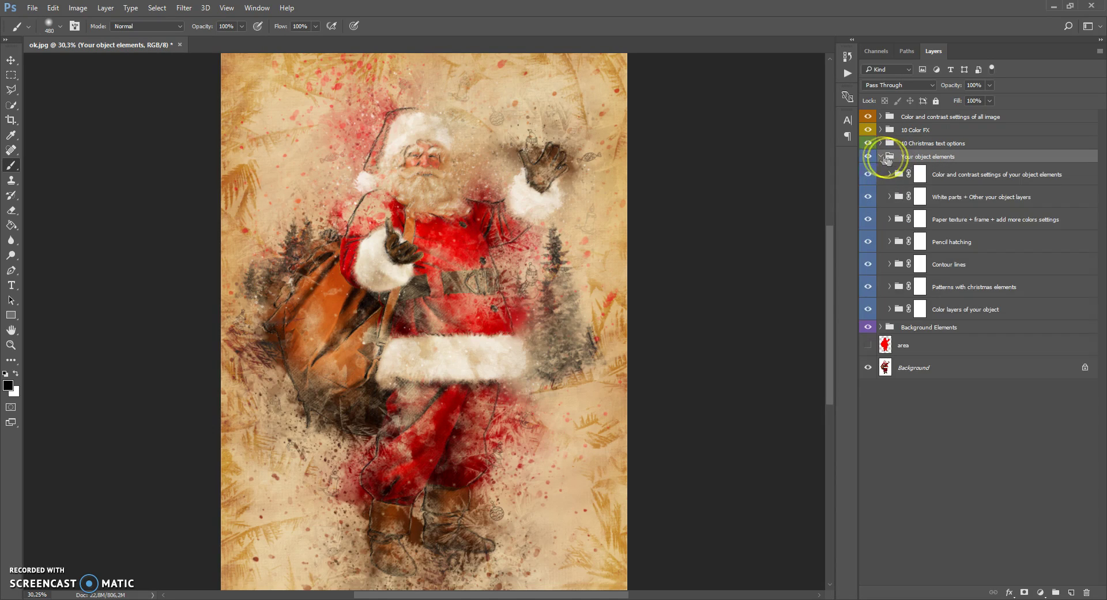
Hide all Your object elements subgroups except Color layers of your object, and show them again one by one to examine each effect
left_click_drag(869, 177, 869, 287)
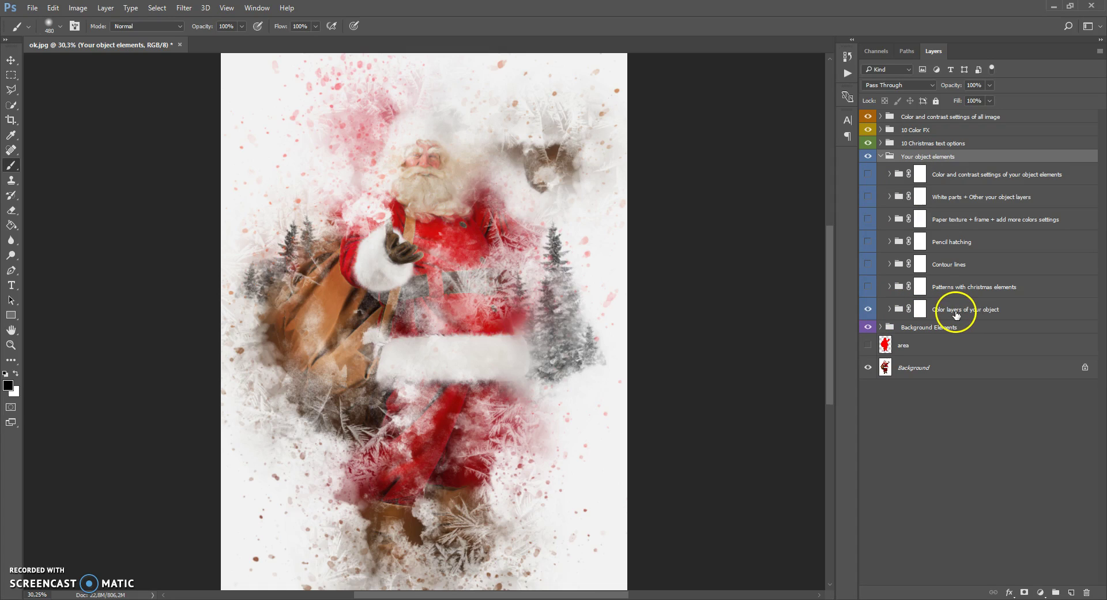
left_click(868, 309)
left_click(868, 309)
left_click(868, 287)
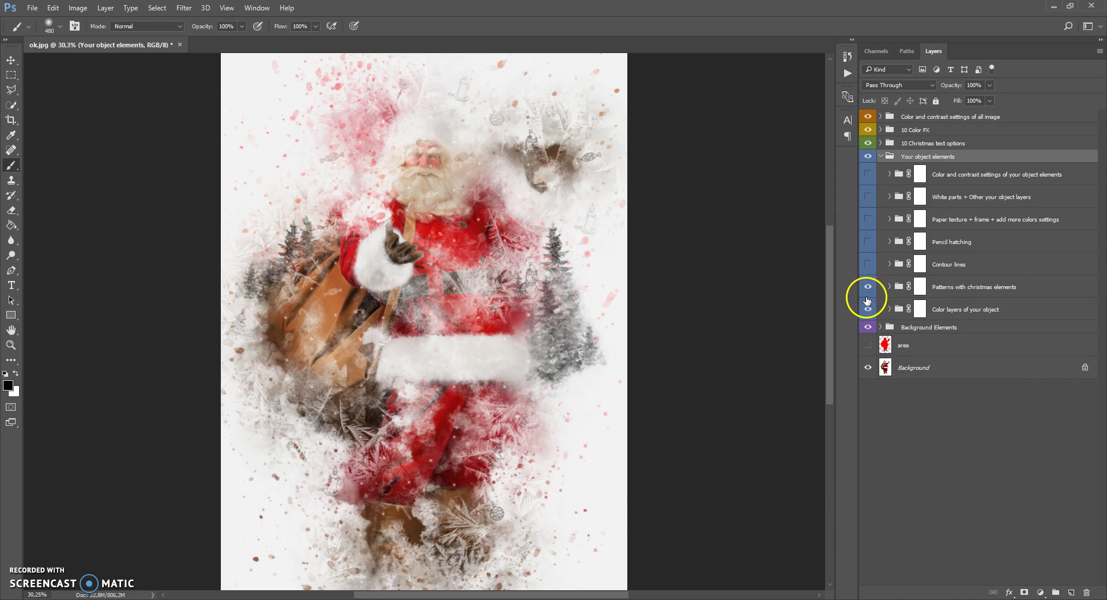
left_click(869, 265)
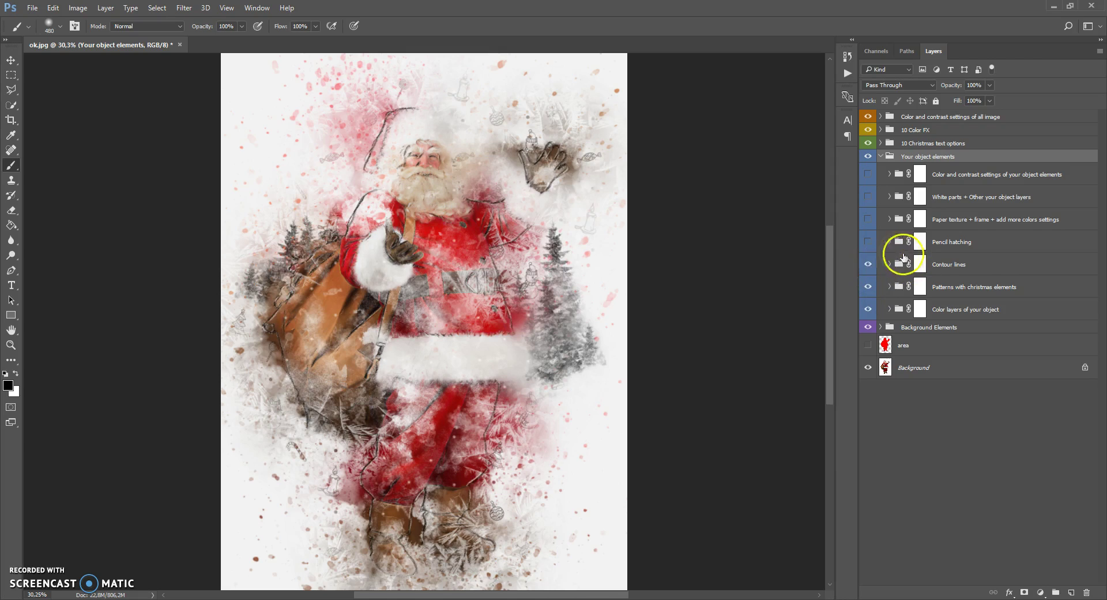
left_click(867, 242)
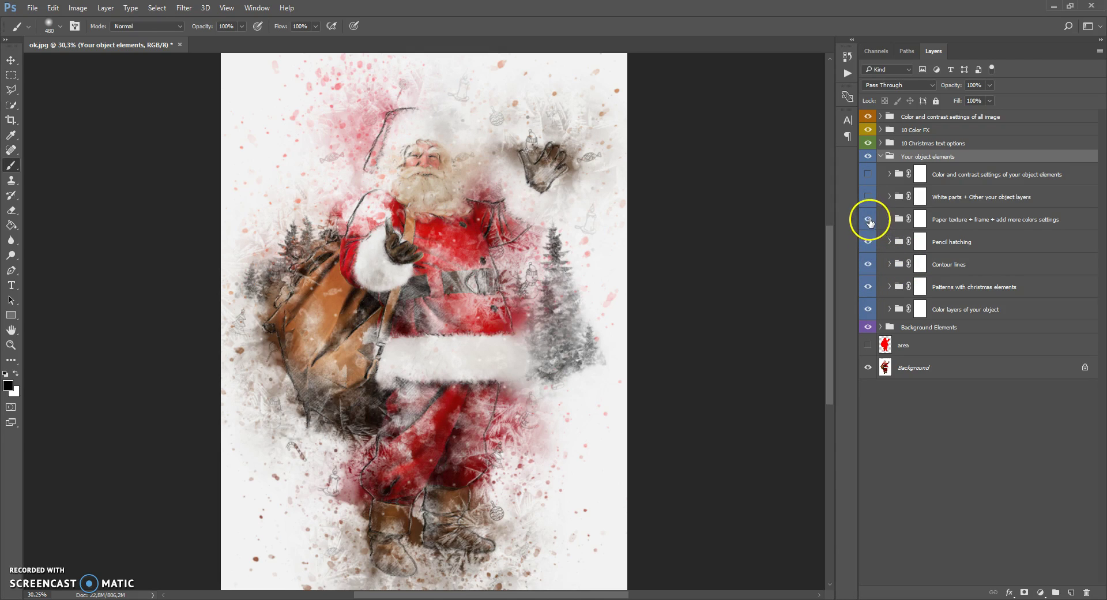
left_click(869, 220)
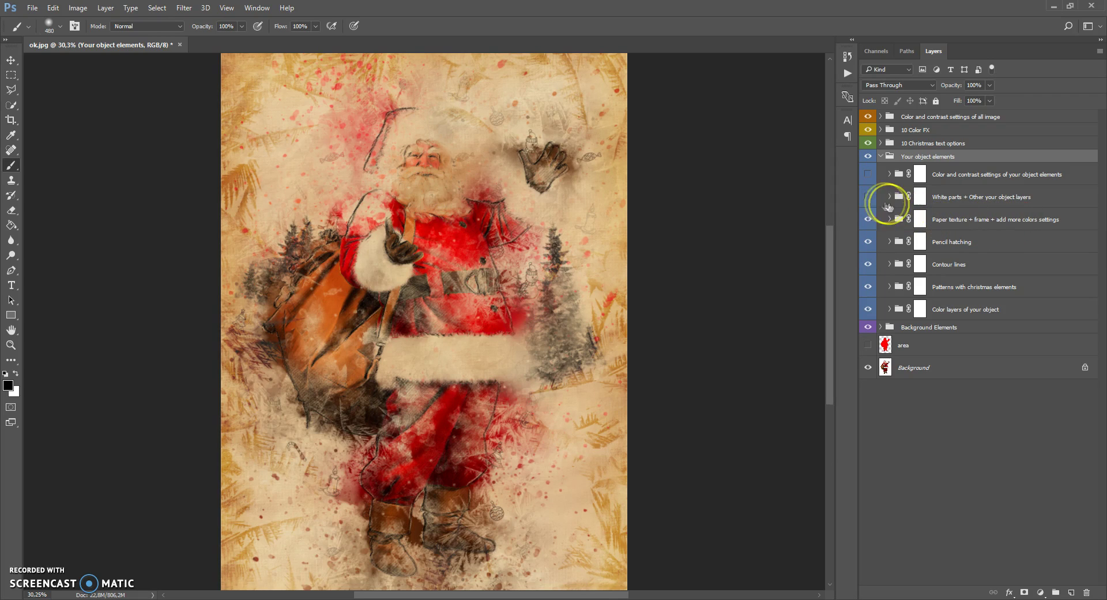
left_click(869, 198)
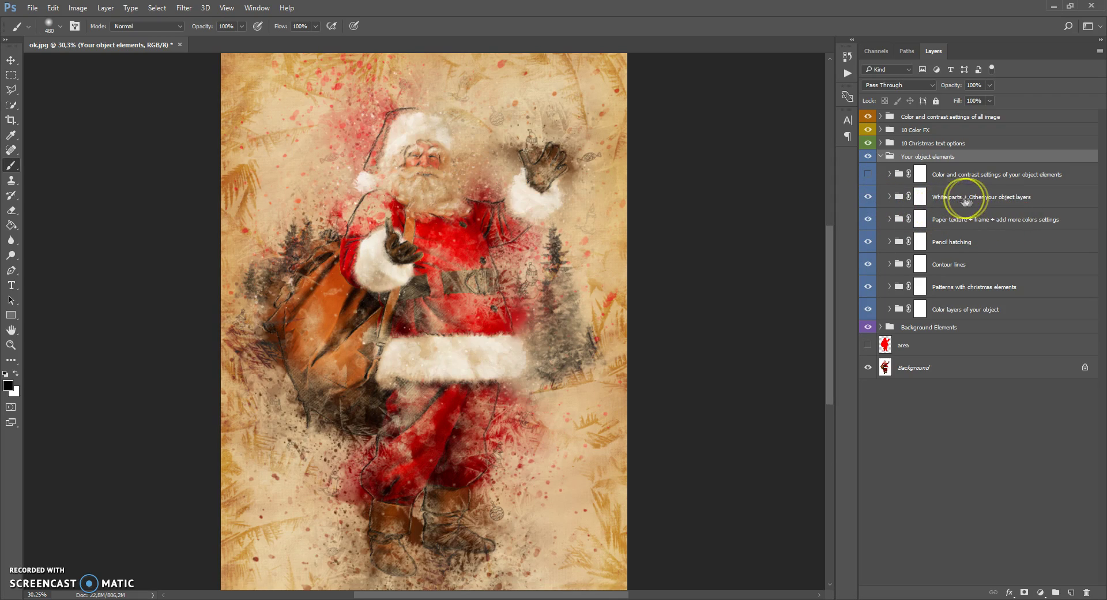
left_click(868, 174)
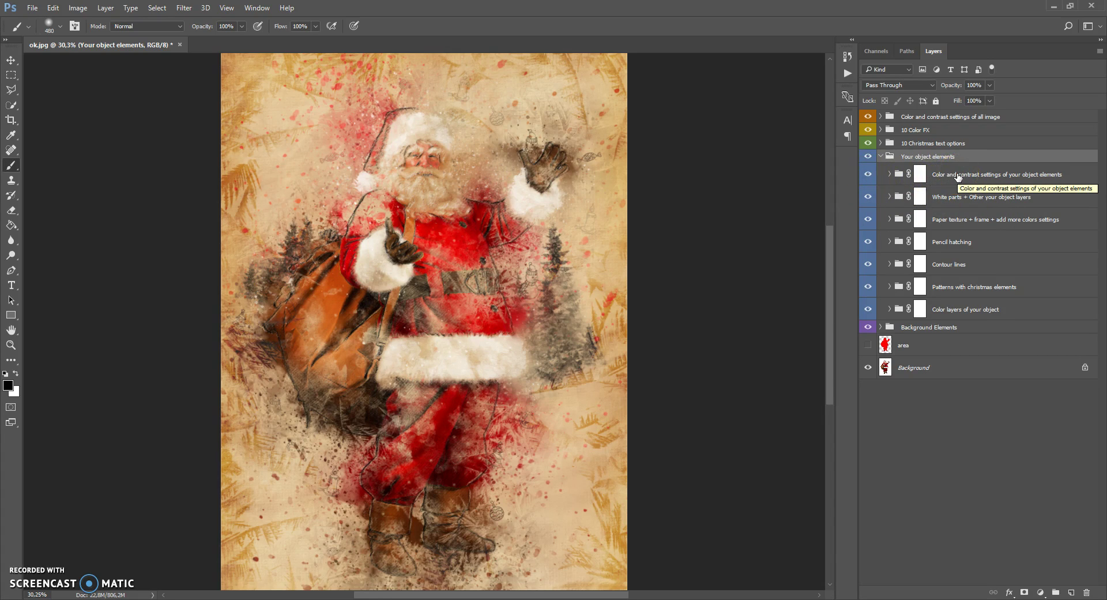
Expand the Color layers of your object group and select the Main original color of your object layer
left_click(899, 308)
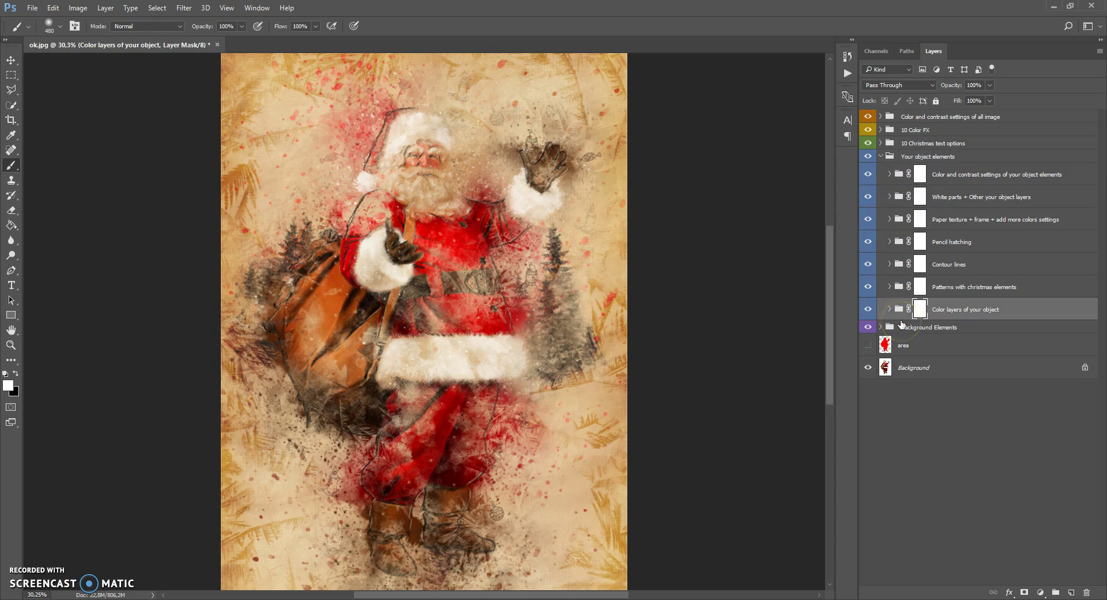
left_click(891, 310)
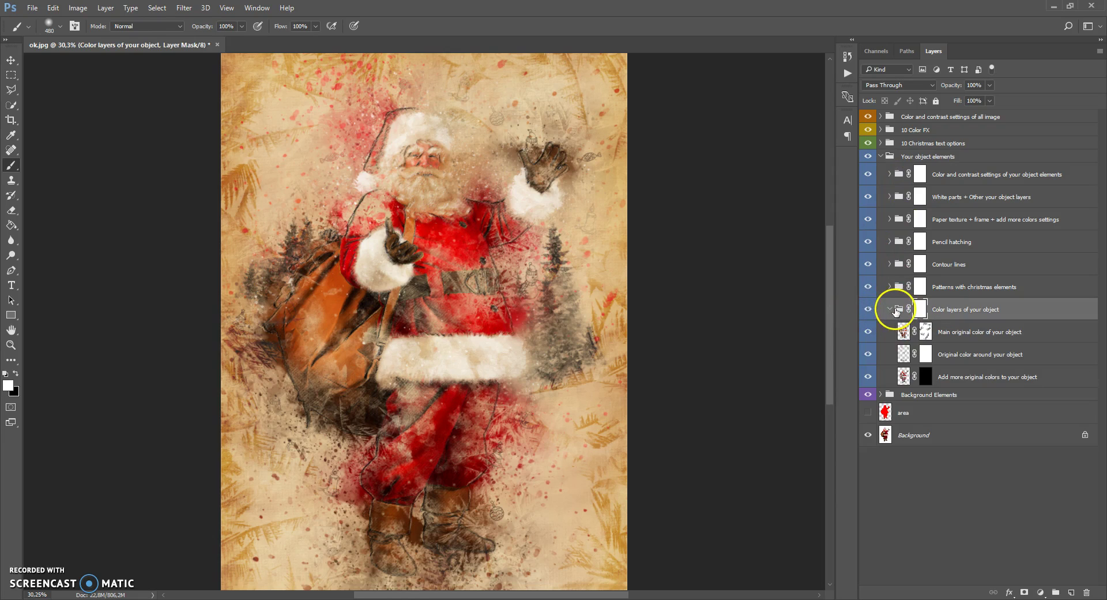
left_click(904, 332)
Toggle the visibility of the layers in Color layers of your object to examine what each contributes to Santa
left_click(868, 332)
left_click(868, 332)
left_click(868, 353)
left_click(869, 374)
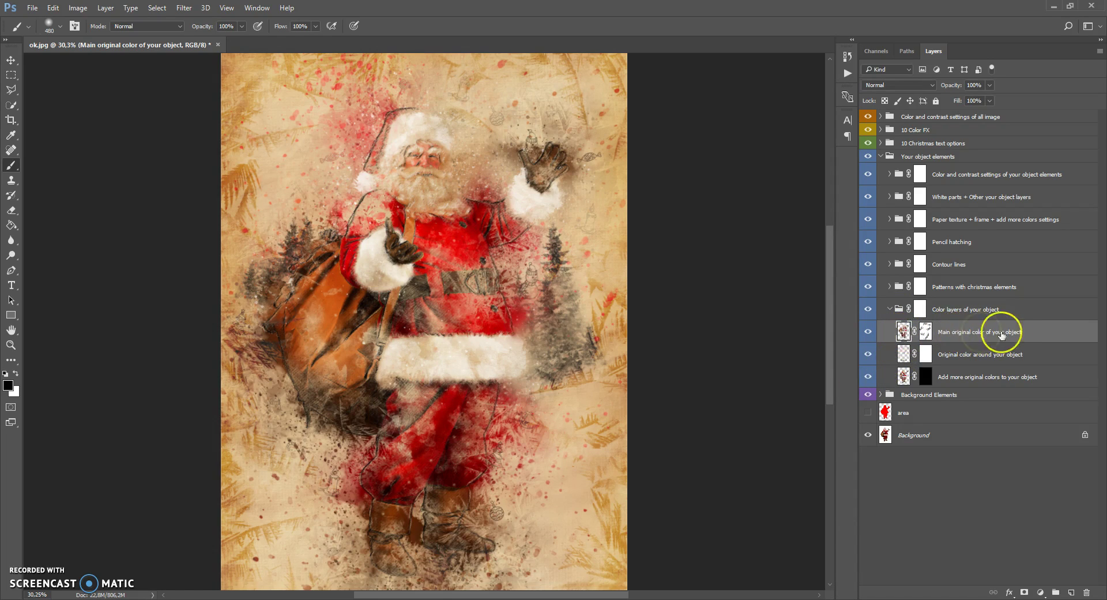
left_click(868, 335)
left_click(869, 337)
left_click(869, 339)
left_click(870, 340)
left_click(869, 357)
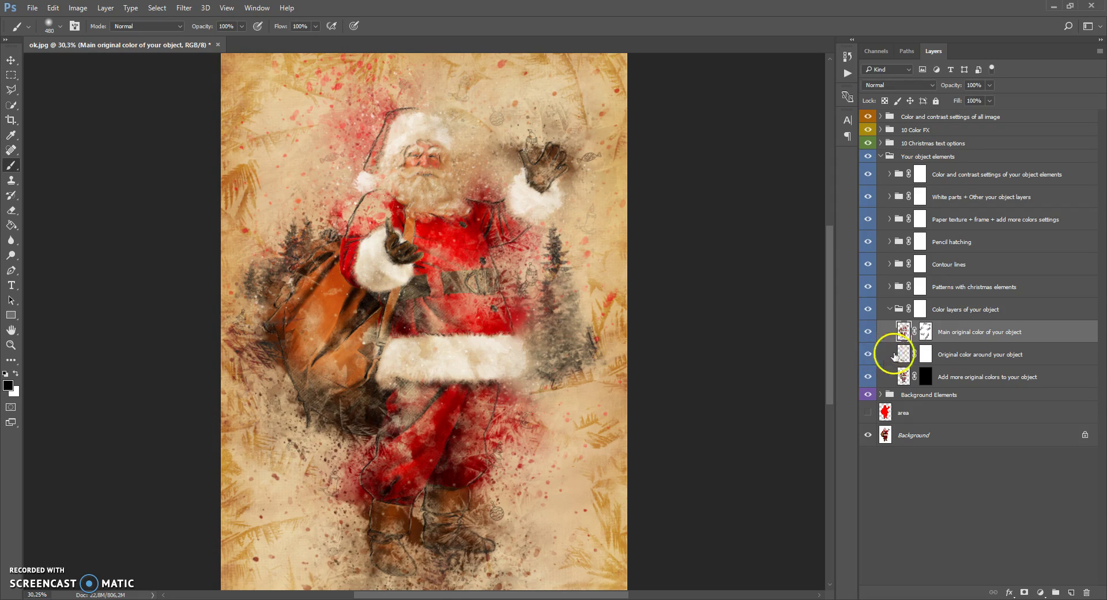
Examine the layer masks of Main original color of your object and Original color around your object by selecting them in turn
left_click(925, 336)
left_click(927, 354)
left_click(925, 338)
left_click(925, 353)
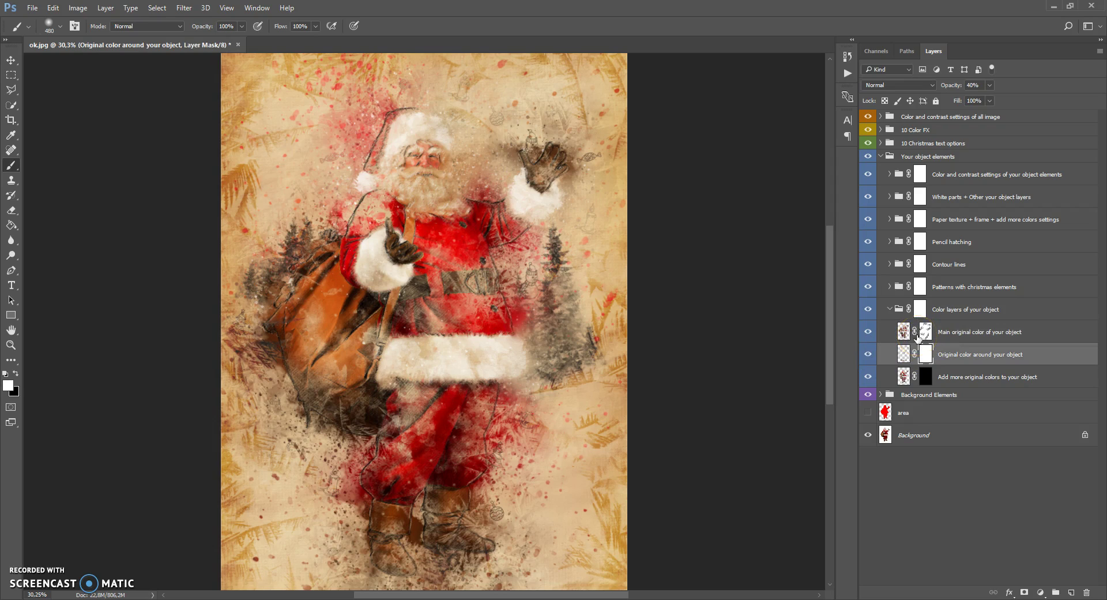
left_click(926, 335)
left_click(927, 353)
left_click(928, 335)
left_click(927, 353)
Paint white on the mask of Add more original colors to your object over Santa's face, coat, sack and trousers
left_click(931, 376)
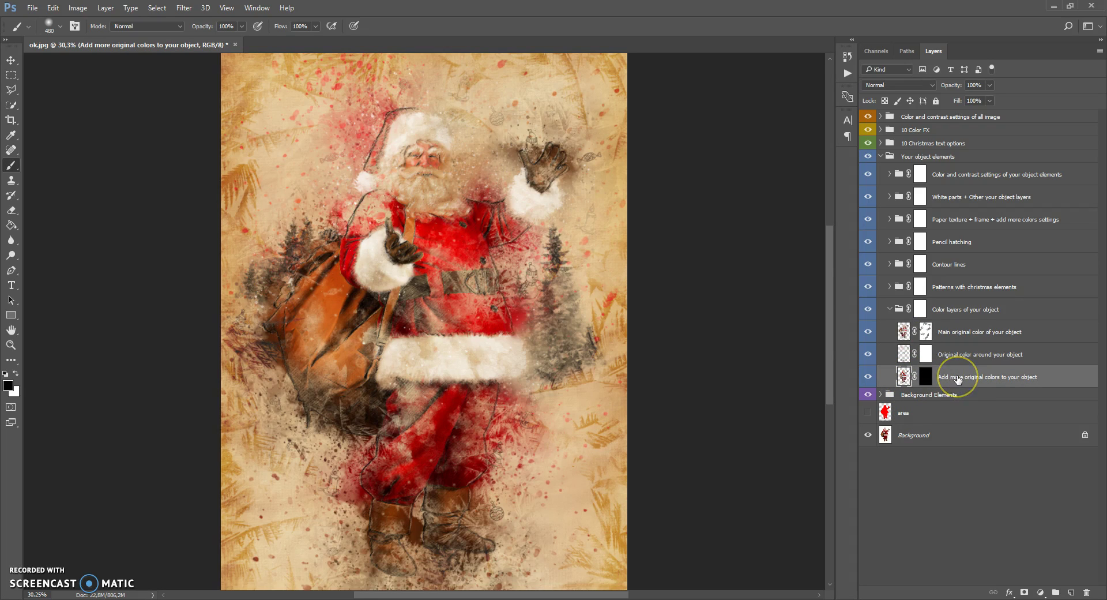
left_click(904, 376)
left_click(924, 375)
key("x")
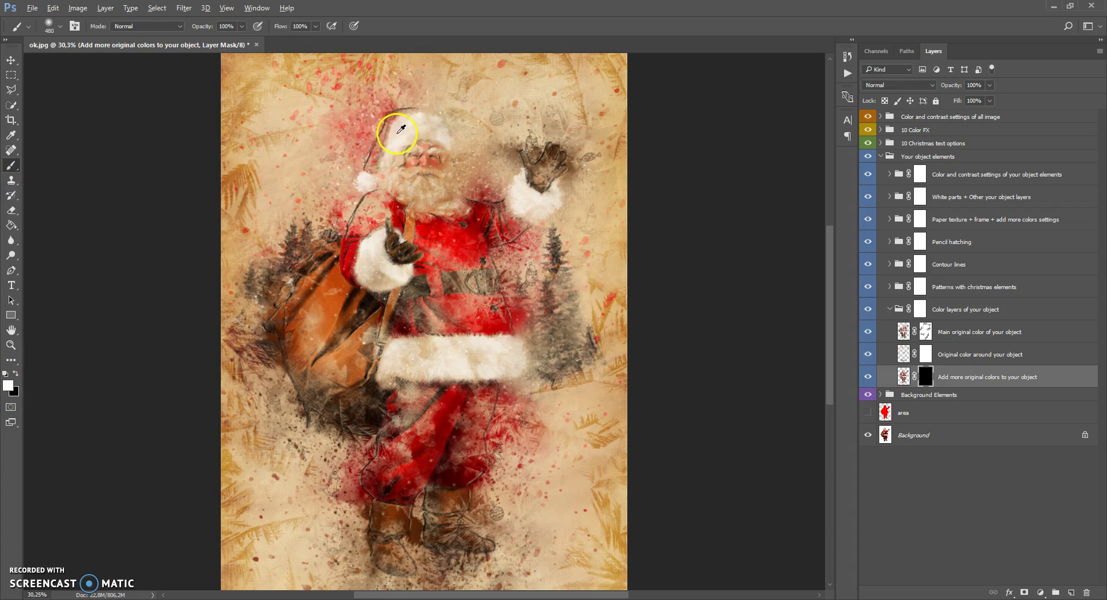
scroll(396, 132, "up", 2)
mouse_move(406, 171)
left_mouse_down()
mouse_move(482, 259)
mouse_move(576, 185)
mouse_move(513, 358)
mouse_move(456, 424)
left_mouse_up()
scroll(450, 462, "down", 2)
scroll(447, 403, "up", 1)
mouse_move(352, 307)
left_mouse_down()
mouse_move(289, 294)
mouse_move(311, 230)
left_mouse_up()
scroll(311, 230, "up", 2)
left_click_drag(426, 353, 454, 398)
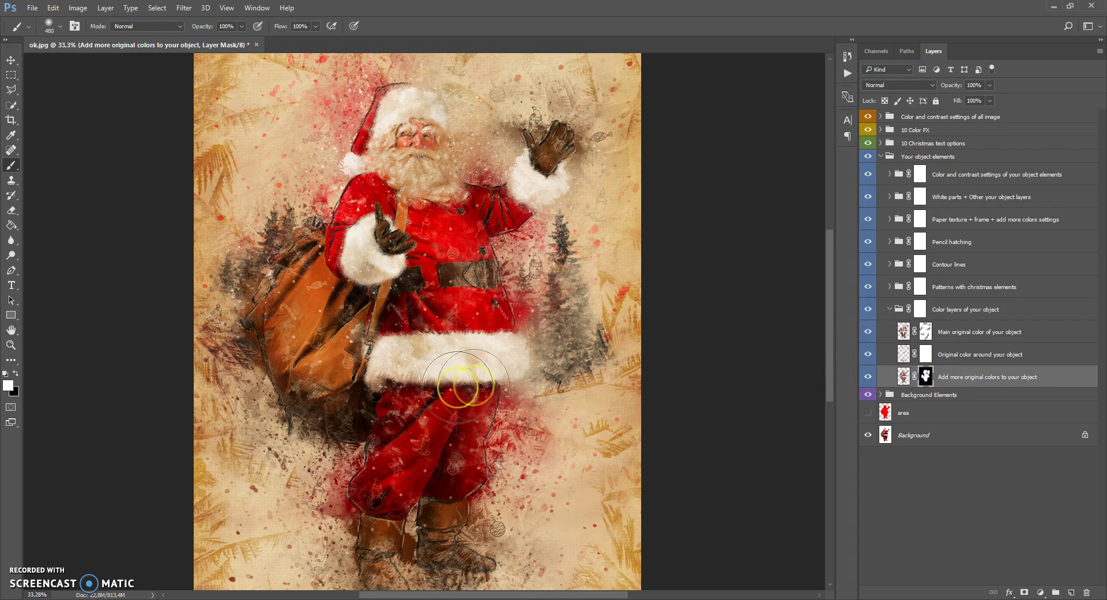
Paint black on the mask of Add more original colors to your object over Santa's coat, sack, trousers and waving glove
left_click(904, 381)
left_click(926, 376)
key("x")
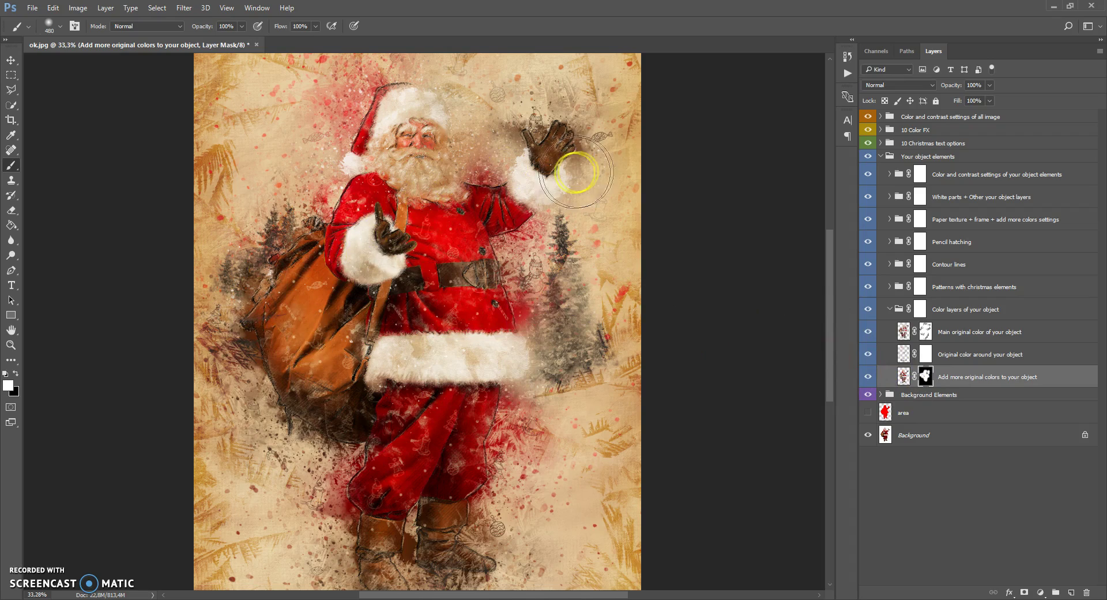
scroll(444, 299, "down", 1)
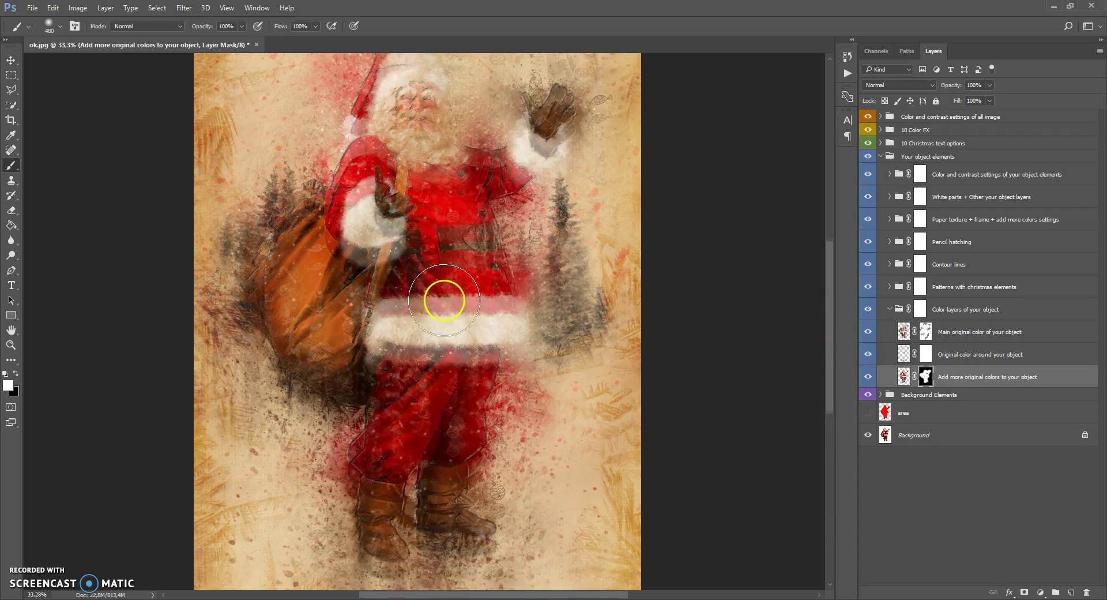
scroll(459, 274, "up", 1)
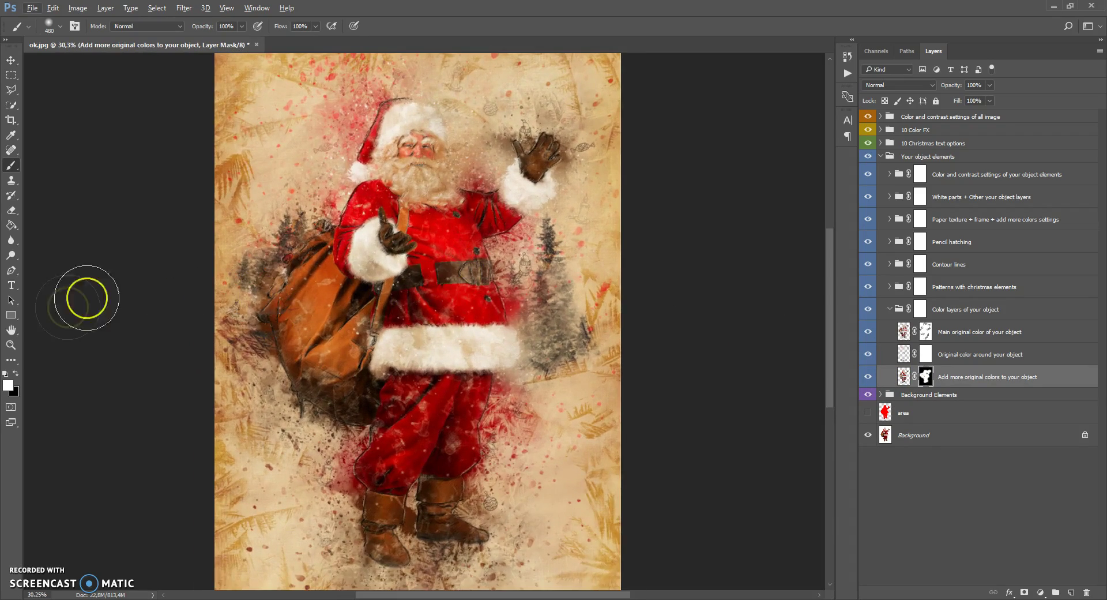
left_click(15, 375)
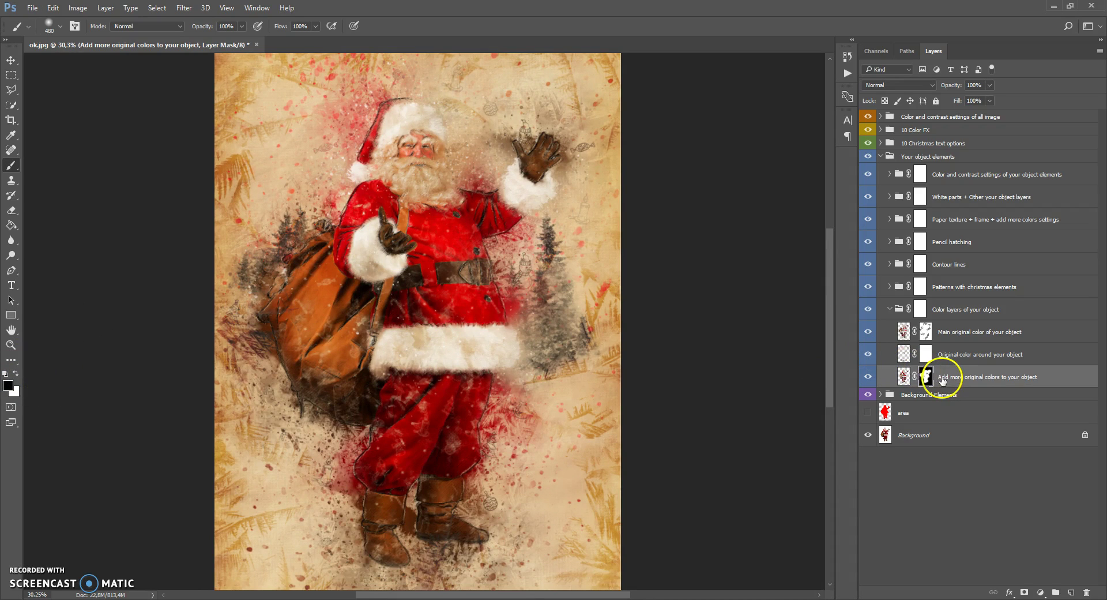
mouse_move(469, 291)
left_mouse_down()
mouse_move(507, 276)
mouse_move(499, 234)
mouse_move(426, 259)
mouse_move(487, 182)
mouse_move(376, 155)
mouse_move(296, 228)
mouse_move(320, 315)
mouse_move(338, 308)
mouse_move(388, 339)
mouse_move(403, 456)
mouse_move(365, 529)
mouse_move(440, 509)
mouse_move(390, 415)
mouse_move(379, 267)
mouse_move(359, 253)
mouse_move(353, 157)
mouse_move(446, 134)
mouse_move(306, 417)
mouse_move(294, 342)
mouse_move(625, 235)
mouse_move(519, 198)
mouse_move(542, 161)
left_mouse_up()
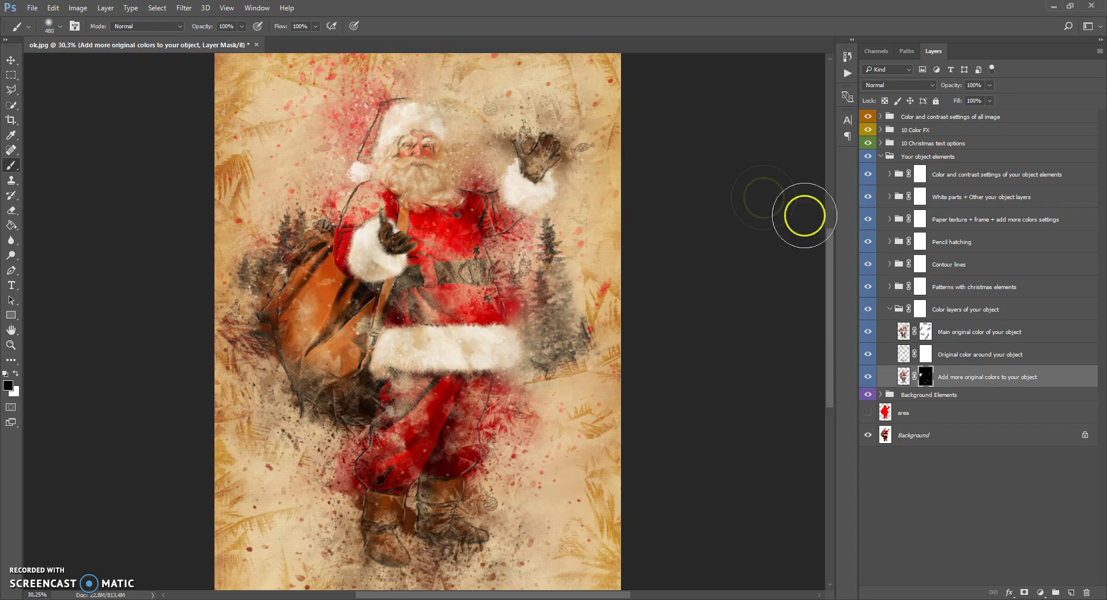
Collapse the Color layers of your object group and expand the Patterns with christmas elements group
left_click(871, 313)
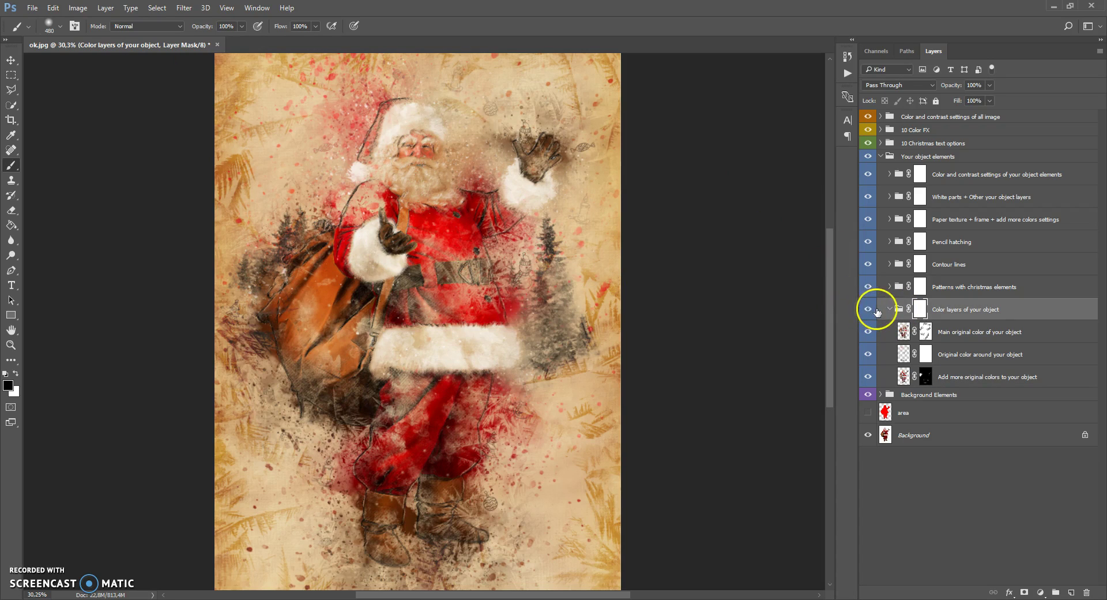
left_click(890, 309)
left_click(893, 287)
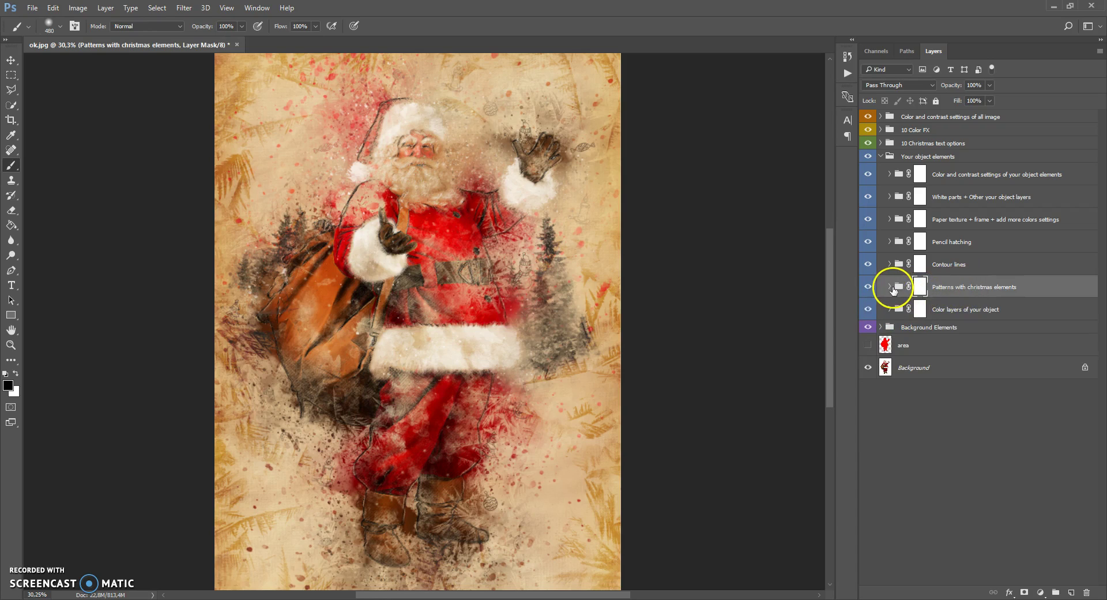
left_click(889, 286)
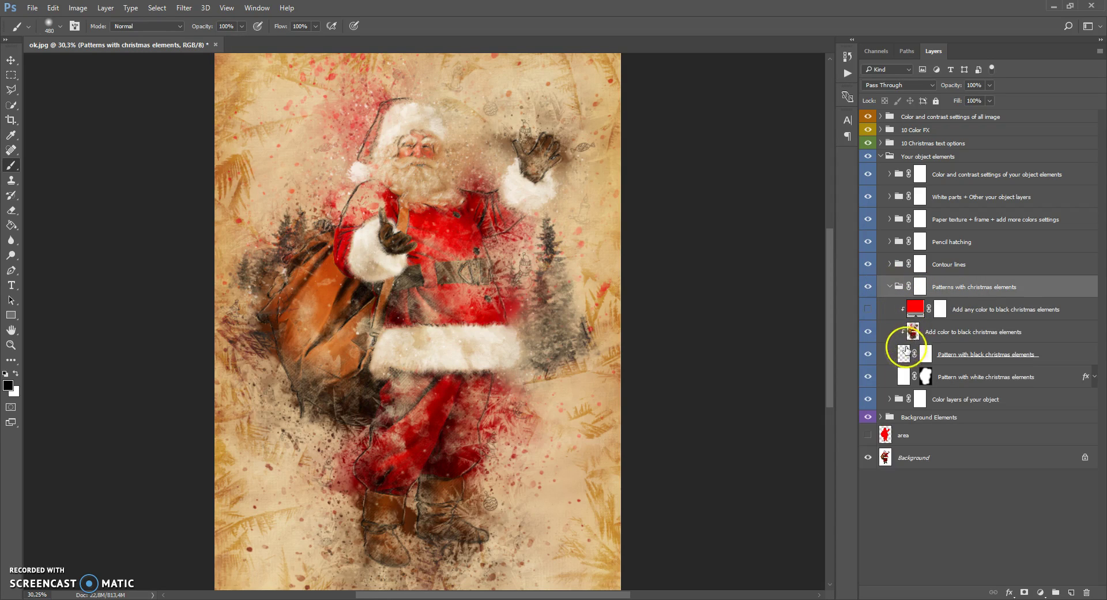
Examine the black and white Christmas pattern layers and toggle the visibility of Add color to black christmas elements
left_click(907, 352)
left_click(905, 373)
left_click(906, 353)
left_click(906, 374)
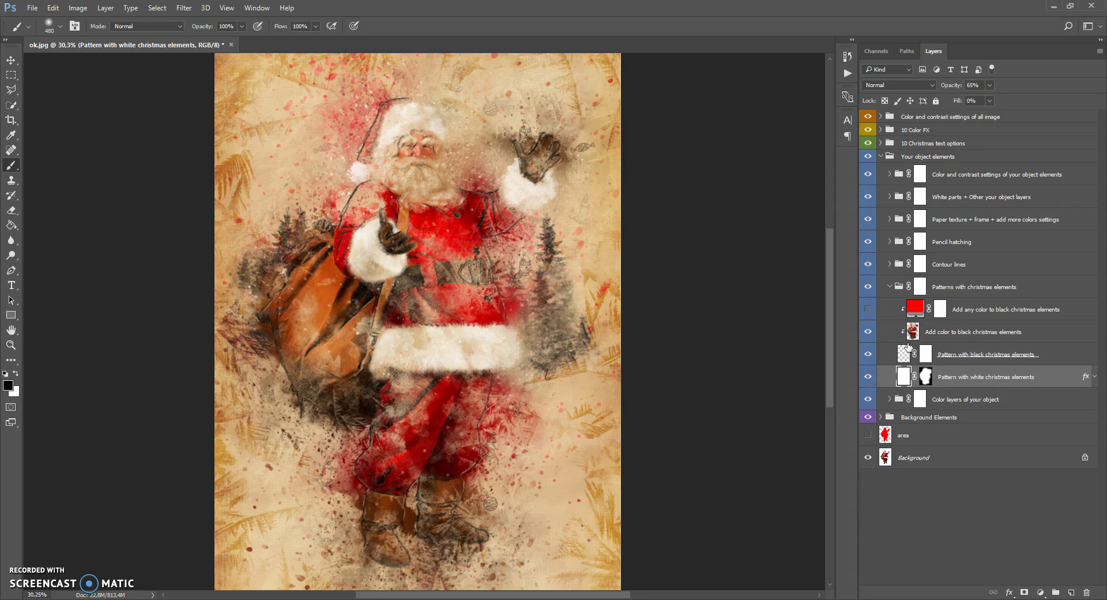
left_click(903, 352)
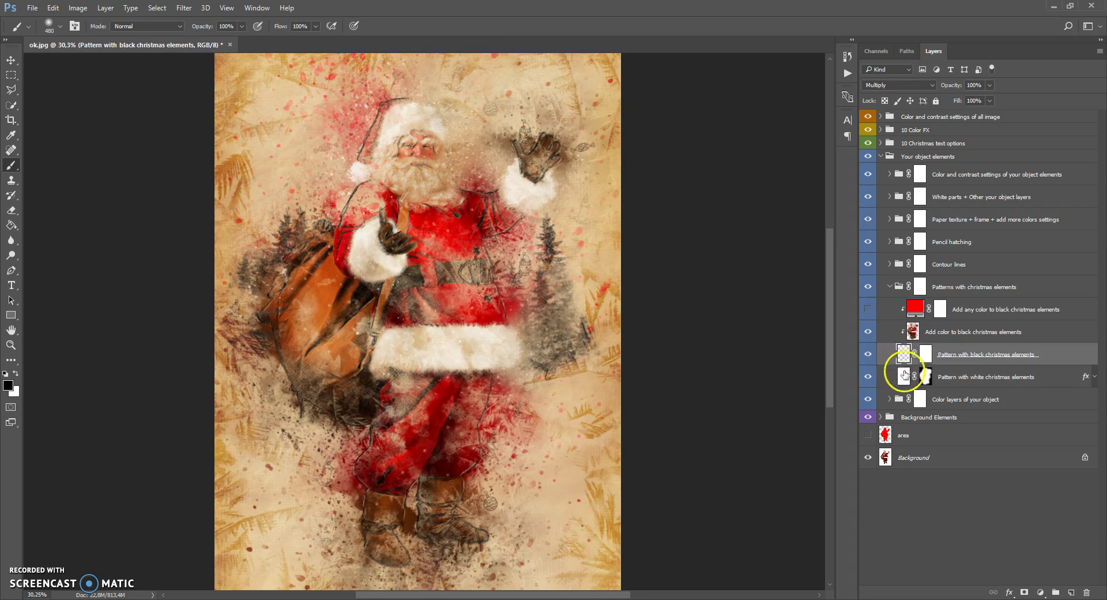
left_click(912, 333)
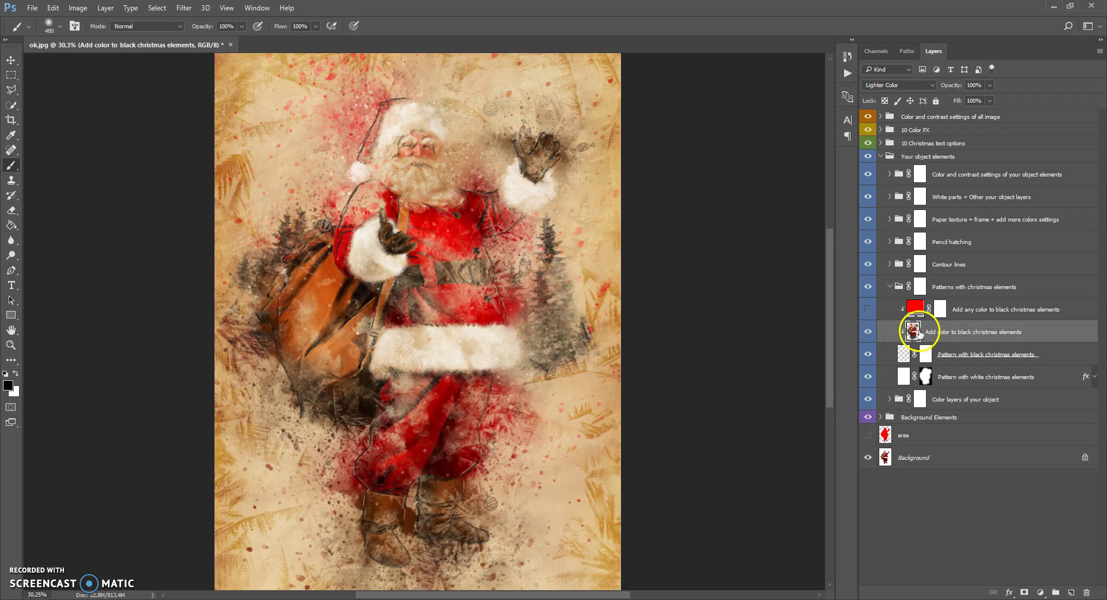
left_click(866, 333)
left_click(866, 333)
Show Add any color to black christmas elements, try other fill colours, and toggle the white Christmas pattern's visibility to compare
double_click(915, 306)
left_click_drag(851, 349, 856, 421)
left_click(952, 315)
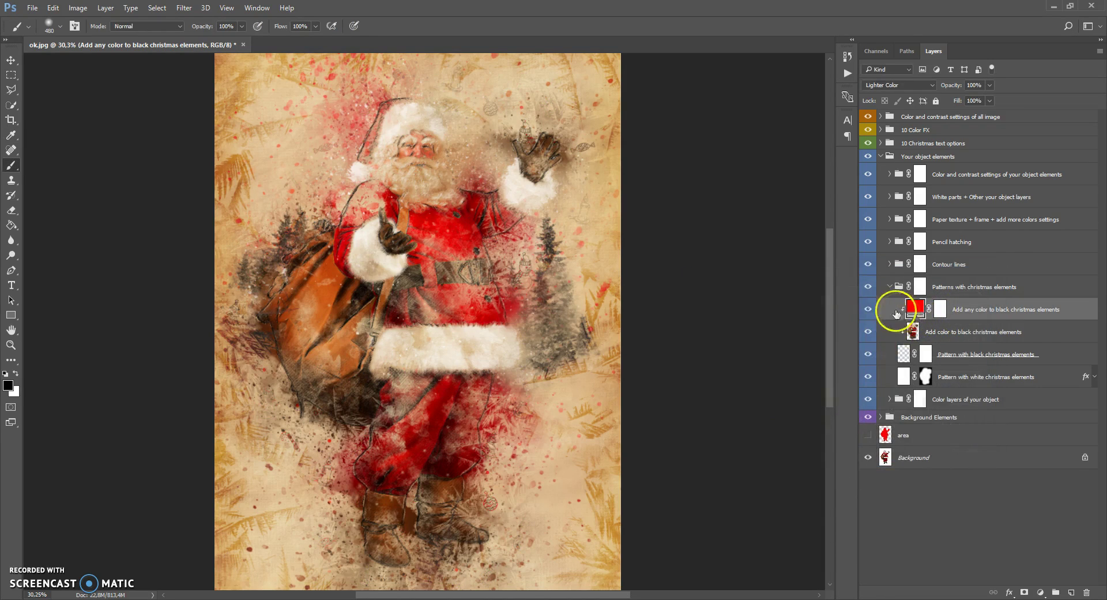
left_click(870, 310)
left_click(869, 378)
left_click(869, 378)
Collapse the Patterns with christmas elements group and expand the Contour lines group
left_click(893, 287)
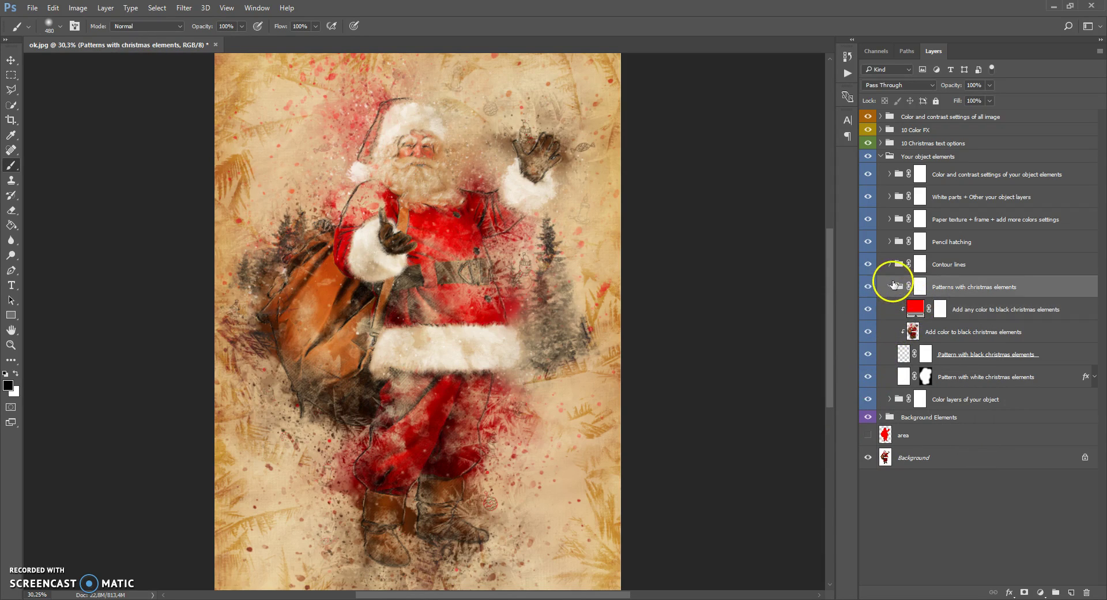
left_click(890, 287)
left_click(890, 264)
left_click(898, 265)
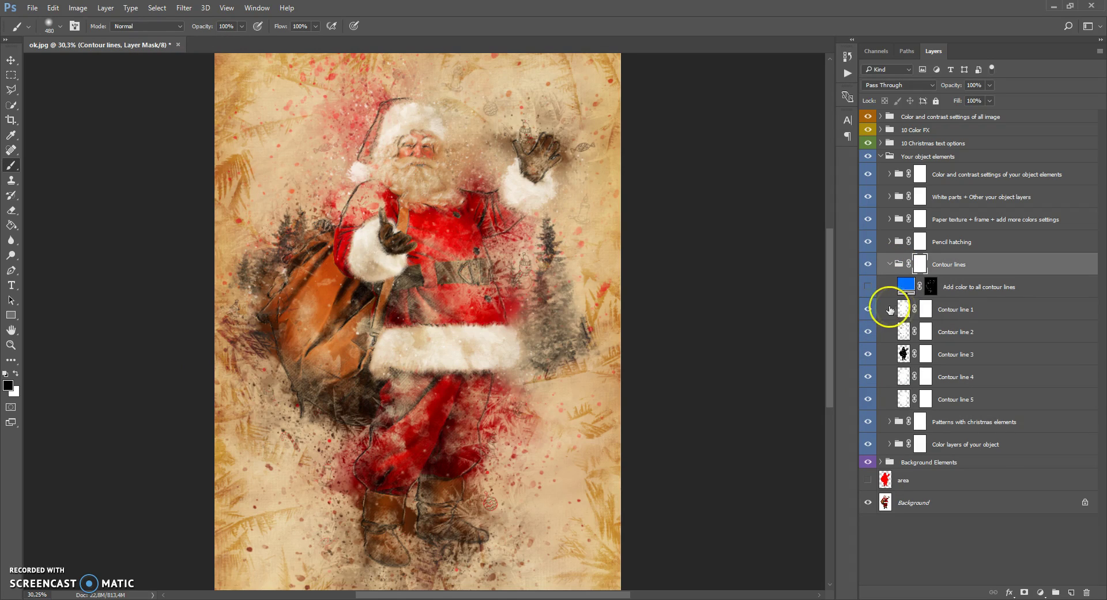
Go through the layers Contour line 1 to Contour line 5 to examine their blend modes and opacities
left_click(904, 309)
left_click(904, 332)
left_click(903, 354)
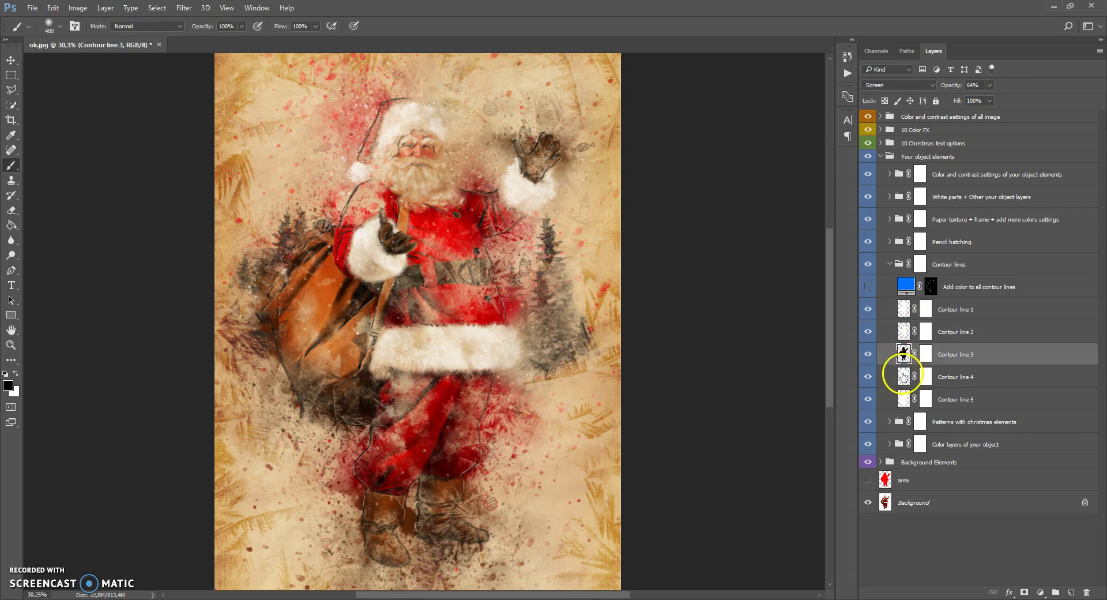
left_click(904, 377)
left_click(905, 399)
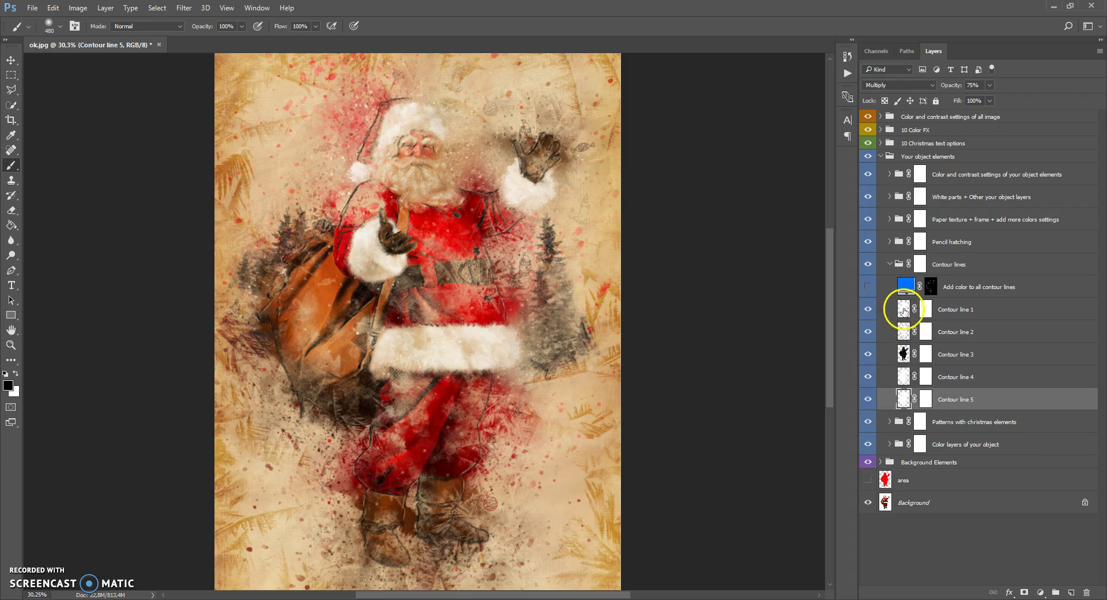
Toggle the visibility of Contour line 2 and Contour line 3 to examine what each contributes, and inspect the group's mask
left_click(868, 332)
left_click(868, 332)
left_click(870, 355)
left_click(869, 355)
left_click(921, 264)
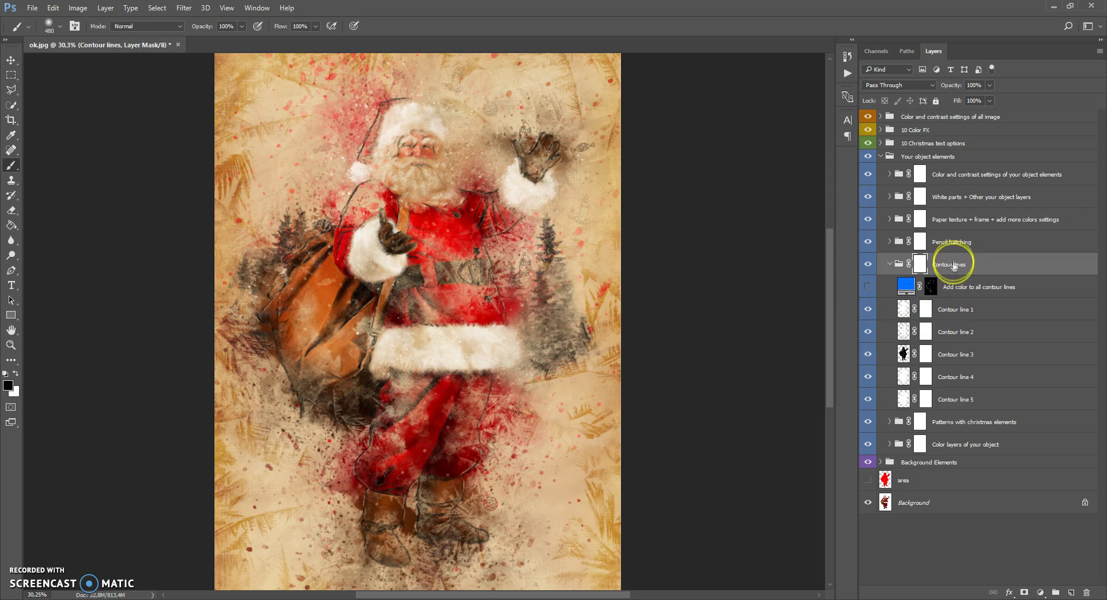
left_click(906, 330)
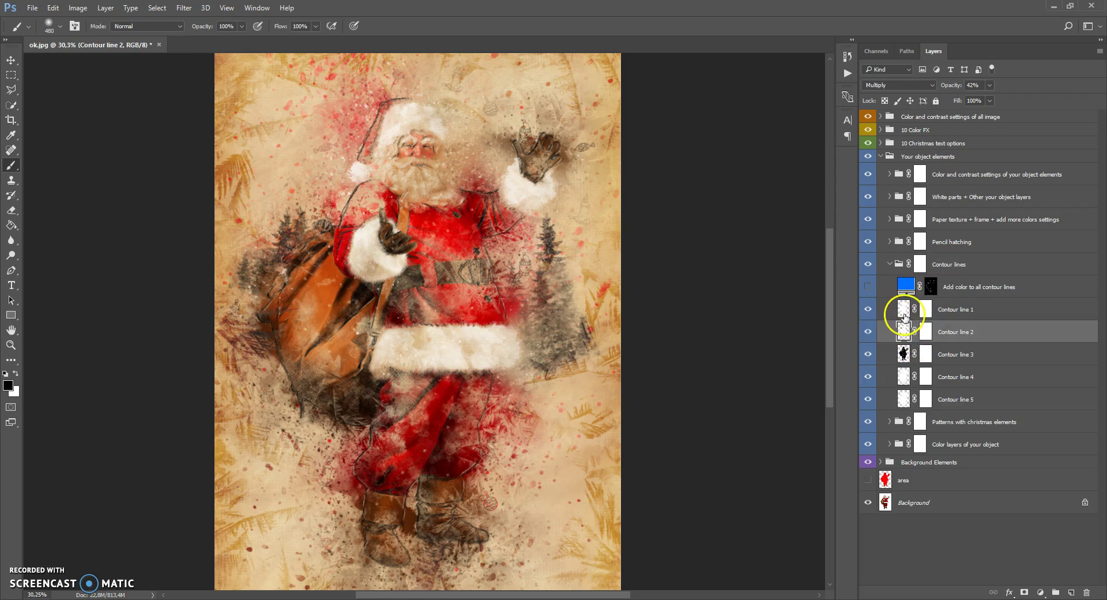
left_click(906, 314)
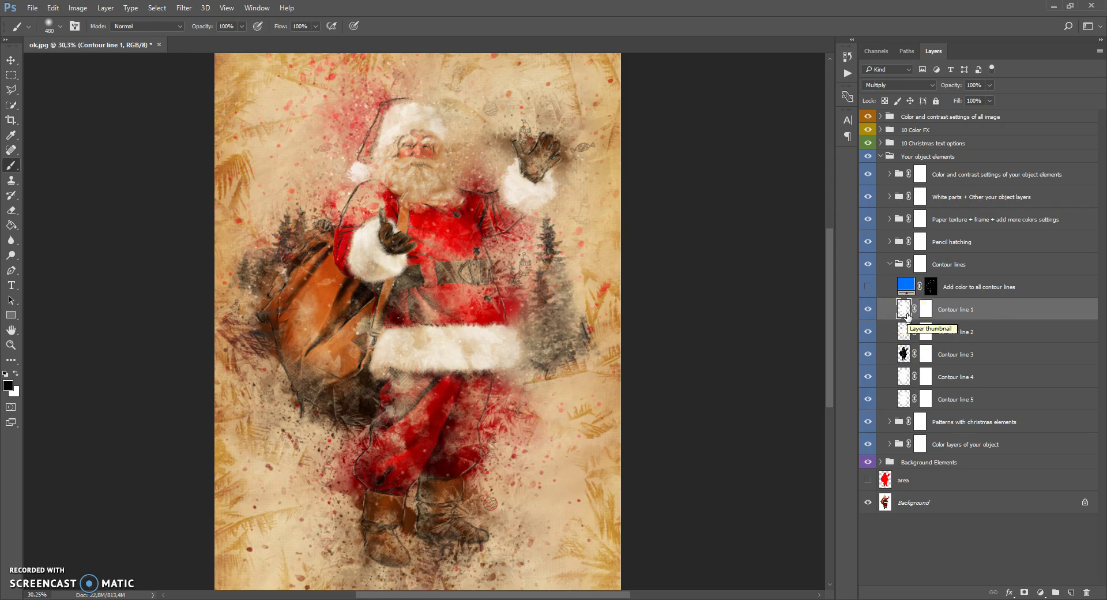
Try black and green 05ffa4 as the fill colour of Add color to all contour lines with the layer shown
left_click(906, 286)
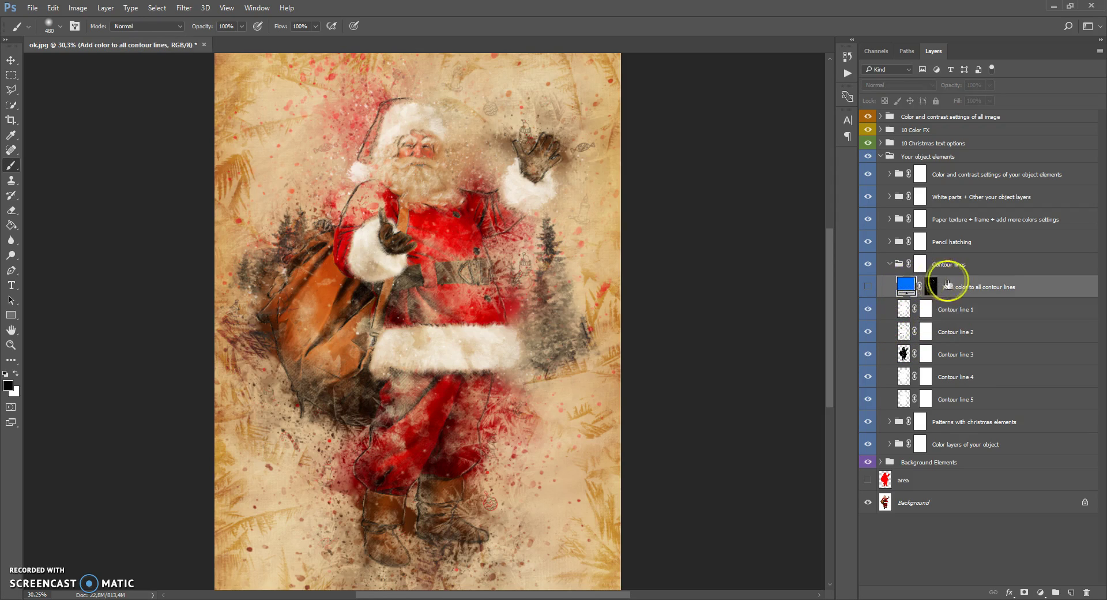
left_click(868, 287)
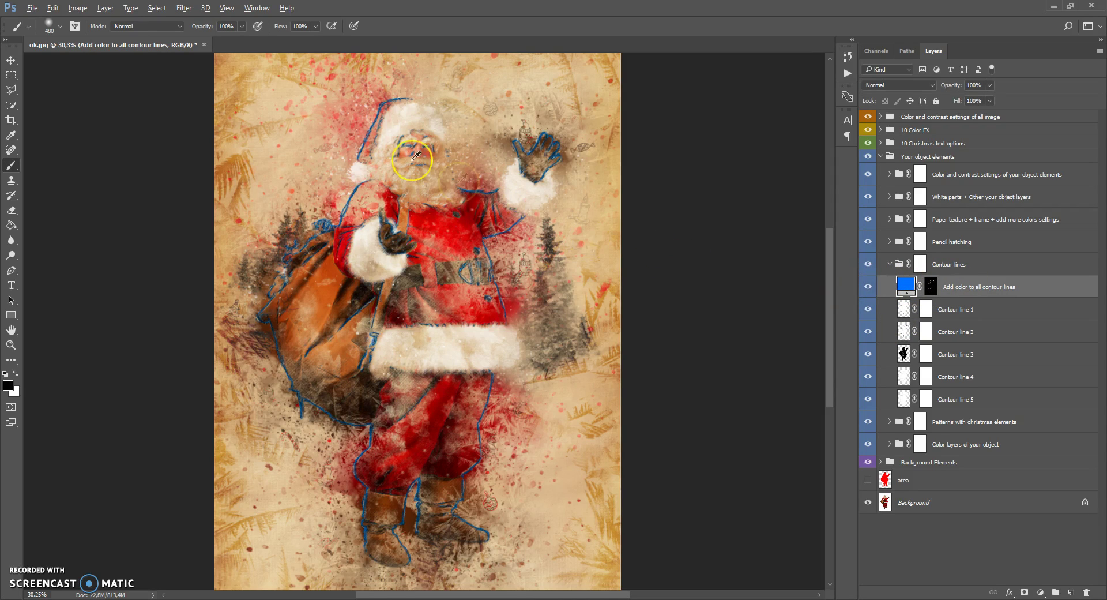
scroll(415, 149, "up", 3)
mouse_move(832, 228)
left_mouse_down()
mouse_move(835, 196)
mouse_move(839, 219)
left_mouse_up()
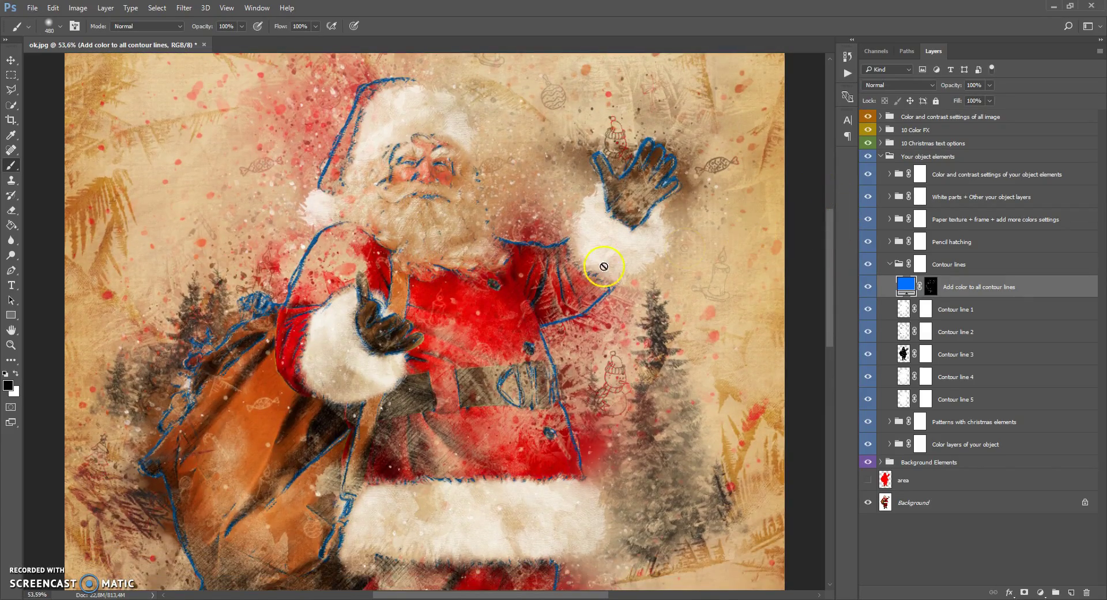
double_click(907, 285)
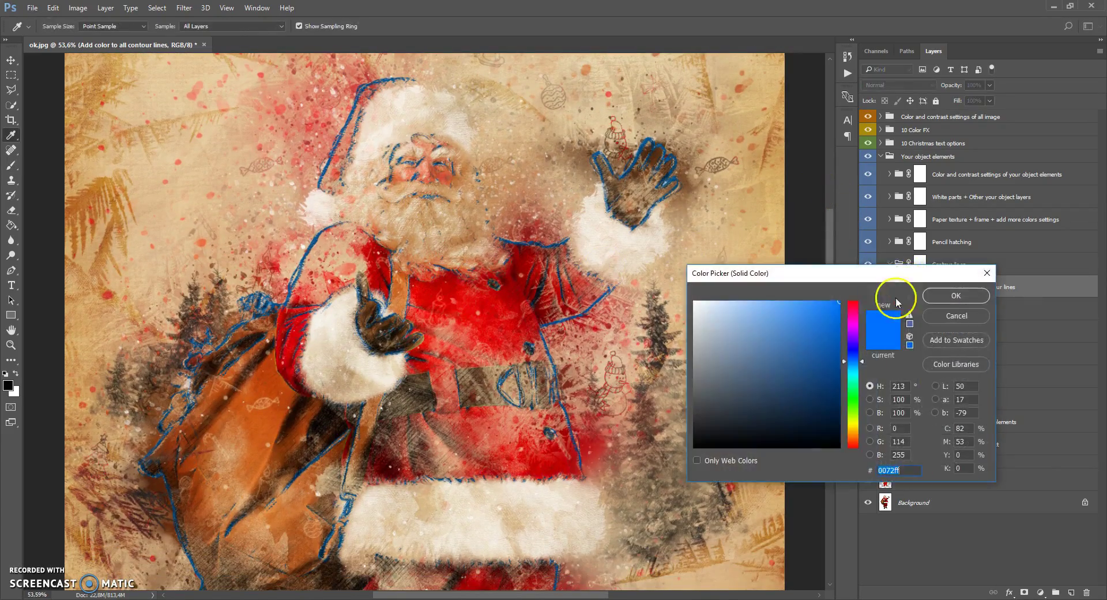
mouse_move(858, 316)
left_mouse_down()
mouse_move(860, 449)
mouse_move(848, 319)
left_mouse_up()
left_click_drag(755, 306, 638, 477)
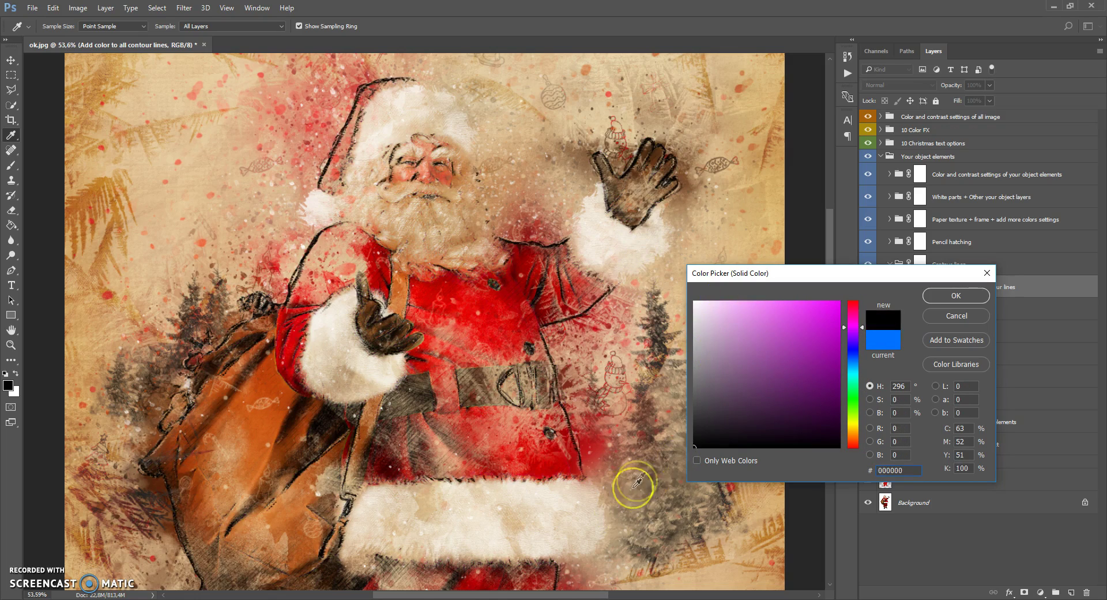
left_click_drag(767, 378, 853, 384)
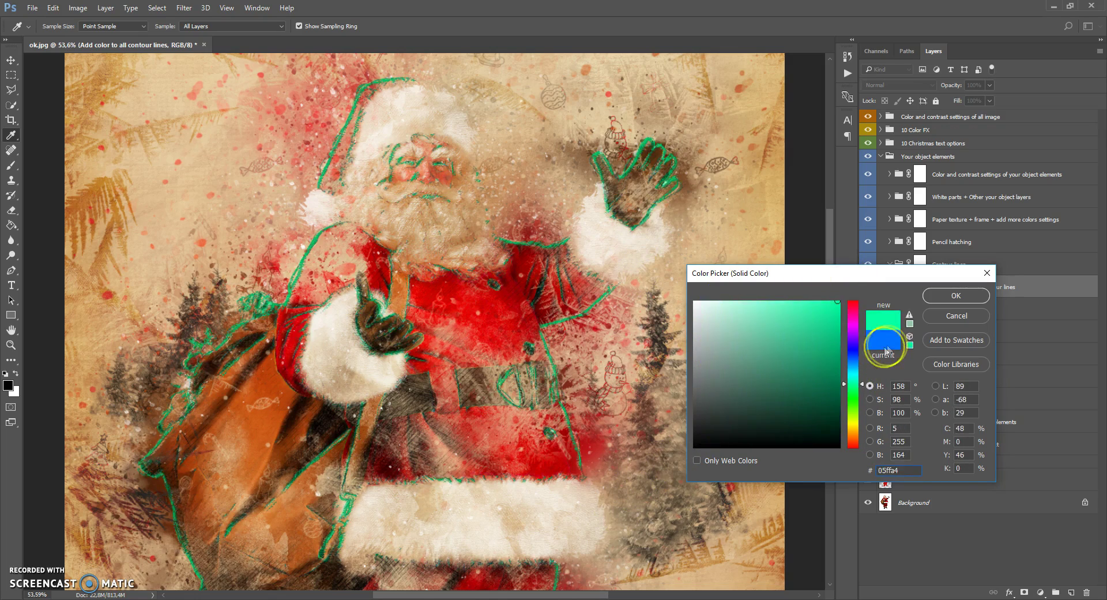
left_click(936, 317)
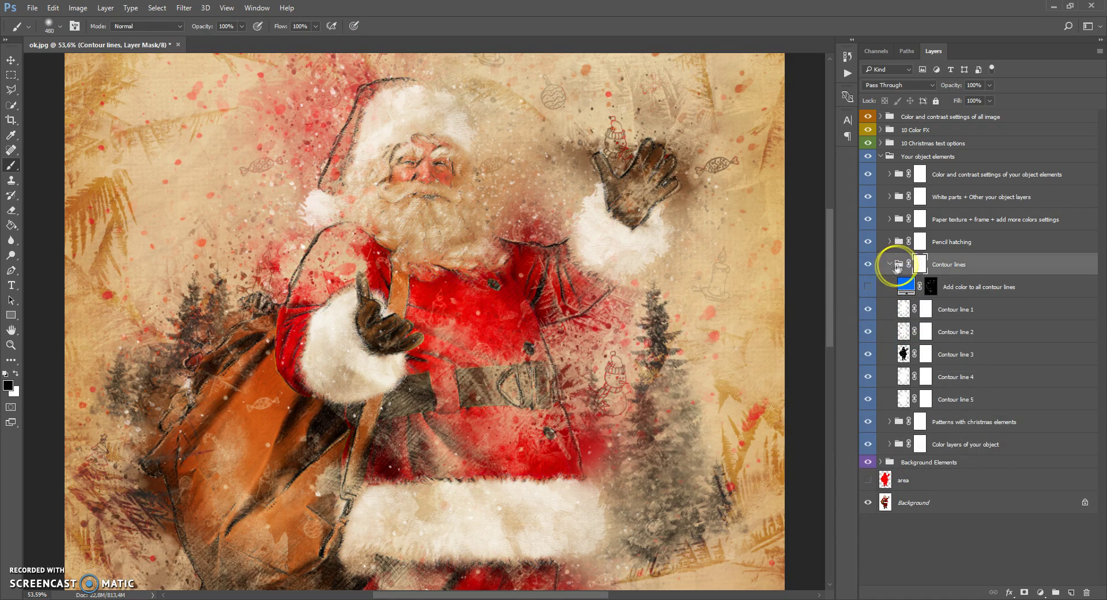
Collapse the Contour lines group and expand the Pencil hatching group
left_click(889, 263)
left_click(889, 243)
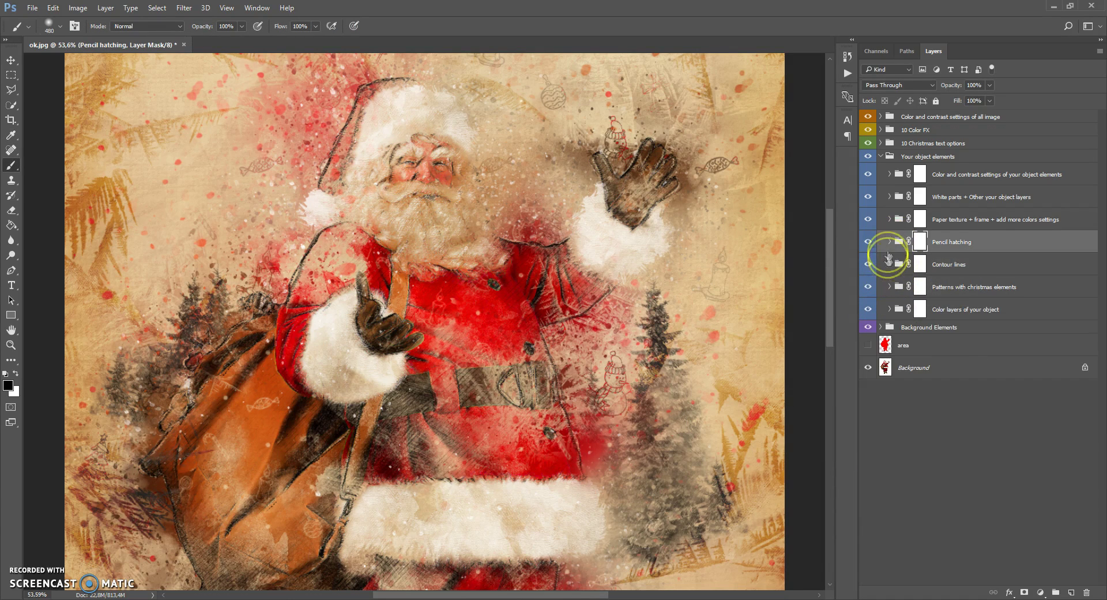
left_click(890, 242)
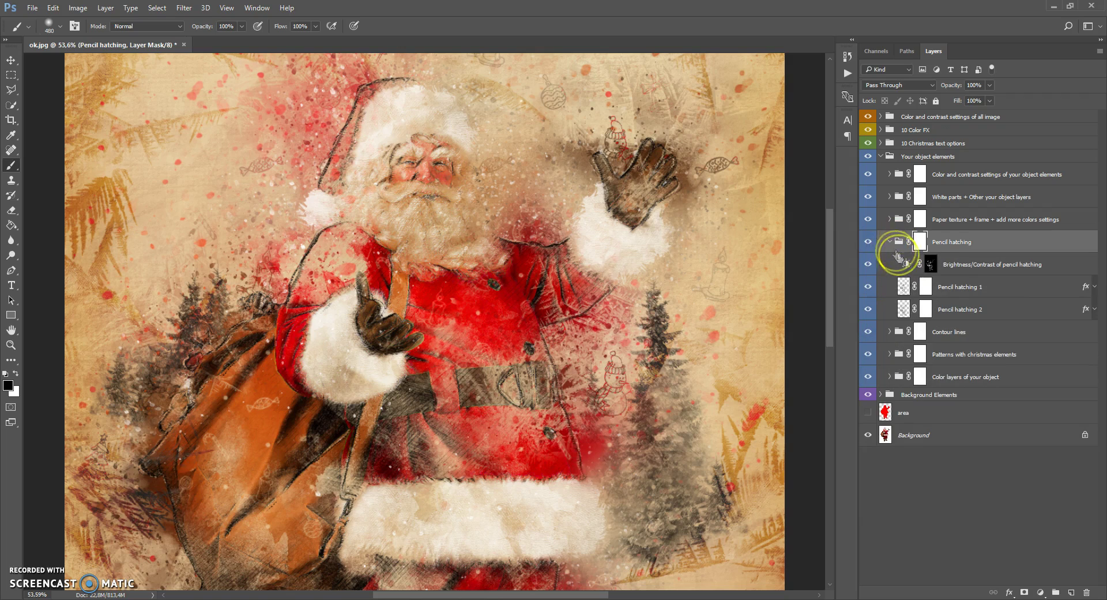
Toggle the visibility of the Pencil hatching 1 and Pencil hatching 2 layers to examine the hatching on Santa
left_click(921, 308)
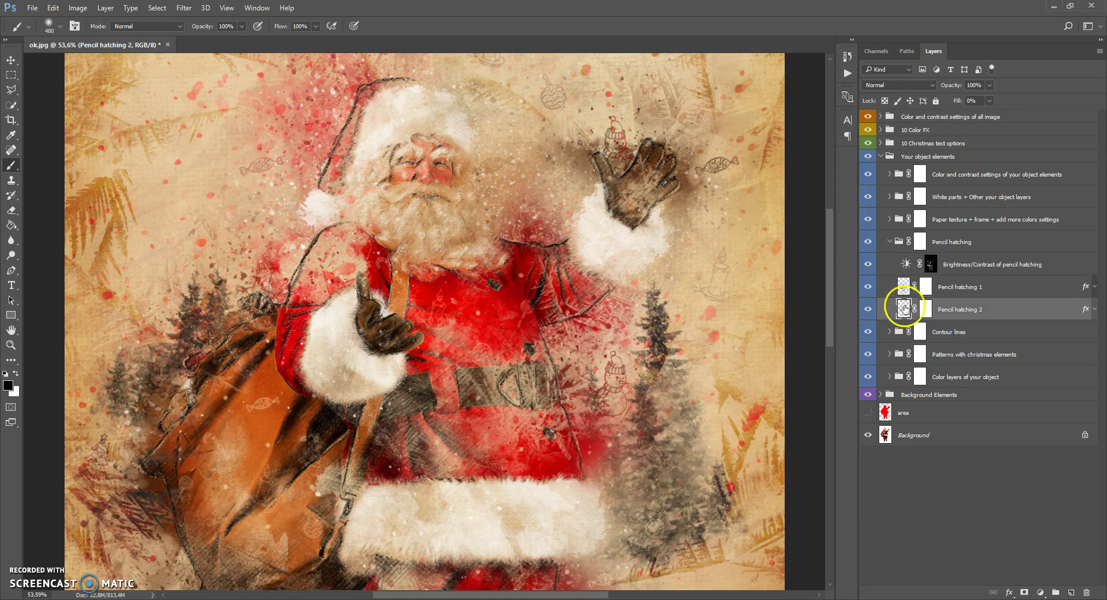
left_click(870, 287)
left_click(868, 310)
left_click(869, 310)
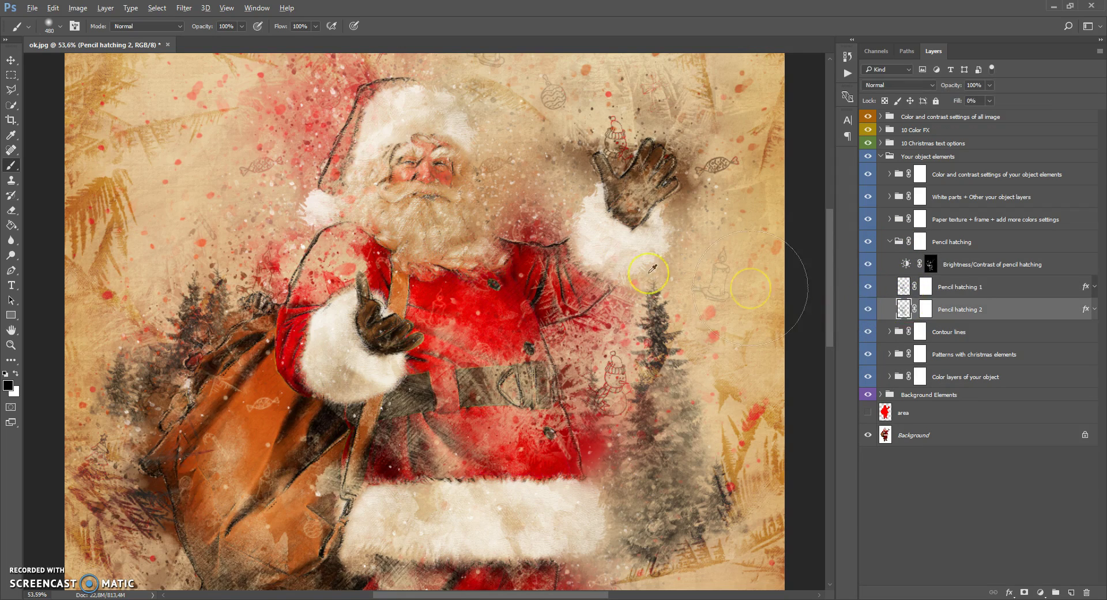
scroll(555, 262, "down", 4)
scroll(557, 258, "up", 1)
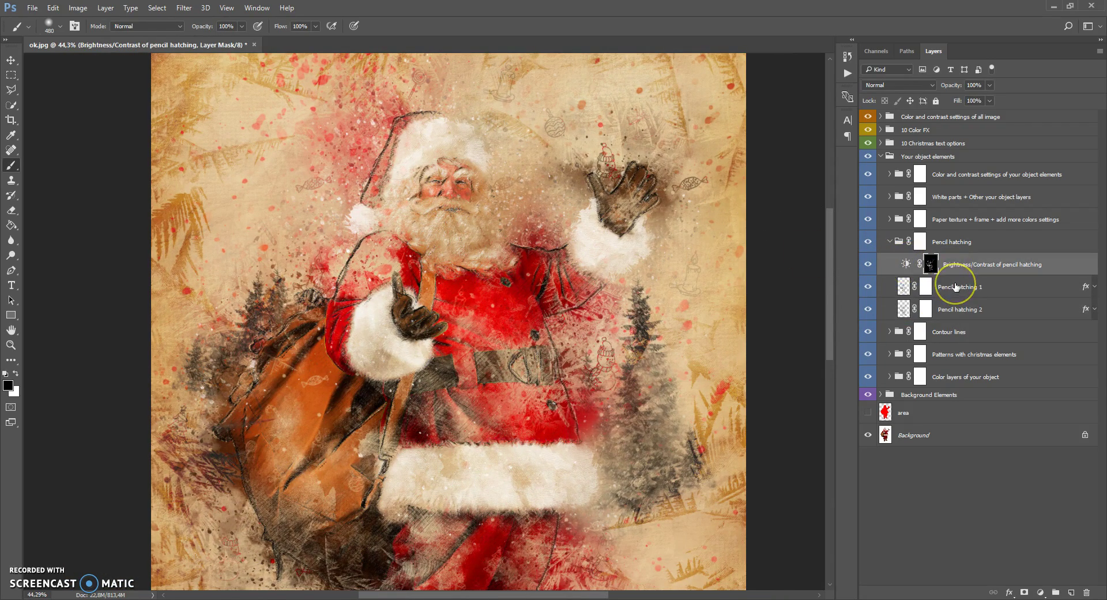
Set the Brightness/Contrast of pencil hatching adjustment to brightness -1 and contrast -50
double_click(906, 264)
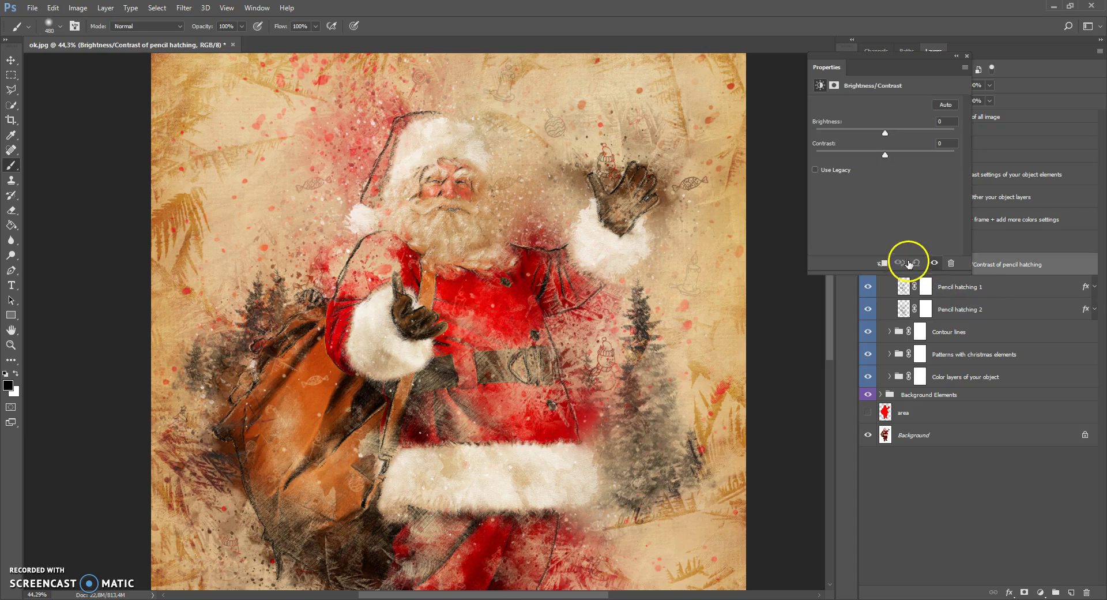
left_click_drag(886, 135, 826, 159)
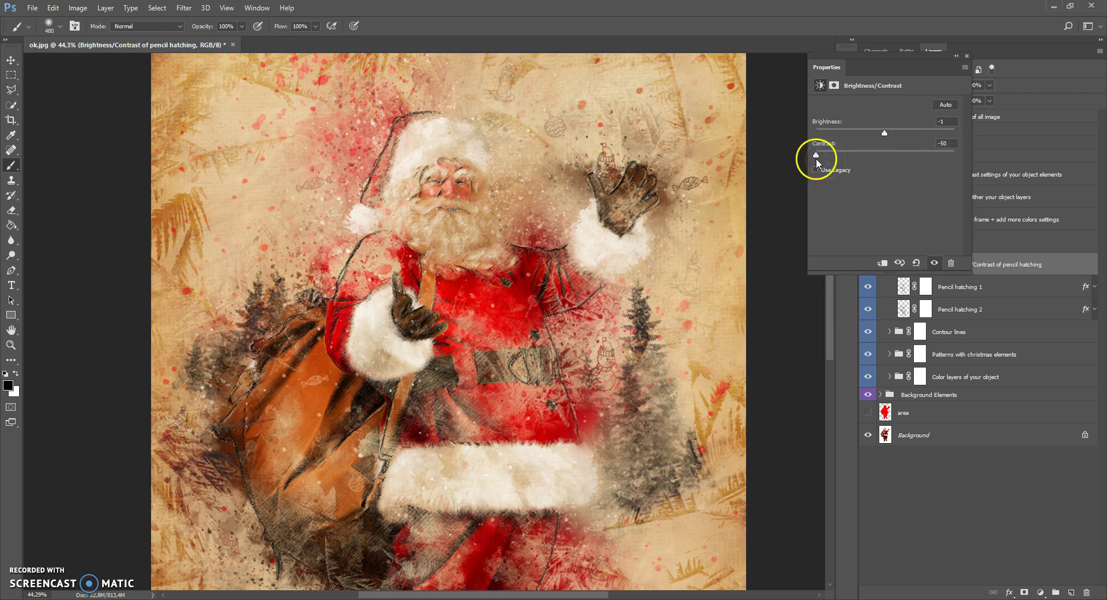
left_click(967, 56)
Collapse the Pencil hatching group and expand the Paper texture + frame + add more colors settings group
left_click(895, 243)
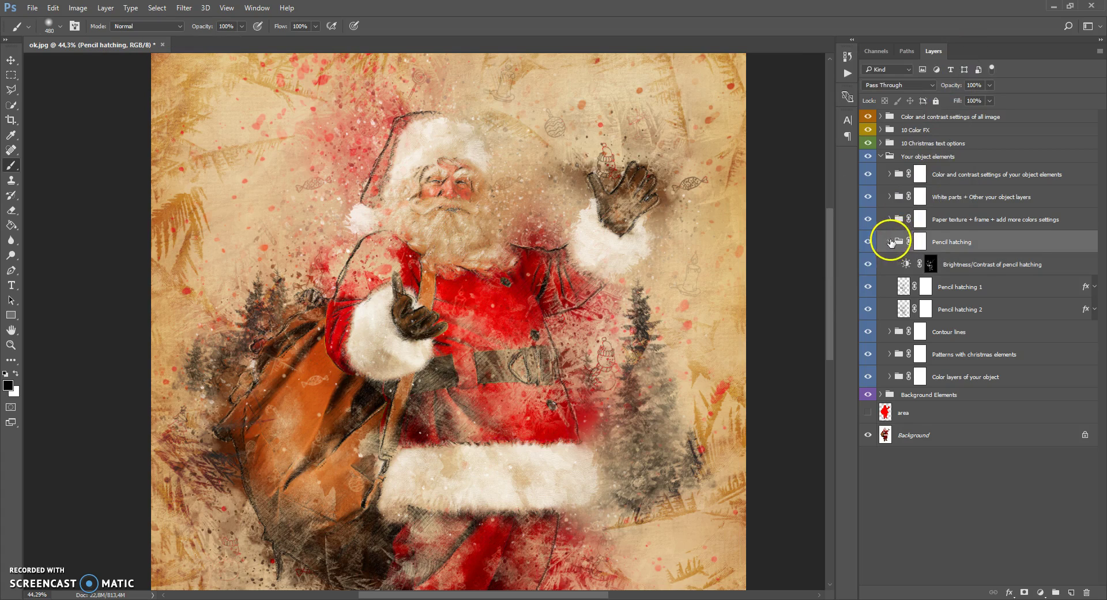
left_click(890, 242)
left_click(893, 220)
left_click(890, 219)
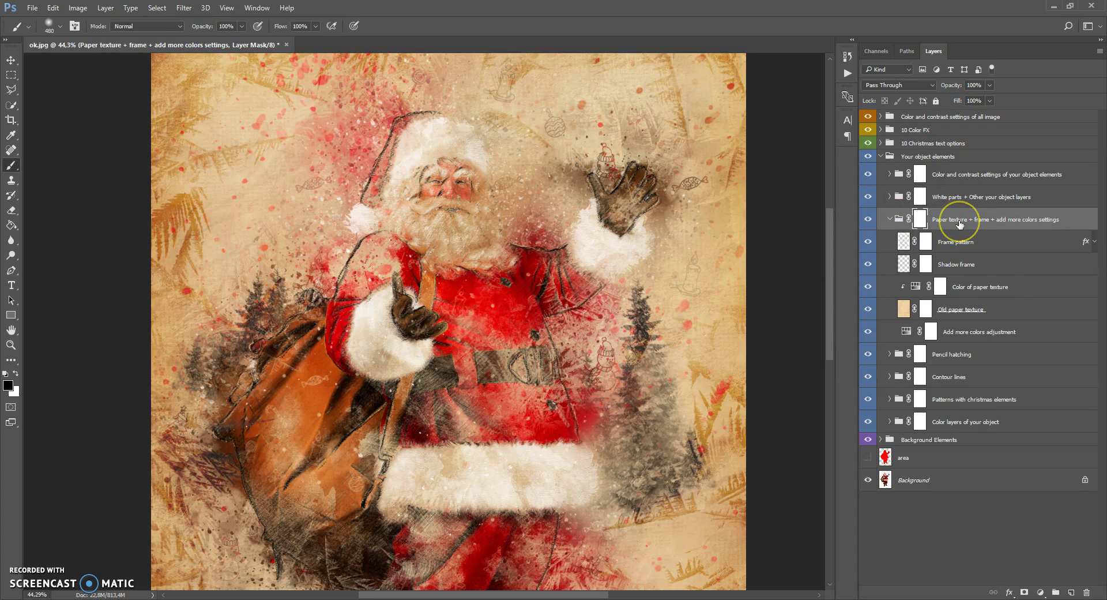
Toggle the visibility of the Add more colors adjustment layer and adjust its color settings
left_click(1010, 221)
left_click(981, 332)
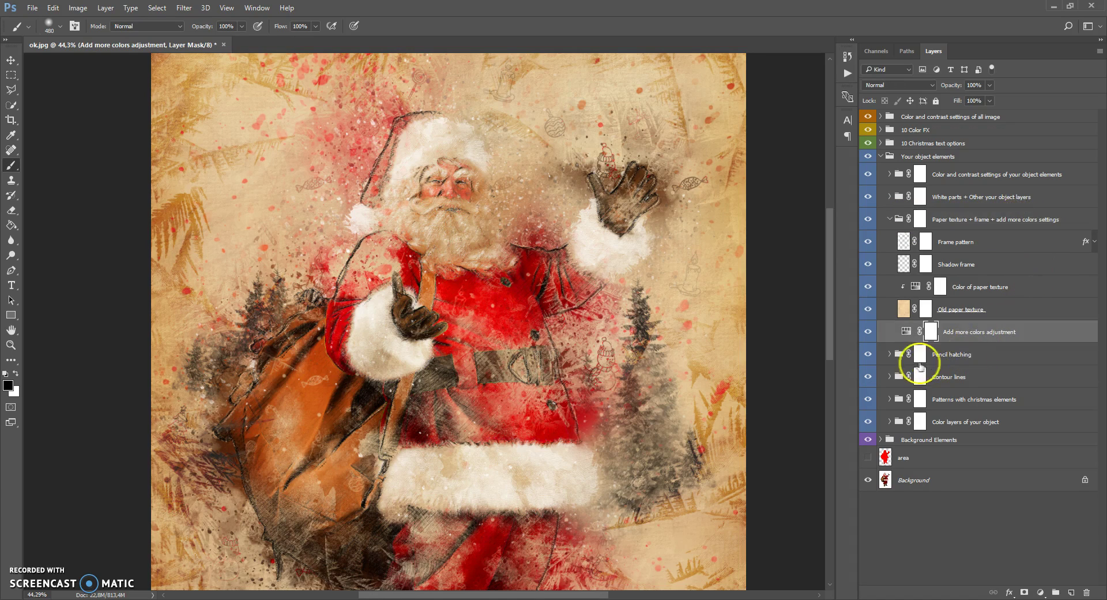
left_click(868, 332)
left_click(868, 333)
double_click(905, 331)
mouse_move(886, 165)
left_mouse_down()
mouse_move(906, 169)
mouse_move(833, 172)
mouse_move(937, 177)
mouse_move(898, 180)
left_mouse_up()
left_click(967, 55)
Toggle the visibility of the Old paper texture layer to examine its effect on the whole image
left_click(905, 314)
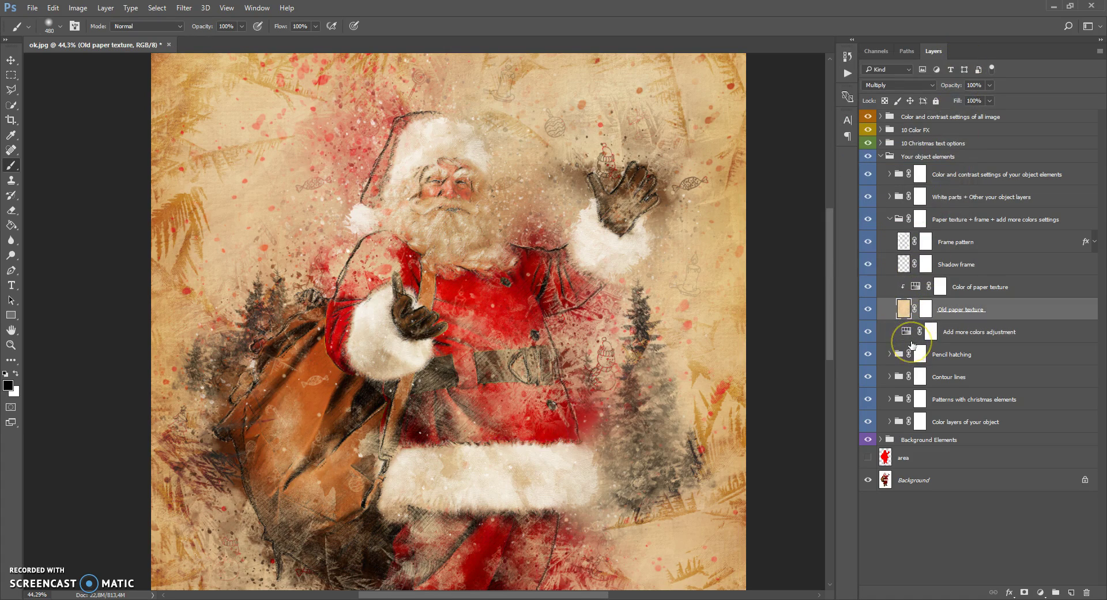
left_click(869, 310)
left_click(868, 311)
left_click(869, 310)
left_click(868, 310)
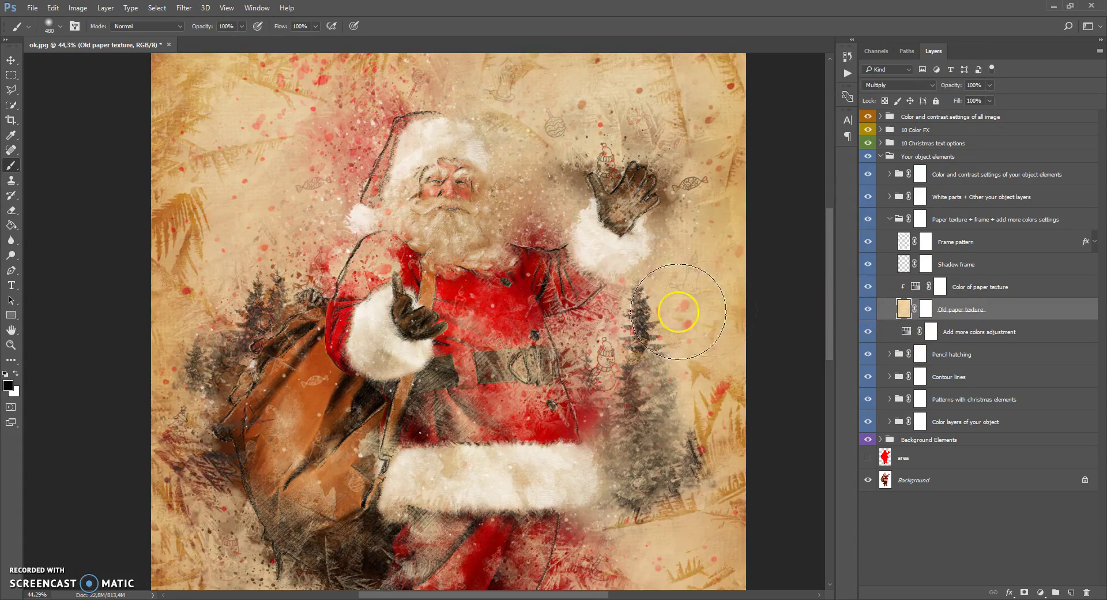
scroll(490, 321, "down", 1)
left_click(11, 59)
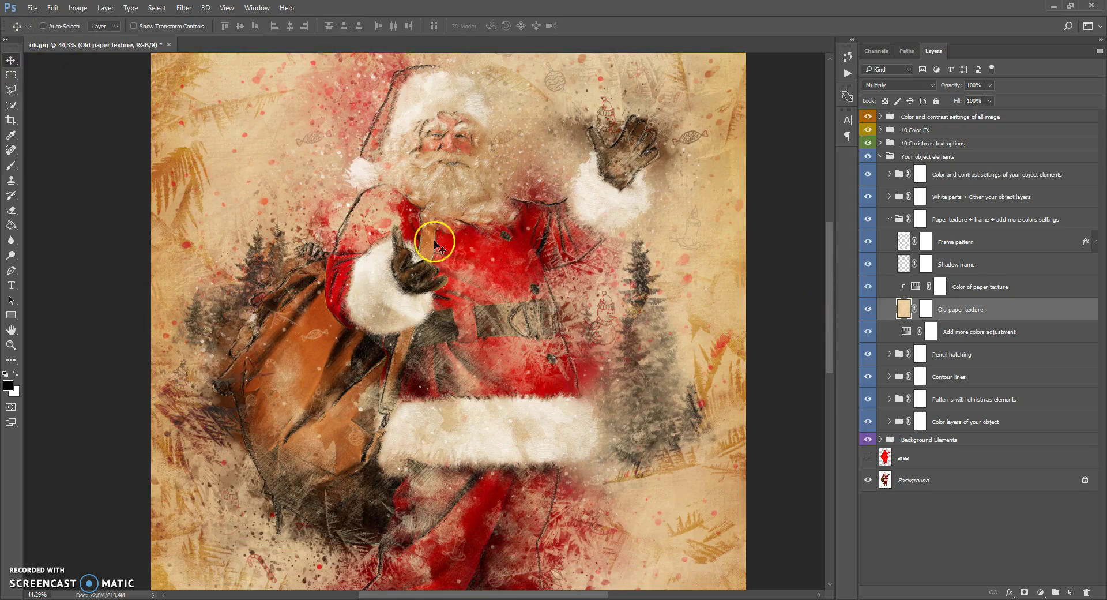
scroll(448, 253, "down", 2)
scroll(448, 253, "down", 2)
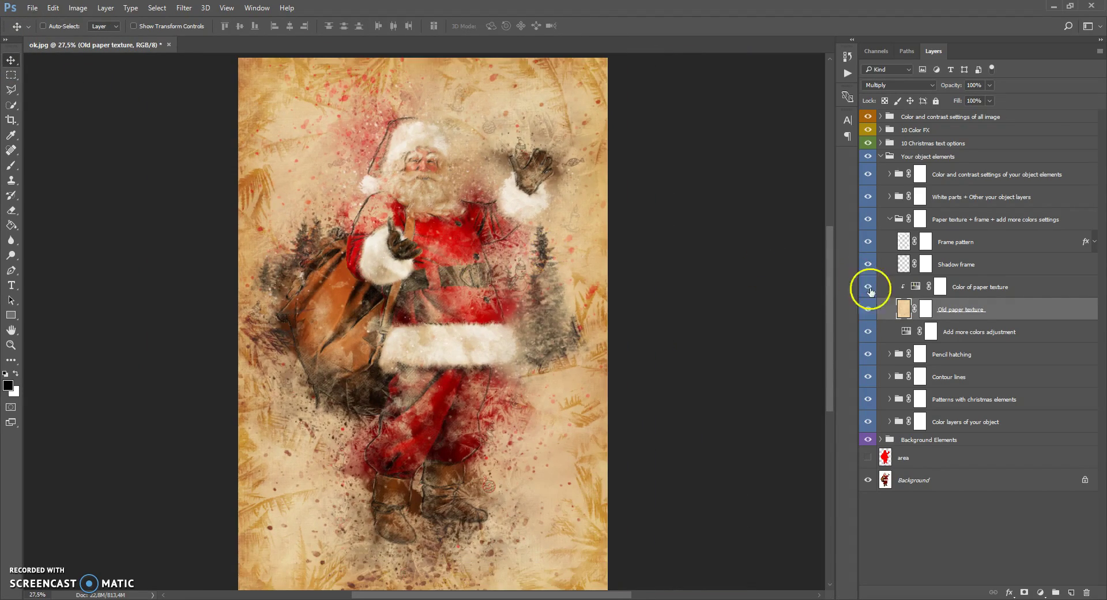
Try out the color settings of the Color of paper texture adjustment
left_click(918, 288)
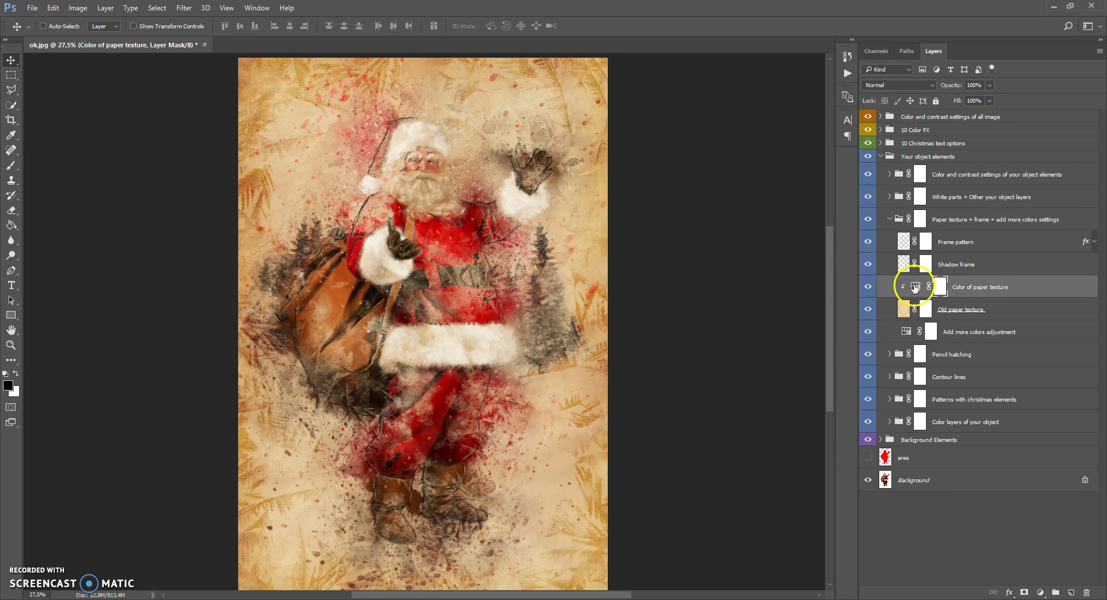
double_click(915, 289)
mouse_move(886, 149)
left_mouse_down()
mouse_move(950, 151)
mouse_move(817, 151)
mouse_move(964, 147)
mouse_move(886, 150)
left_mouse_up()
left_click(967, 56)
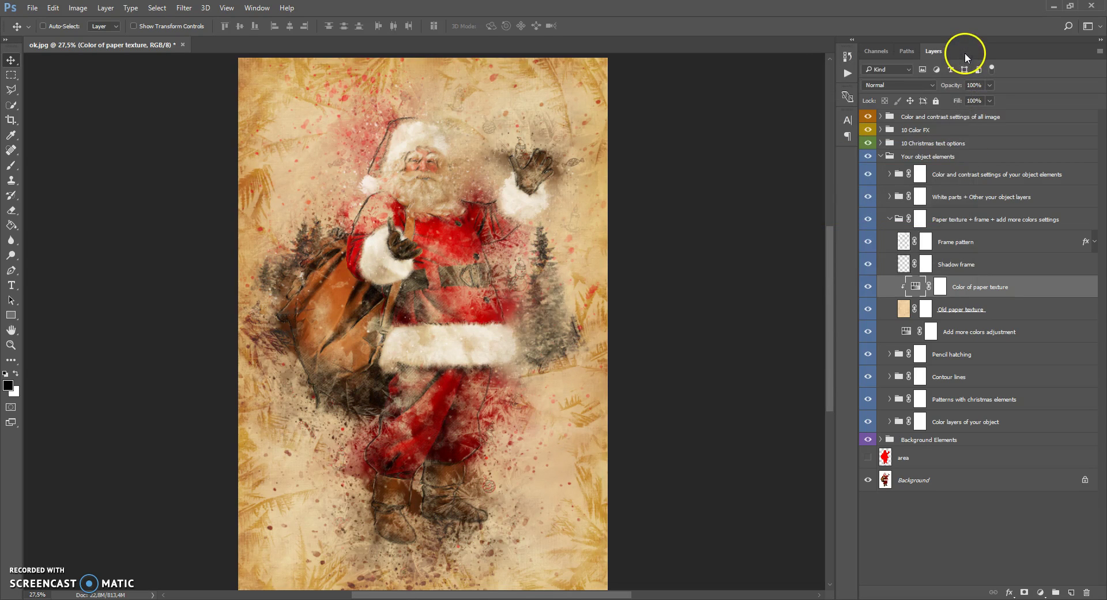
Toggle the visibility of the Shadow frame and Frame pattern layers to examine the image borders
left_click(914, 266)
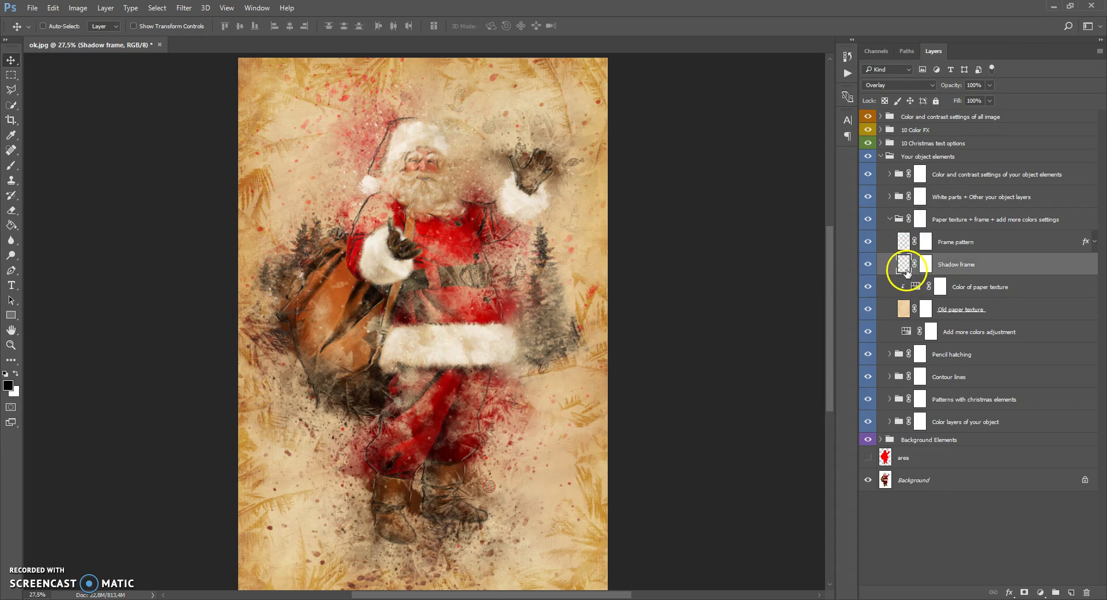
left_click(867, 263)
left_click(868, 263)
left_click(867, 242)
left_click(868, 242)
left_click(868, 242)
left_click(868, 243)
Collapse the Paper texture + frame + add more colors settings group and expand the White parts + Other your object layers group
left_click(900, 223)
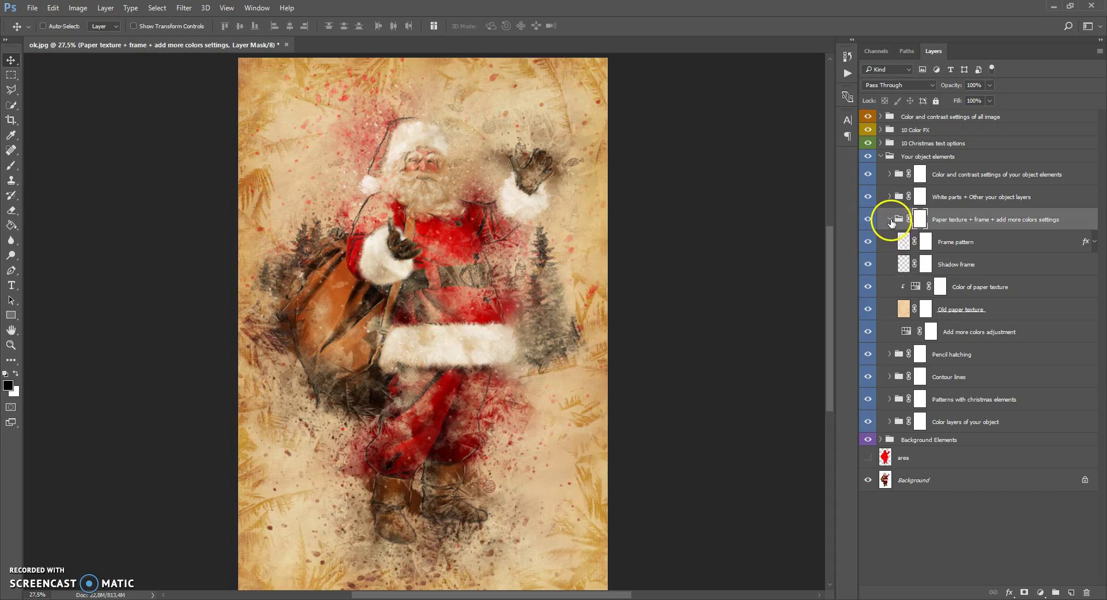
left_click(890, 220)
left_click(901, 196)
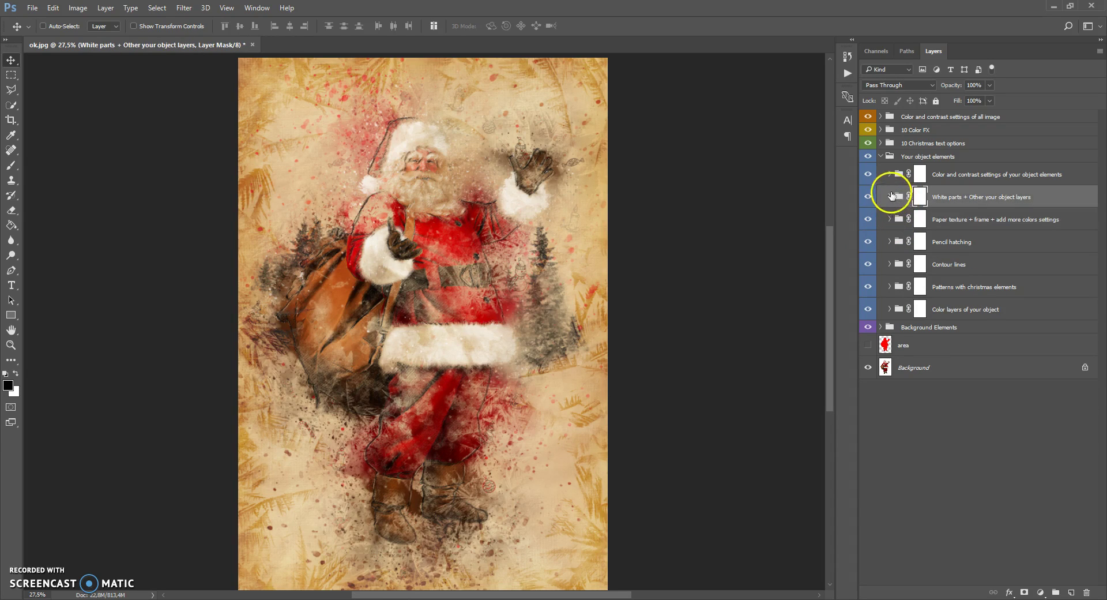
left_click(891, 197)
Toggle the visibility of the hatching lines, white contours, white dots and White parts of your object layers to examine each one
left_click(904, 219)
left_click(869, 221)
left_click(868, 220)
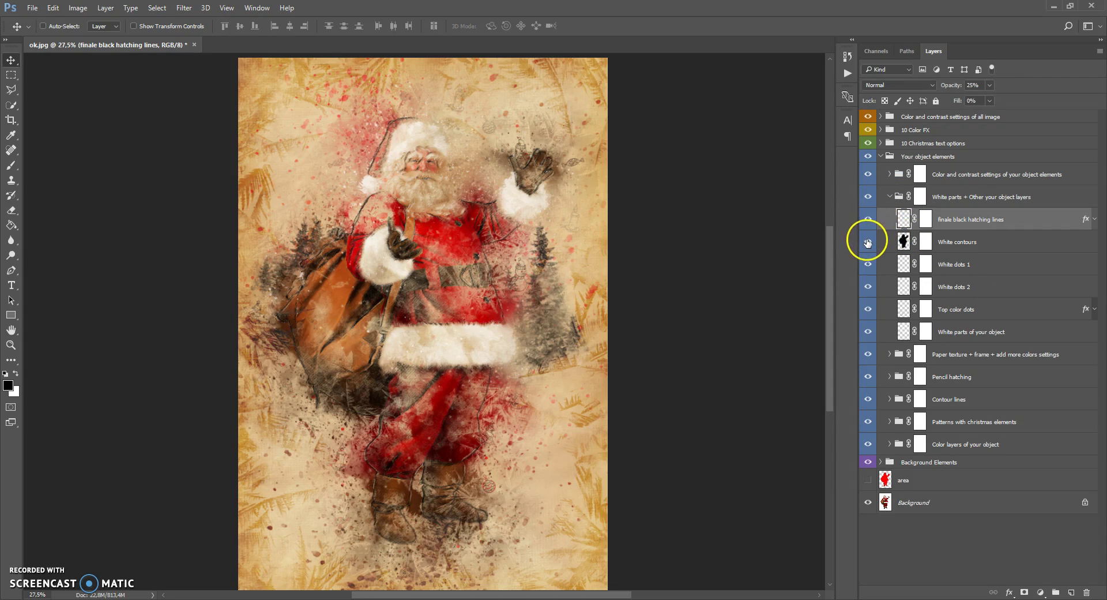
left_click(868, 242)
left_click(869, 264)
left_click(869, 286)
left_click(869, 331)
left_click(869, 331)
left_click(869, 331)
left_click(869, 331)
Paint black with the Brush on the White parts of your object mask over Santa's hat, beard and fur cuffs
left_click(903, 242)
left_click(904, 264)
left_click(904, 331)
scroll(384, 99, "up", 4)
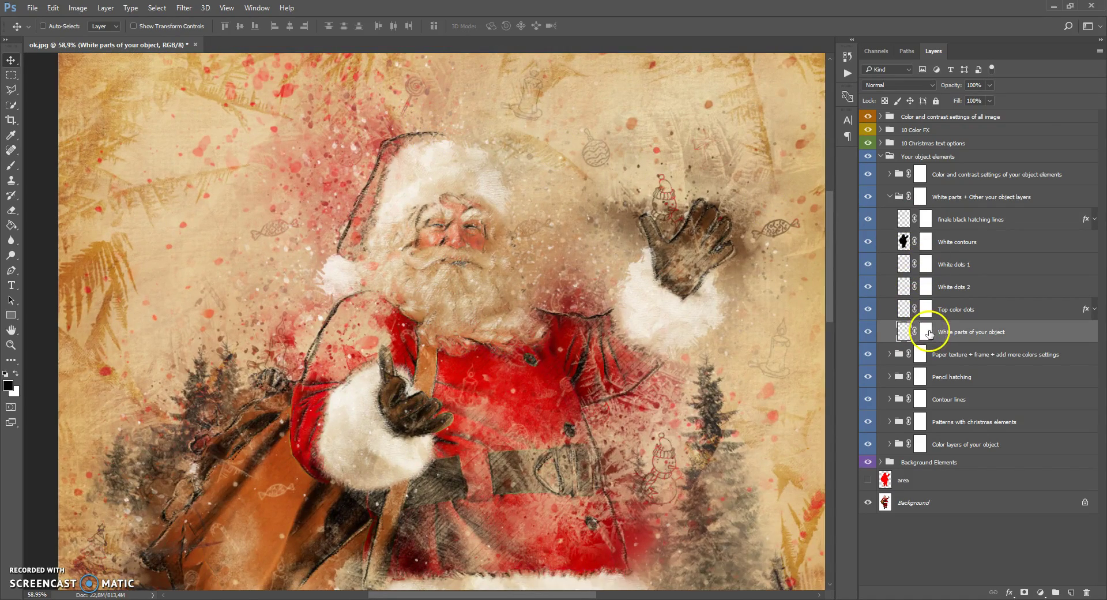
left_click(926, 333)
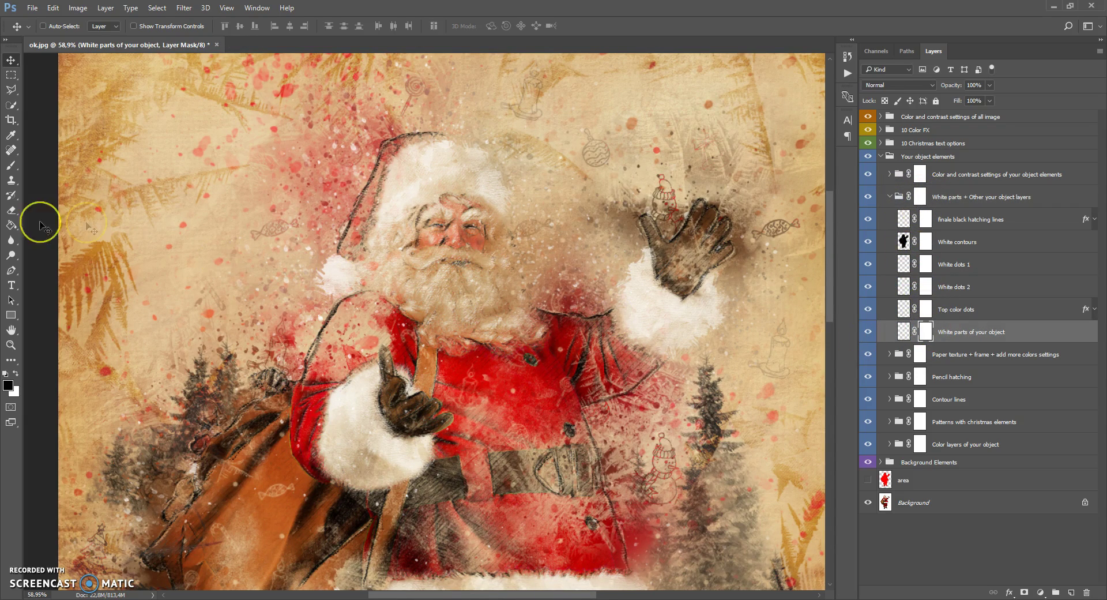
left_click(11, 165)
mouse_move(398, 254)
left_mouse_down()
mouse_move(438, 190)
mouse_move(495, 183)
mouse_move(663, 300)
mouse_move(501, 413)
mouse_move(392, 415)
mouse_move(402, 221)
left_mouse_up()
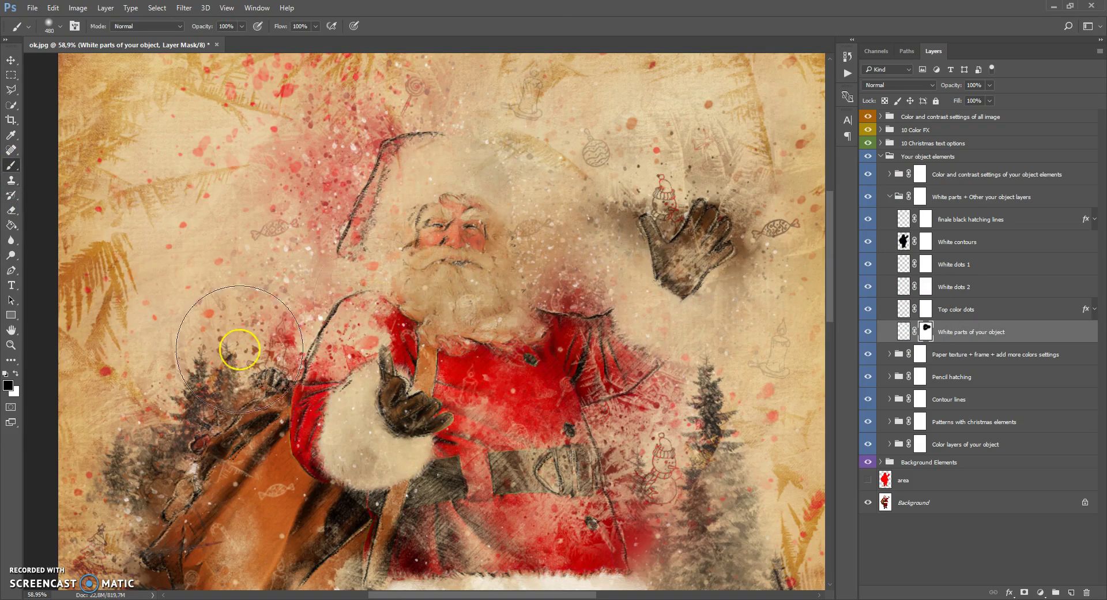
Paint white on the White parts of your object mask to restore the fur on Santa's hat and cuffs
left_click(16, 374)
mouse_move(473, 351)
left_mouse_down()
mouse_move(369, 416)
mouse_move(440, 309)
mouse_move(340, 271)
mouse_move(640, 343)
mouse_move(537, 298)
left_mouse_up()
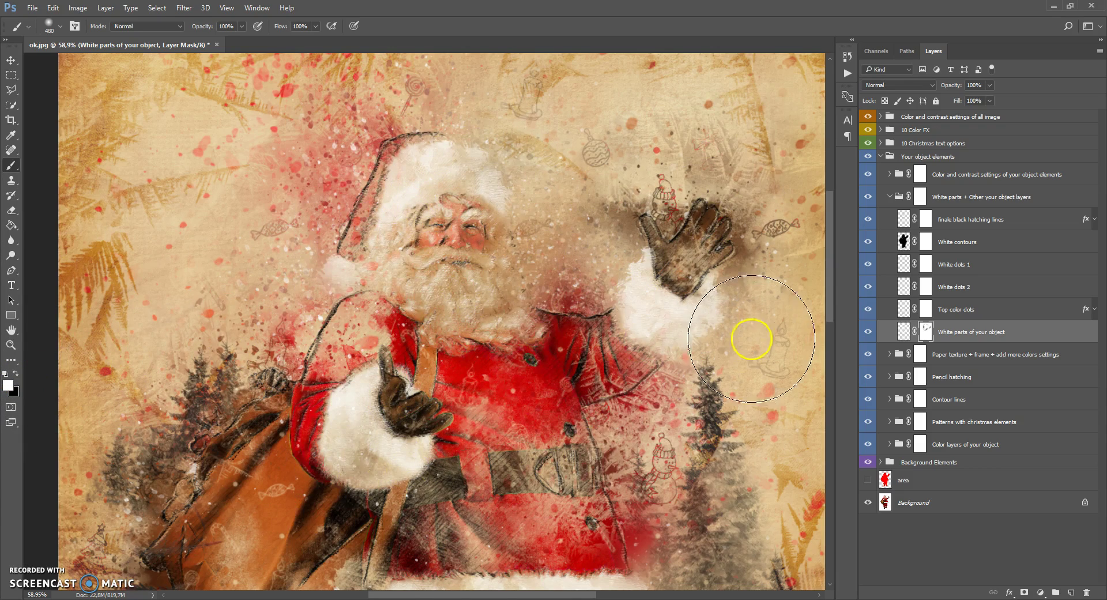
scroll(389, 220, "down", 5)
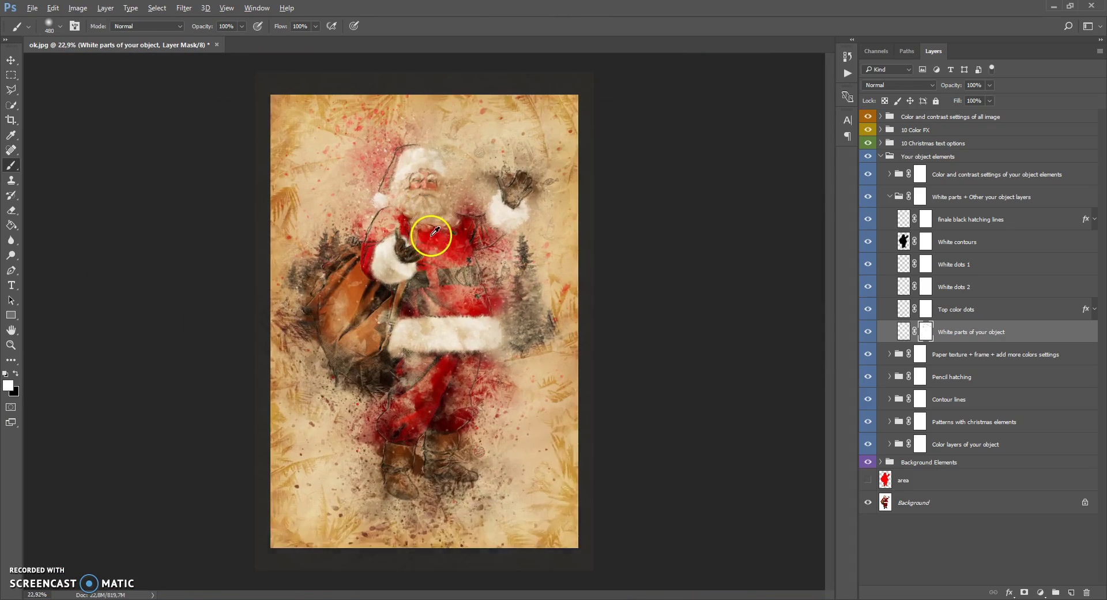
scroll(432, 240, "up", 1)
Collapse the White parts group and expand the Color and contrast settings of your object elements group
left_click(888, 200)
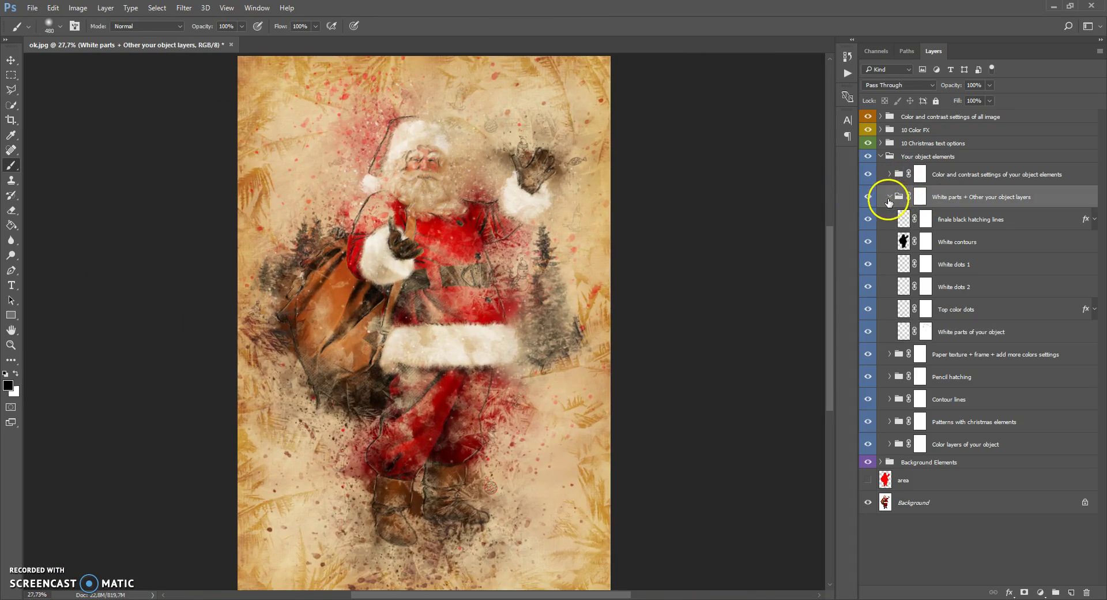
left_click(890, 198)
left_click(917, 174)
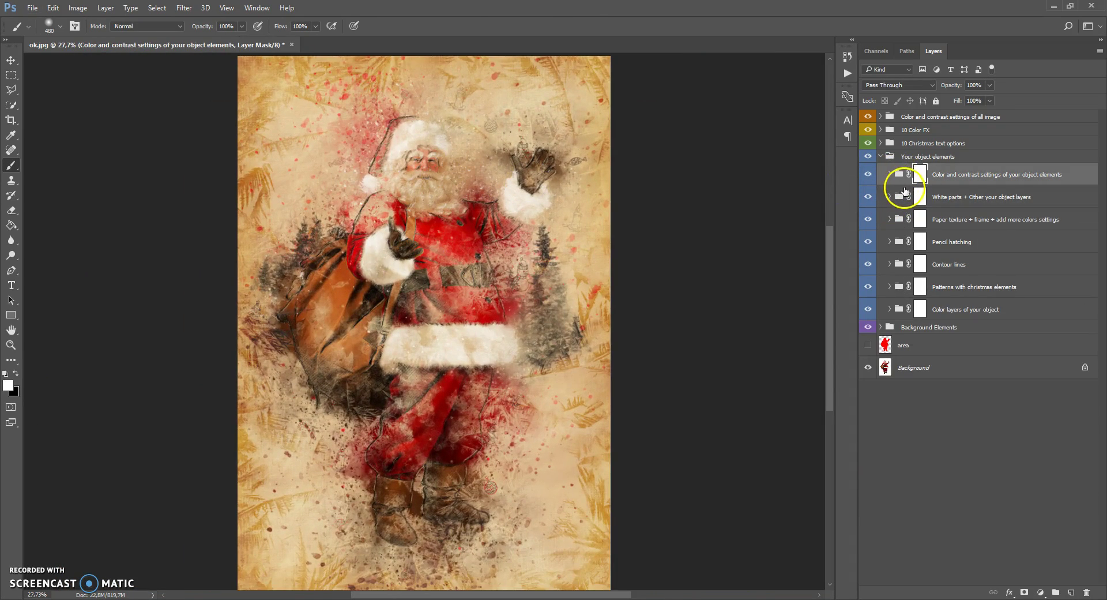
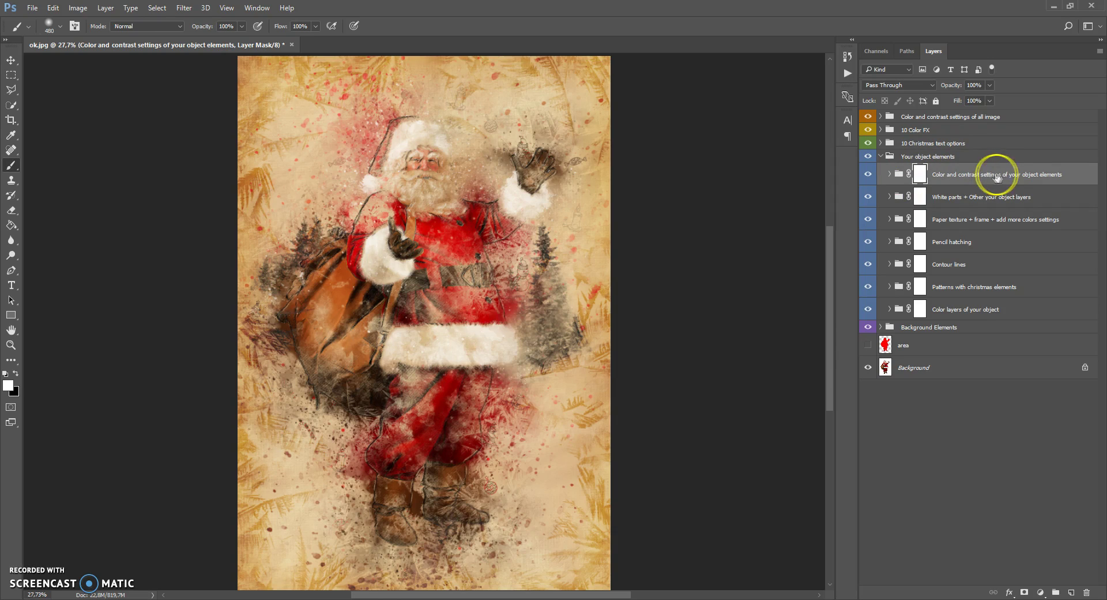
left_click(890, 174)
Show the red Add color tone to your object layer and try other hues for it, cancelling the color change
left_click(897, 218)
left_click(904, 198)
left_click(905, 217)
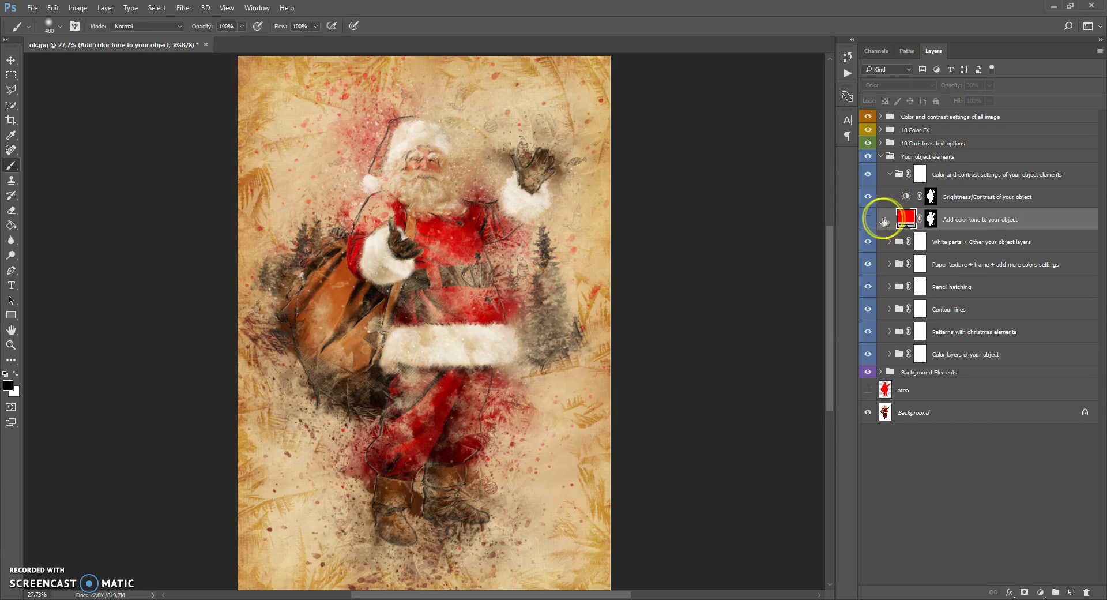
left_click(868, 219)
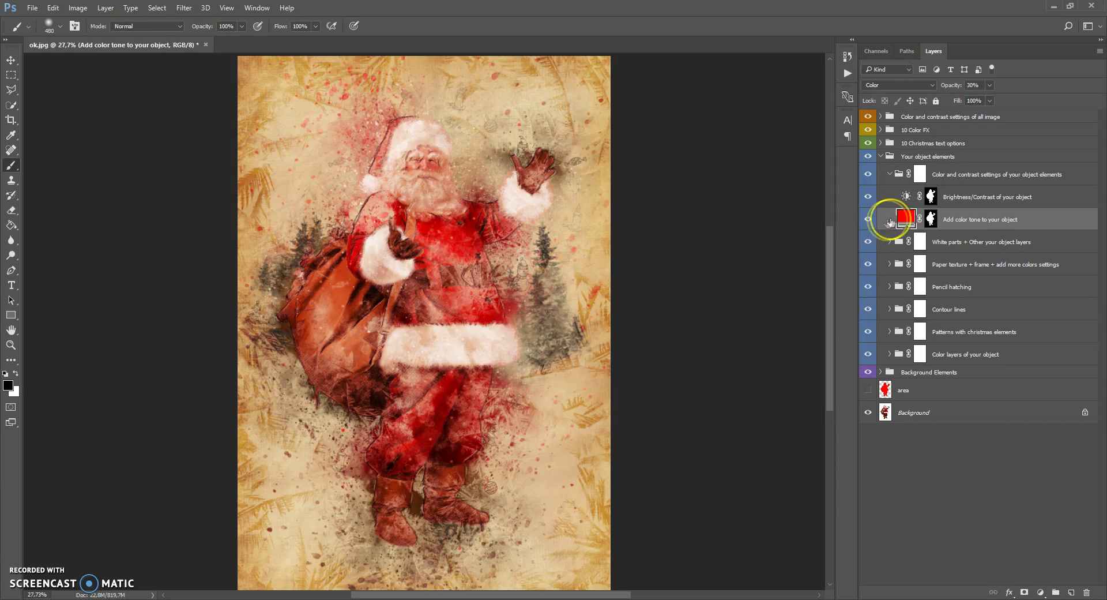
double_click(904, 218)
left_click_drag(853, 306, 854, 378)
left_click(935, 316)
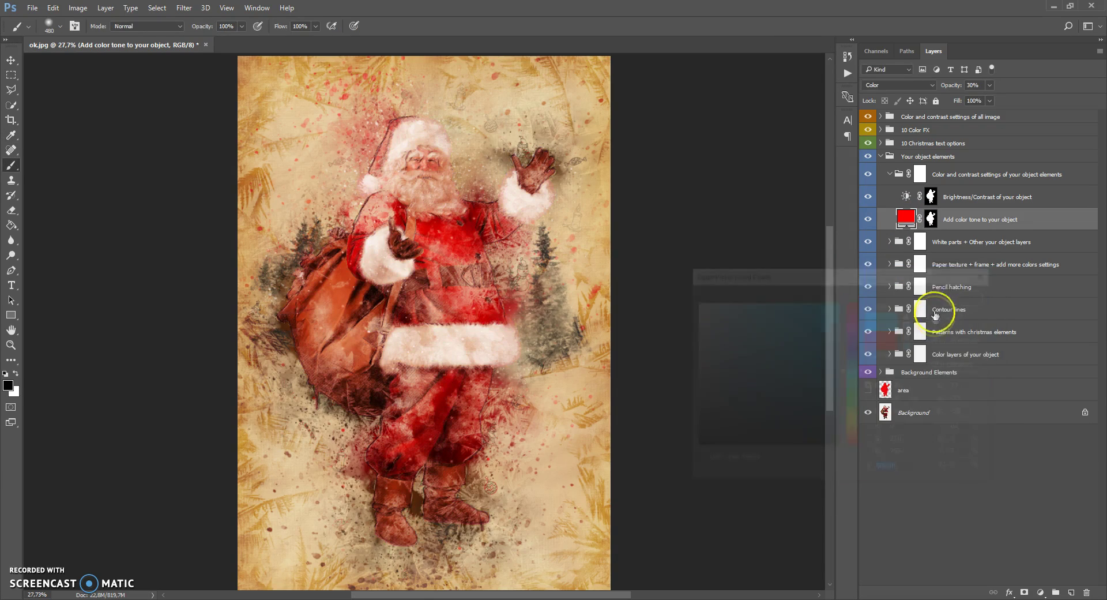
Set the Brightness/Contrast of your object adjustment to brightness -5 and contrast 14
left_click(906, 198)
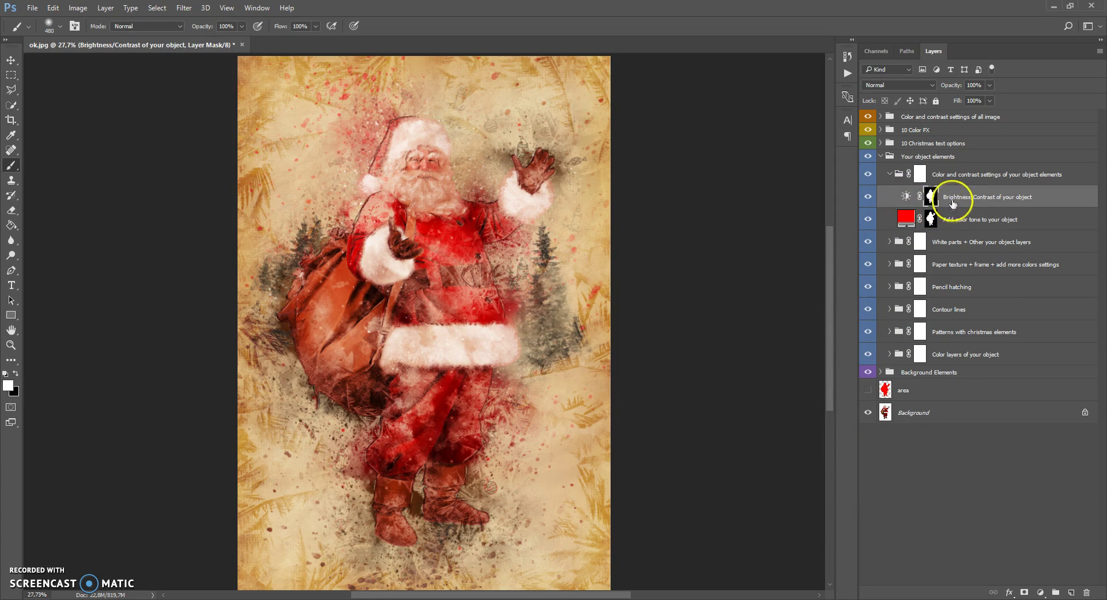
double_click(907, 198)
left_click_drag(885, 136, 908, 156)
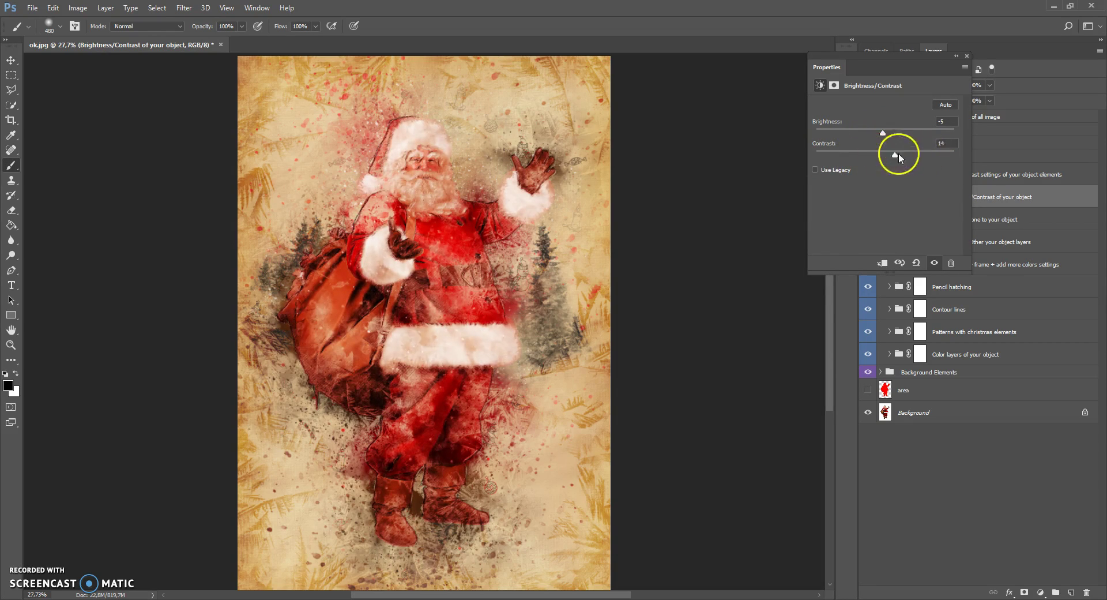
left_click(957, 56)
Hide the Brightness/Contrast and Add color tone layers of the object and collapse their group
left_click_drag(868, 198, 868, 219)
left_click(890, 179)
left_click(890, 175)
Collapse the Your object elements group and expand the 10 Christmas text options group
left_click(888, 157)
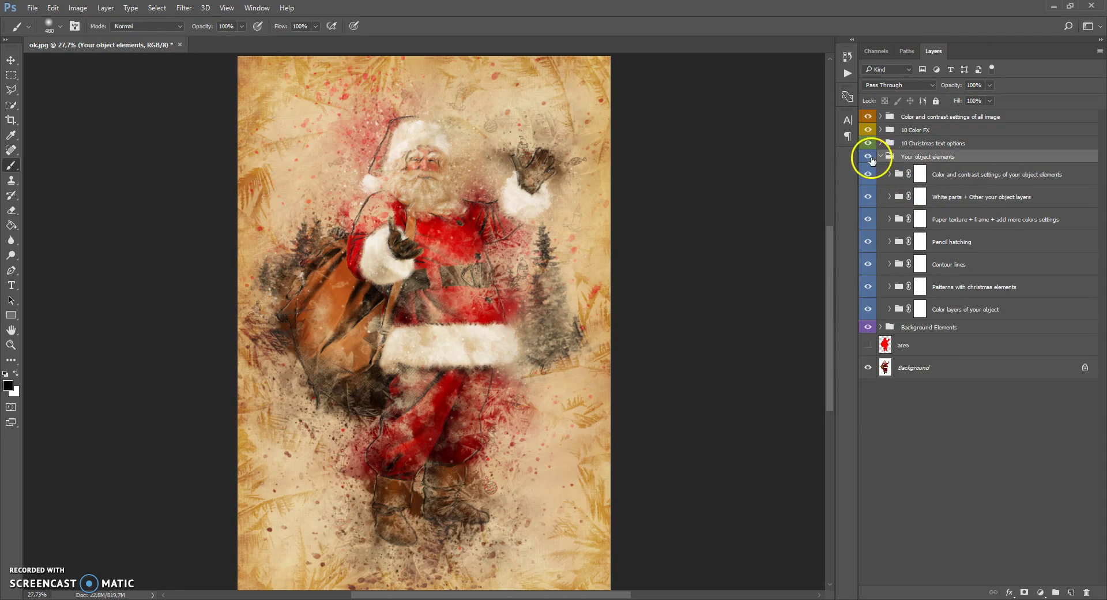
left_click(881, 157)
left_click(891, 144)
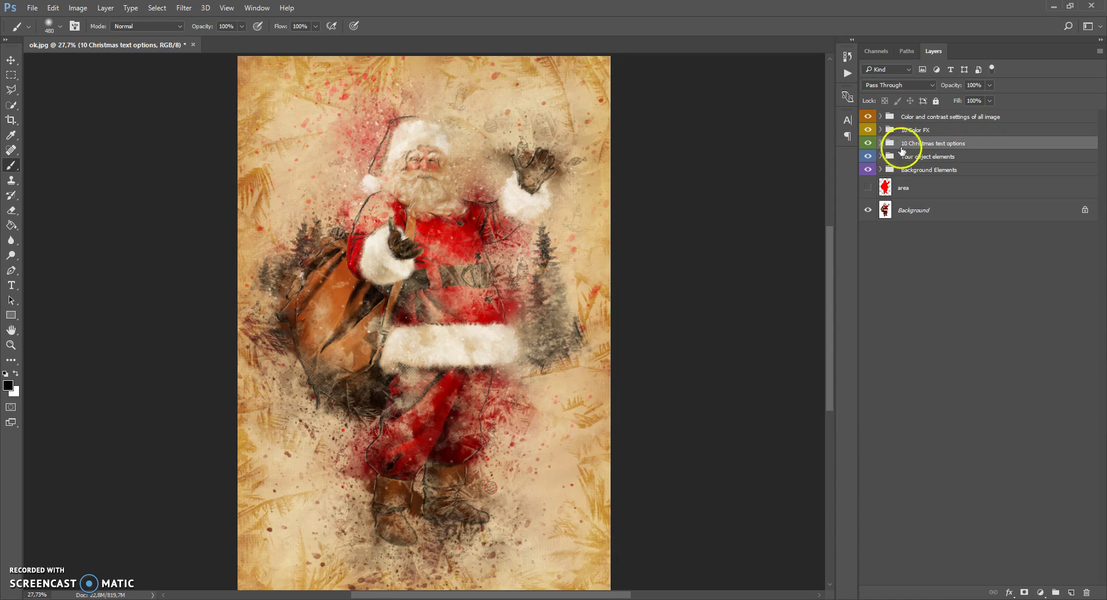
left_click(881, 143)
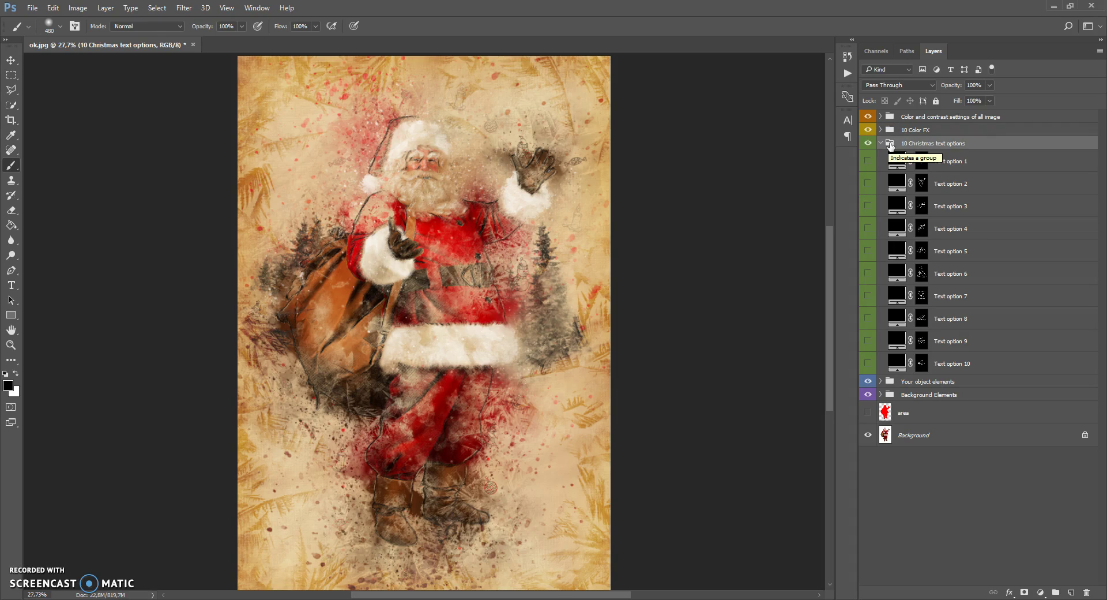
Show and hide Text option 1 through Text option 9 one at a time to preview each Christmas lettering
left_click(868, 162)
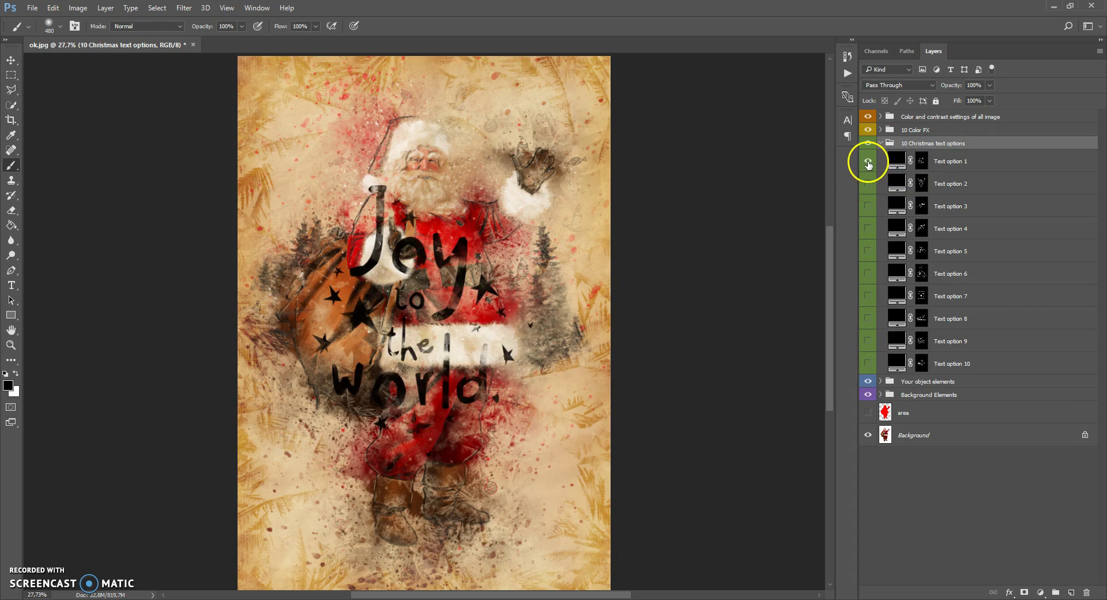
left_click(868, 161)
left_click(868, 183)
left_click(868, 184)
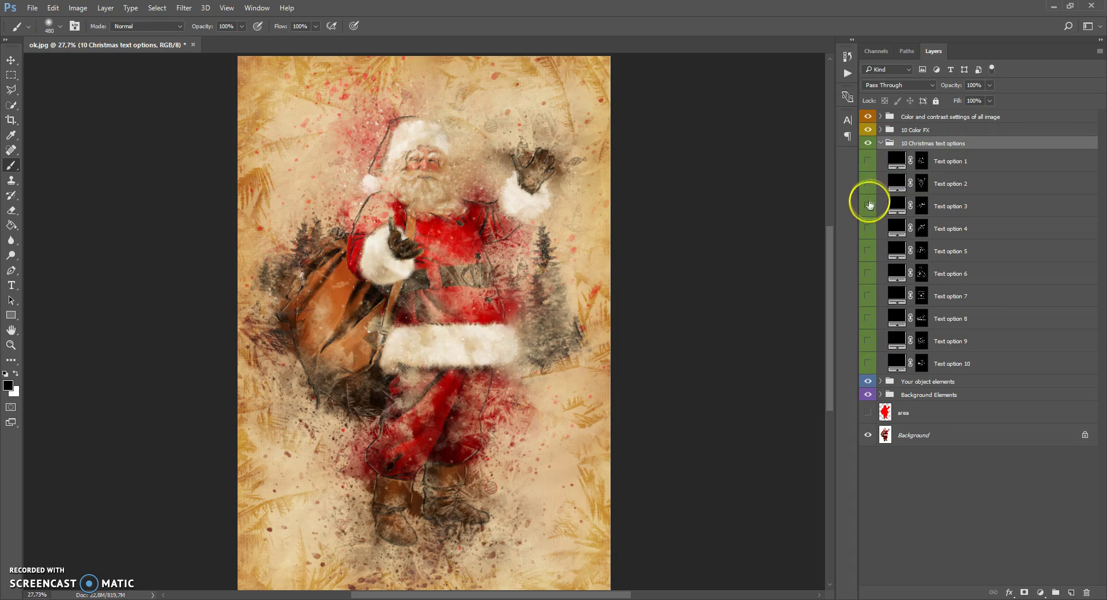
left_click(868, 206)
left_click(868, 206)
left_click(868, 228)
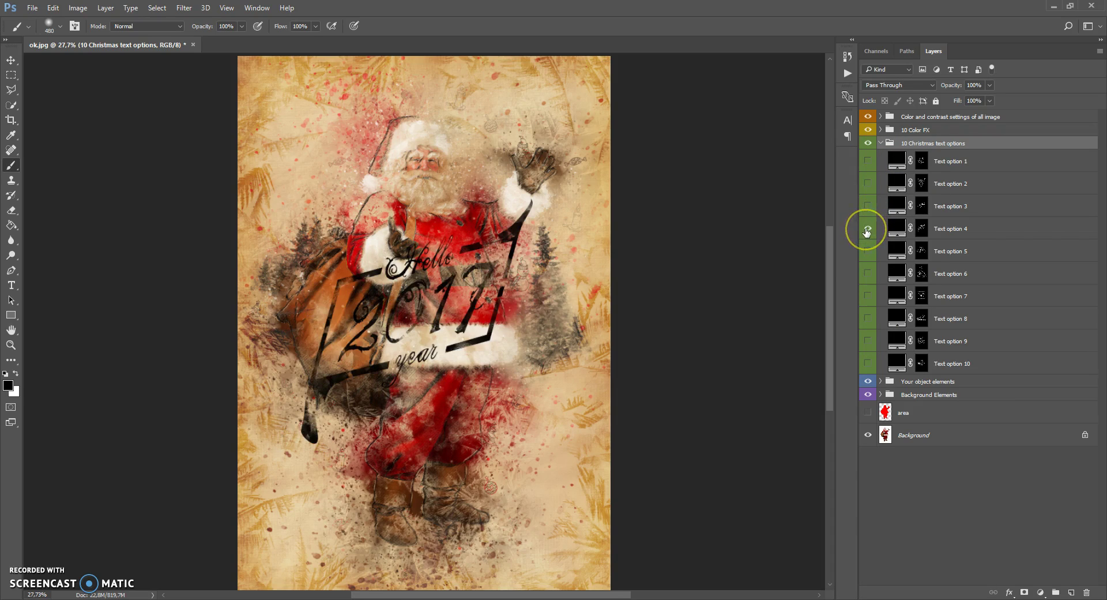
left_click(868, 229)
left_click(868, 251)
left_click(868, 251)
left_click(867, 273)
left_click(868, 273)
left_click(868, 296)
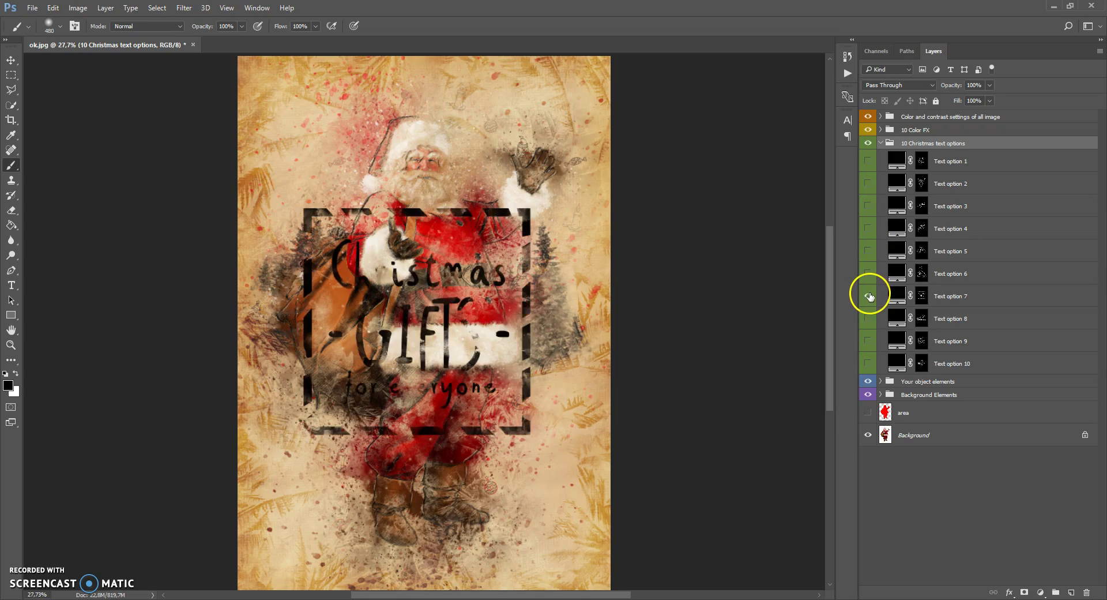
left_click(868, 296)
left_click(868, 319)
left_click(868, 318)
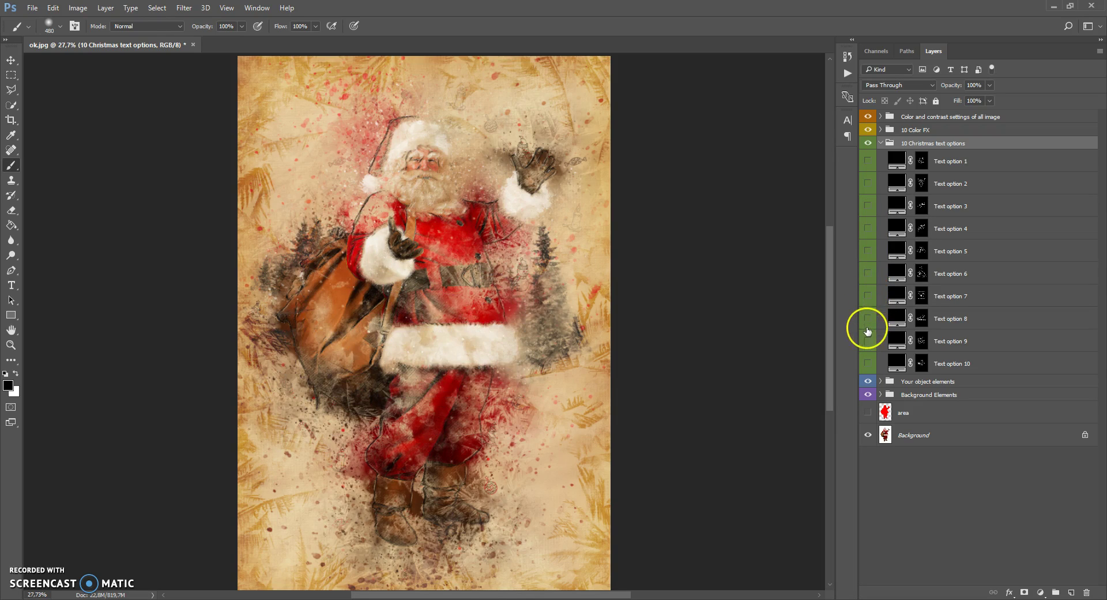
left_click(868, 343)
left_click(868, 343)
Show Text option 10 and change its fill color to white (ffffff)
left_click(868, 364)
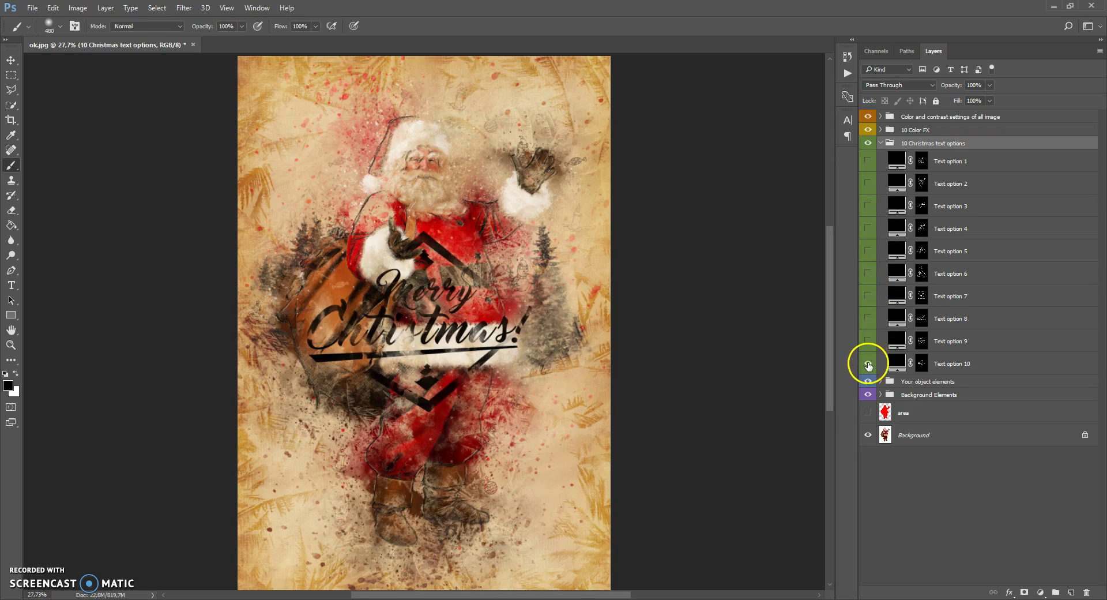
left_click(893, 362)
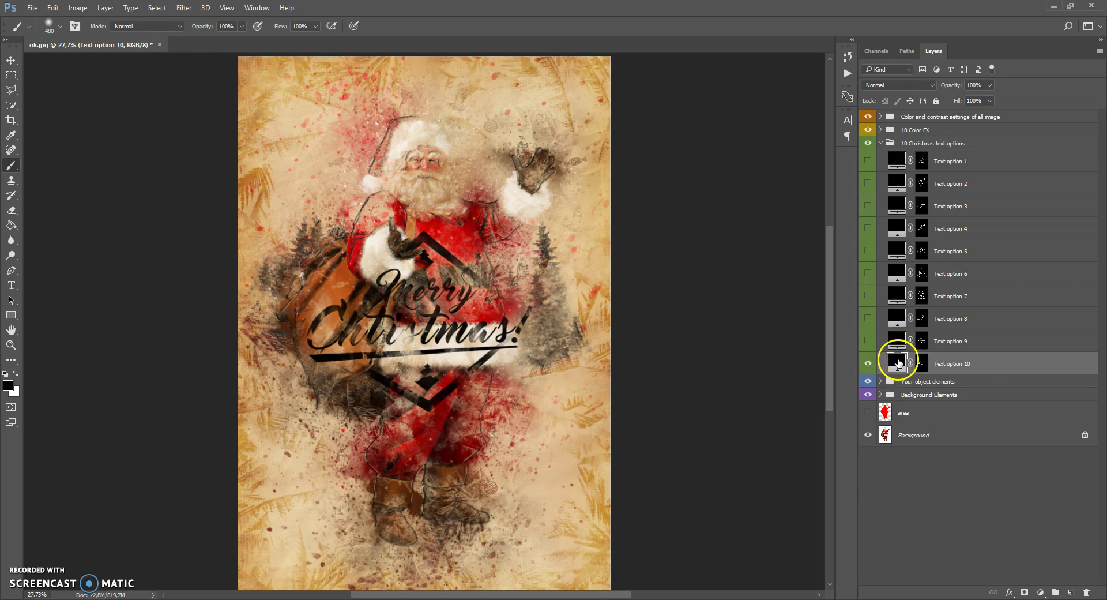
double_click(898, 362)
left_click_drag(798, 334, 659, 240)
mouse_move(751, 355)
left_mouse_down()
mouse_move(840, 301)
mouse_move(853, 329)
mouse_move(850, 447)
mouse_move(853, 306)
left_mouse_up()
left_click_drag(786, 338, 694, 301)
left_click(945, 296)
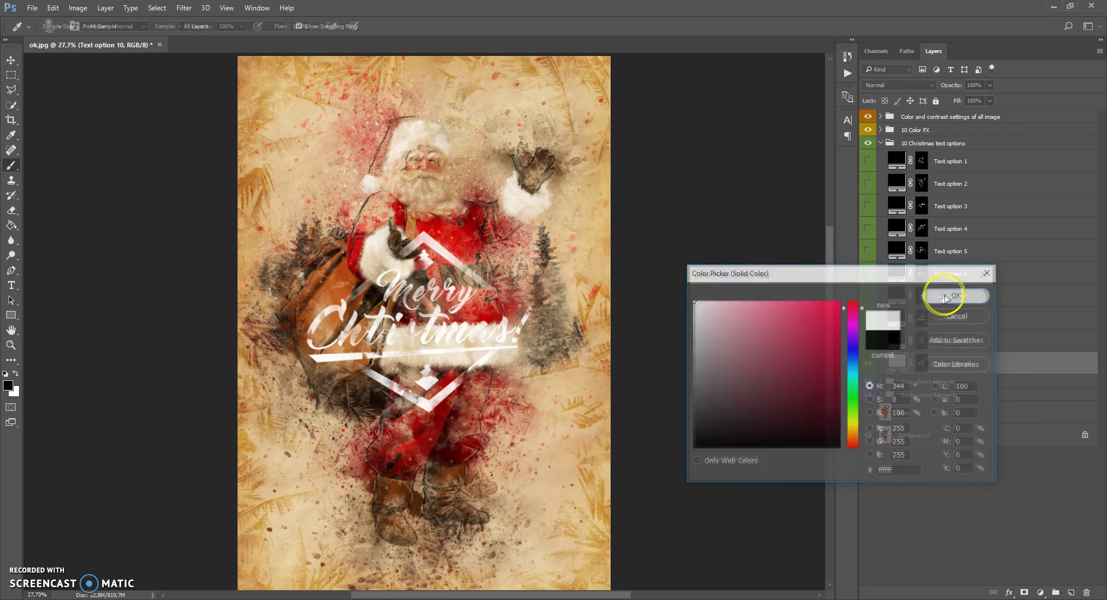
Move the white Text option 10 lettering from Santa's belt down over his legs and boots near the poster's lower edge
left_click(9, 62)
scroll(455, 312, "down", 3)
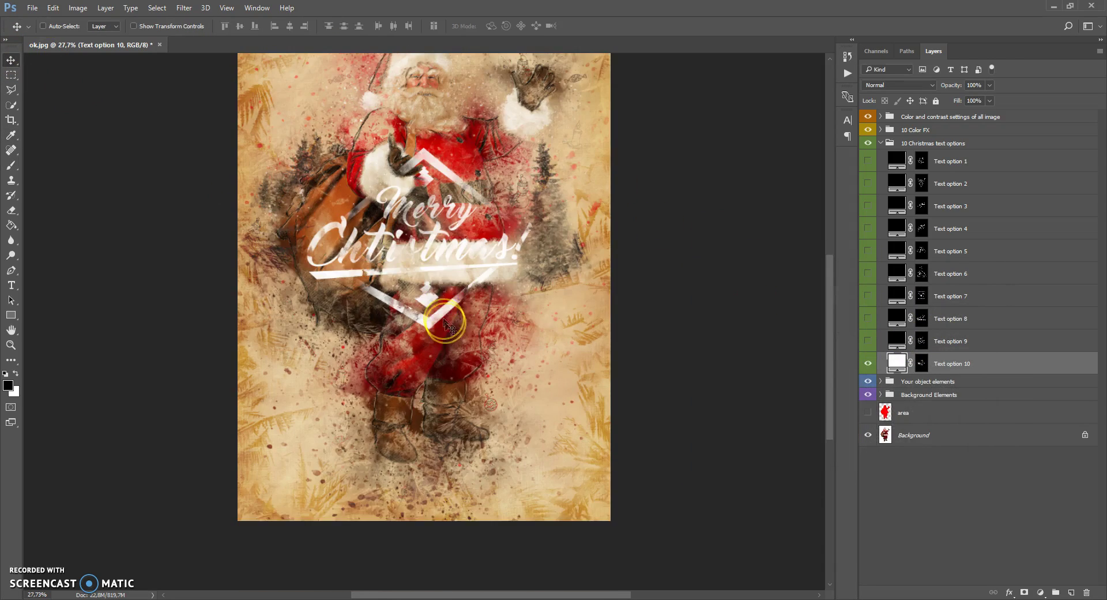
scroll(435, 275, "up", 1)
left_click_drag(428, 275, 489, 461)
scroll(495, 404, "up", 1)
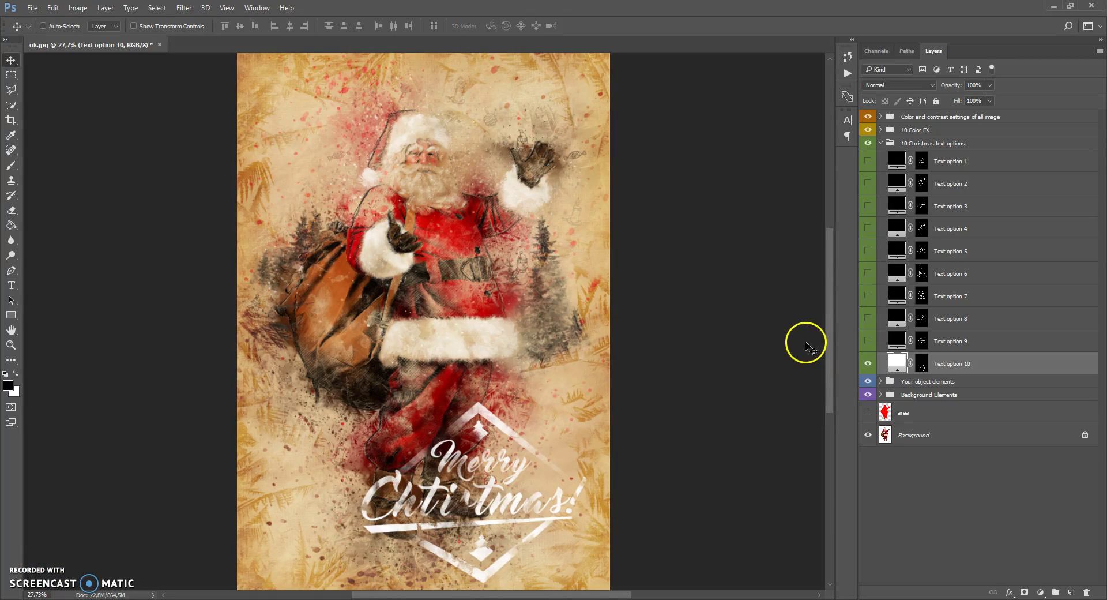
Return to Photoshop from the sepia reference picture and hide the Back dots & colors of back dots group in Background Elements
left_click(889, 131)
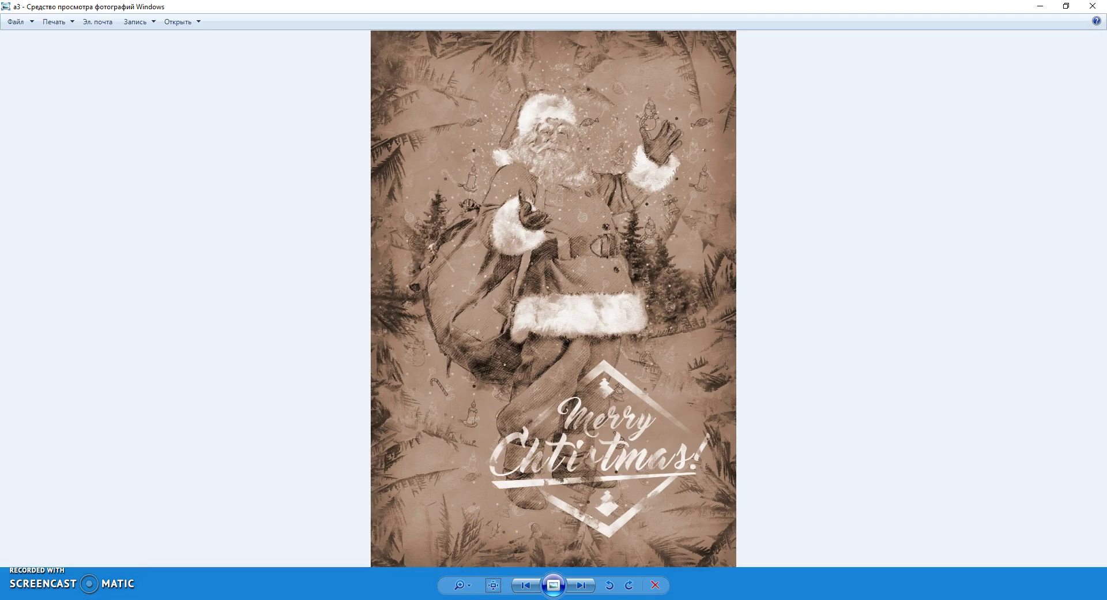
left_click(423, 598)
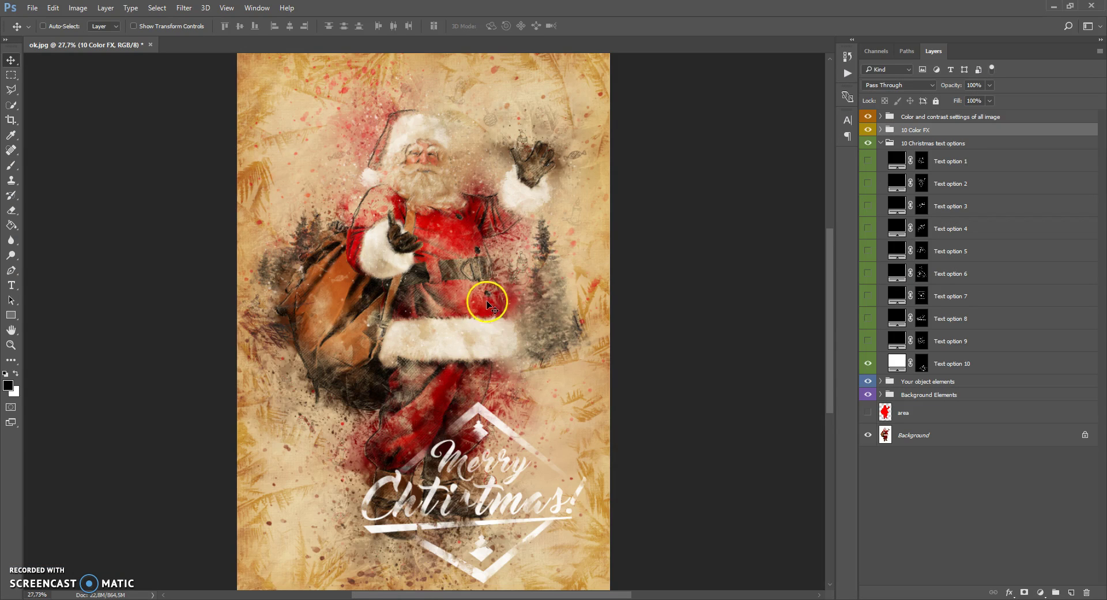
left_click(881, 143)
left_click(880, 170)
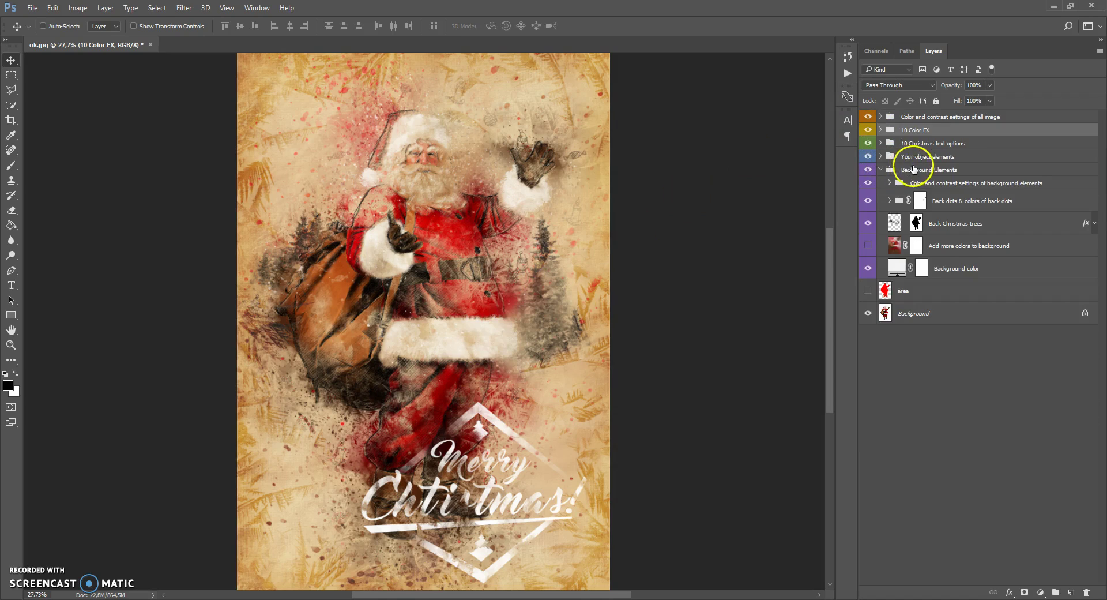
left_click(917, 170)
left_click(868, 201)
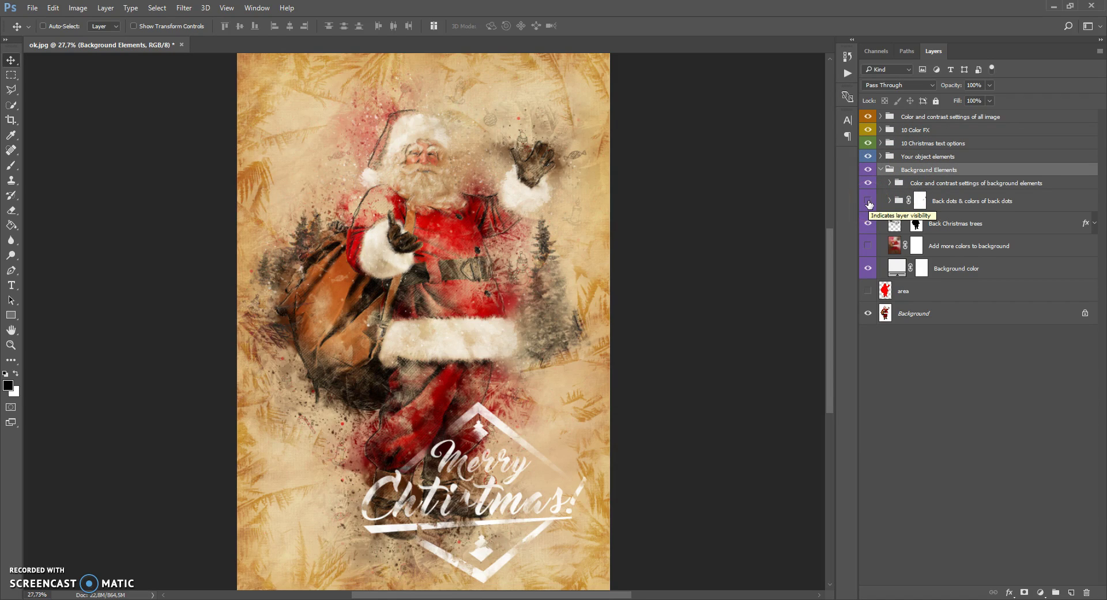
Change the Background color fill to grey c3c3c3 and collapse the Background Elements group
double_click(896, 268)
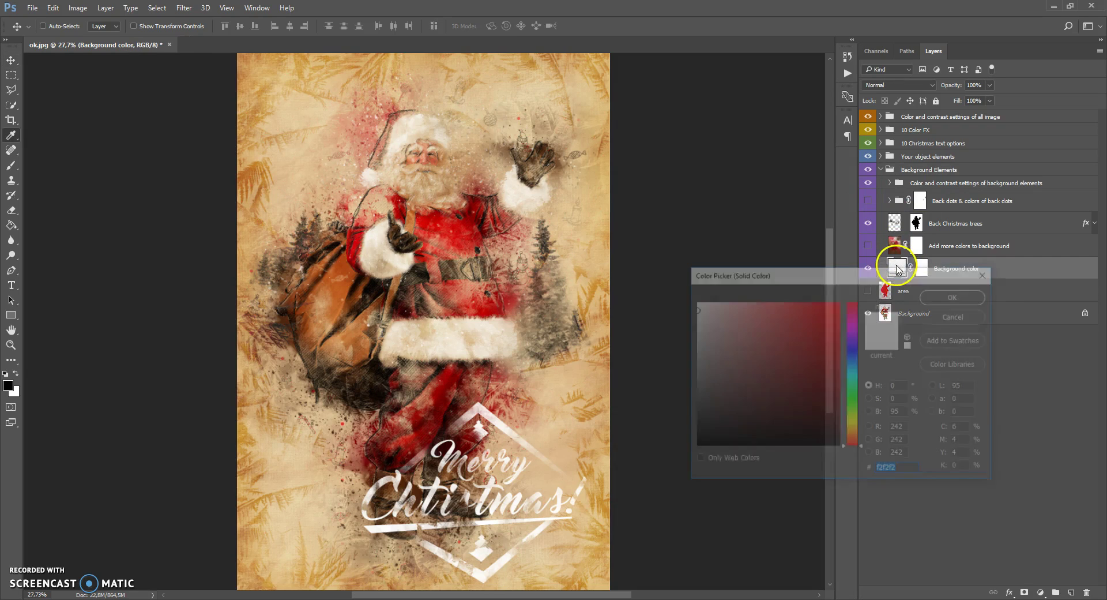
mouse_move(717, 332)
left_mouse_down()
mouse_move(709, 317)
mouse_move(685, 327)
left_mouse_up()
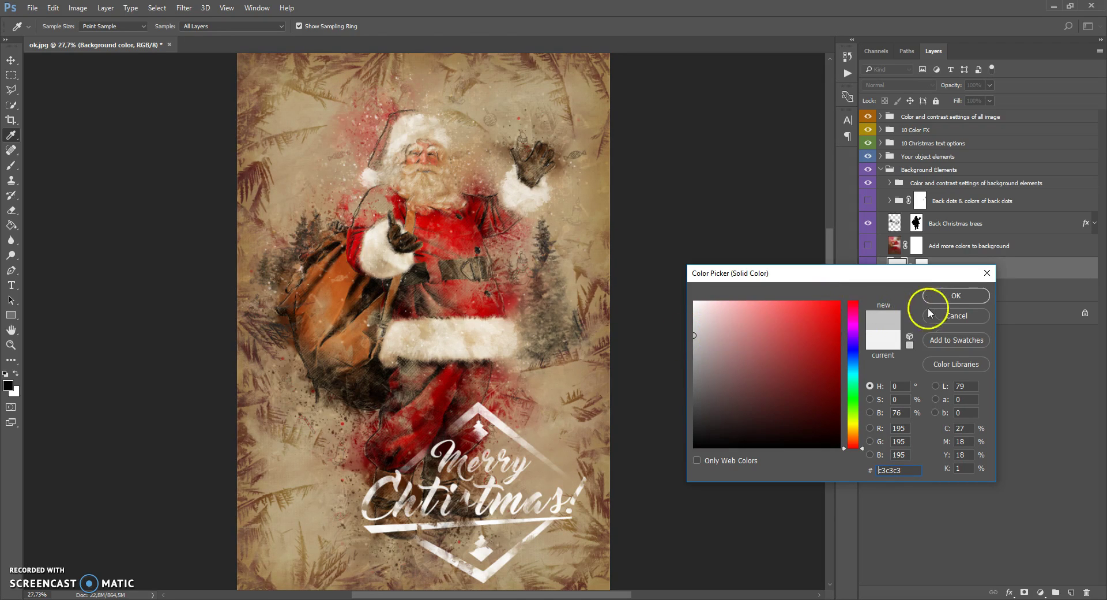
left_click(942, 296)
left_click(882, 170)
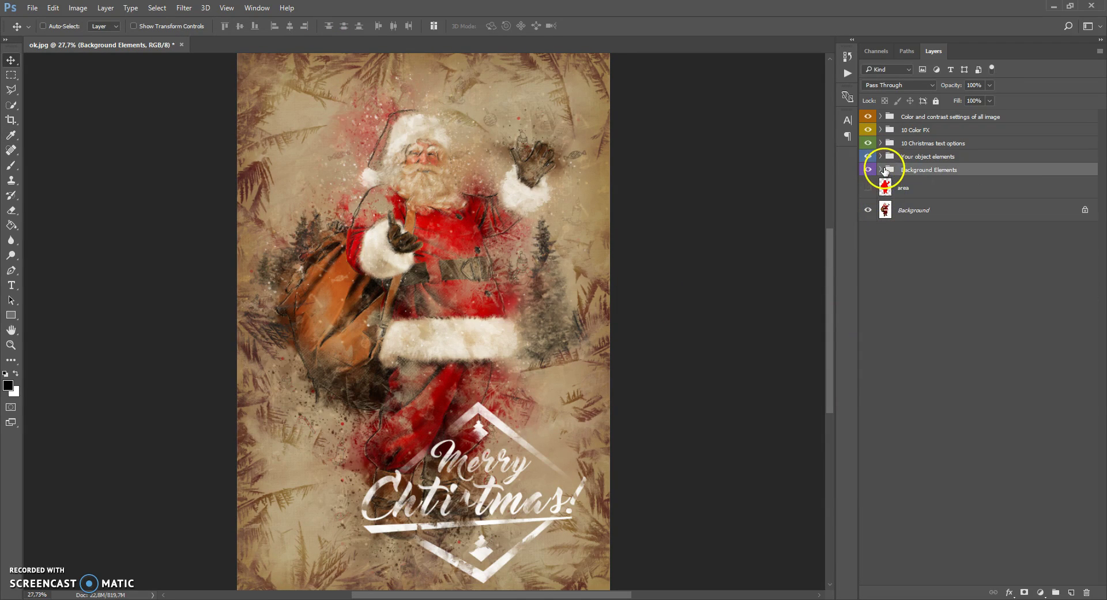
Hide the Top color dots layer inside White parts + Other your object layers and collapse that subgroup
left_click(890, 158)
left_click(881, 156)
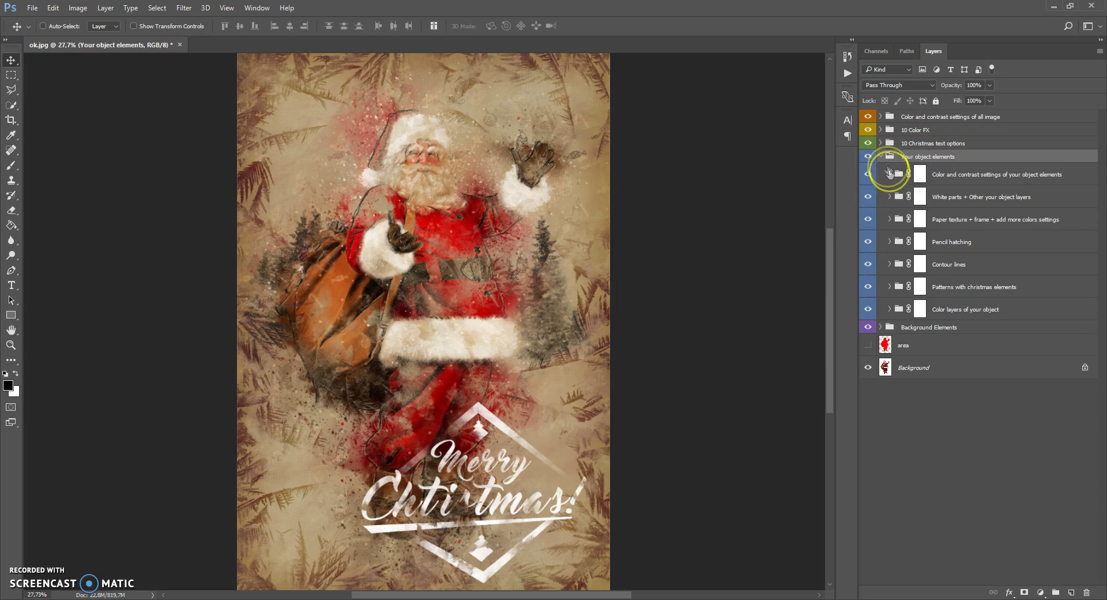
left_click(897, 198)
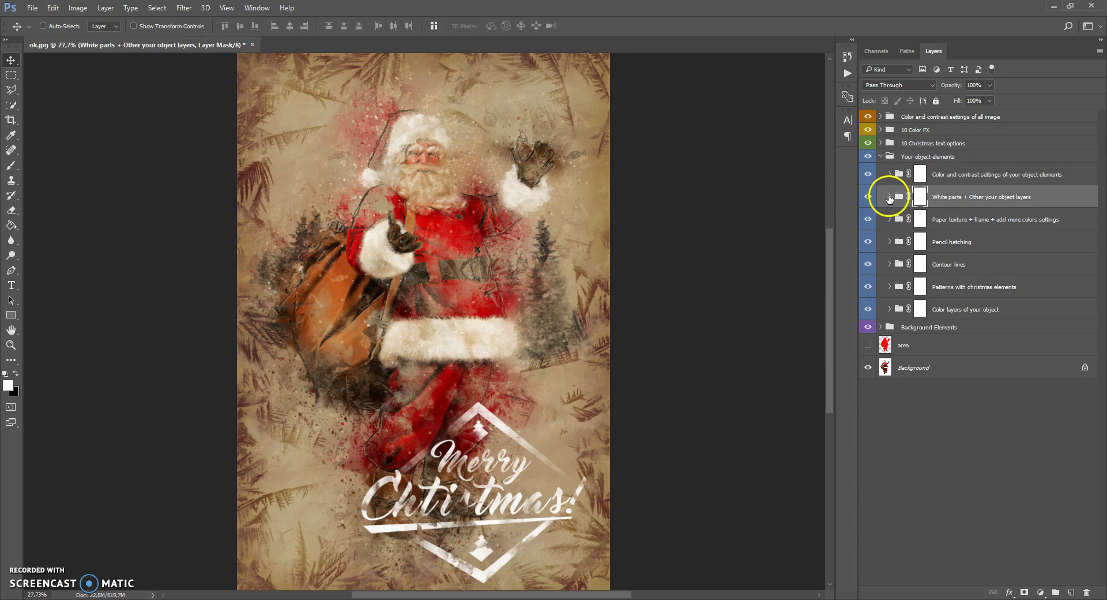
left_click(889, 196)
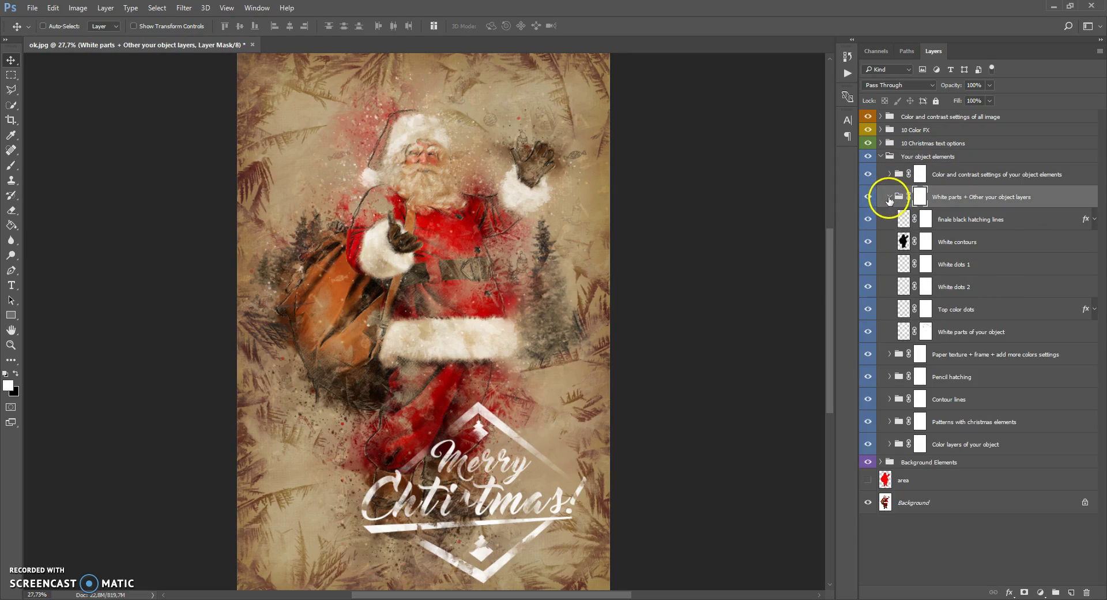
left_click(869, 310)
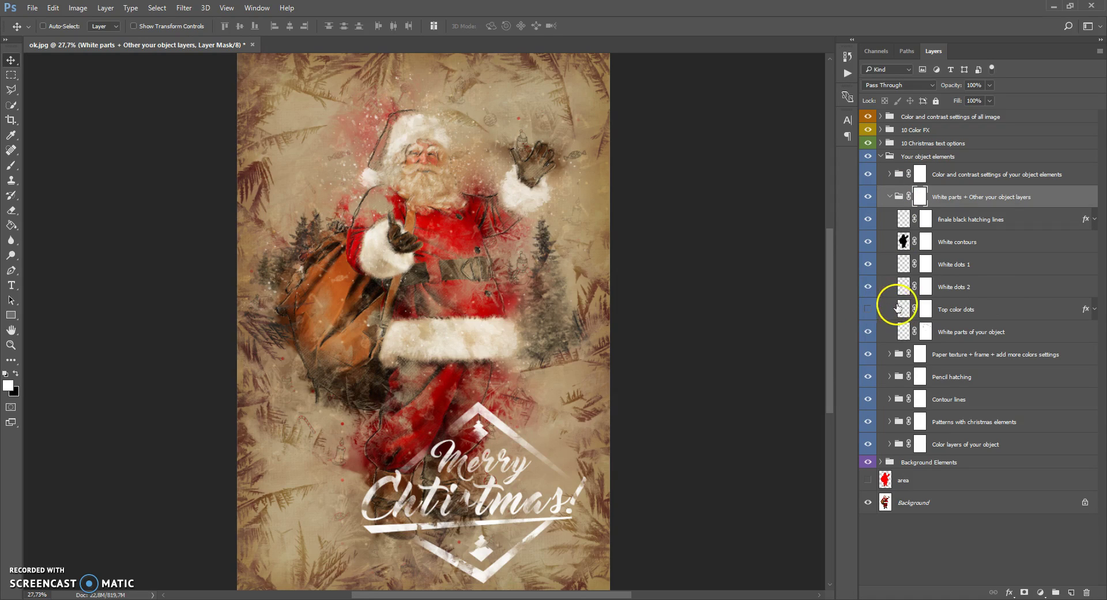
left_click(883, 310)
left_click(891, 206)
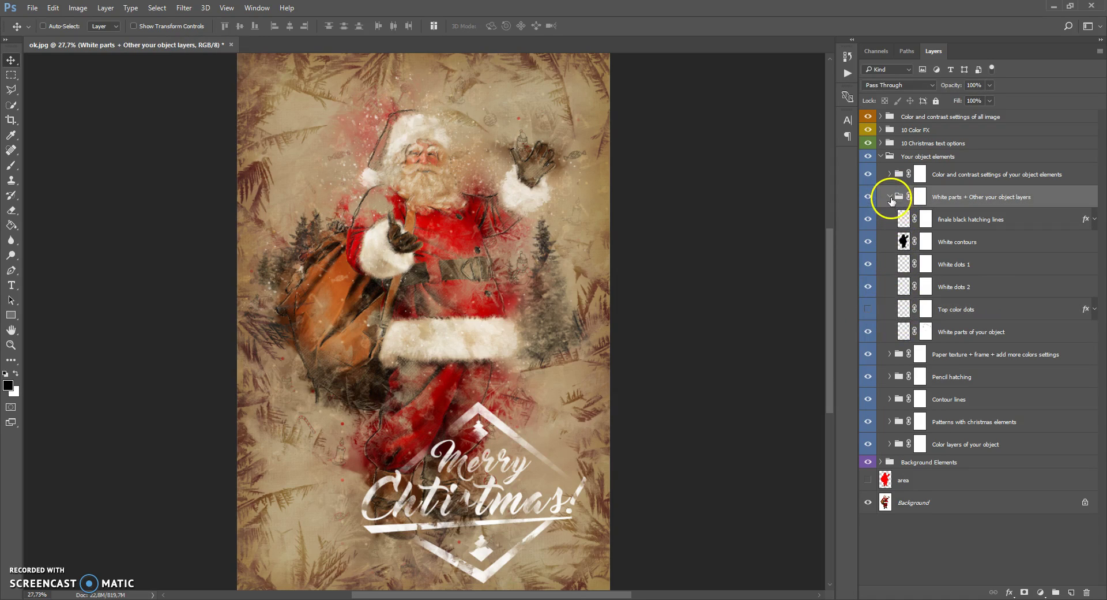
left_click(890, 197)
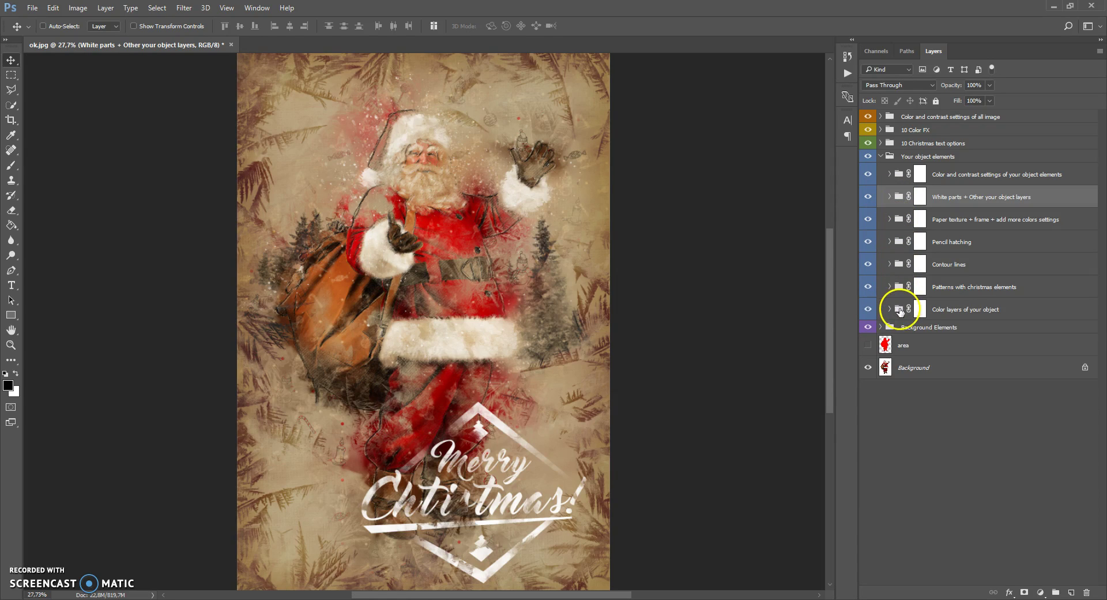
Hide the Color layers of your object group and duplicate the Pencil hatching group
left_click(867, 310)
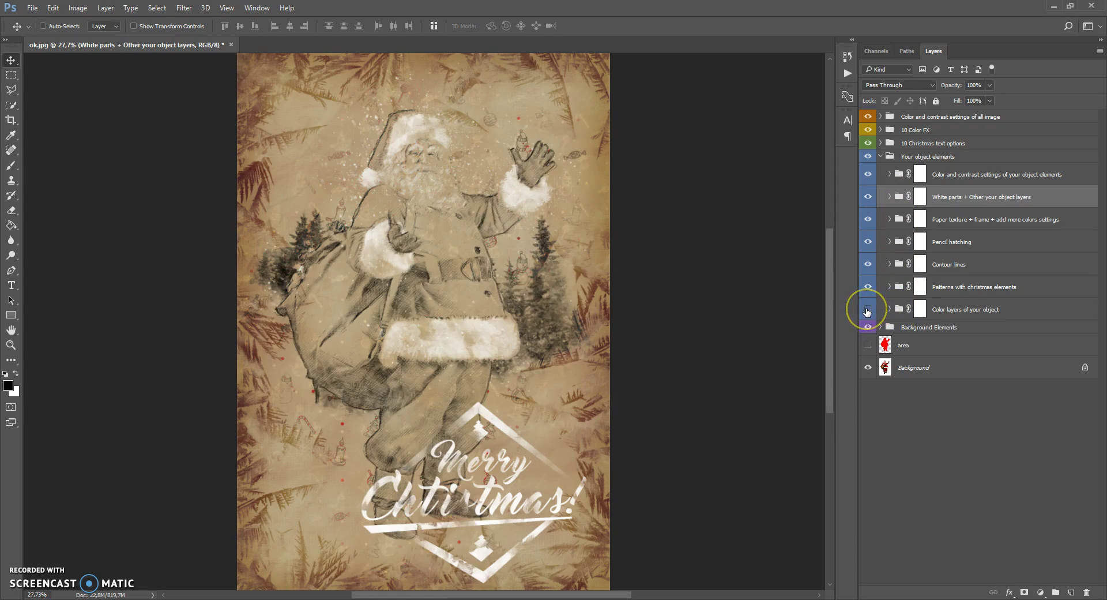
left_click(898, 243)
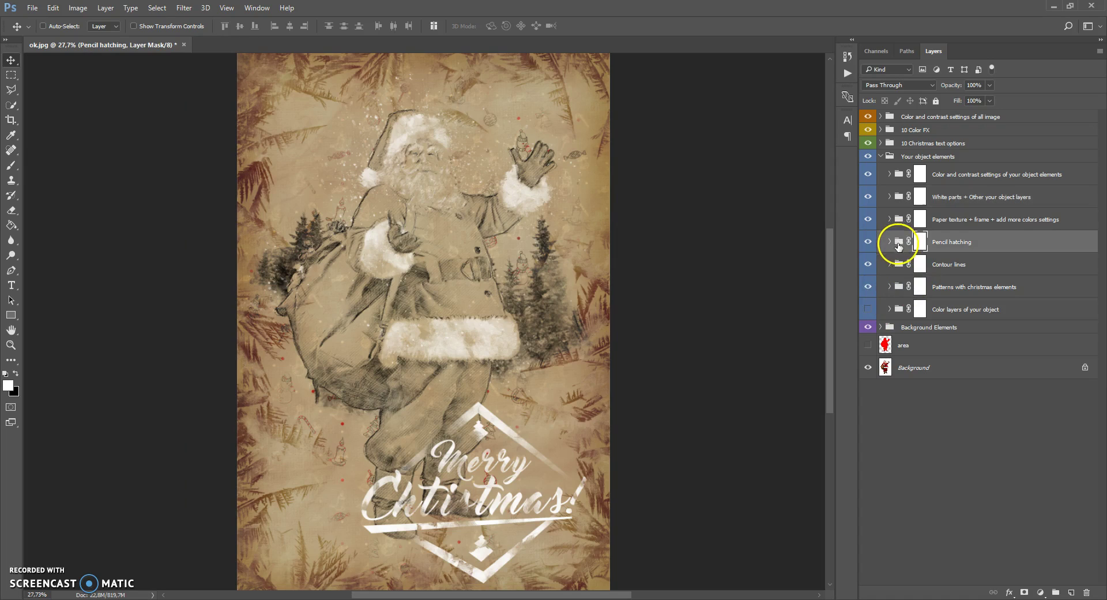
left_click(106, 8)
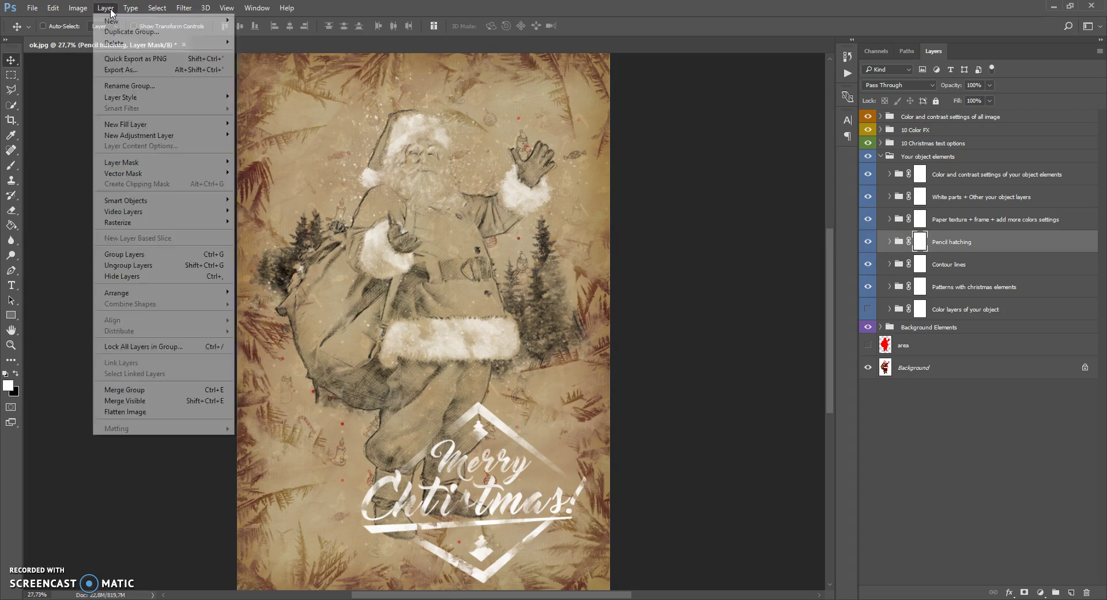
left_click(141, 33)
left_click(653, 187)
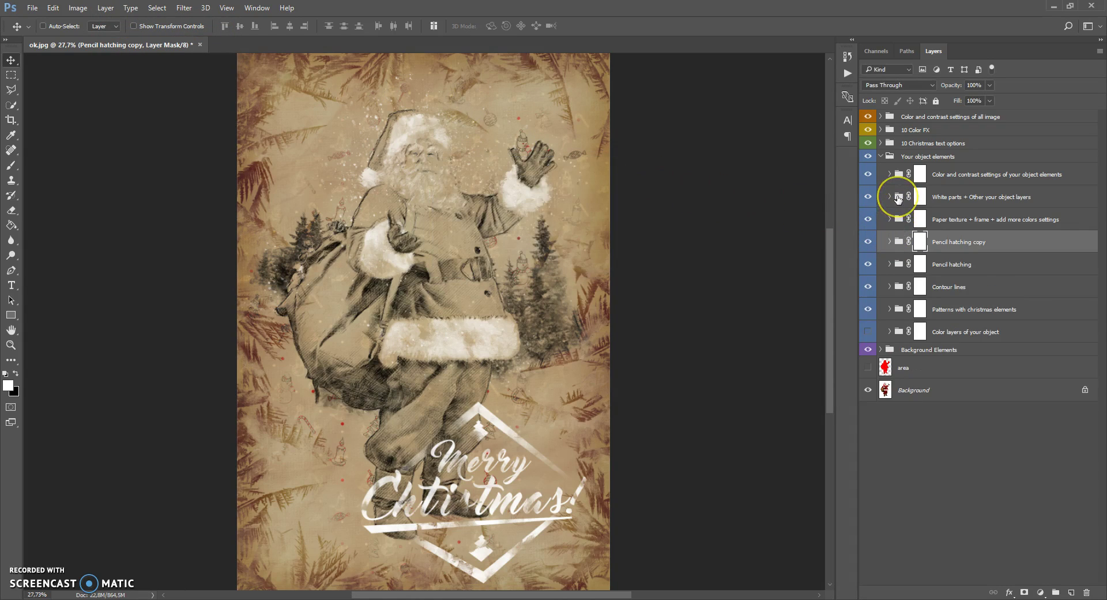
Duplicate the White parts + Other your object layers group, keeping Your object elements expanded
left_click(898, 199)
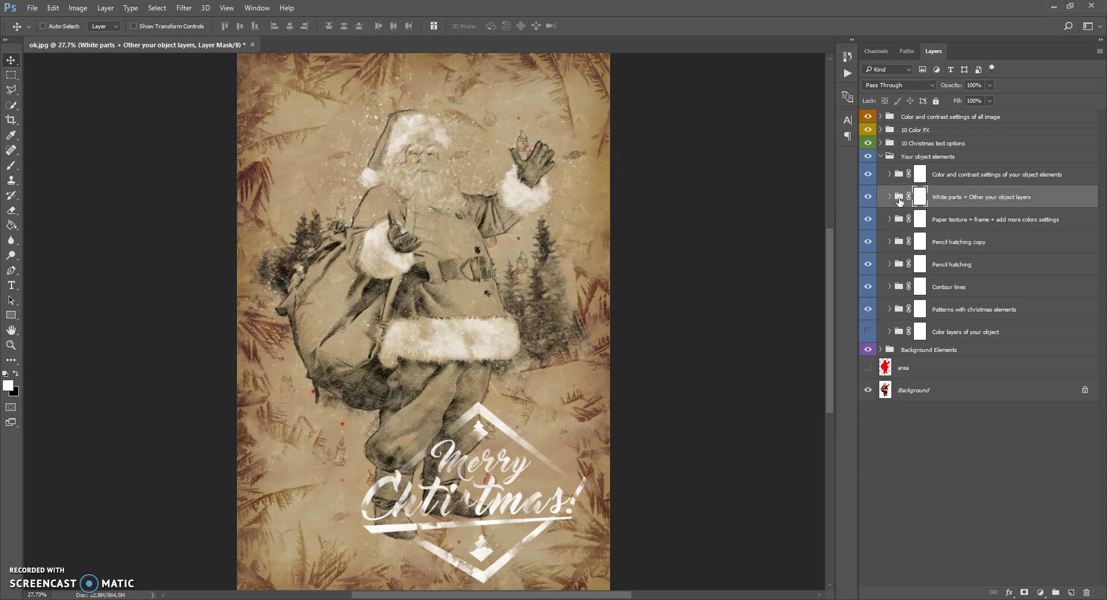
left_click(104, 27)
left_click(651, 186)
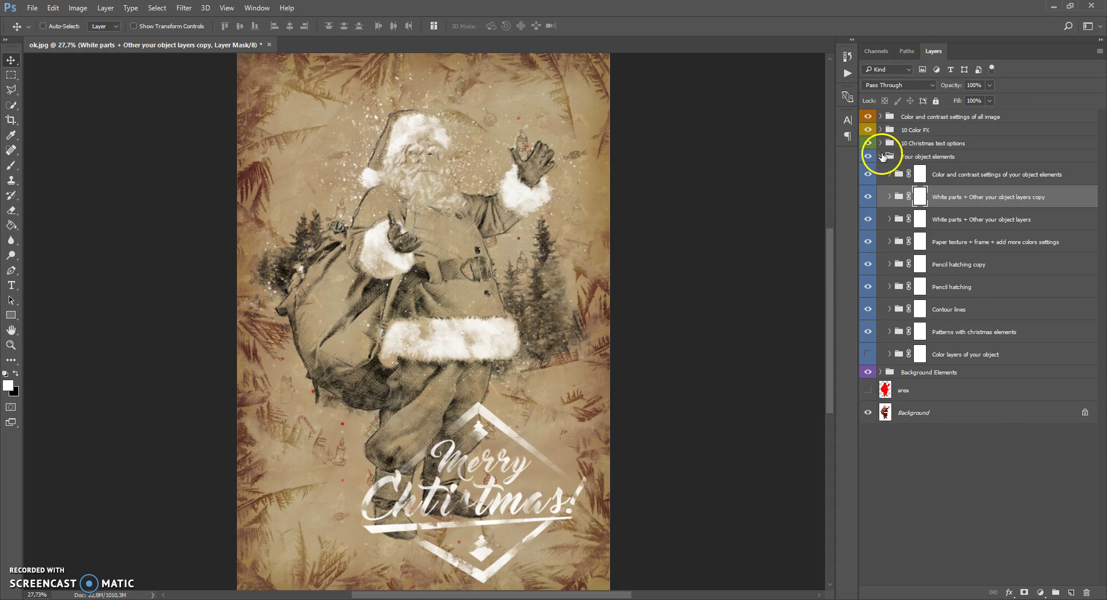
left_click(883, 156)
left_click(881, 156)
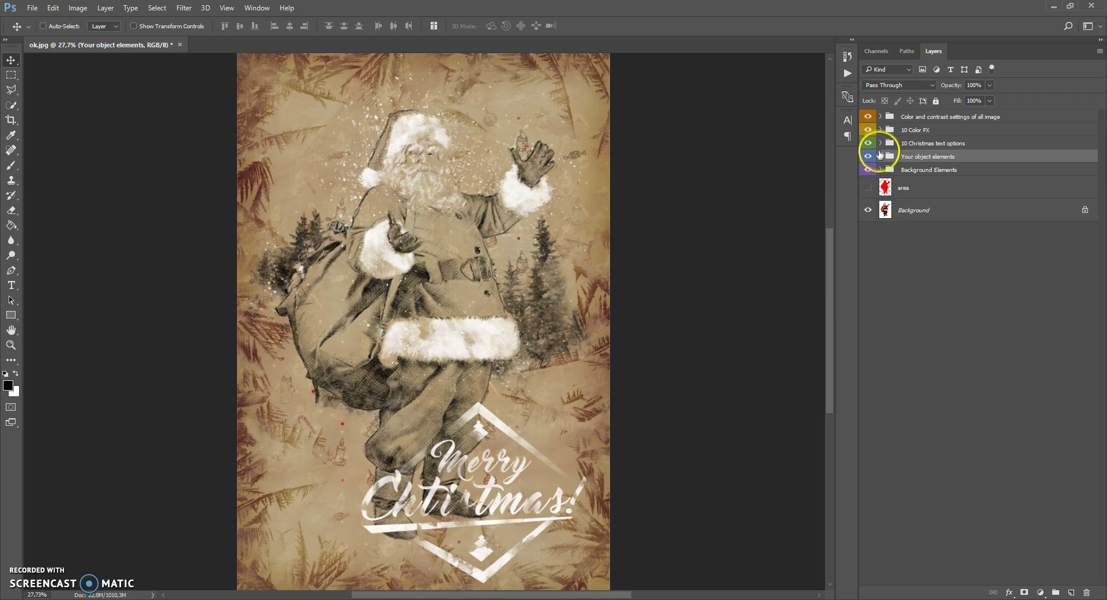
left_click(880, 156)
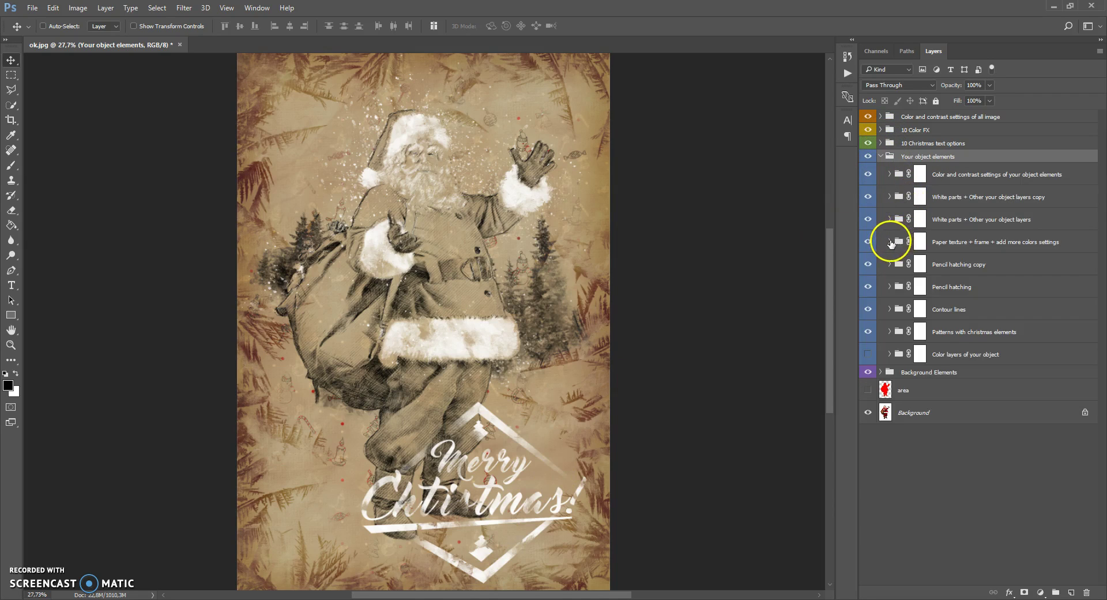
Set the Hue of the Color of paper texture adjustment to -15 and collapse the Paper texture group
left_click(889, 242)
double_click(916, 310)
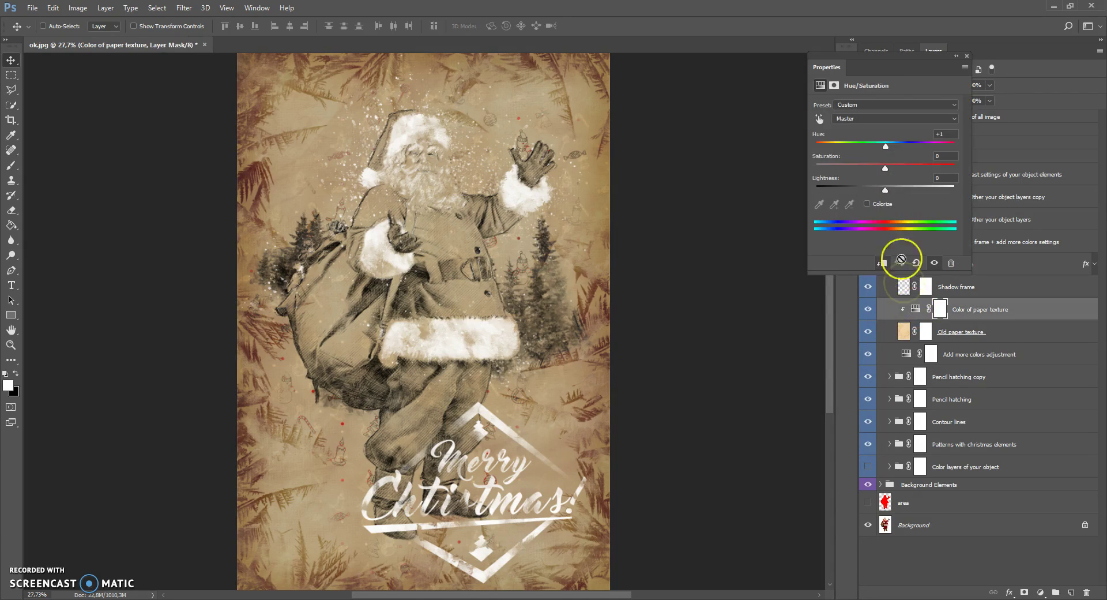
left_click_drag(889, 148, 874, 148)
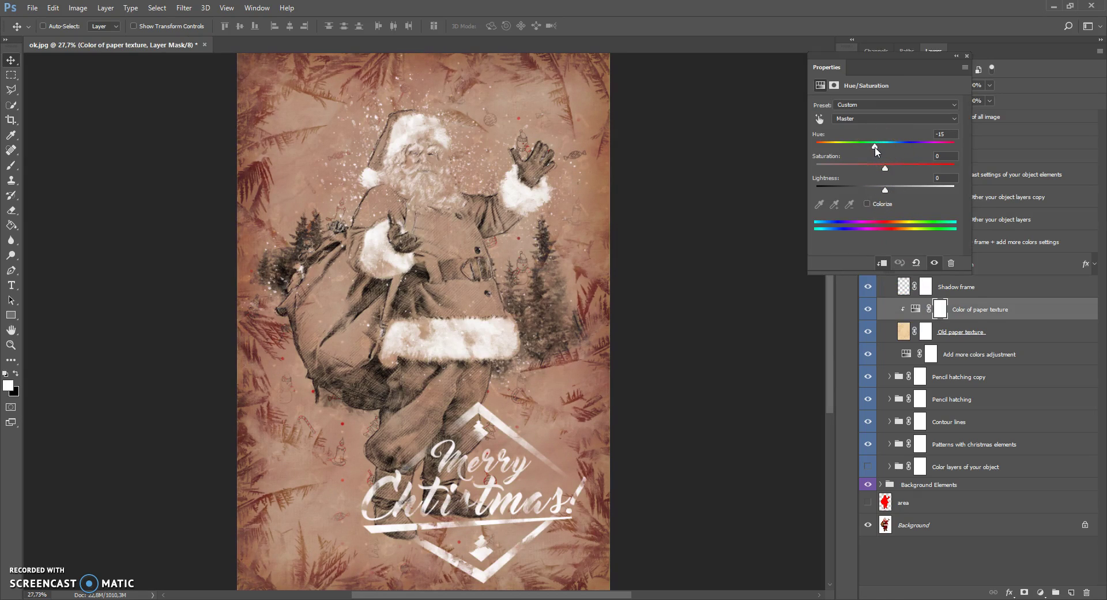
left_click(962, 59)
left_click(890, 242)
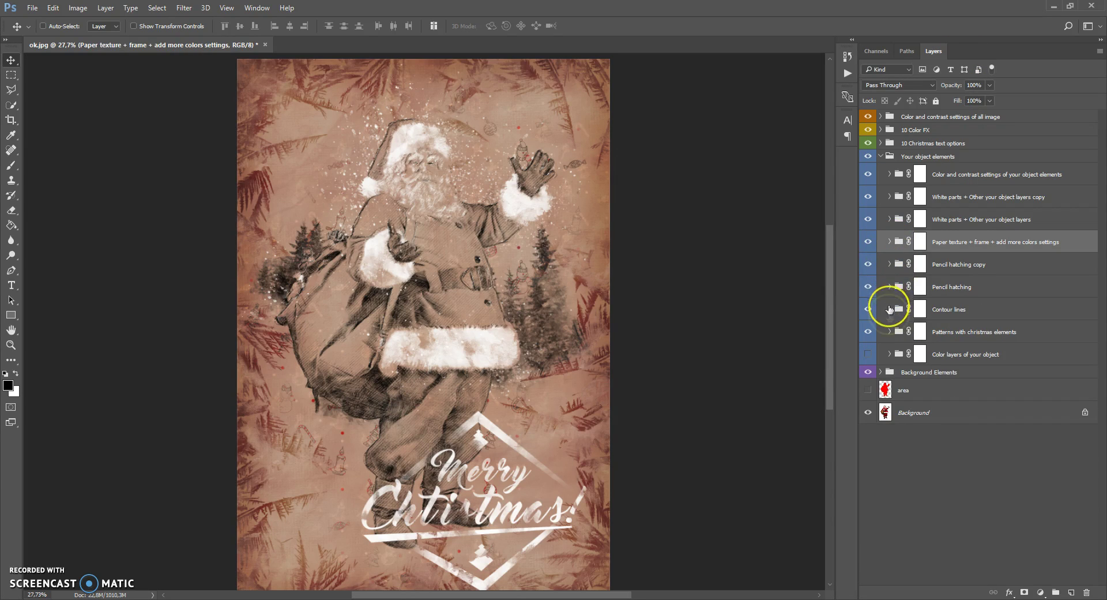
Hide both color layers of the black elements in Patterns with christmas elements, collapse the group and select Your object elements
left_click(889, 332)
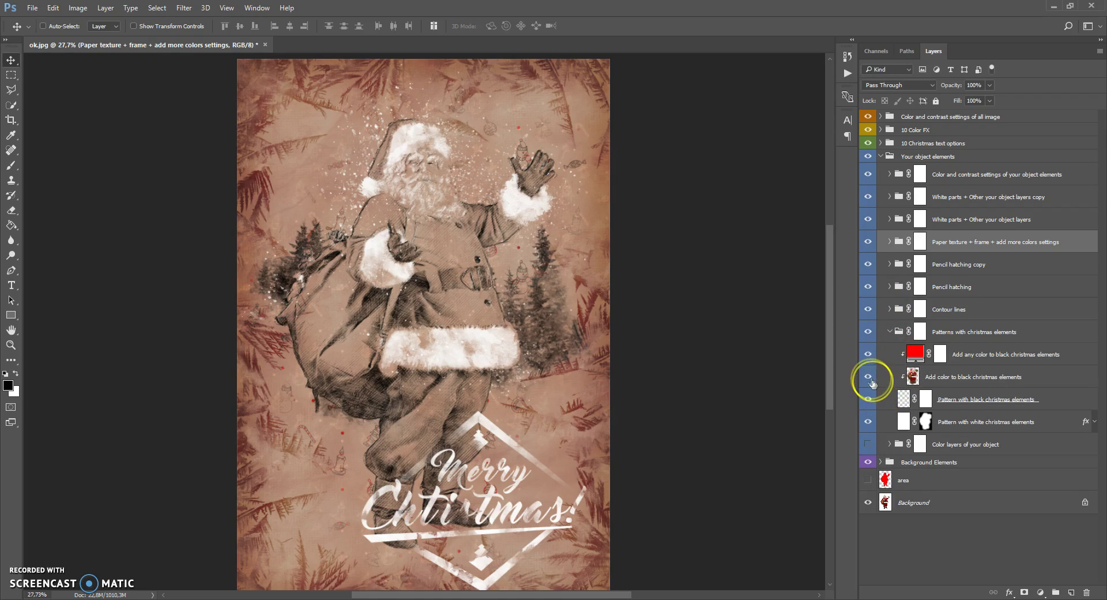
left_click(868, 354)
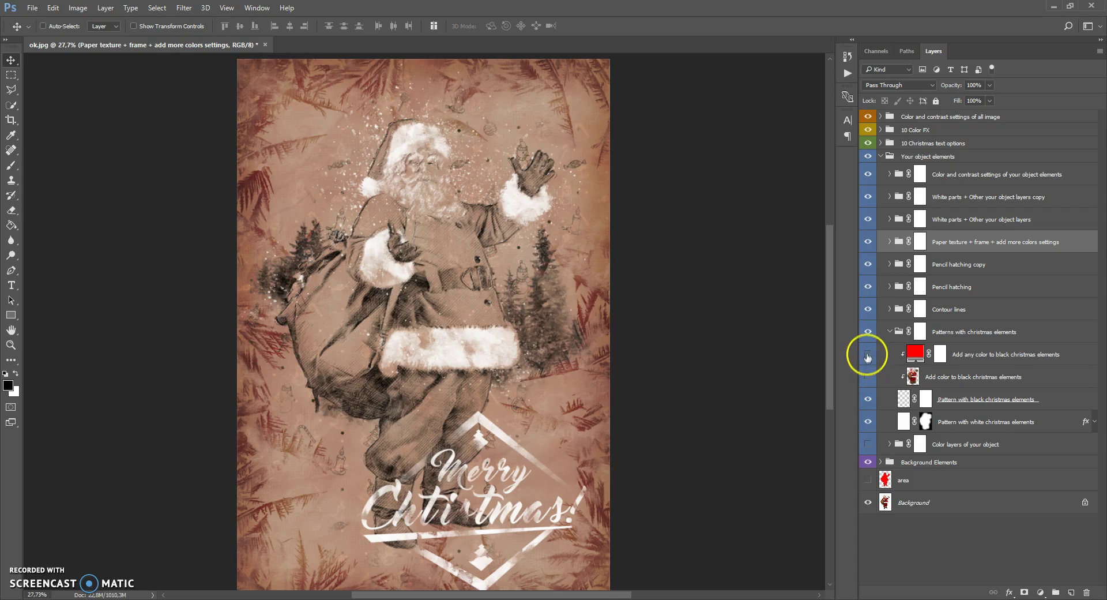
left_click(890, 333)
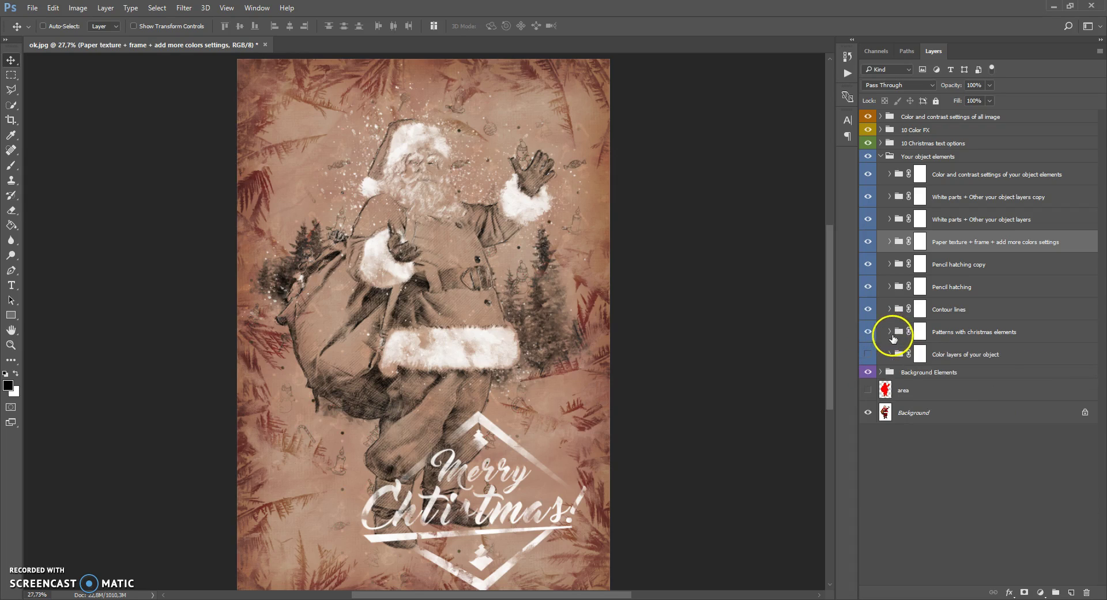
left_click(887, 155)
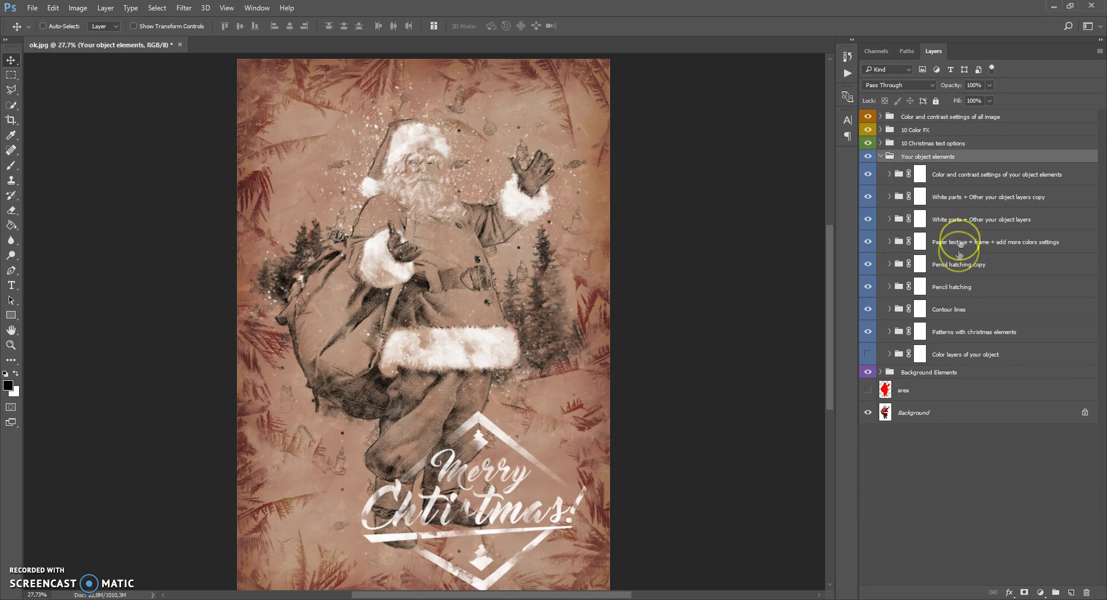
scroll(467, 319, "down", 1)
scroll(468, 320, "up", 1)
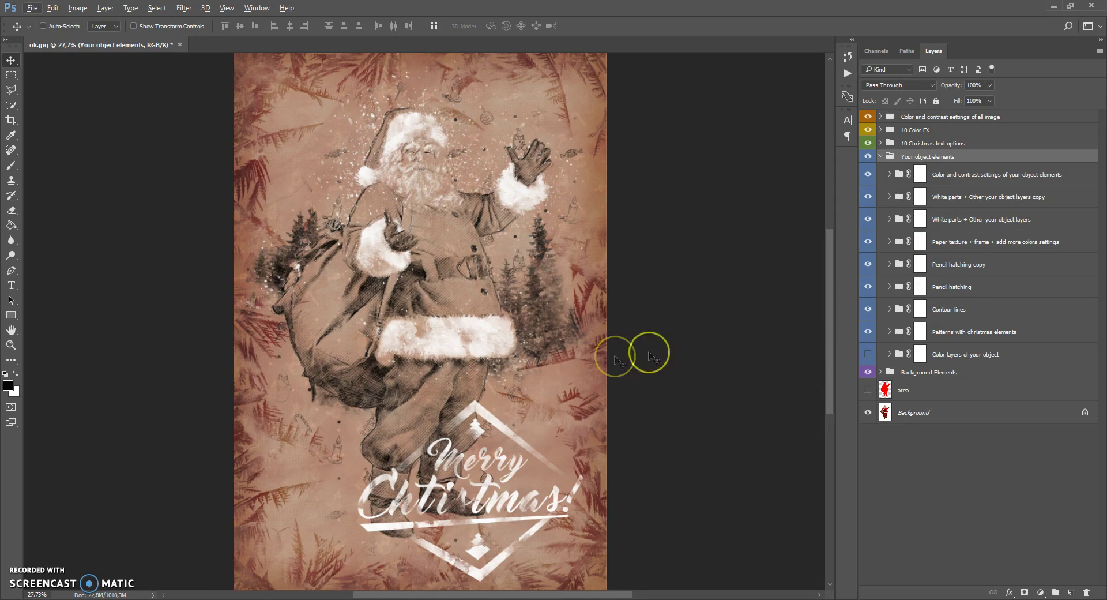
Show Color layers of your object again and hide the Pencil hatching and White parts group copies
left_click(867, 354)
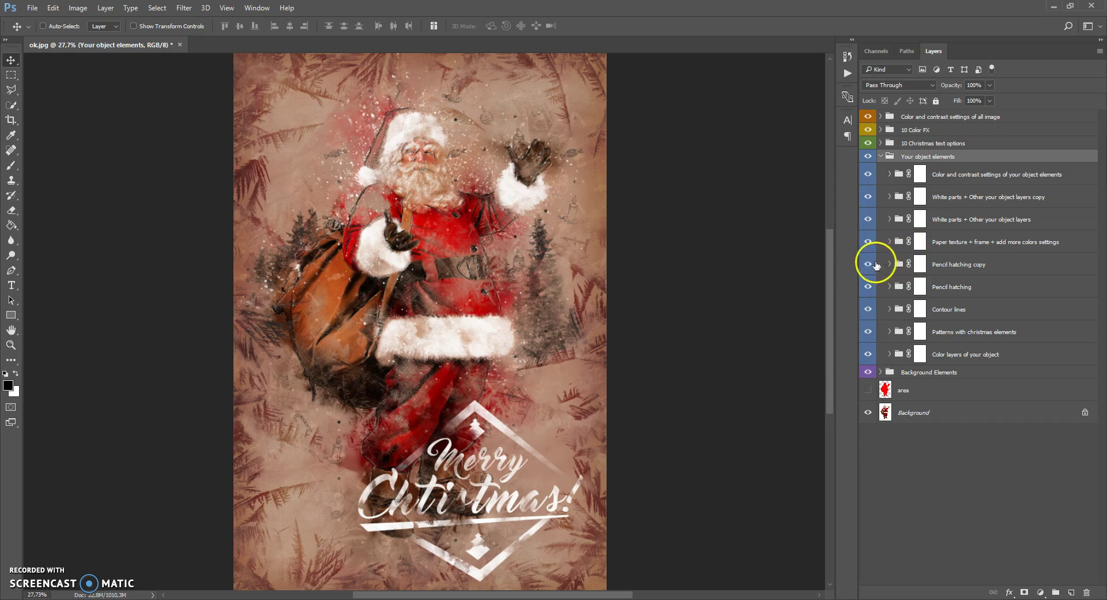
left_click(867, 264)
left_click(867, 197)
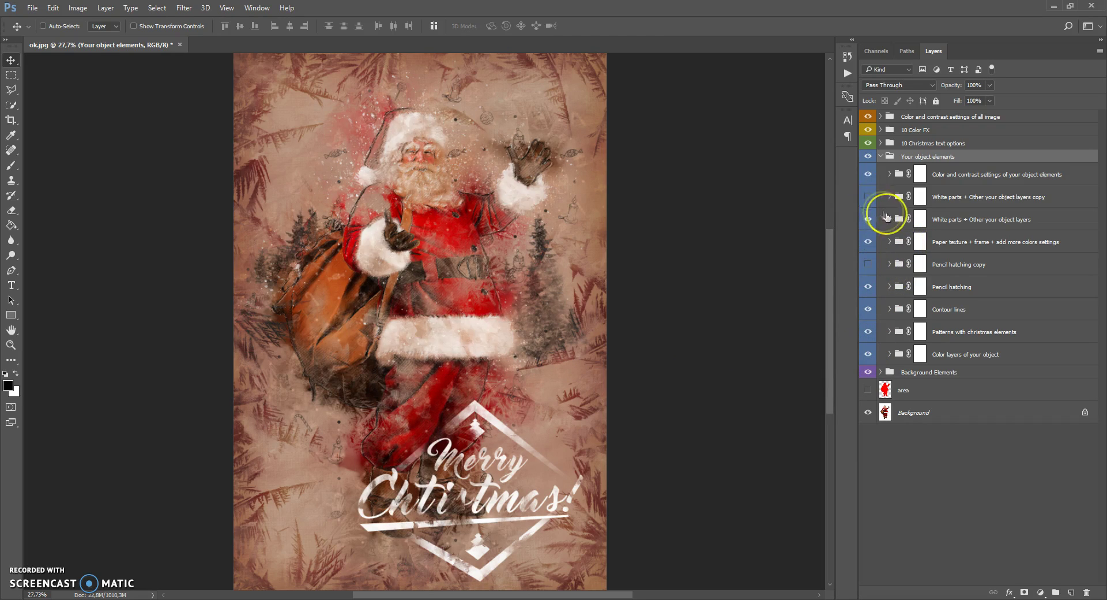
Show the Top color dots layer in the original White parts group, collapse Your object elements and expand Background Elements
left_click(889, 220)
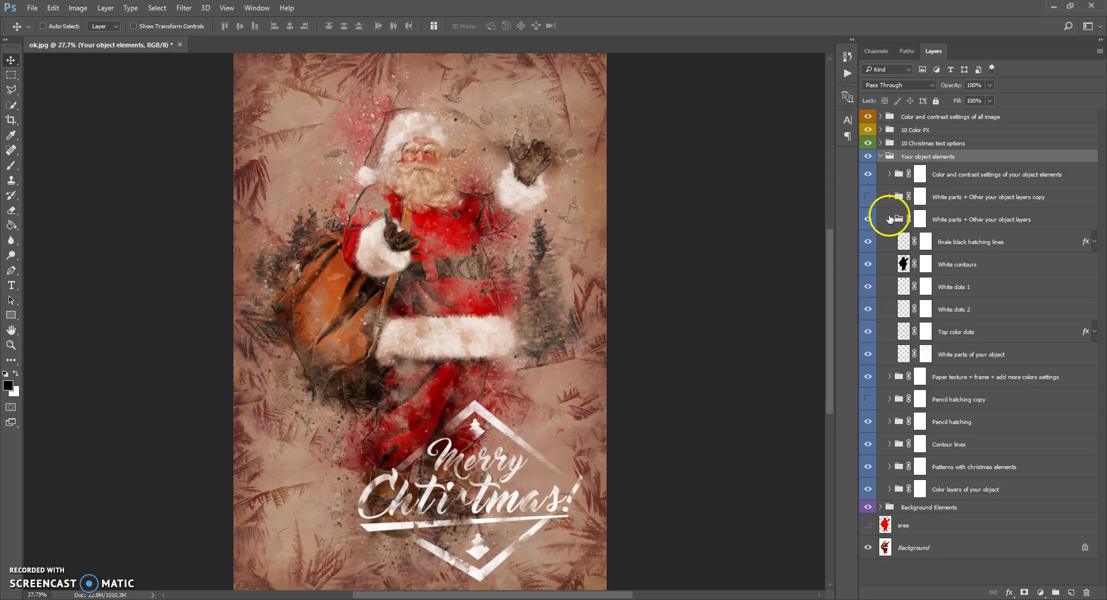
left_click(889, 220)
left_click(880, 156)
left_click(880, 170)
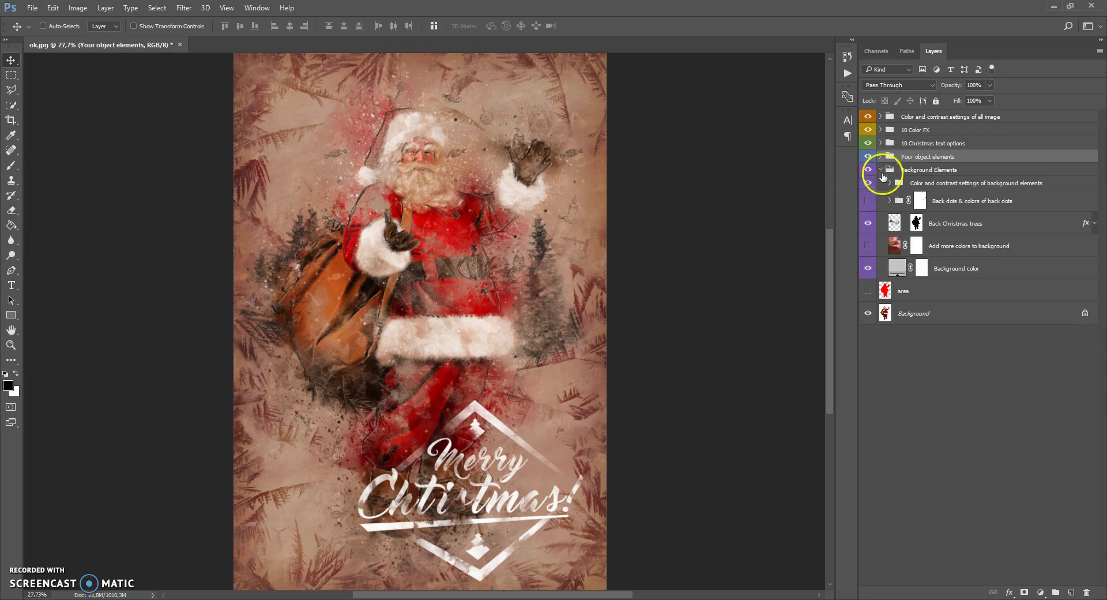
Show the Back dots & colors of back dots group, set Background color to #f2f2f2 and collapse Background Elements
left_click(872, 202)
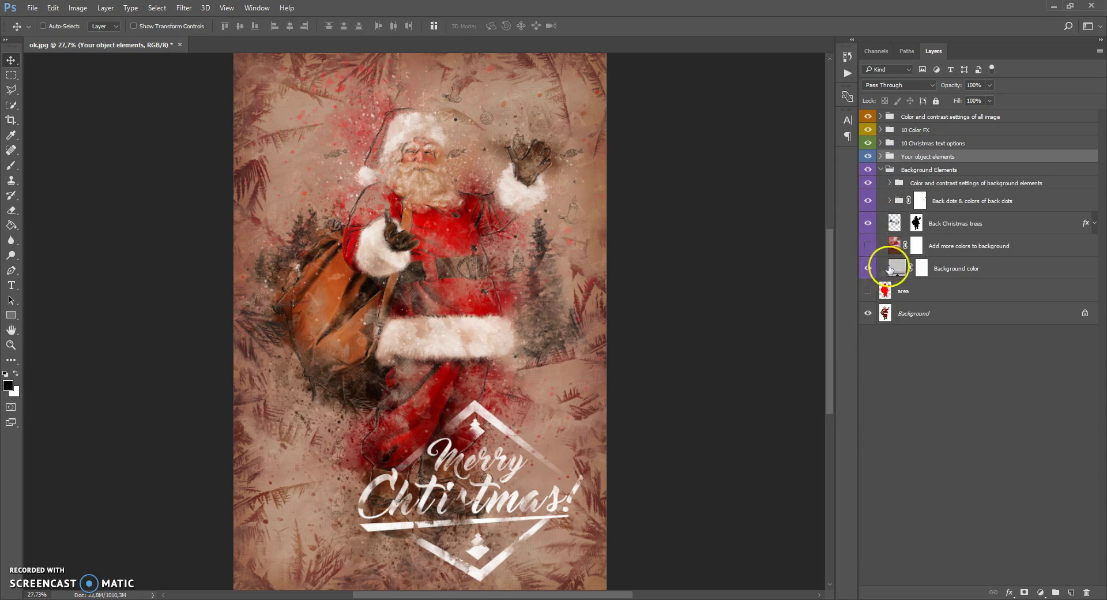
double_click(893, 268)
left_click_drag(716, 314, 687, 309)
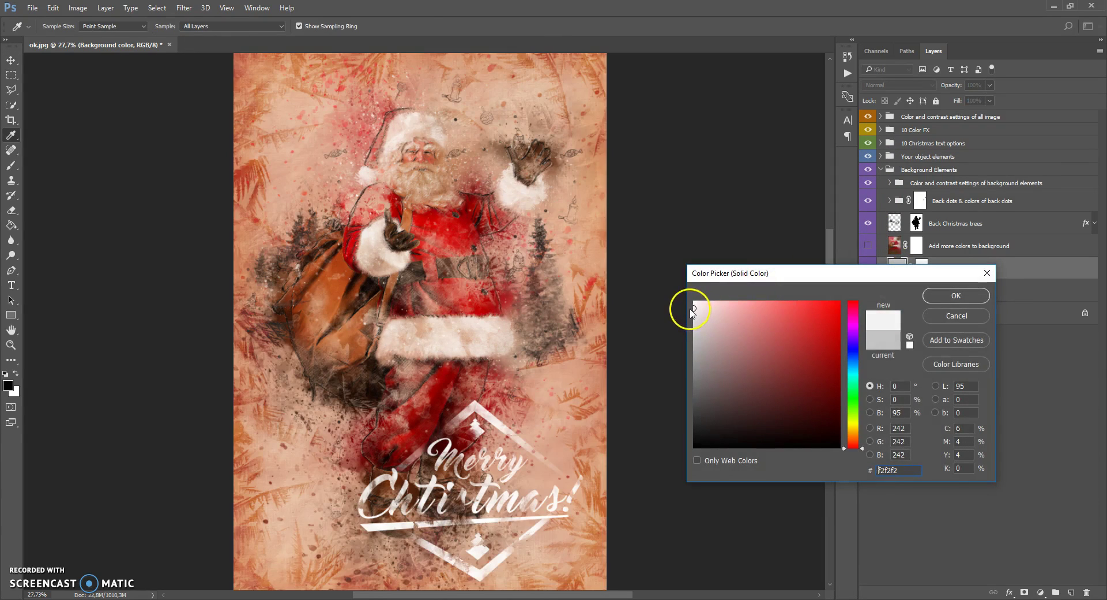
left_click(945, 295)
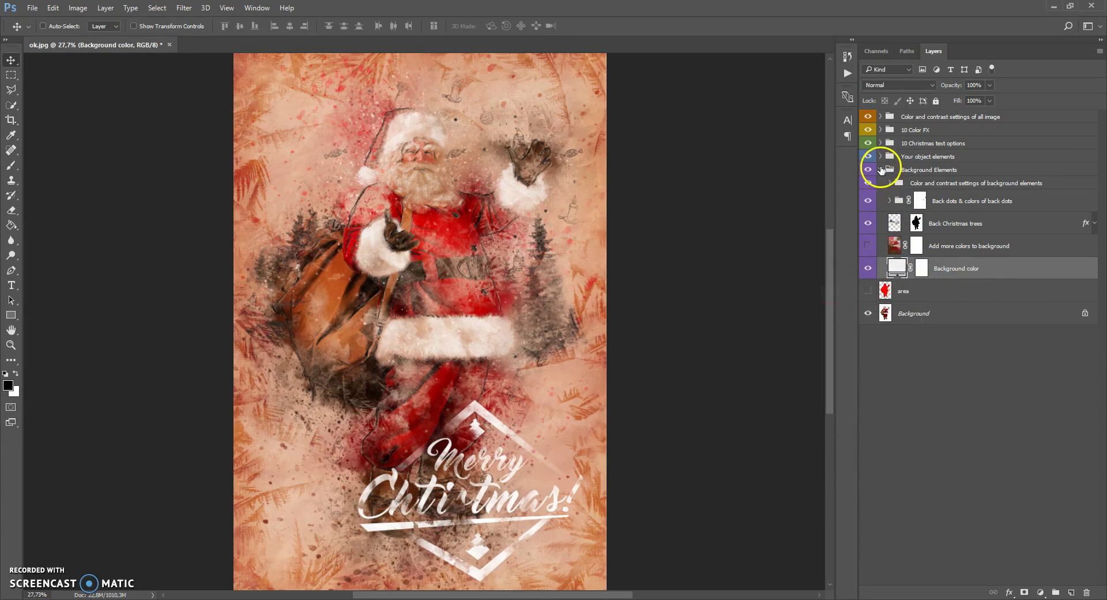
left_click(882, 171)
left_click(880, 171)
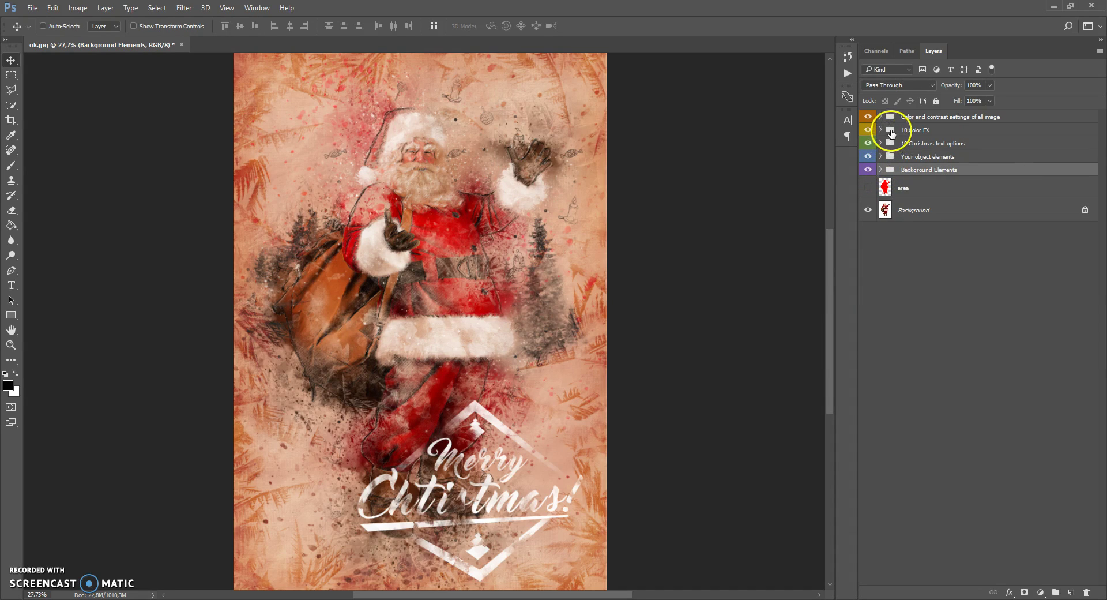
Preview the effects in the 10 Color FX group from Color 1 to Color 10, leaving them hidden, and collapse the group
left_click(892, 132)
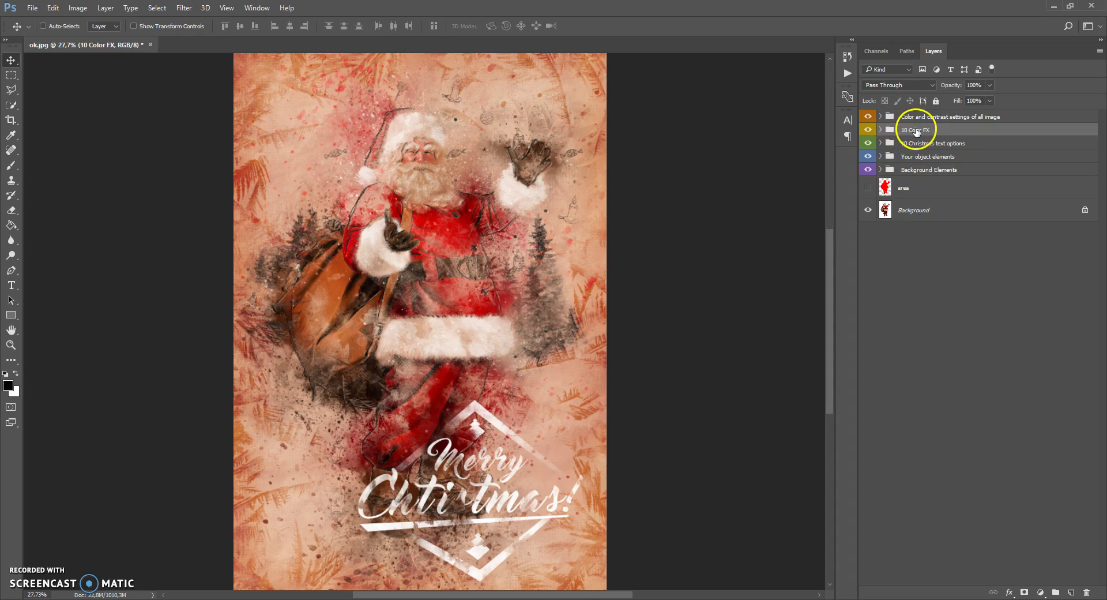
left_click(880, 132)
left_click(869, 150)
left_click(868, 172)
left_click(868, 171)
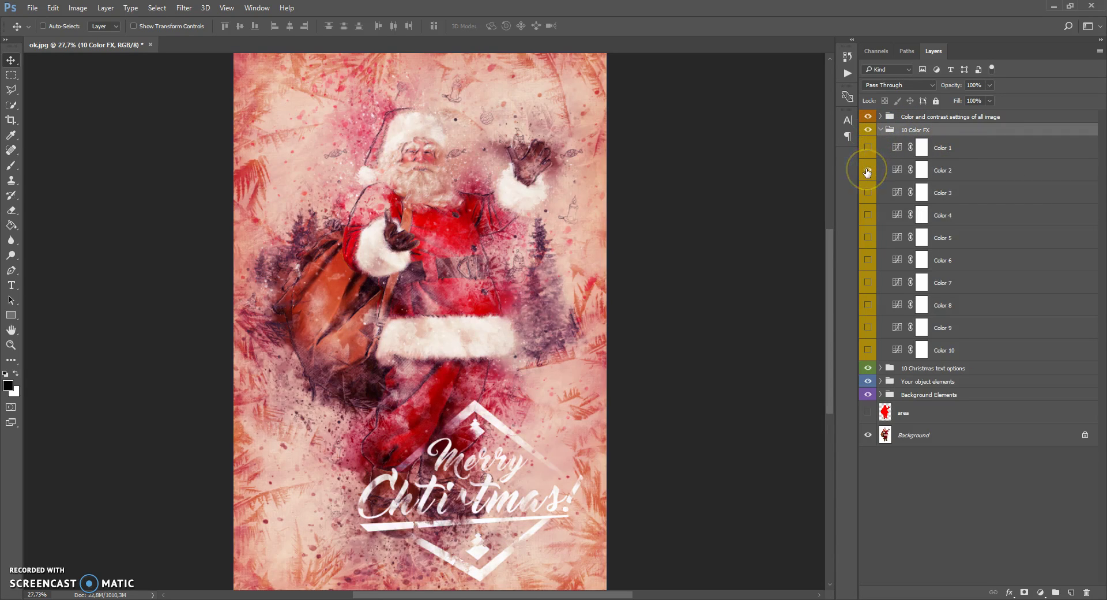
left_click(870, 196)
left_click(869, 217)
left_click(869, 217)
left_click(870, 259)
left_click(869, 259)
left_click(869, 283)
left_click(869, 306)
left_click(869, 308)
left_click(869, 326)
left_click(869, 327)
left_click(869, 350)
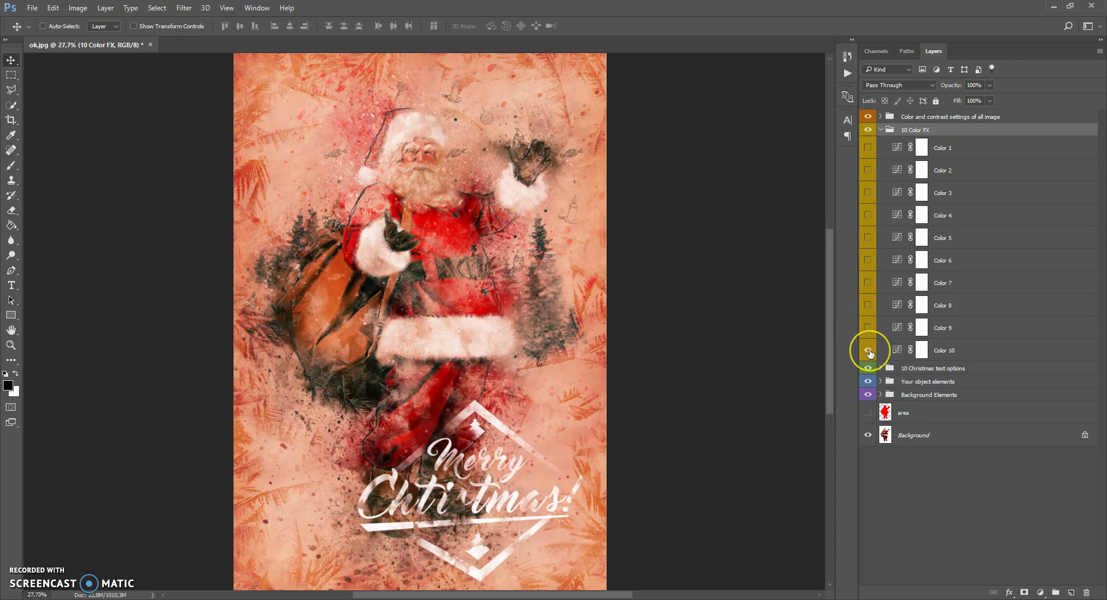
left_click(880, 130)
Expand Color and contrast settings of all image and show the Add Gradient to all image layer
left_click(889, 117)
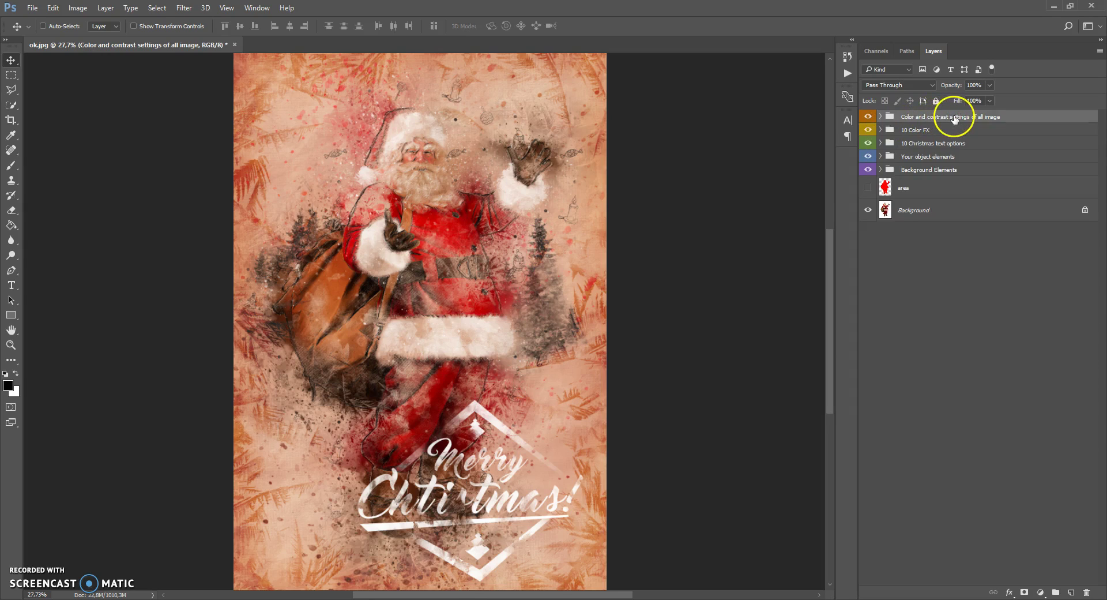
left_click(881, 117)
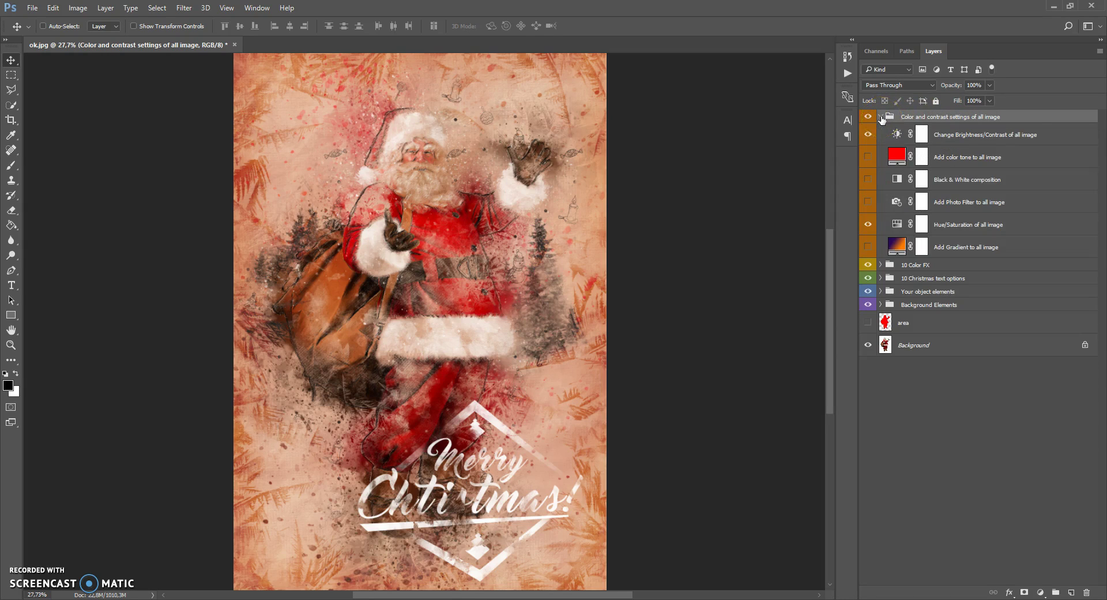
left_click(895, 244)
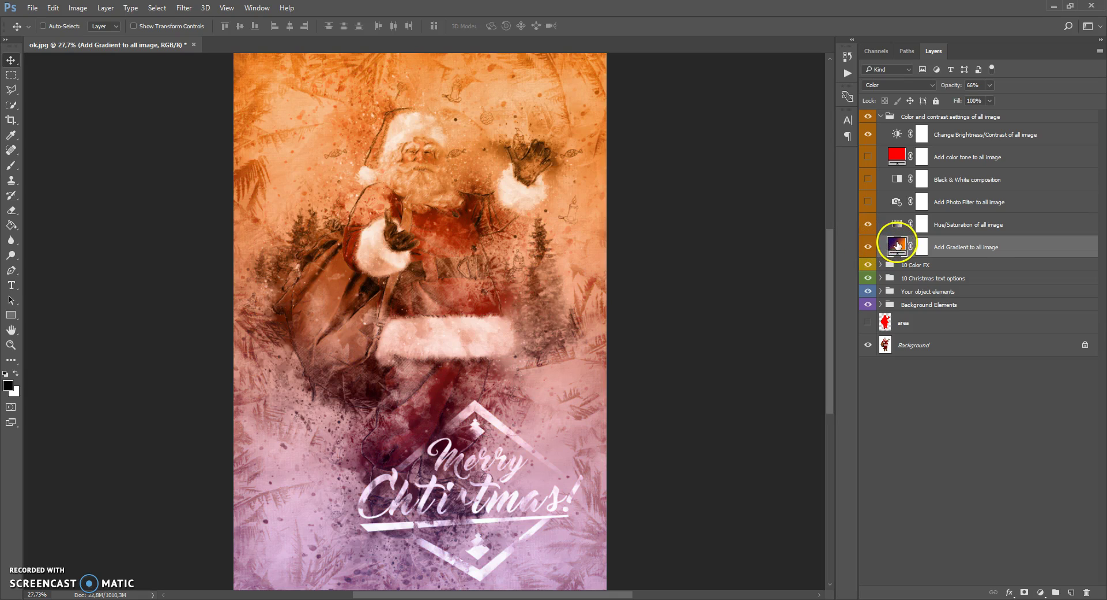
Change the purple start stop of the Add Gradient to all image gradient to dark green
double_click(897, 246)
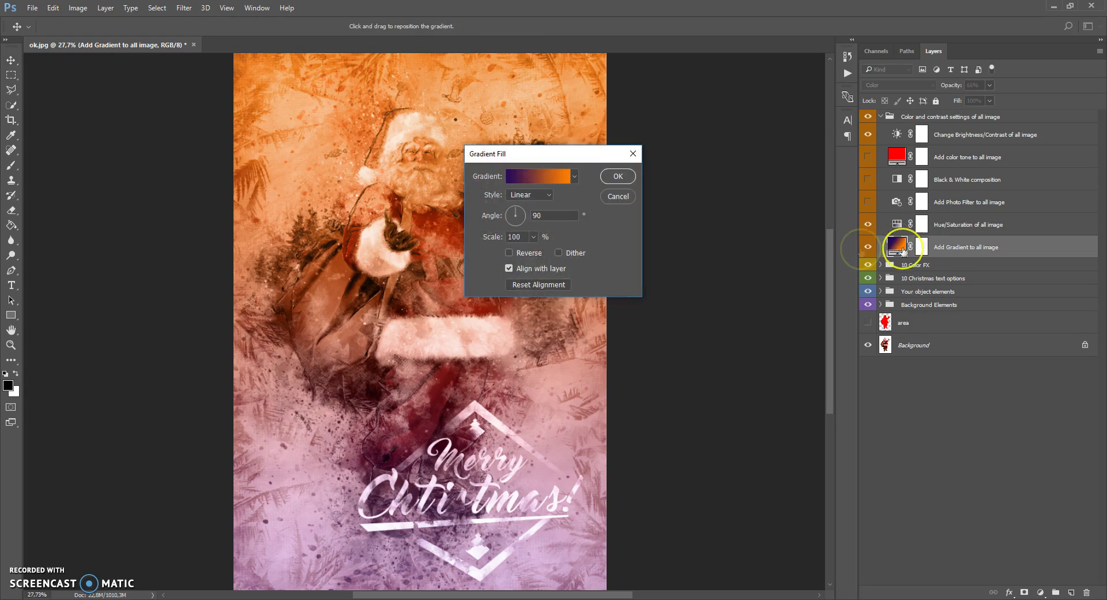
left_click_drag(573, 148, 781, 178)
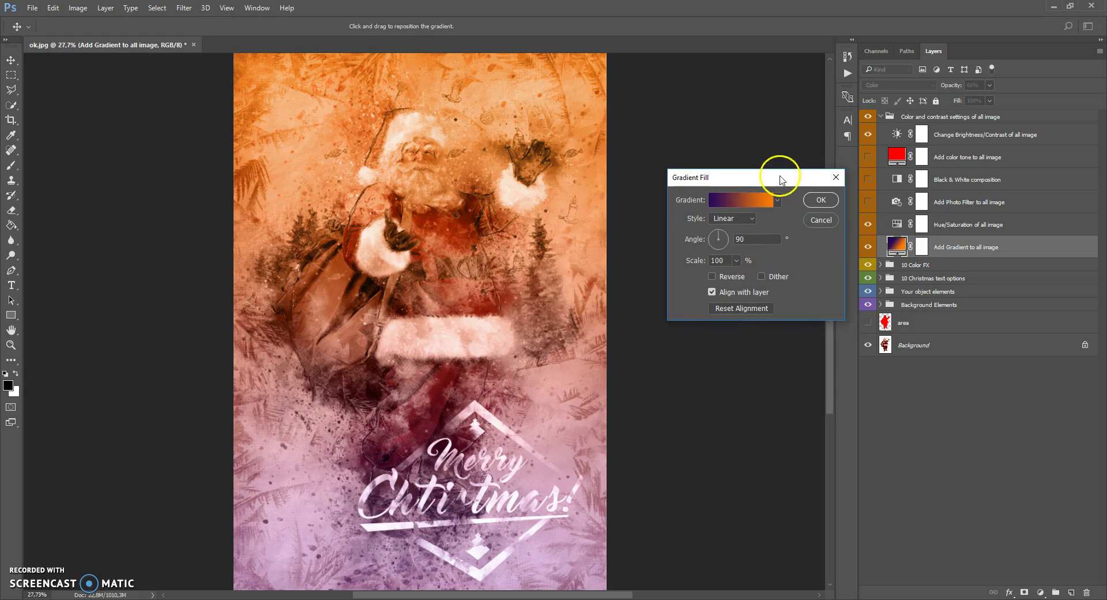
left_click(752, 200)
left_click_drag(692, 238, 705, 259)
left_click(666, 451)
left_click(715, 501)
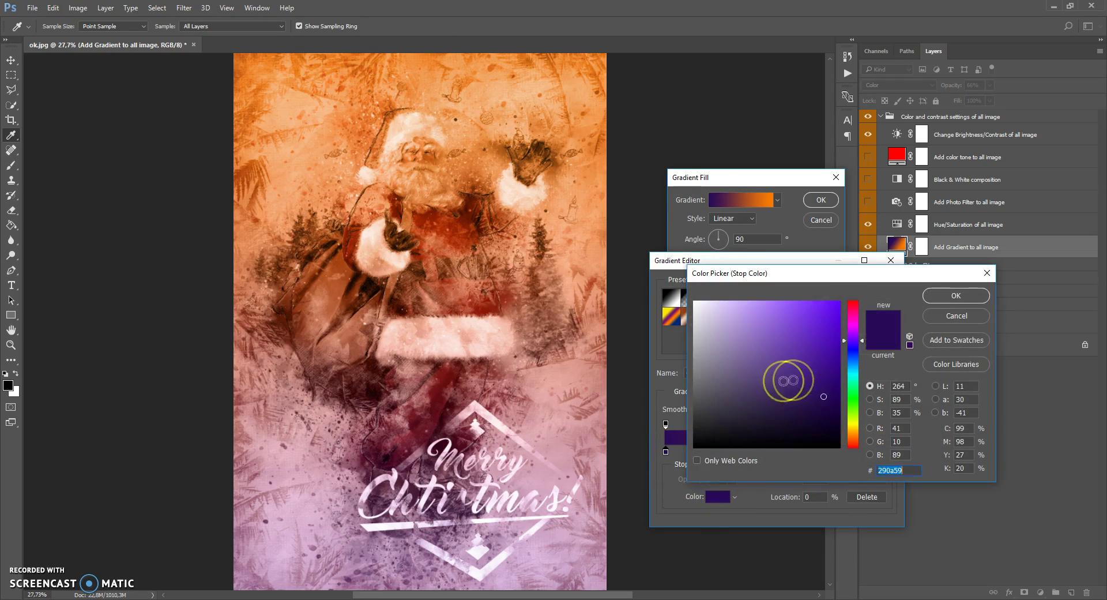
left_click_drag(854, 354, 852, 387)
left_click(949, 296)
Change the gradient's orange end stop to blue-violet and accept the edited gradient
left_click(888, 452)
double_click(887, 453)
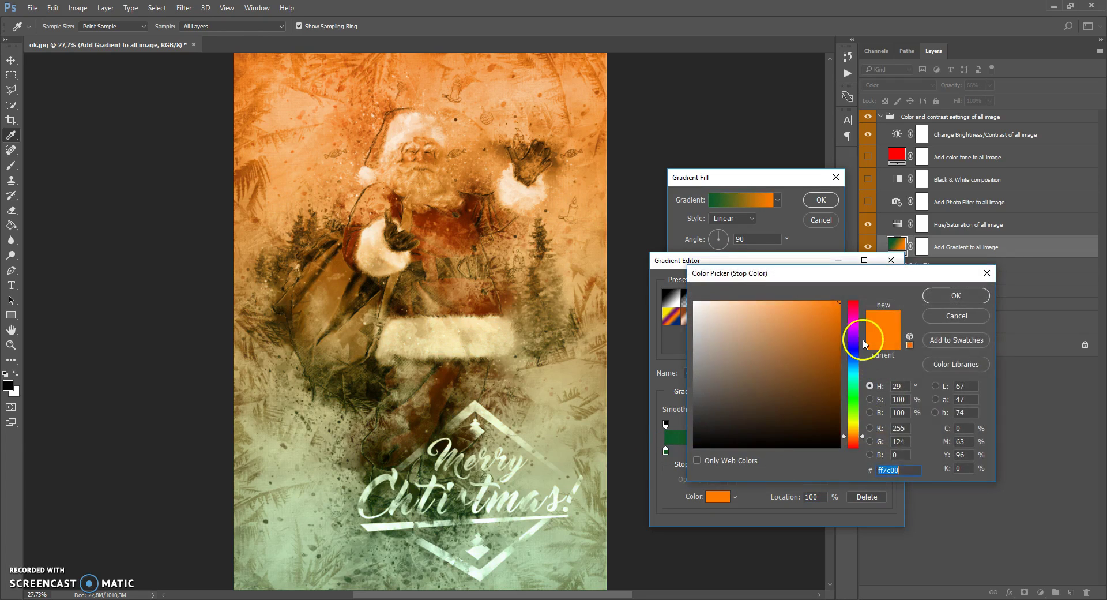
left_click(855, 343)
left_click(950, 295)
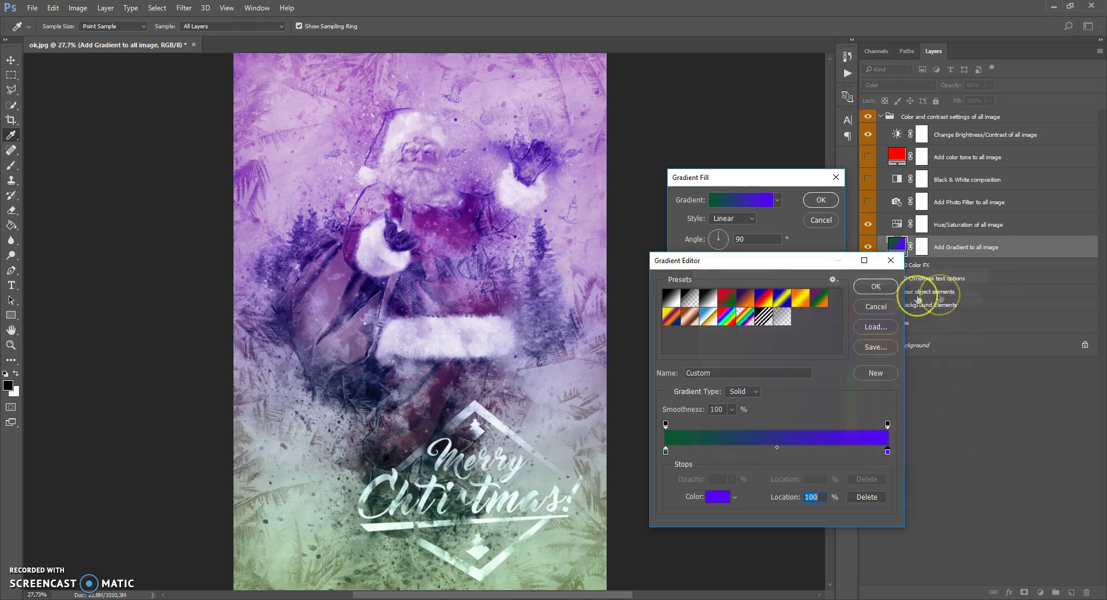
left_click(868, 286)
Set the gradient fill's angle to -38.29° and its scale to about 67%, and hide the Add Gradient to all image layer
left_click_drag(715, 240, 718, 243)
left_click_drag(478, 376, 516, 318)
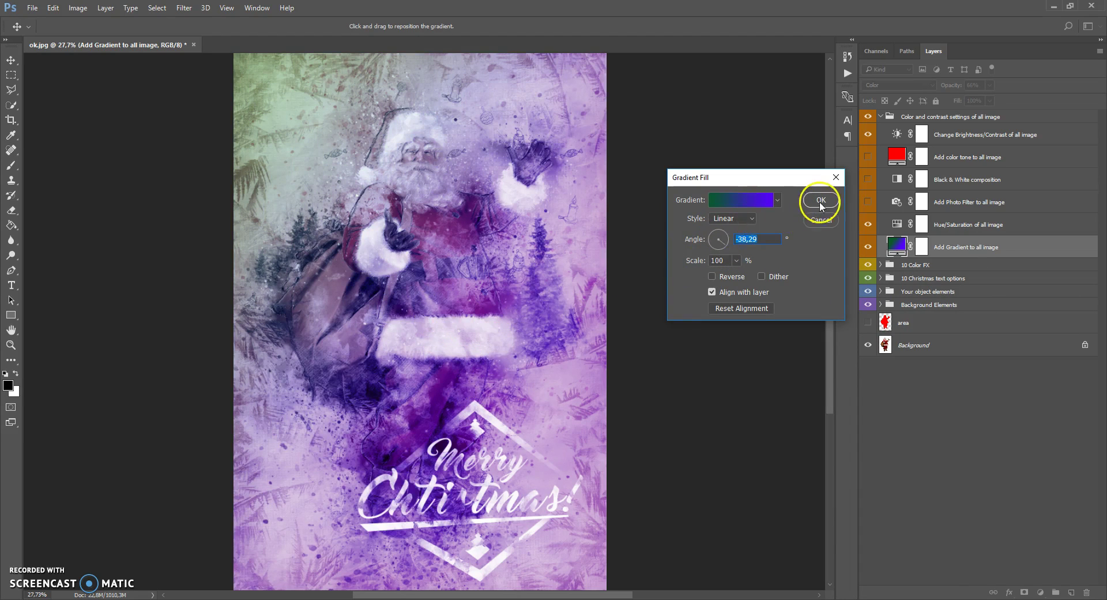
left_click_drag(736, 268, 743, 280)
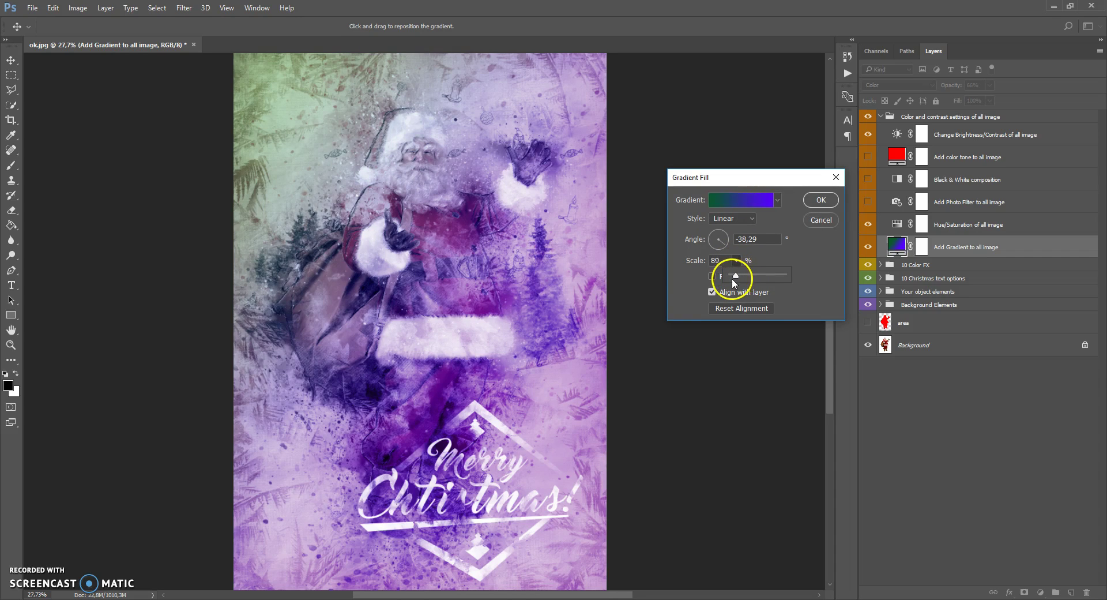
left_click_drag(733, 279, 729, 278)
left_click(432, 264)
left_click(759, 271)
left_click_drag(738, 272, 741, 277)
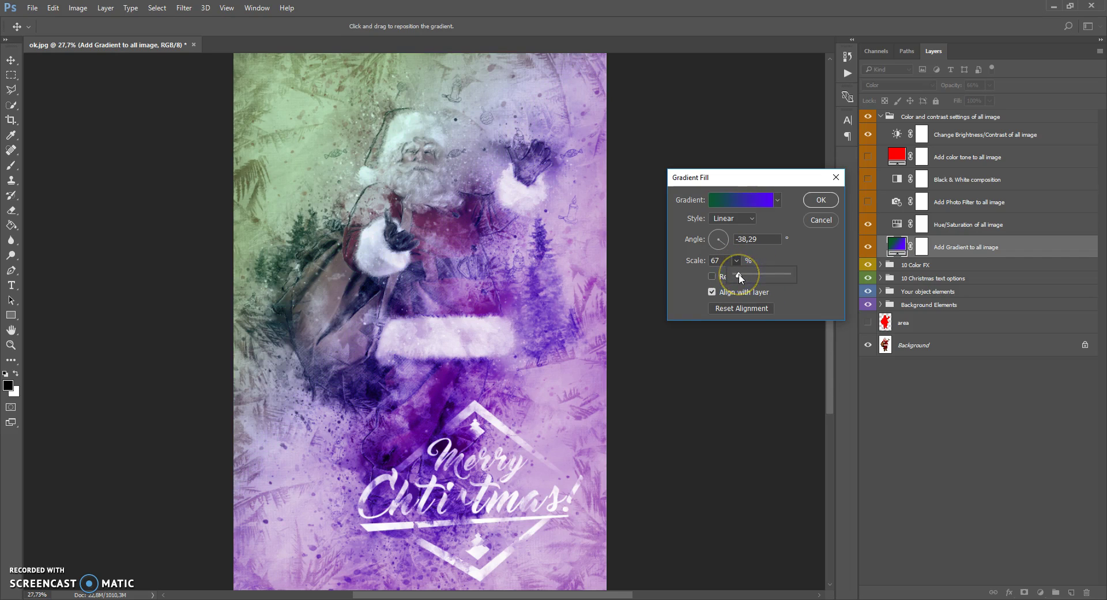
left_click(819, 200)
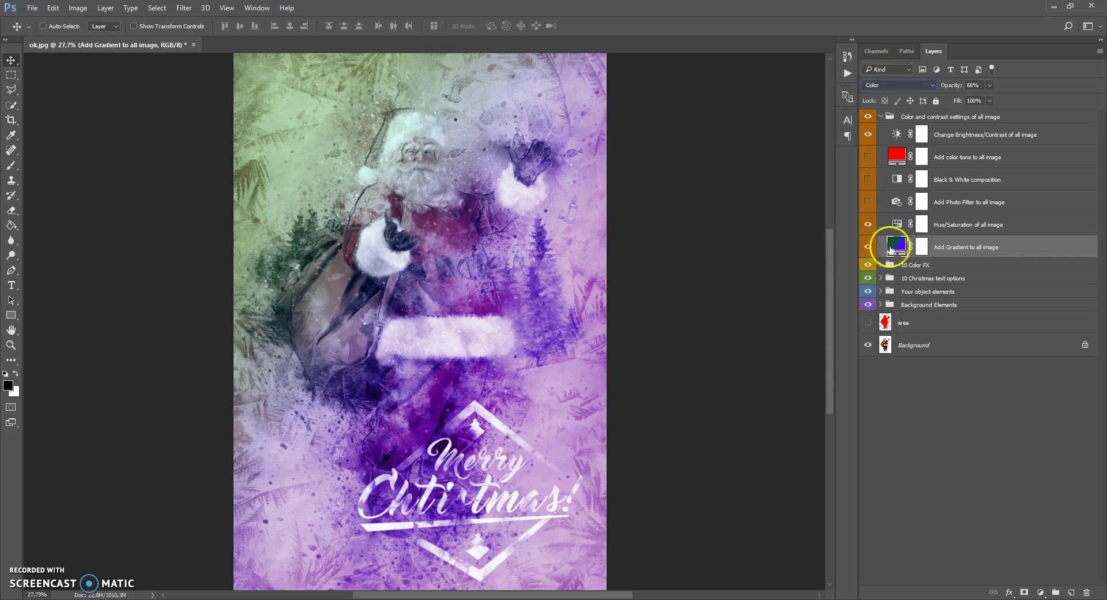
left_click(867, 247)
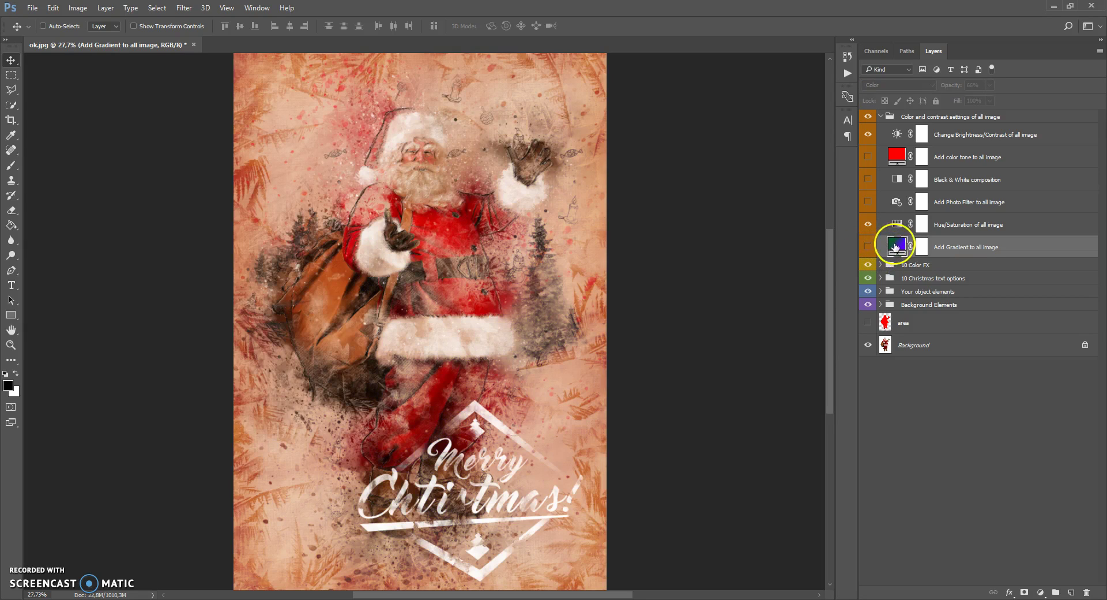
Try out the sliders of the Hue/Saturation of all image adjustment and hide that layer
left_click(921, 225)
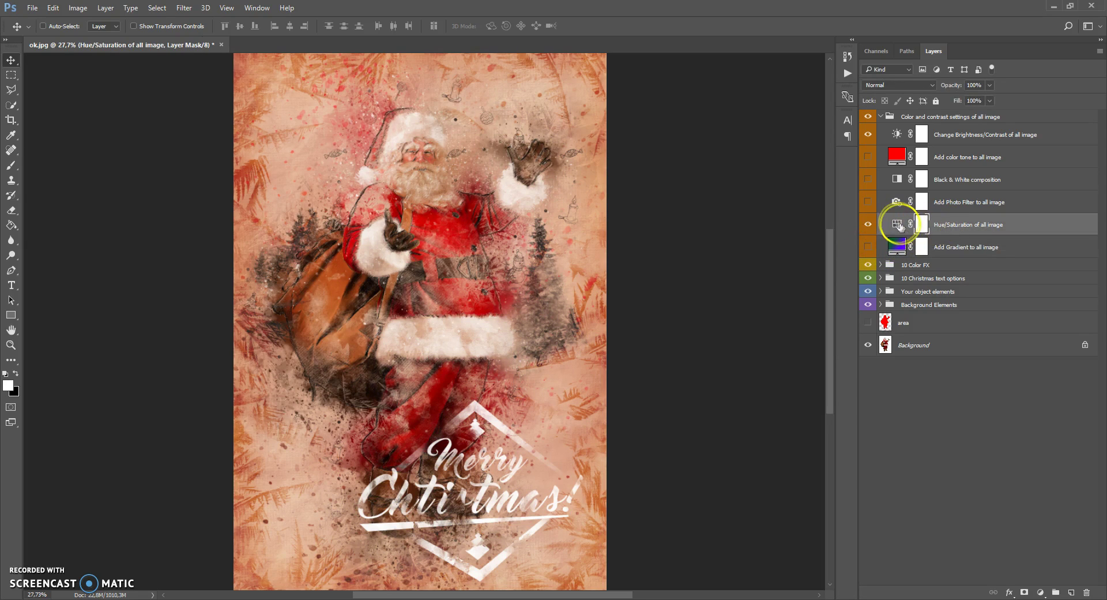
double_click(899, 225)
left_click_drag(886, 148, 886, 171)
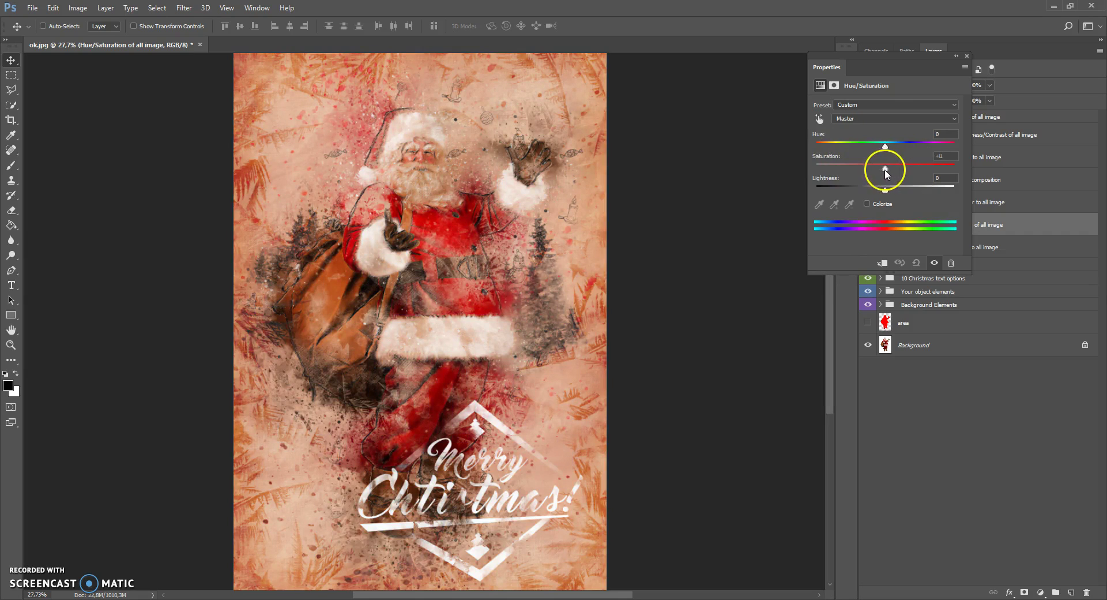
left_click(957, 55)
left_click(869, 224)
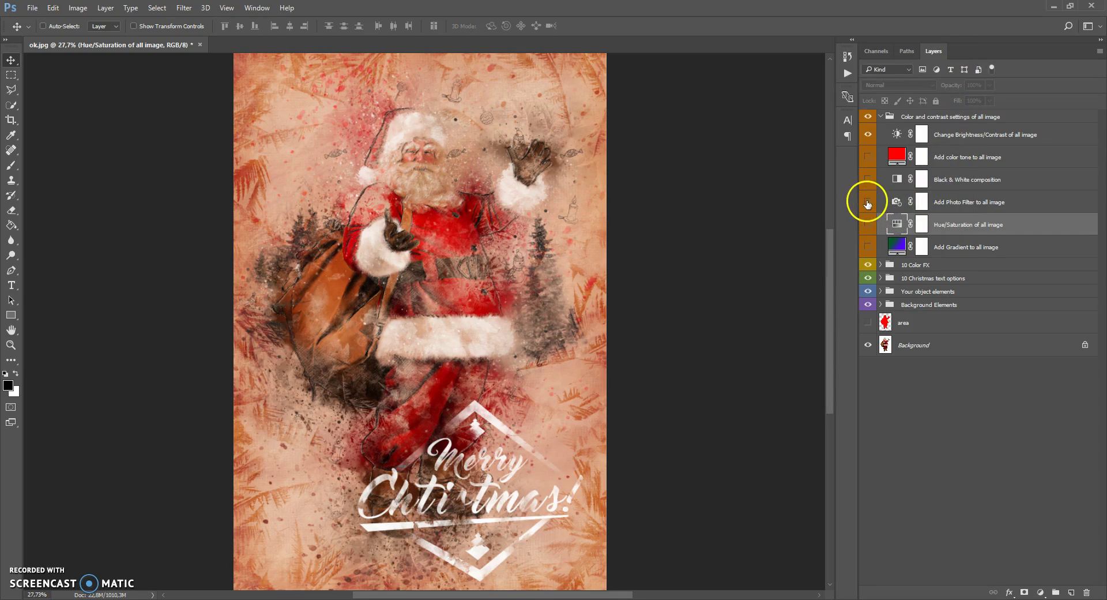
Set the Add Photo Filter to all image layer to the Underwater filter with a density of 52%, and hide the layer
double_click(896, 201)
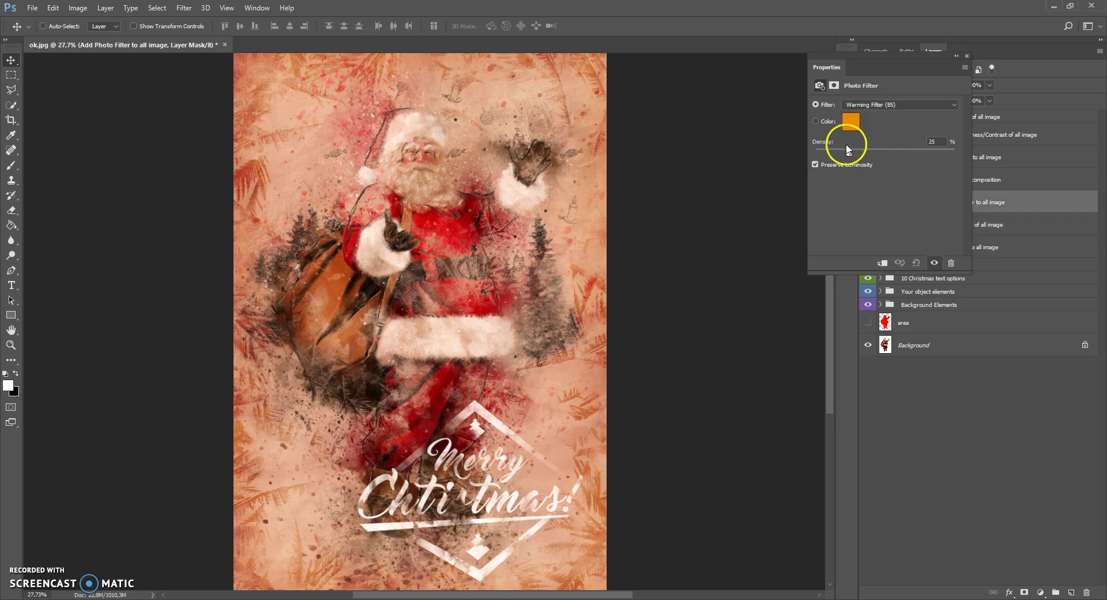
left_click_drag(849, 153, 897, 153)
left_click(884, 104)
left_click(886, 115)
left_click(884, 105)
left_click(882, 108)
scroll(881, 104, "down", 7)
scroll(881, 105, "down", 12)
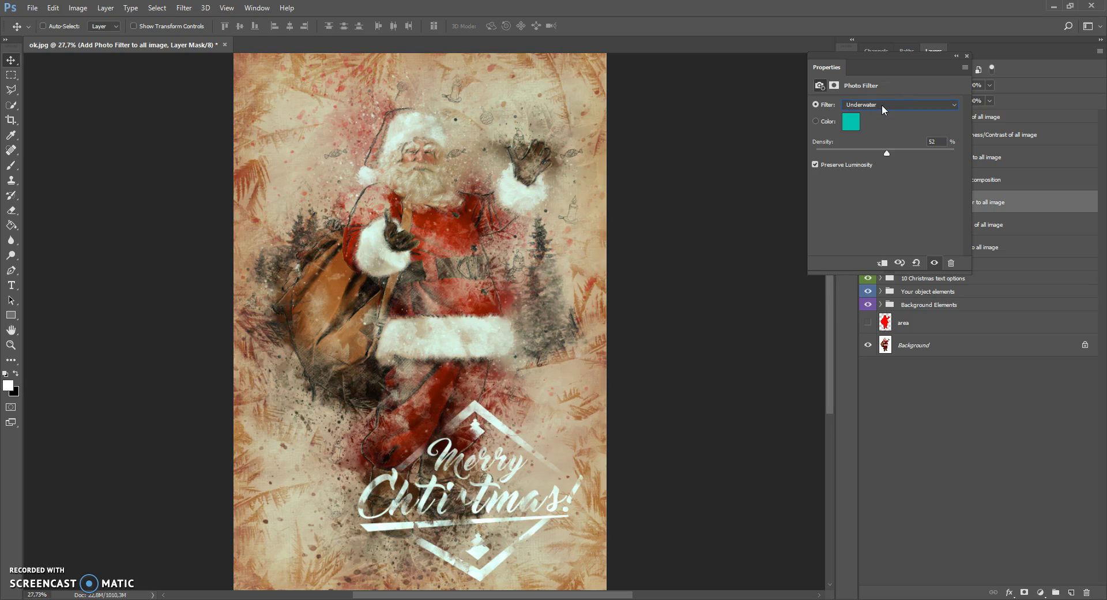
left_click(956, 56)
left_click(869, 202)
Preview the Black & White composition layer on the poster and leave it hidden
left_click(868, 180)
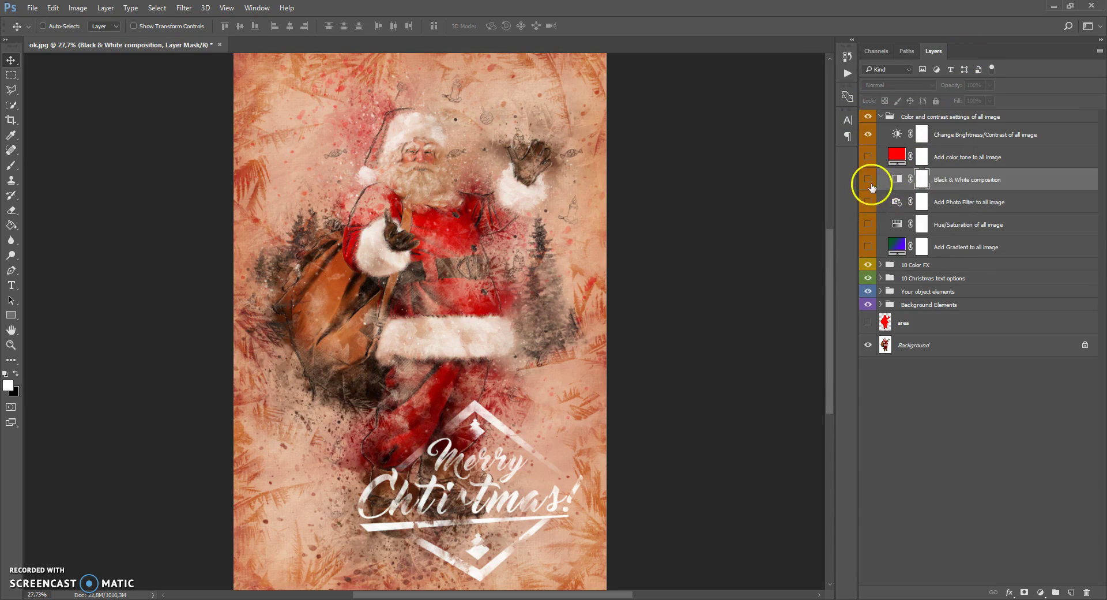
left_click(868, 180)
left_click(868, 180)
left_click(868, 180)
Show Add color tone to all image, change its color to blue (about #005aff), lower its opacity and hide the layer
left_click(869, 157)
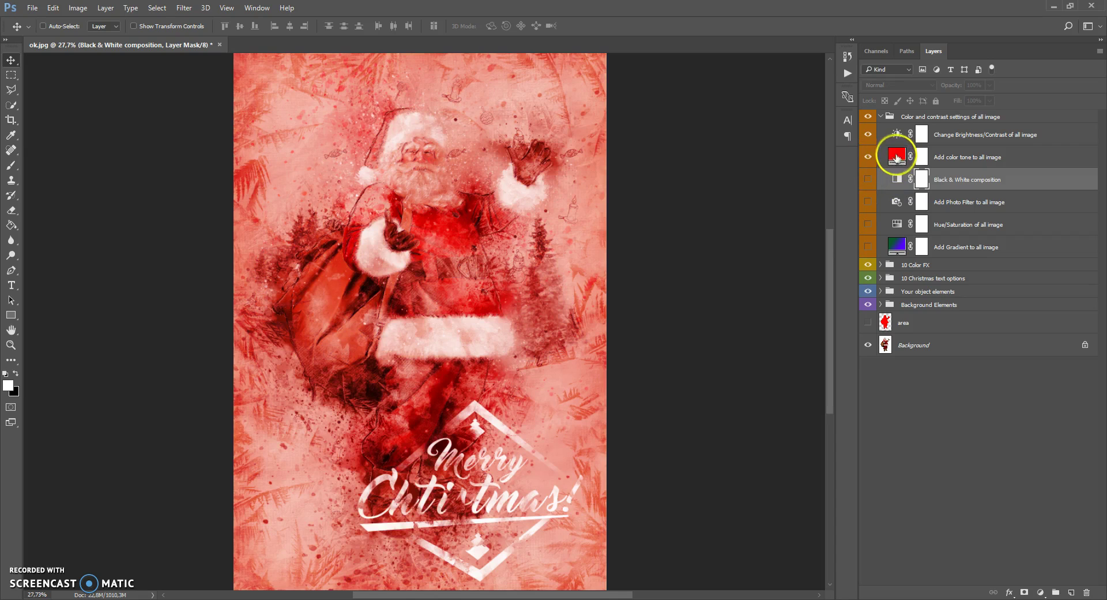
double_click(897, 155)
left_click_drag(854, 314, 853, 359)
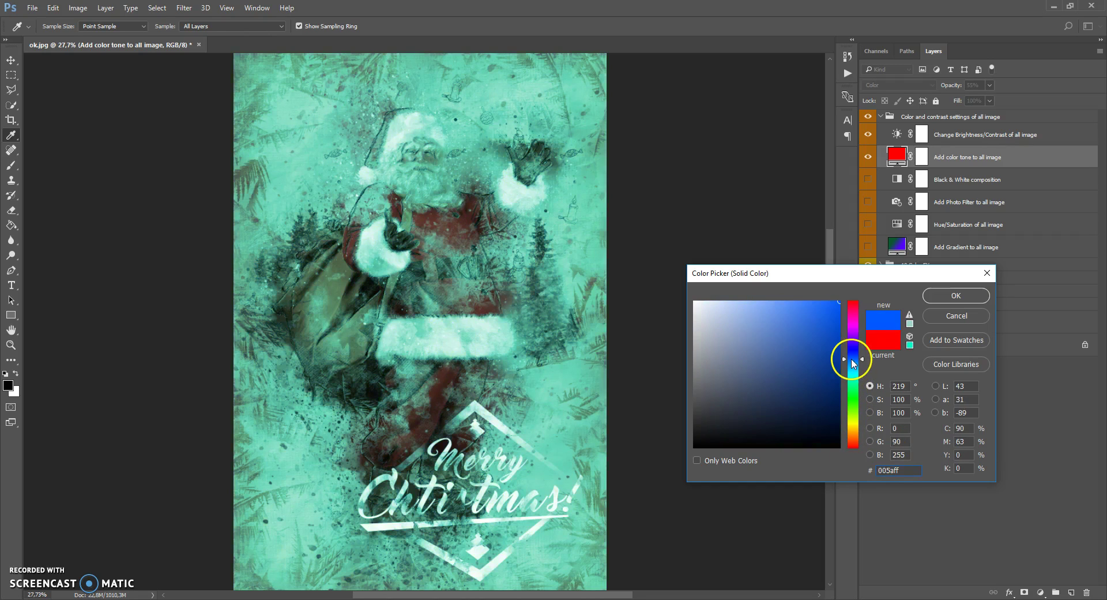
left_click(939, 296)
left_click(990, 85)
mouse_move(989, 97)
left_mouse_down()
mouse_move(976, 101)
mouse_move(1014, 103)
mouse_move(974, 101)
left_mouse_up()
left_click(868, 157)
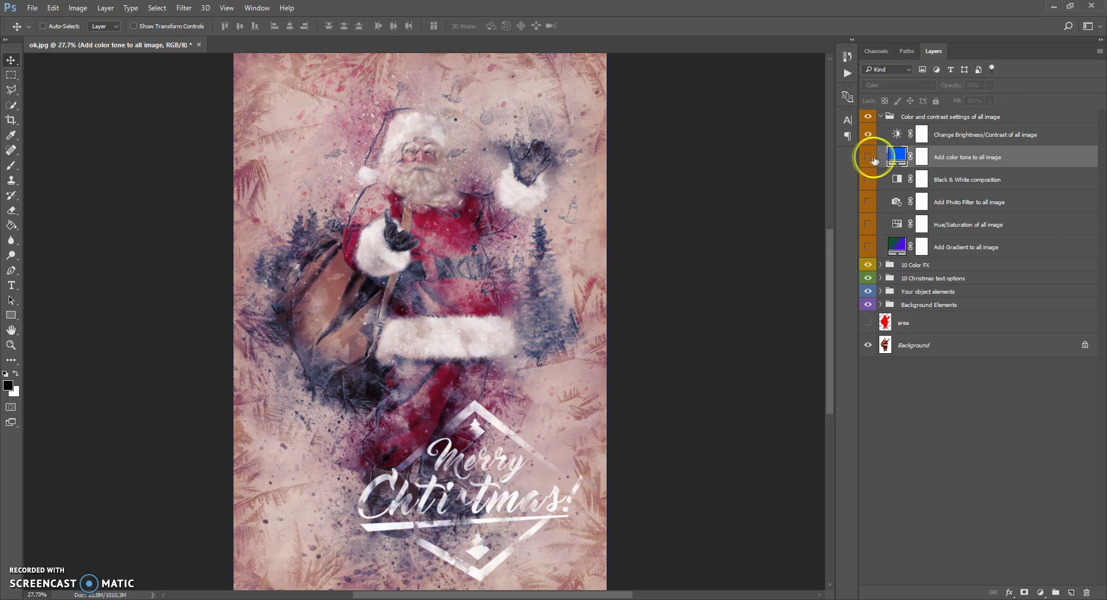
Try out the Change Brightness/Contrast of all image sliders and collapse the Color and contrast settings of all image group
double_click(895, 134)
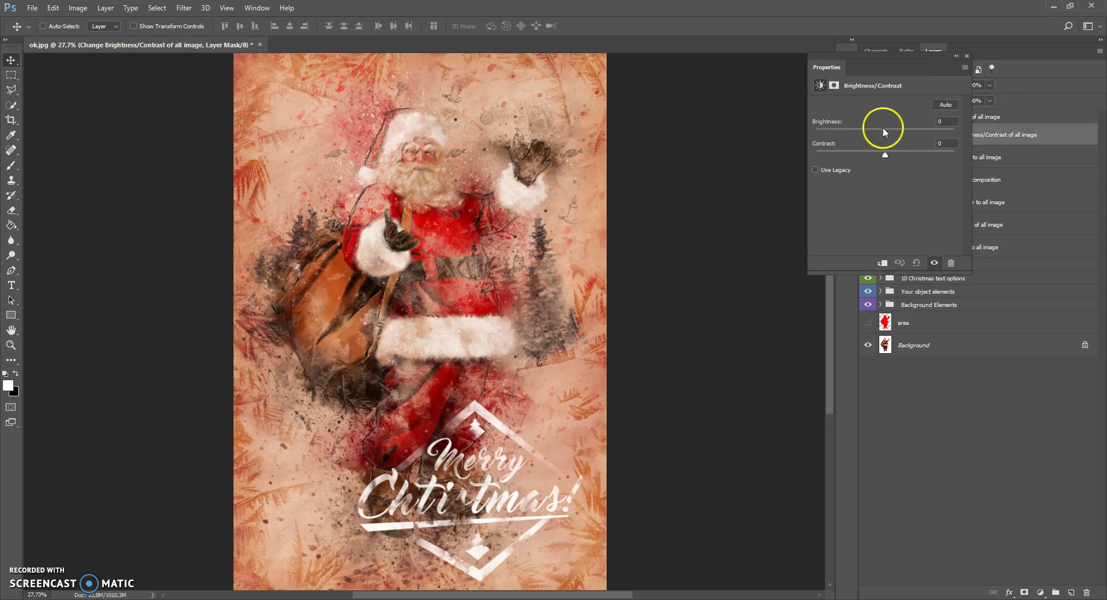
left_click_drag(886, 132, 897, 155)
left_click_drag(885, 137, 886, 134)
left_click(967, 56)
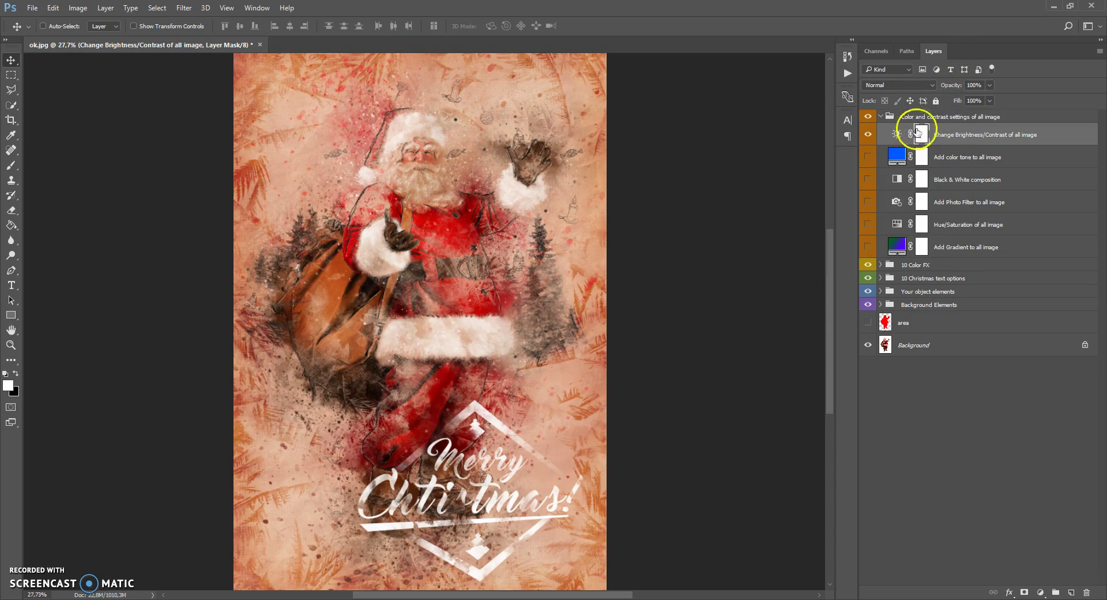
left_click(891, 139)
left_click(887, 117)
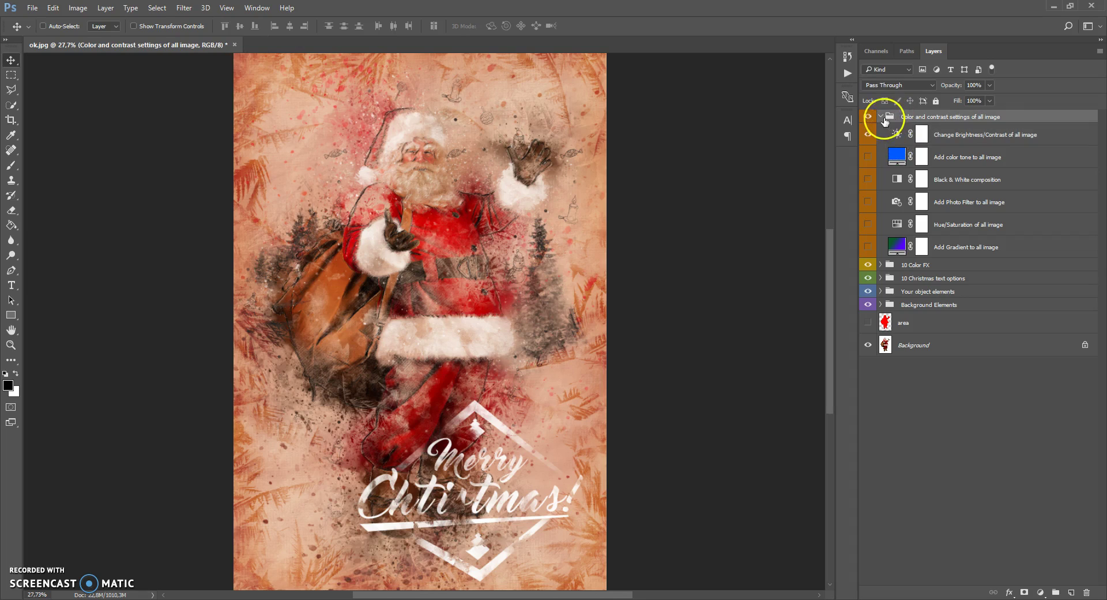
left_click(880, 117)
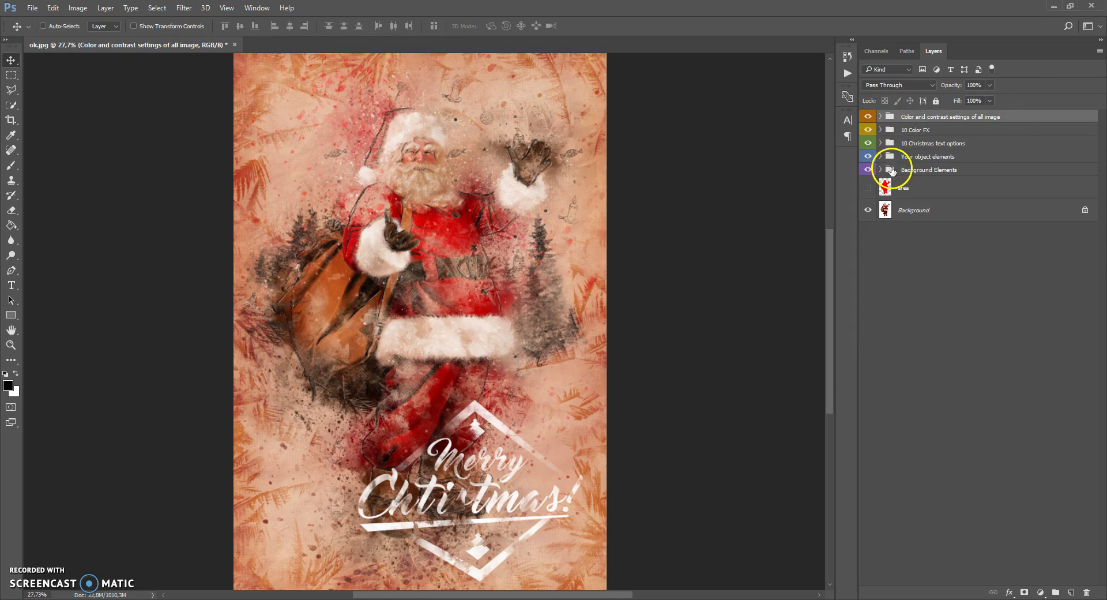
Group everything from Color and contrast settings of all image through Background Elements, and toggle the new group's visibility to compare before and after
left_click(892, 171, "shift")
key("ctrl+g")
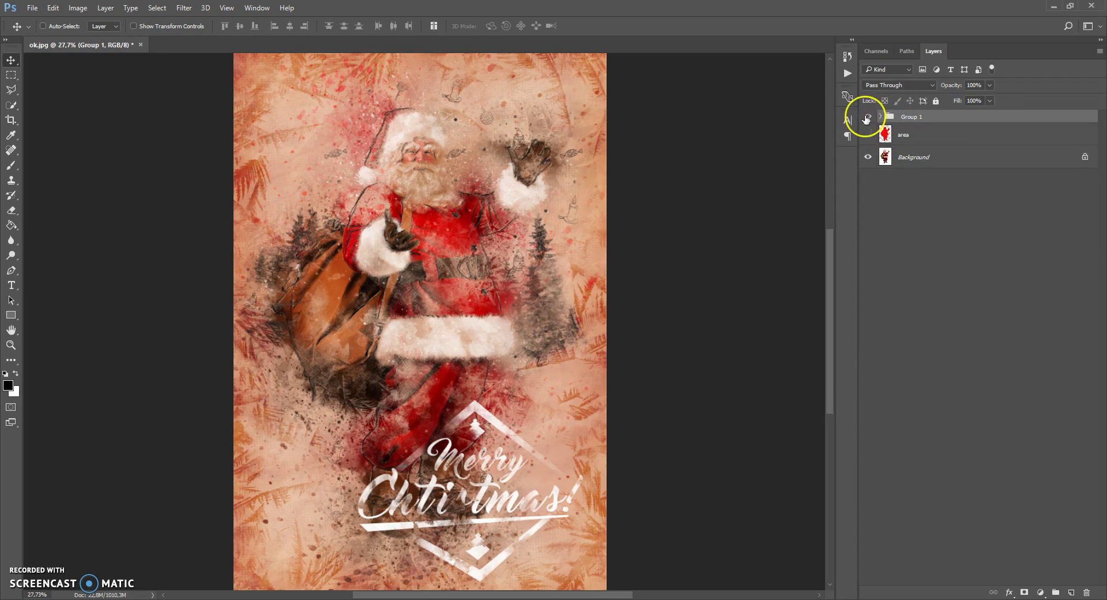
left_click(868, 116)
left_click(867, 116)
left_click(867, 117)
left_click(867, 117)
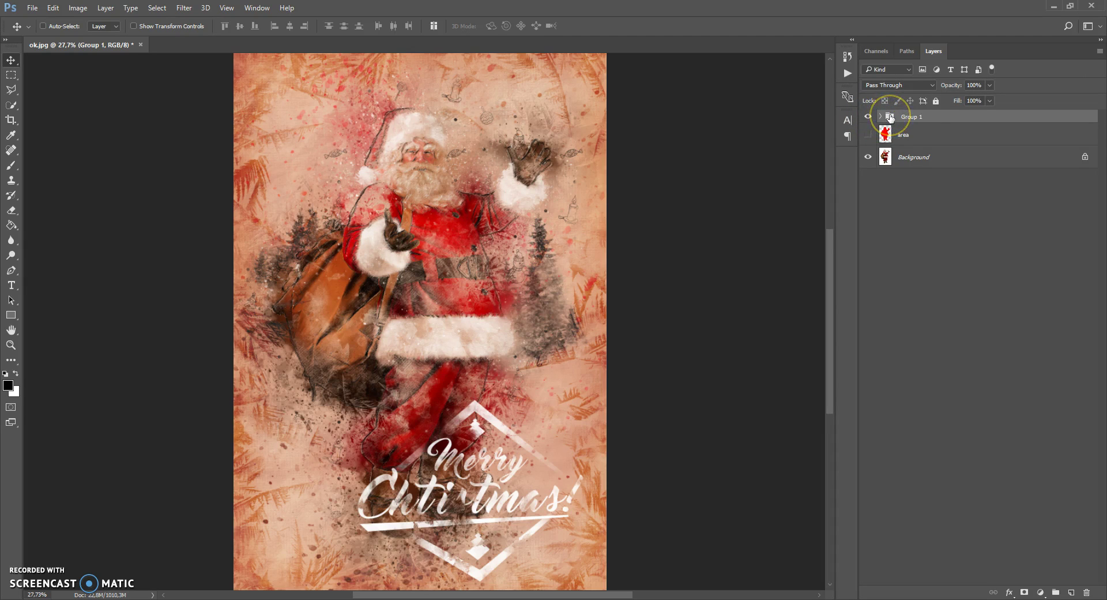